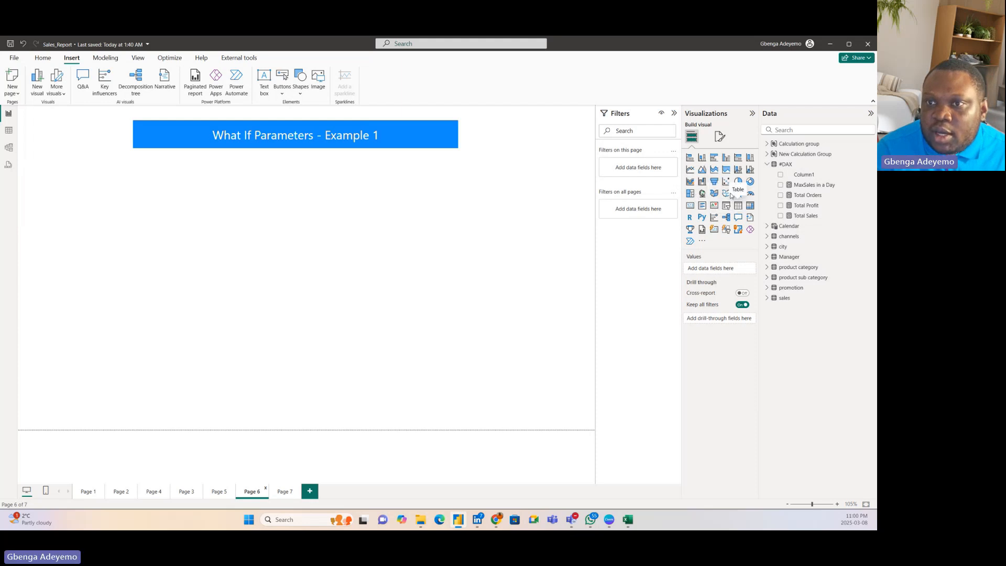
Step: Insert a tall clustered bar chart at the left side of the report page with ChannelName on its Y-axis
left_click(714, 157)
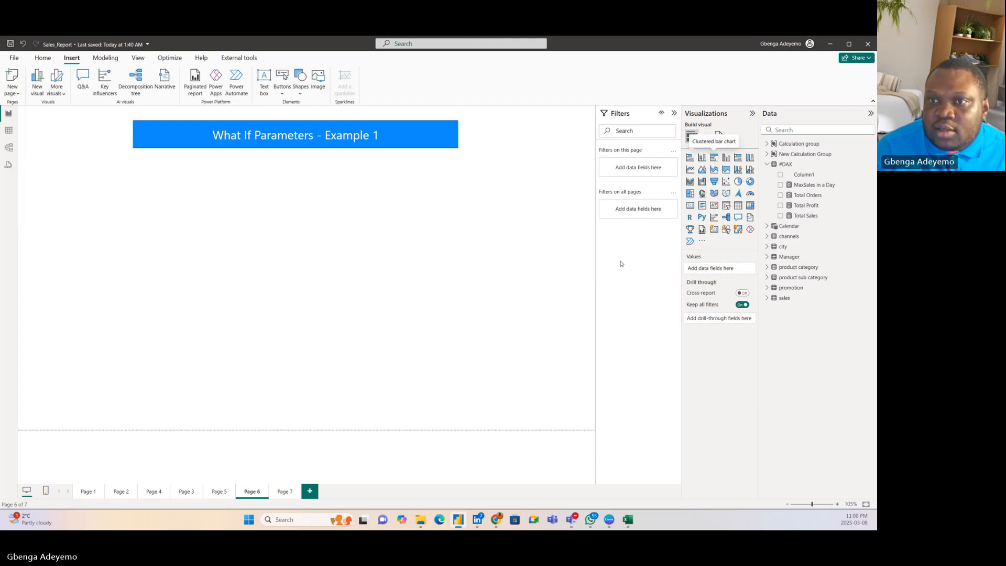
left_click_drag(178, 287, 225, 422)
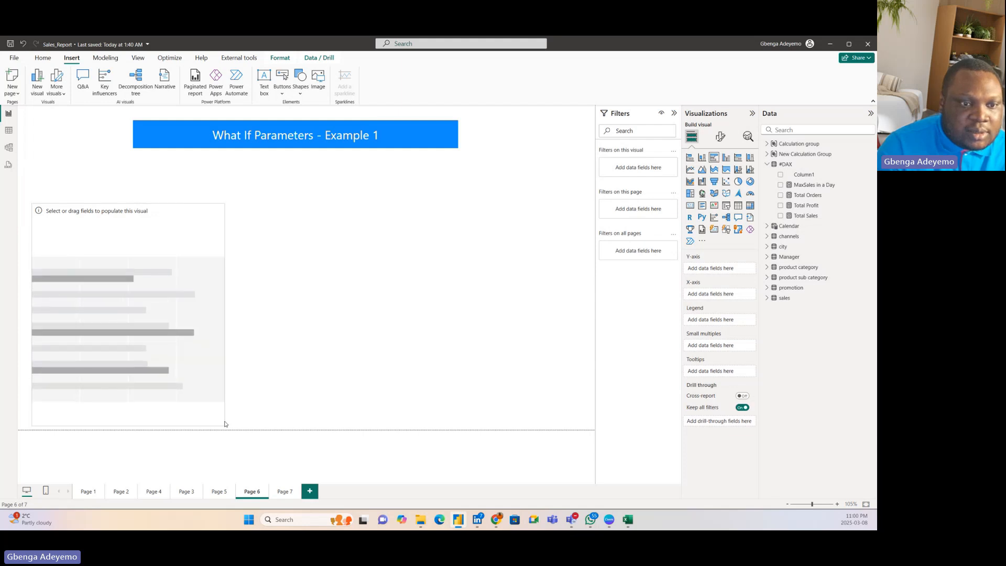
left_click(772, 238)
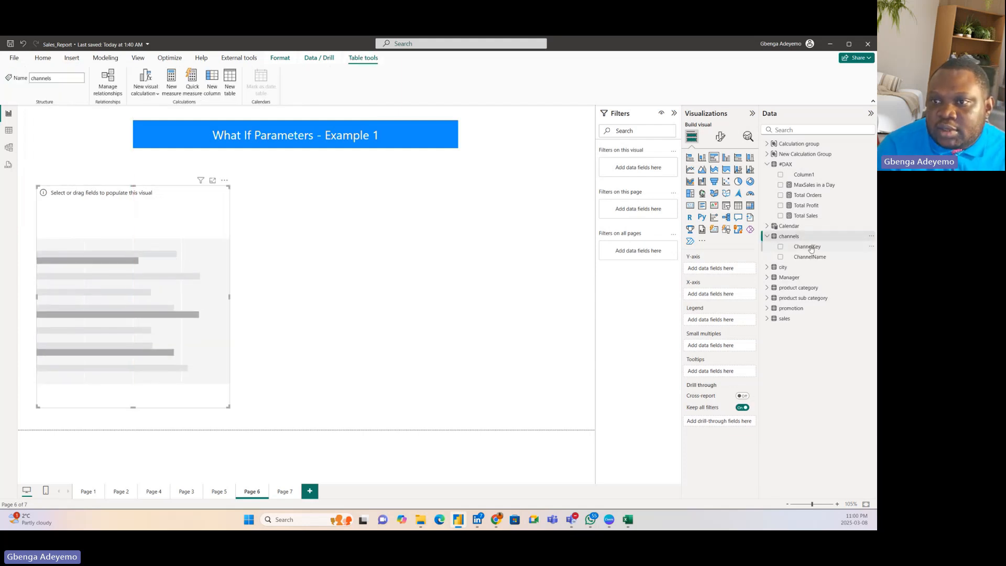
left_click_drag(811, 256, 200, 289)
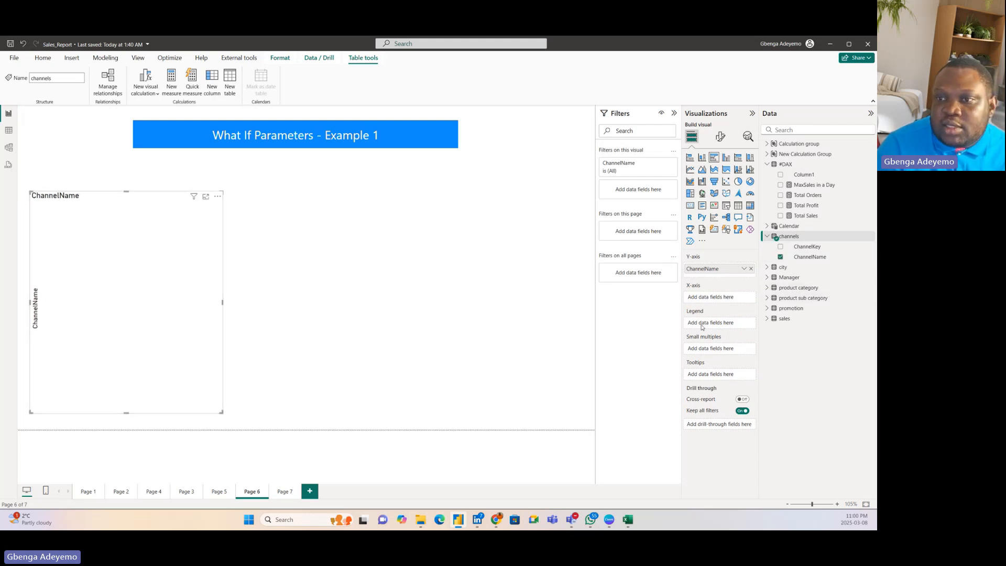
left_click(535, 288)
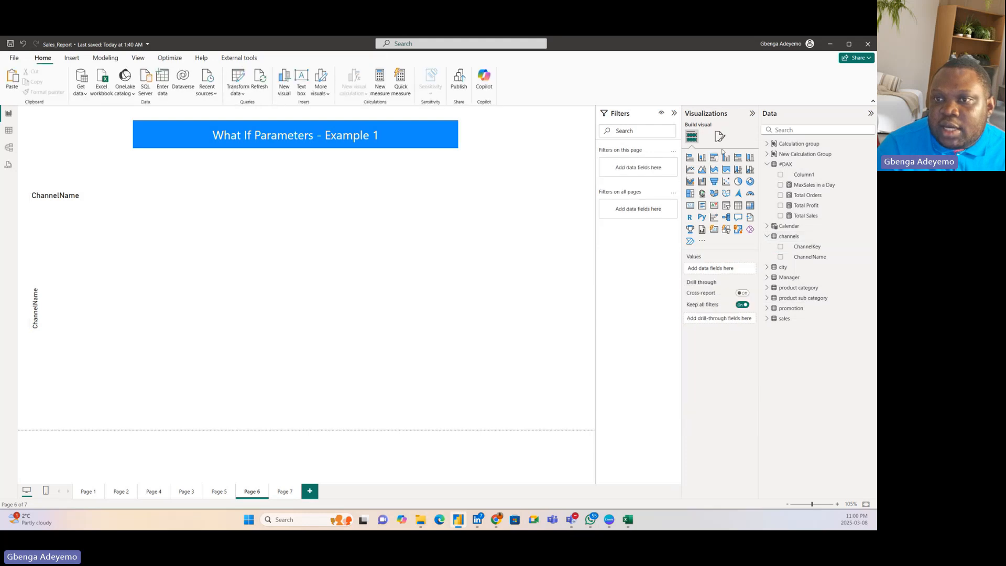
Step: Insert a clustered column chart beside the ChannelName chart and put the city table's Zone field on its X-axis
left_click(726, 157)
left_click_drag(325, 332, 374, 330)
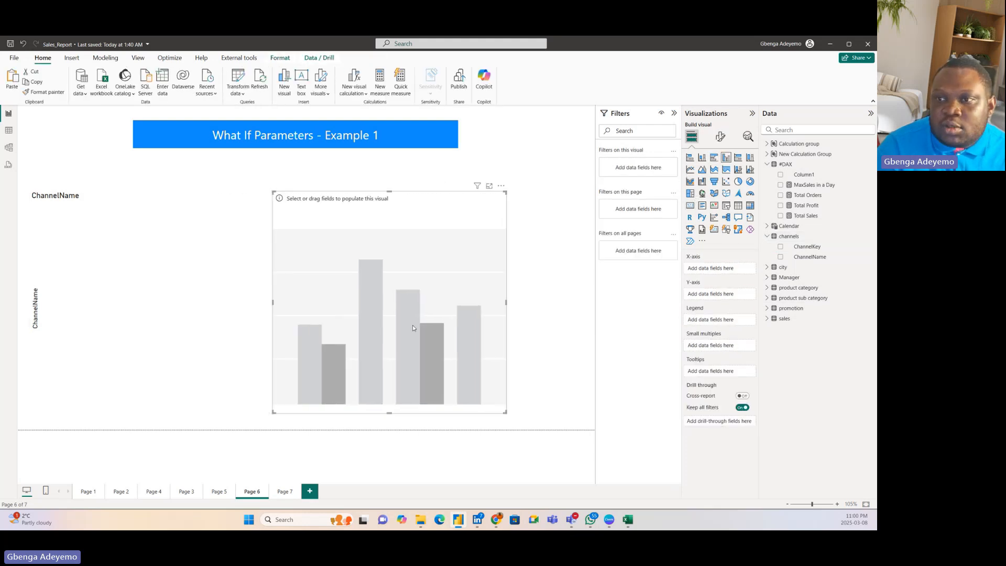
left_click(766, 268)
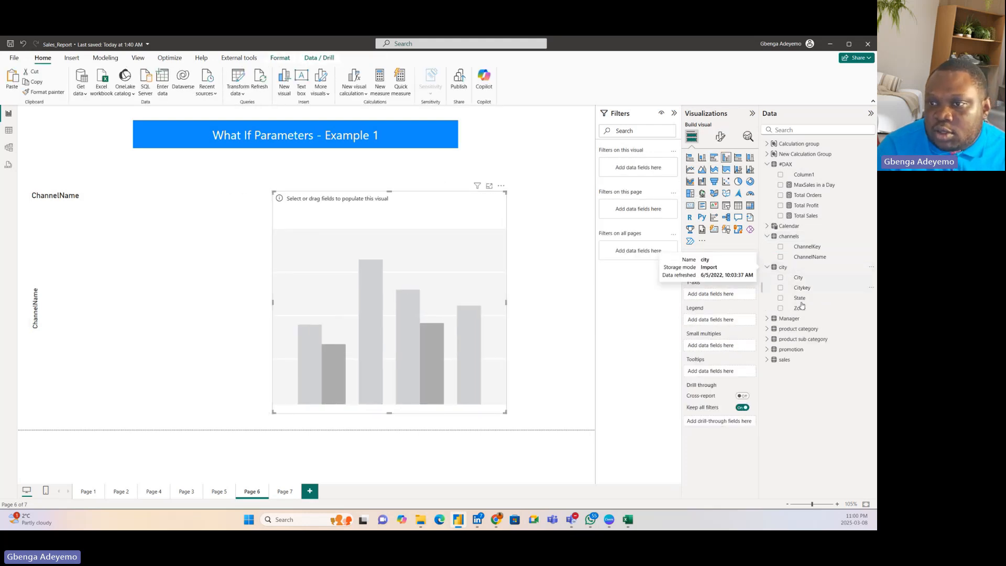
left_click_drag(809, 310, 456, 288)
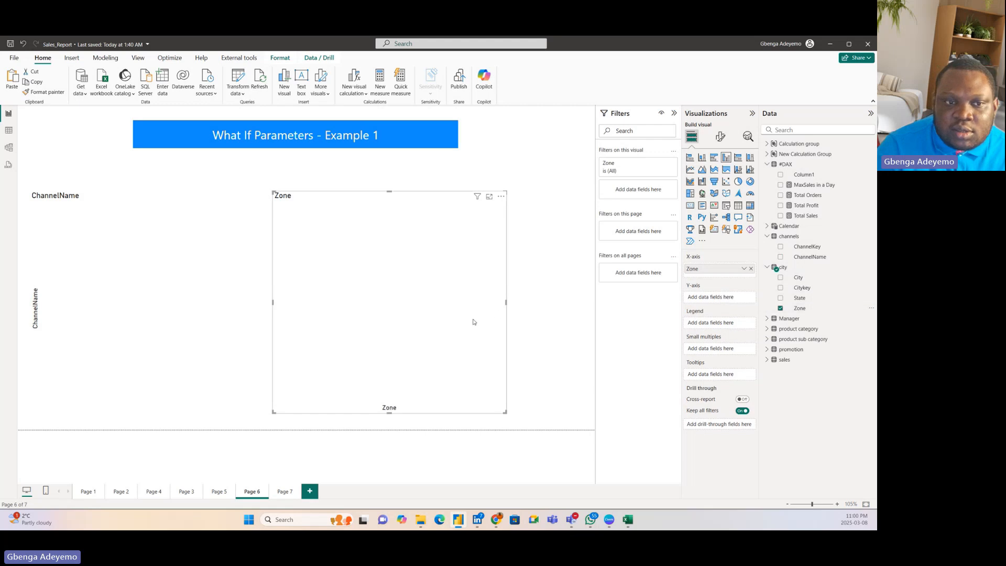
Step: Move the Zone column chart closer to the ChannelName chart and shorten it to about half its height
left_click_drag(472, 322, 433, 325)
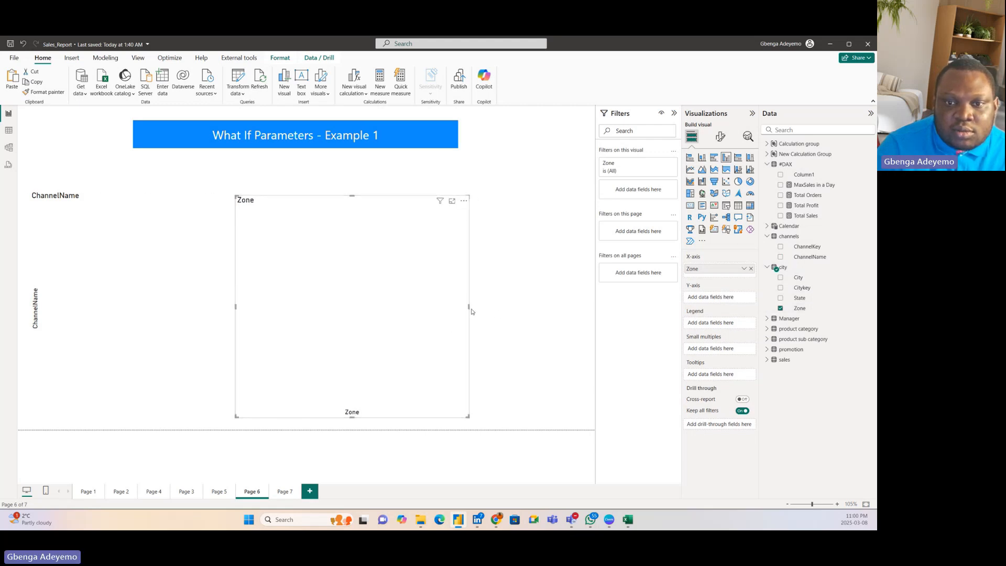
left_click_drag(352, 418, 406, 266)
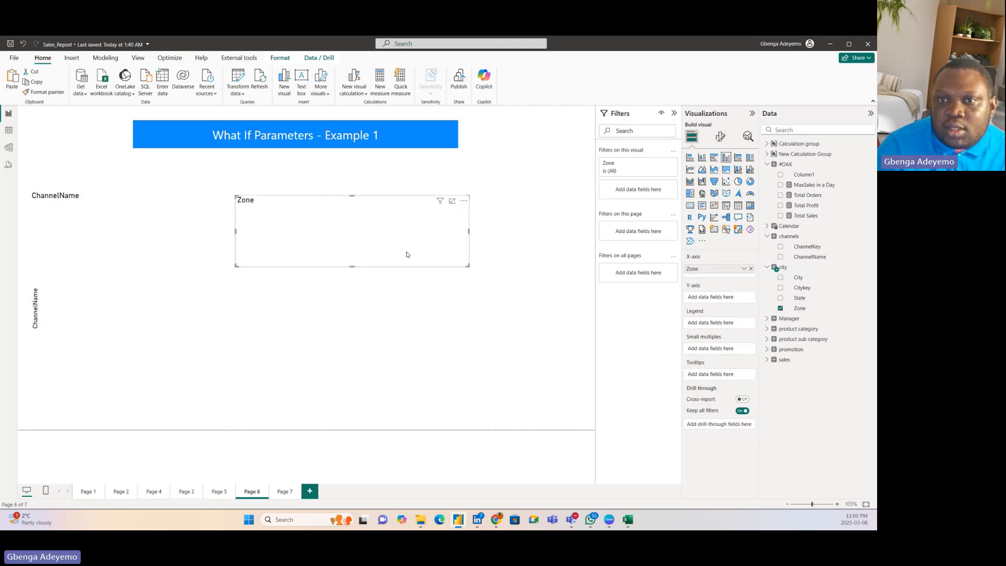
left_click_drag(389, 233, 389, 225)
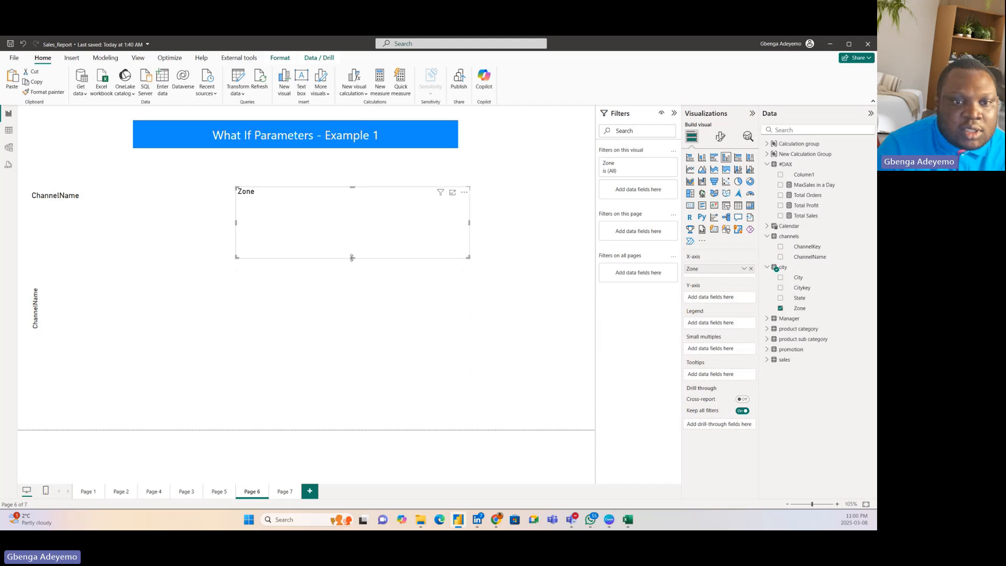
left_click_drag(352, 257, 352, 296)
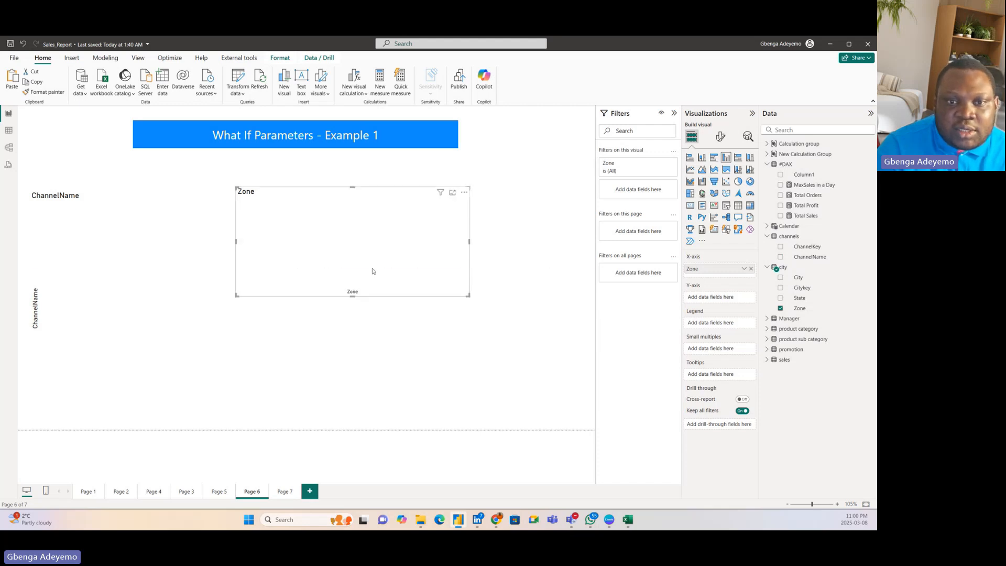
Step: Insert a donut chart, enlarge it and place it in the free area below the Zone chart
left_click(450, 337)
left_click(750, 182)
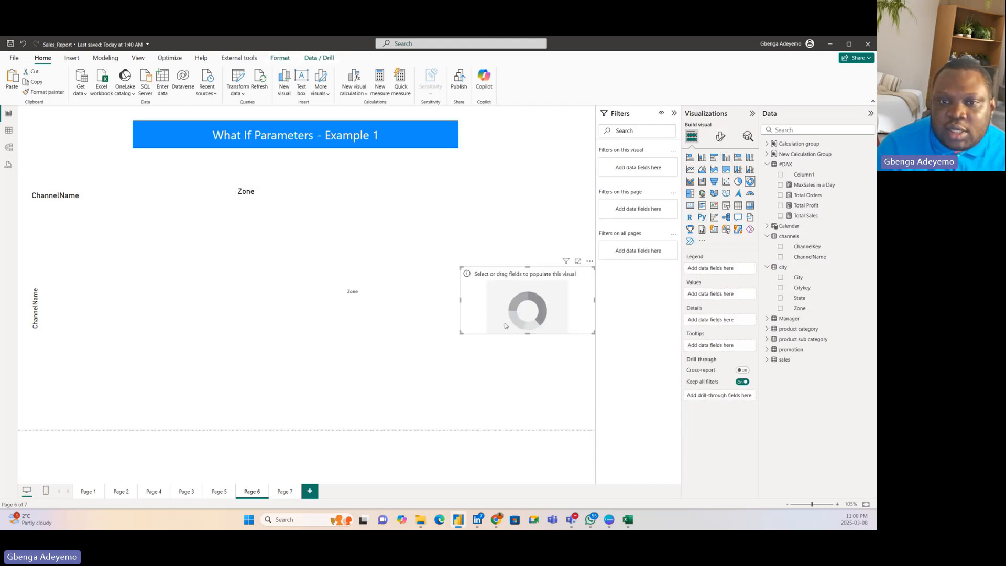
left_click_drag(504, 325, 341, 369)
left_click_drag(434, 381, 478, 425)
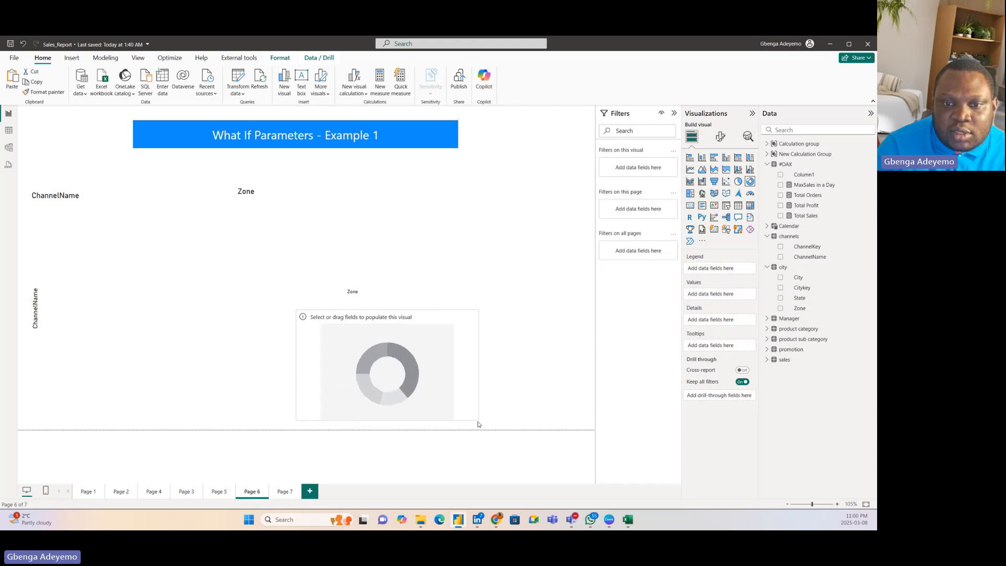
left_click_drag(455, 389, 526, 386)
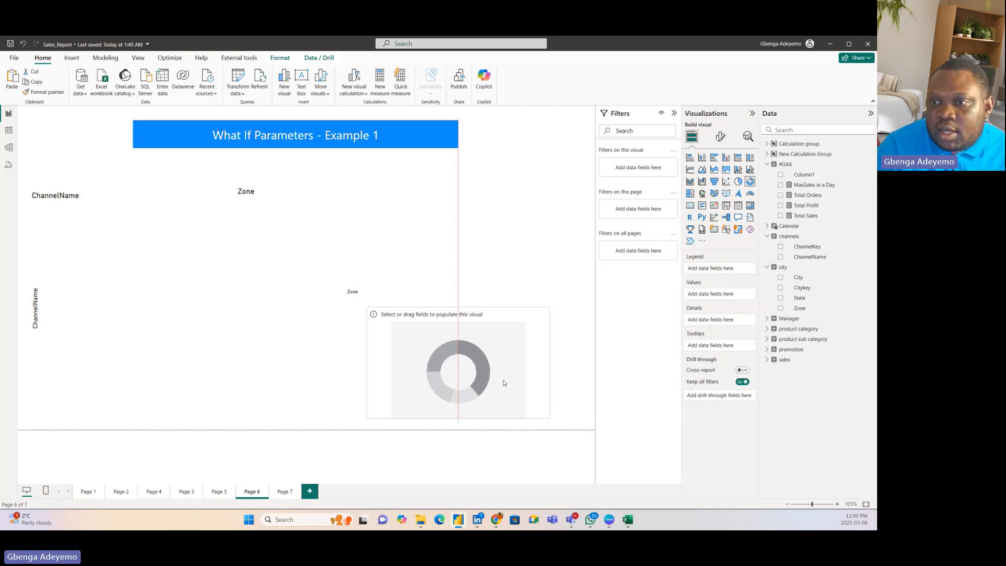
Step: Add Manager Name as the donut chart's legend and align the donut beneath the Zone chart
left_click(768, 320)
left_click_drag(818, 350, 479, 363)
left_click_drag(472, 401, 339, 398)
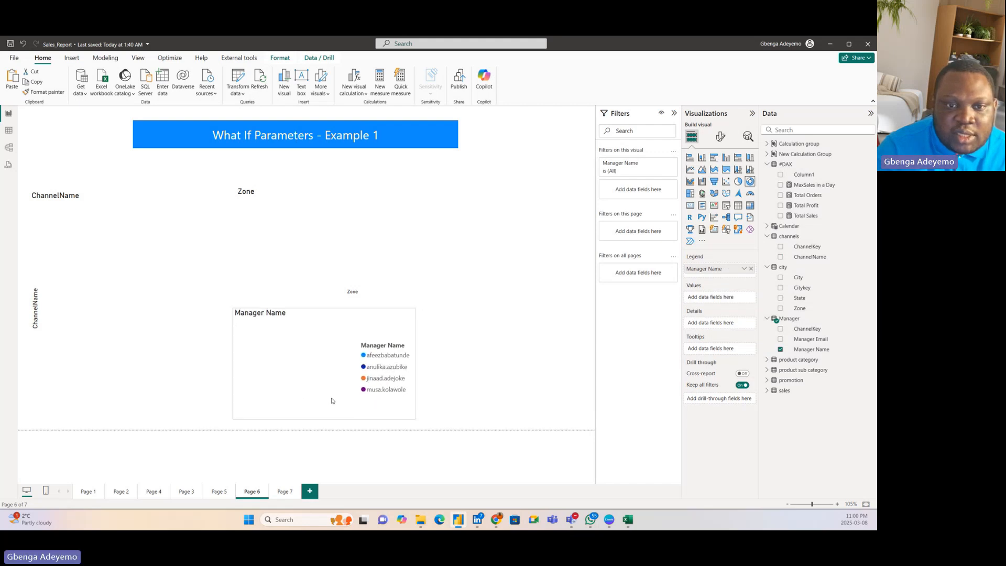
left_click(768, 319)
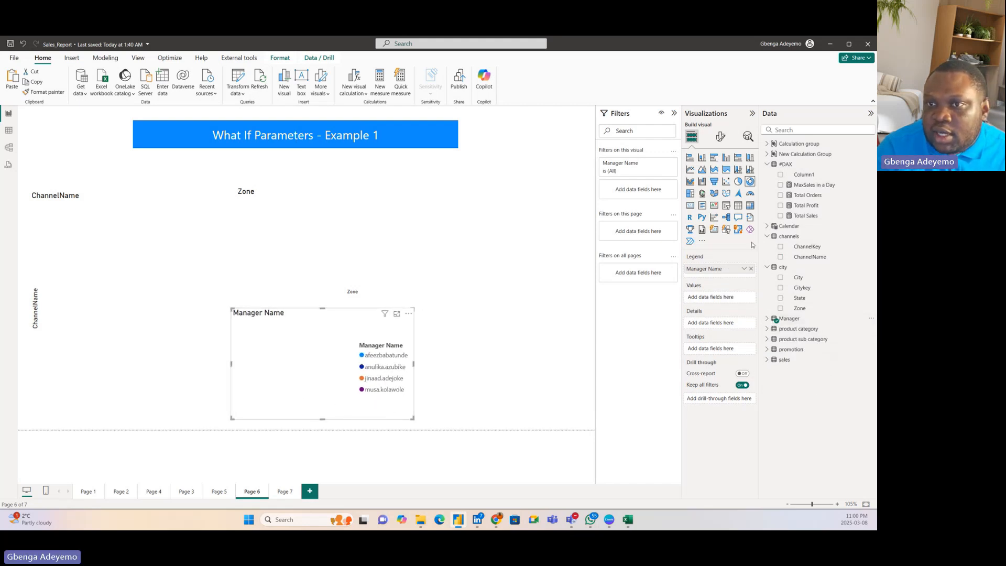
left_click(728, 162)
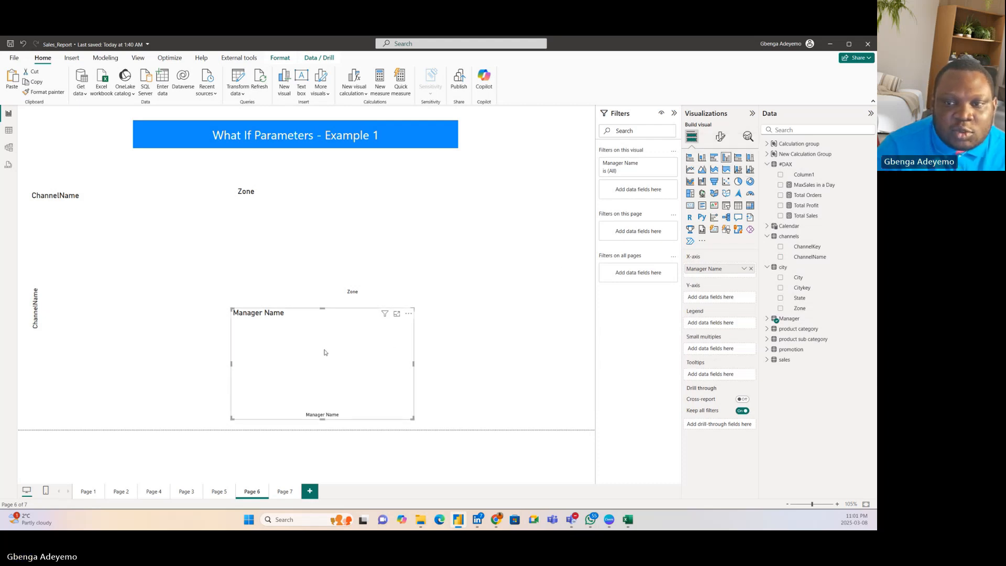
left_click(750, 181)
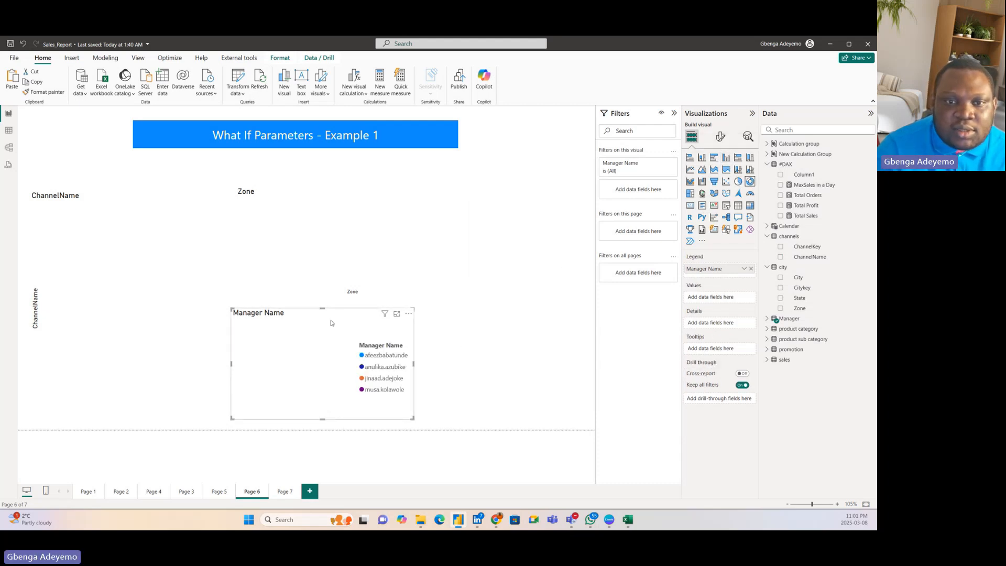
Step: Narrow and realign the Zone column chart, and place a slightly narrower copy of it on its right
left_click(555, 281)
left_click_drag(468, 256, 413, 236)
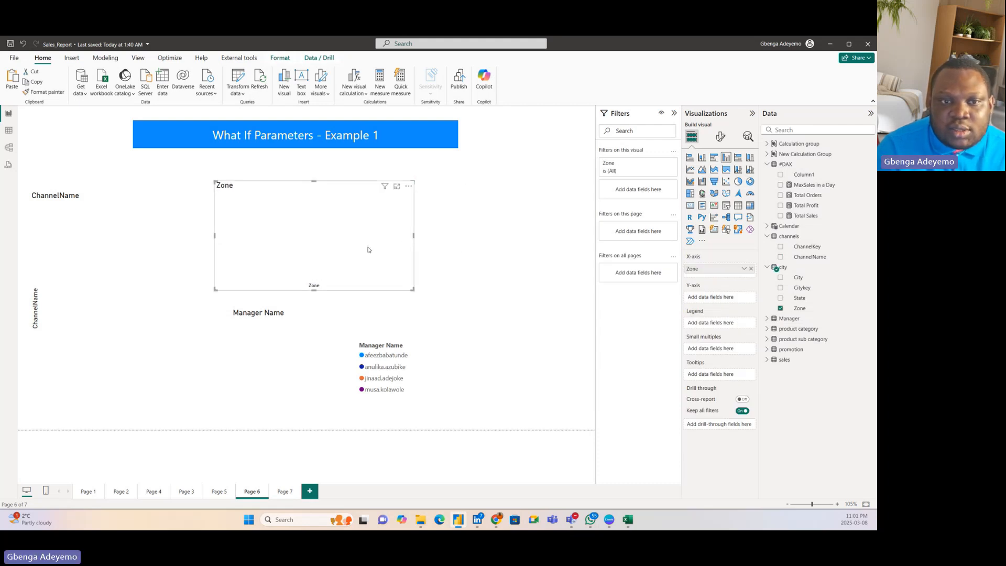
key("ctrl+c")
key("ctrl+v")
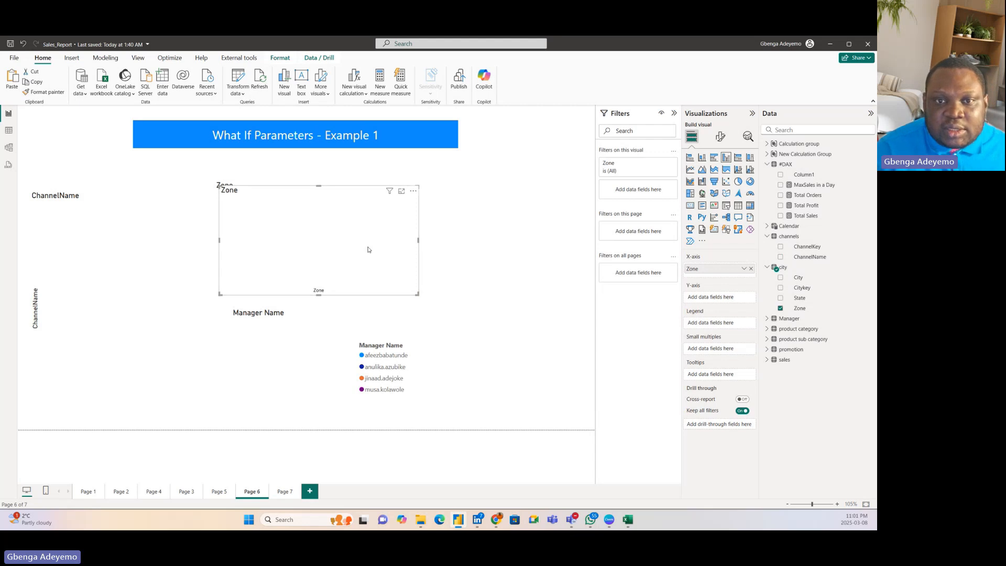
left_click_drag(371, 243, 557, 240)
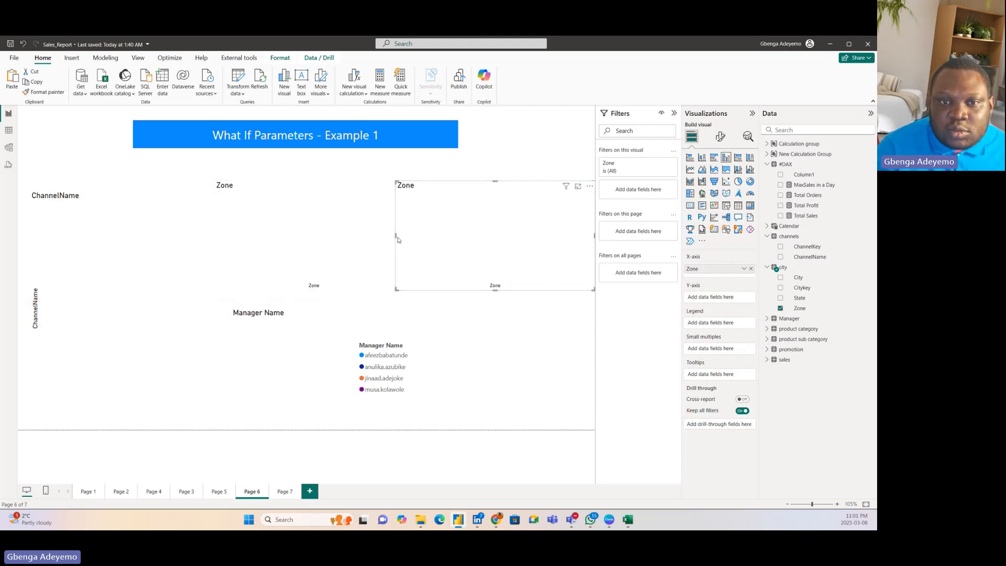
left_click_drag(396, 236, 420, 237)
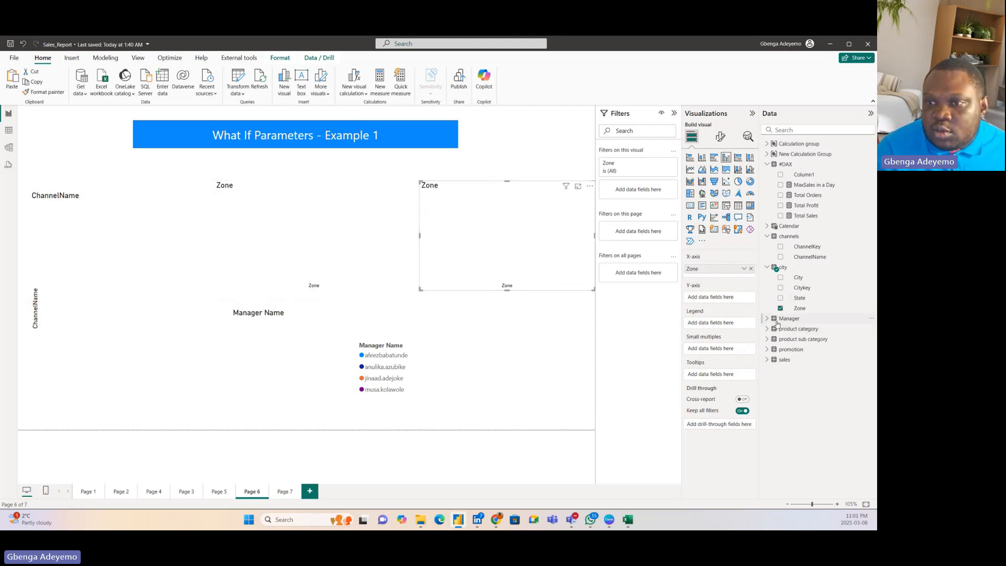
Step: Replace Zone with the Calendar table's Year field on the copied column chart's X-axis
left_click(768, 268)
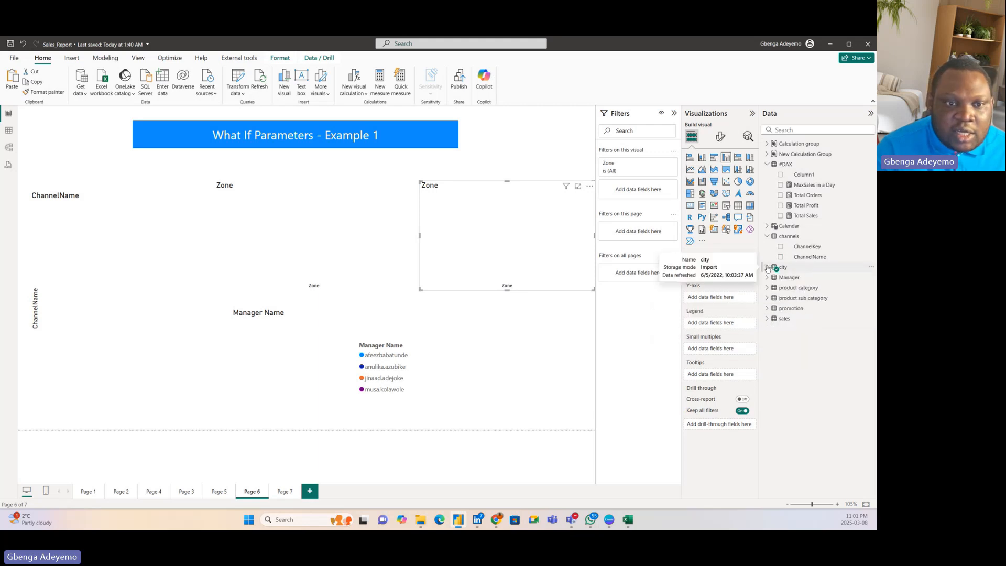
left_click(768, 226)
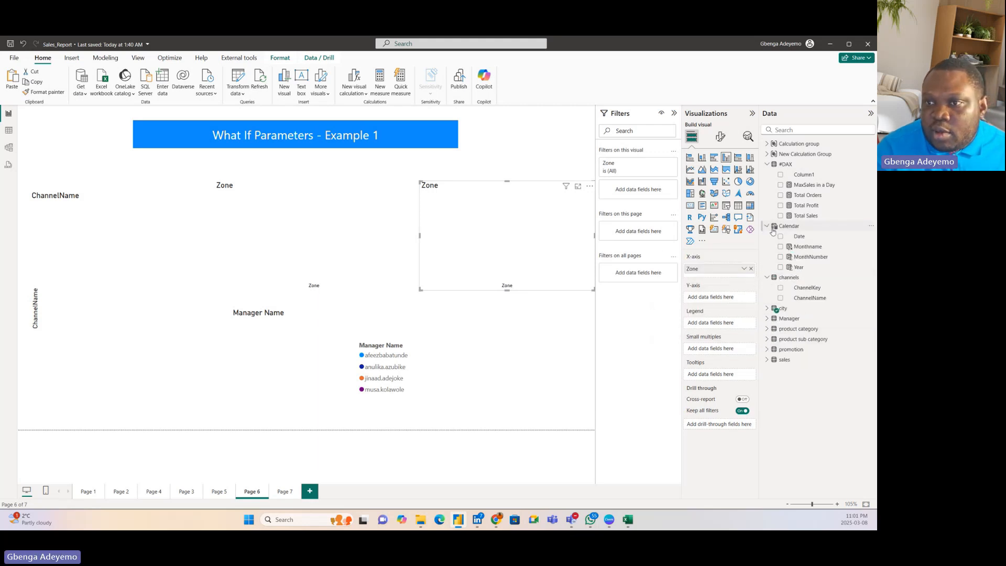
left_click(751, 268)
left_click_drag(798, 267, 569, 283)
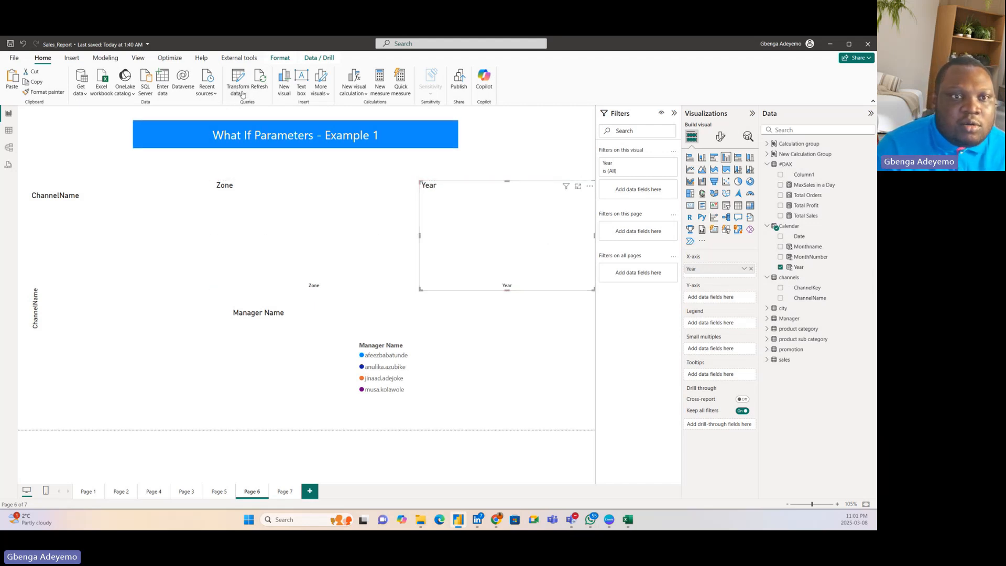
Step: Start a new fields parameter and name it Major Metrics
left_click(102, 59)
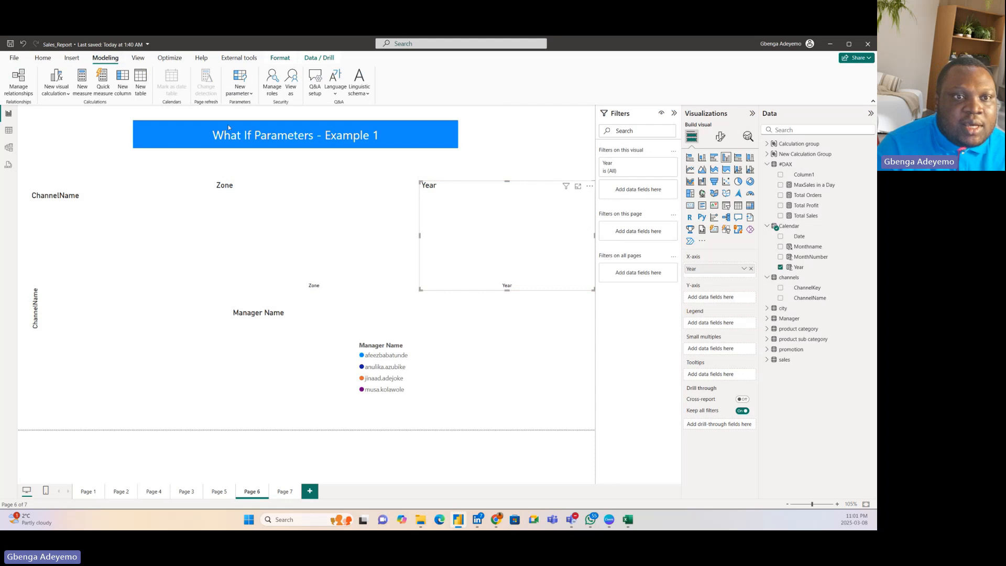
left_click(245, 93)
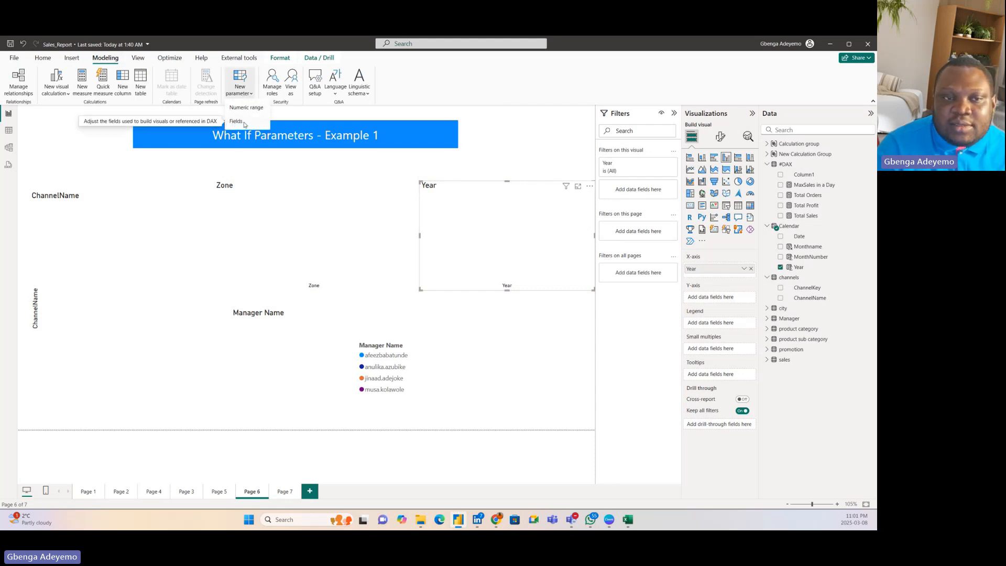
left_click(244, 122)
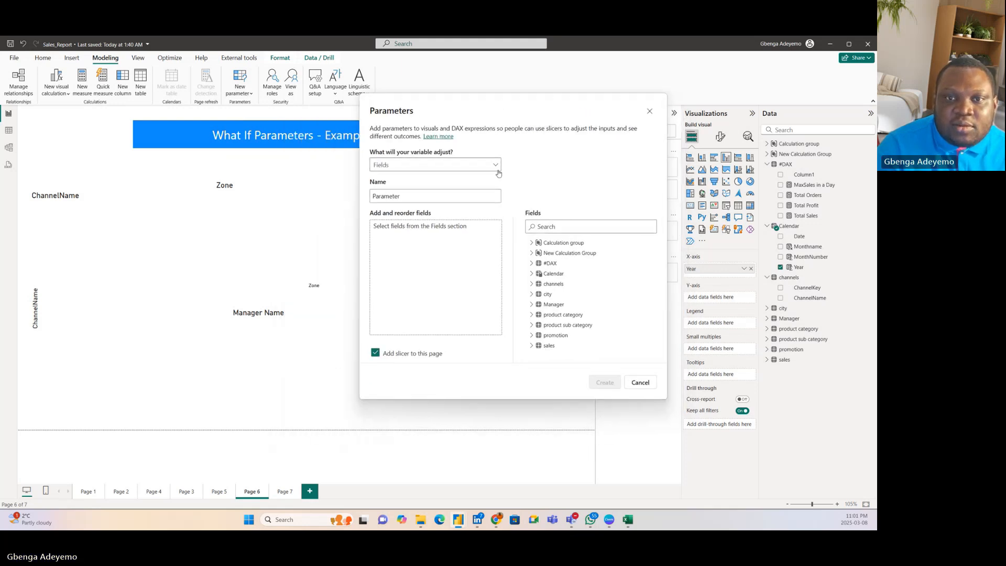
left_click(405, 195)
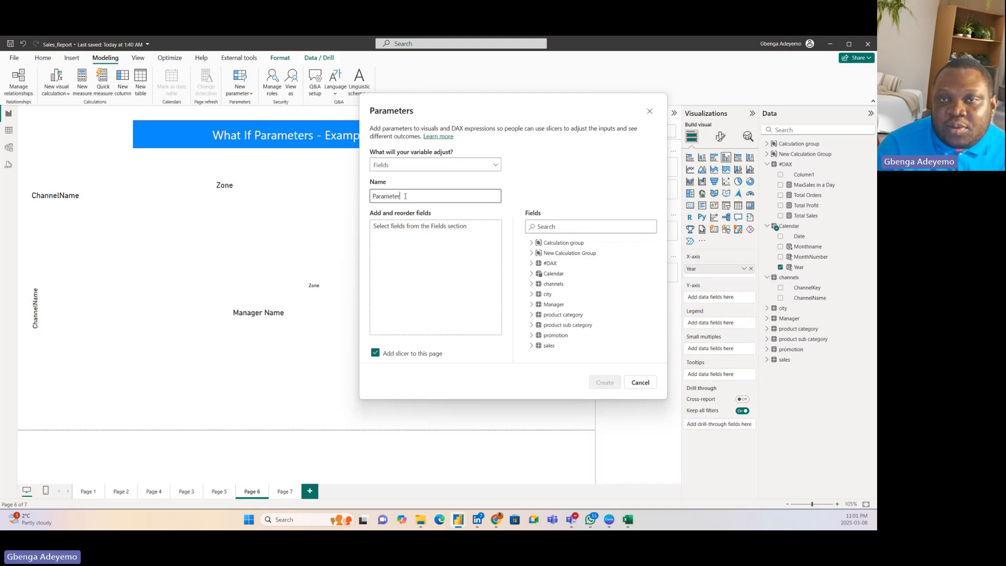
left_click_drag(405, 196, 363, 197)
key("BackSpace")
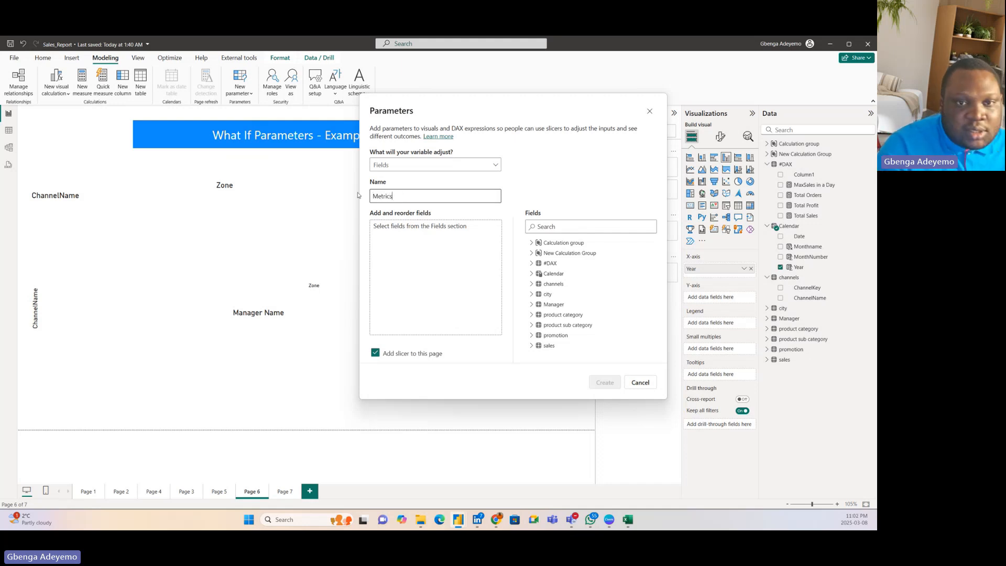
type("Ma")
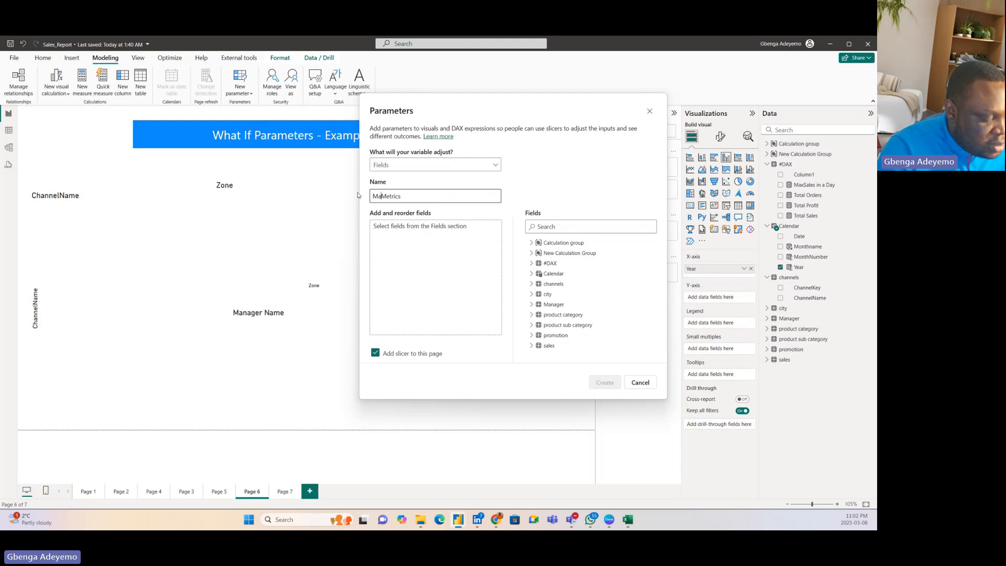
type("jor")
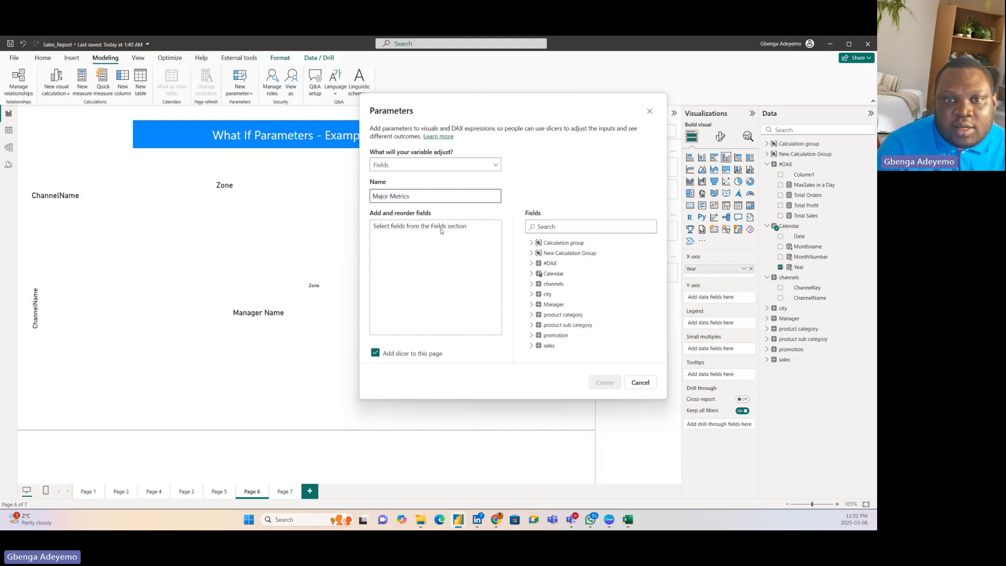
left_click(421, 200)
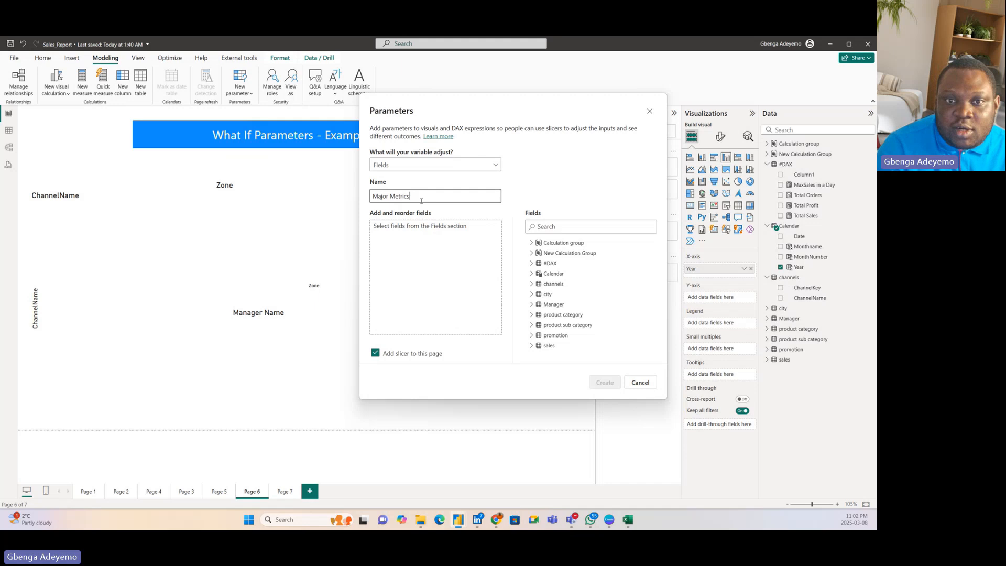
Step: Add the #DAX measures Total Sales, Total Profit and Total Orders to the parameter and create it with a slicer on the page
left_click(531, 264)
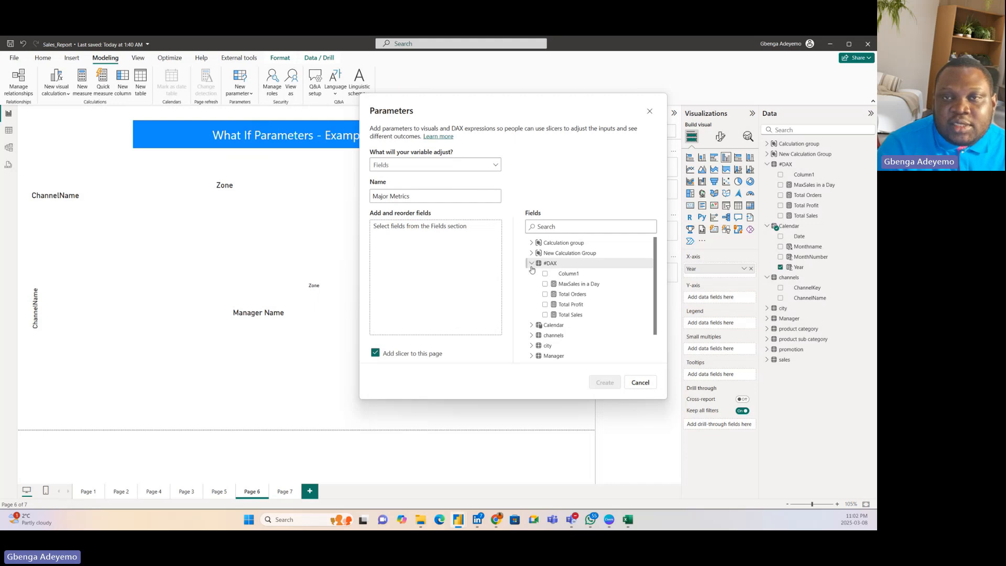
left_click_drag(576, 319, 428, 249)
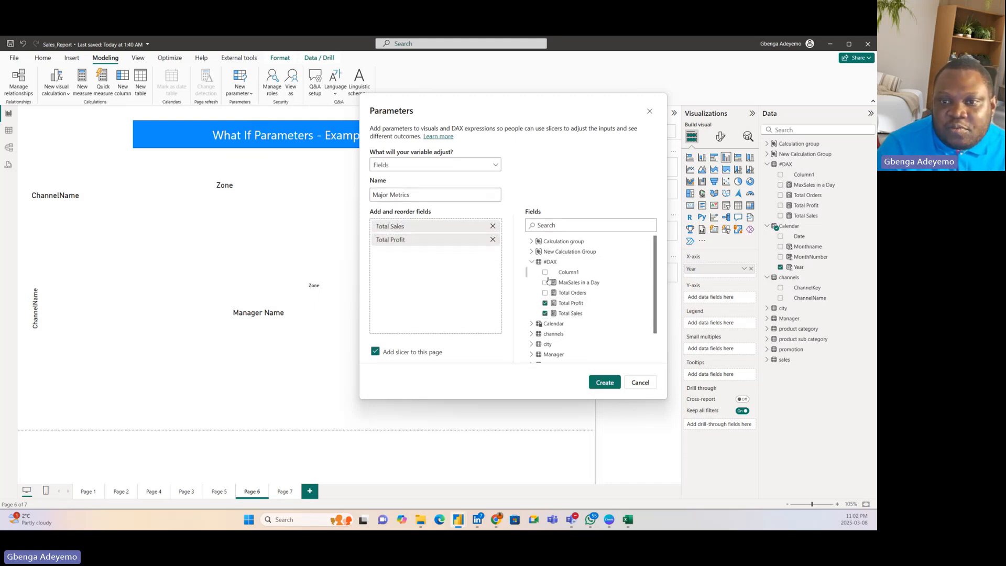
left_click_drag(573, 292, 435, 257)
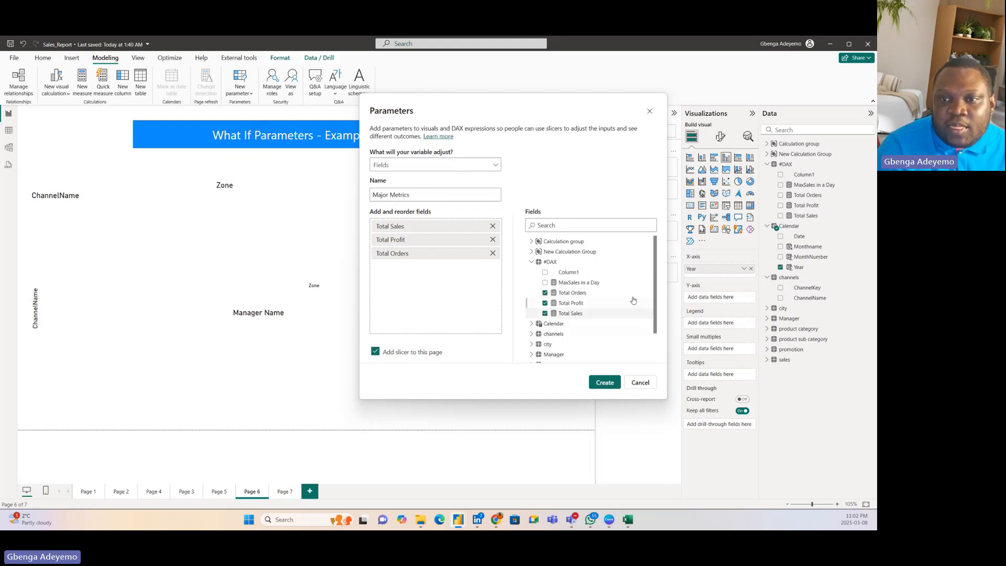
scroll(656, 306, "down", 1)
scroll(659, 308, "down", 1)
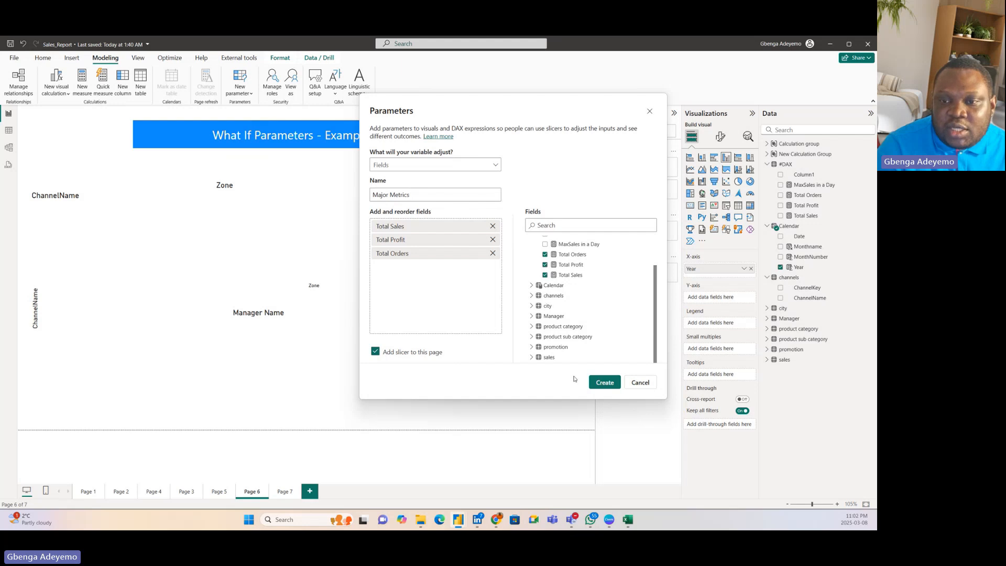
left_click(605, 383)
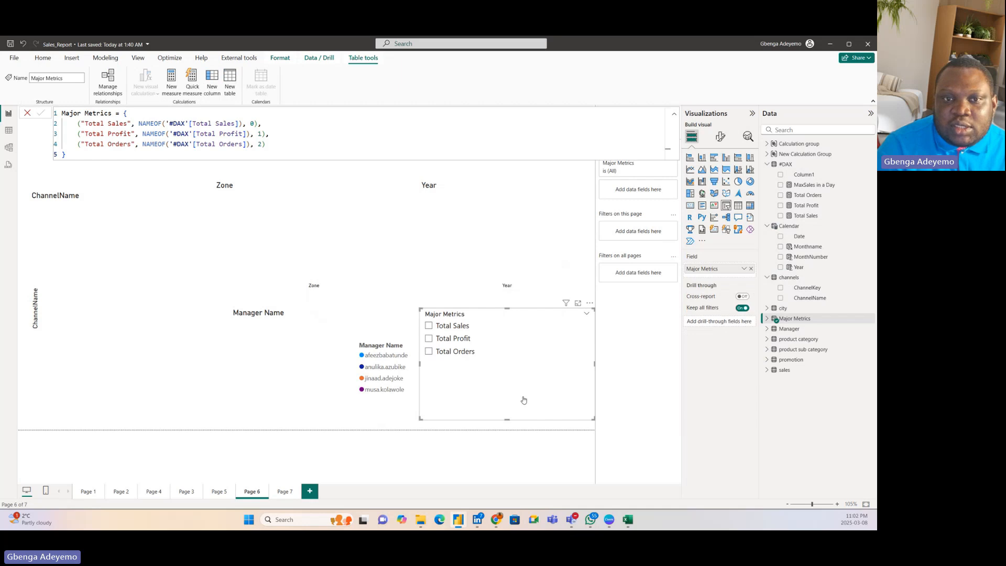
Step: Shrink the Major Metrics slicer to fit its three options and place it in the page's upper-right corner beside the title banner
left_click_drag(523, 400, 534, 272)
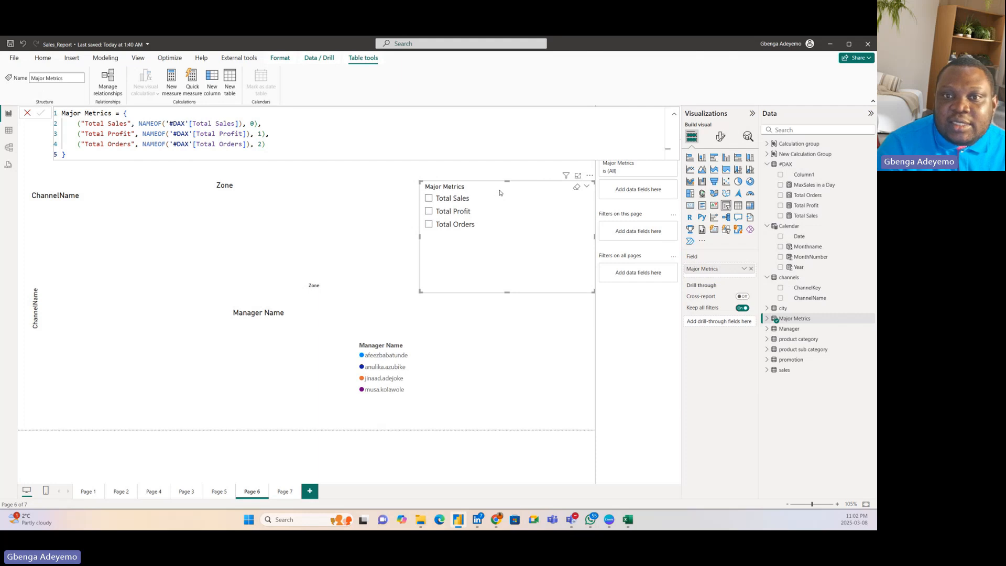
left_click(29, 113)
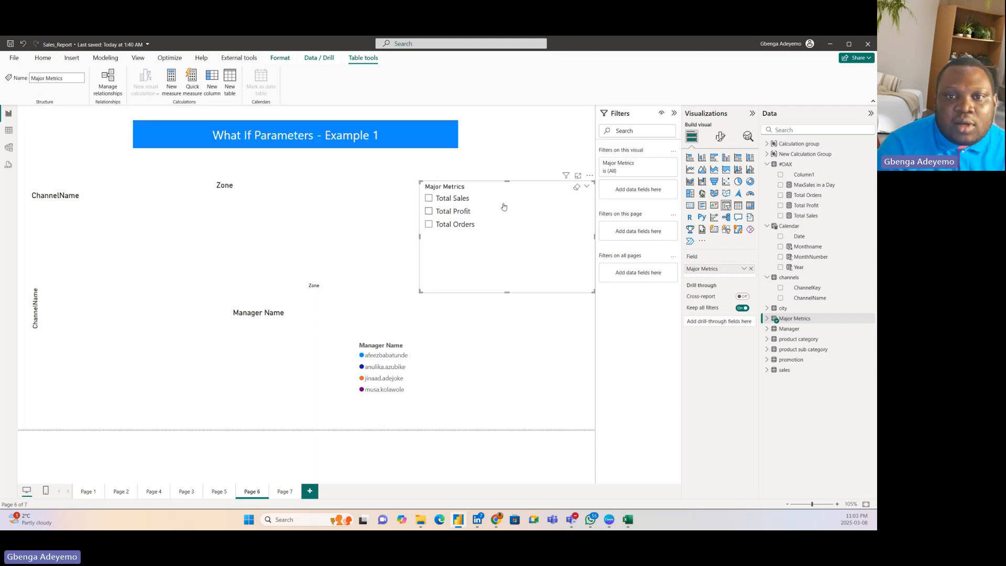
left_click_drag(566, 206, 514, 152)
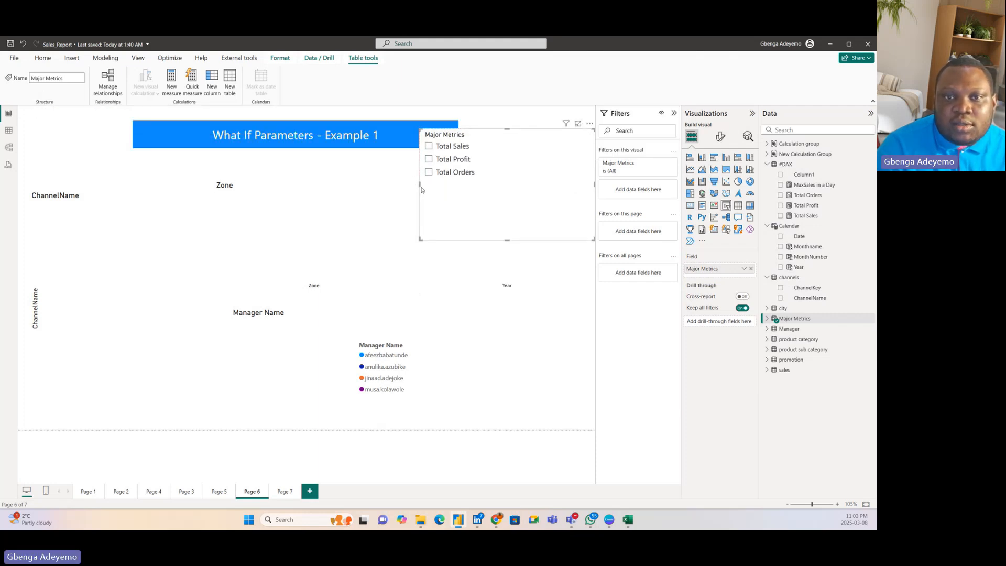
left_click_drag(420, 185, 493, 184)
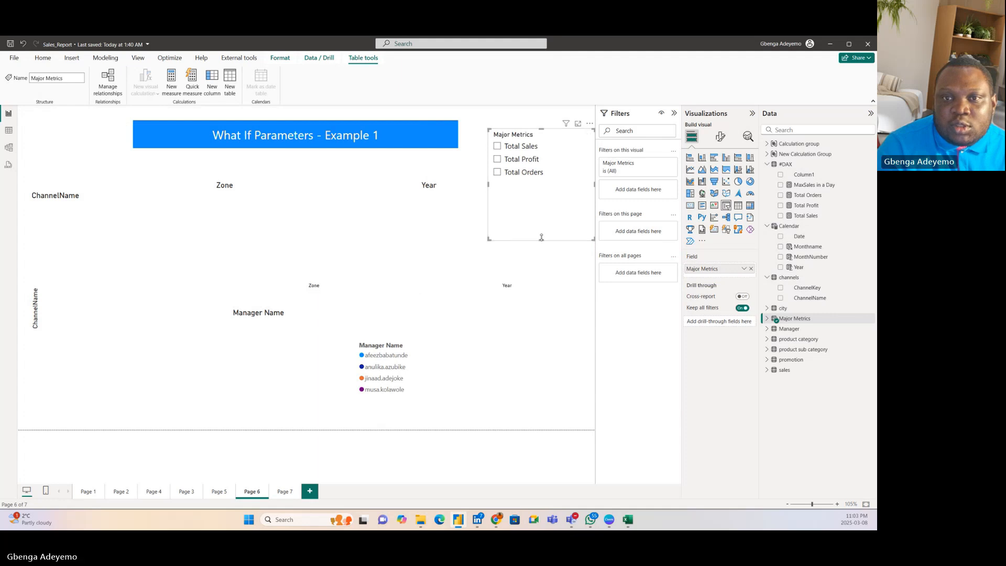
left_click_drag(541, 240, 545, 184)
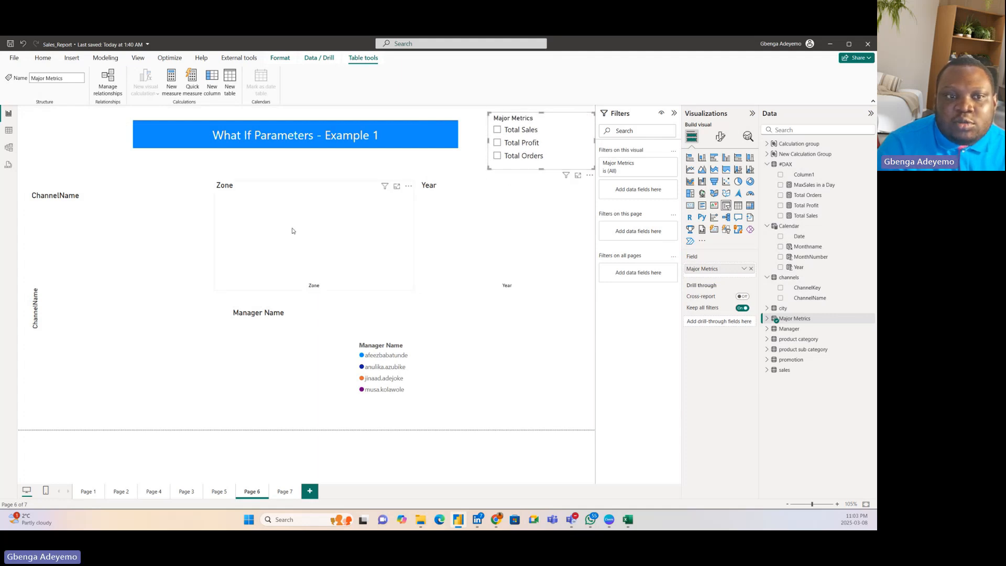
Step: Narrow the ChannelName bar chart slightly and set the Major Metrics field as its X-axis
left_click(139, 251)
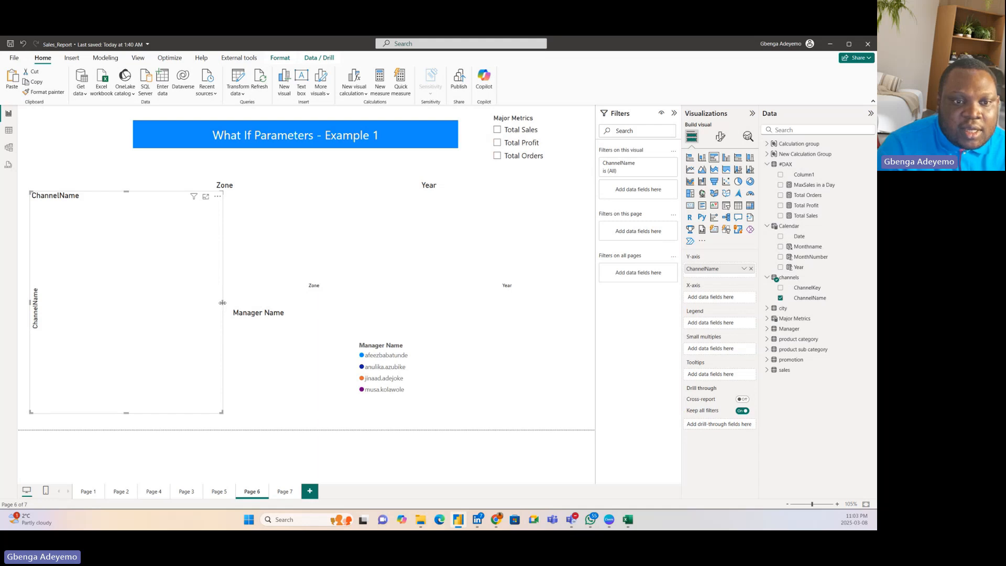
left_click_drag(222, 302, 213, 303)
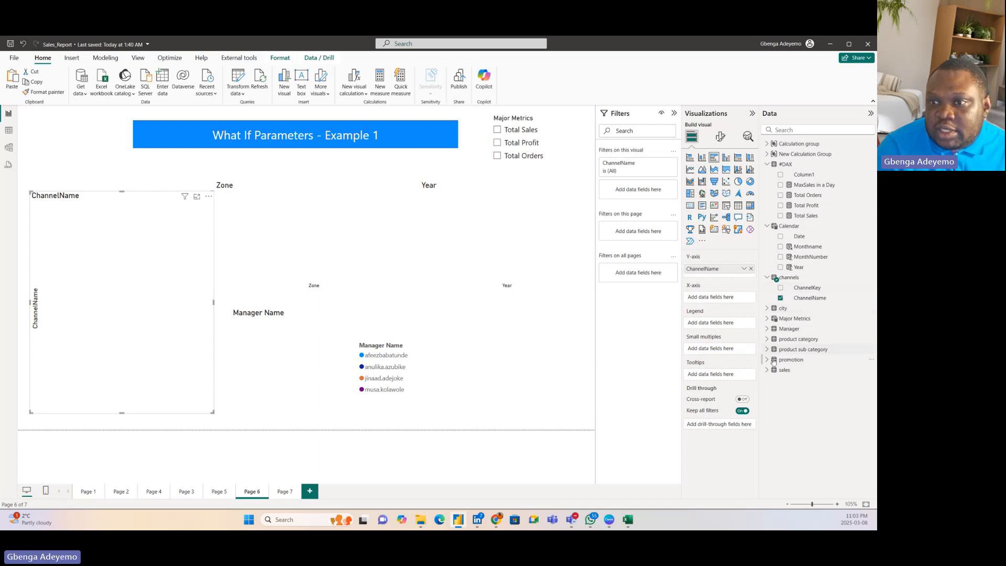
left_click(780, 320)
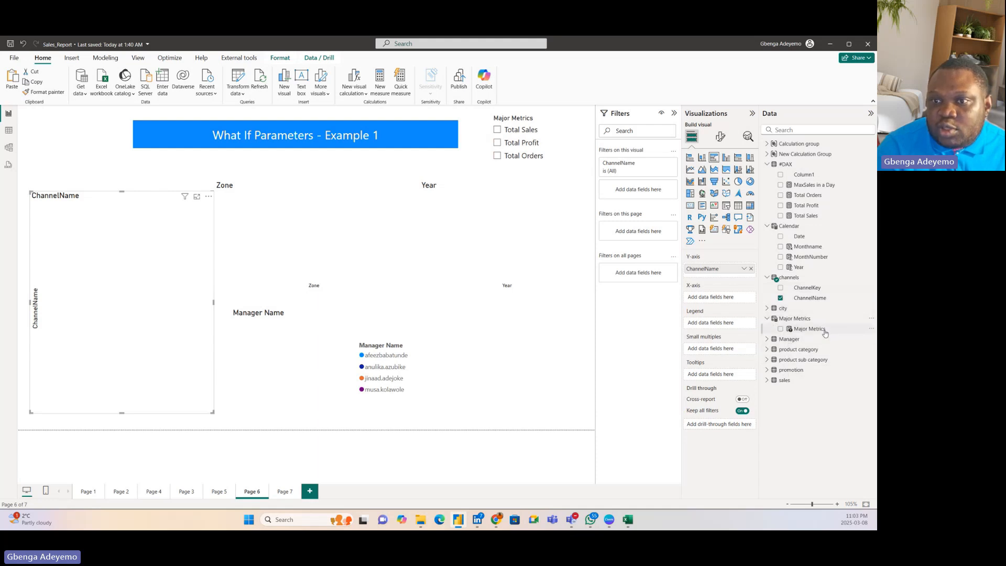
left_click_drag(824, 333, 152, 320)
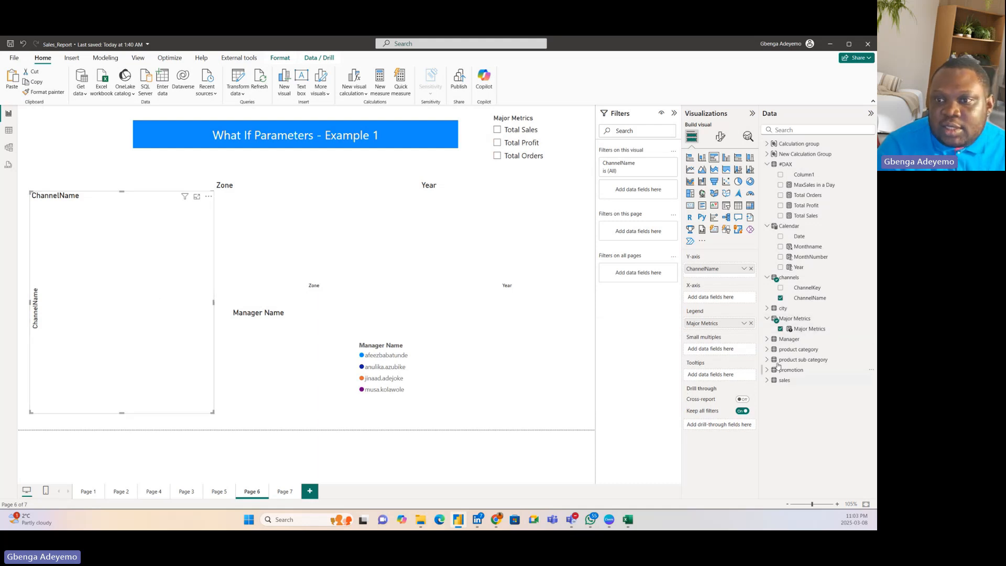
left_click_drag(720, 323, 709, 304)
Step: Set the Major Metrics field as the values of the Manager Name donut chart
left_click(317, 327)
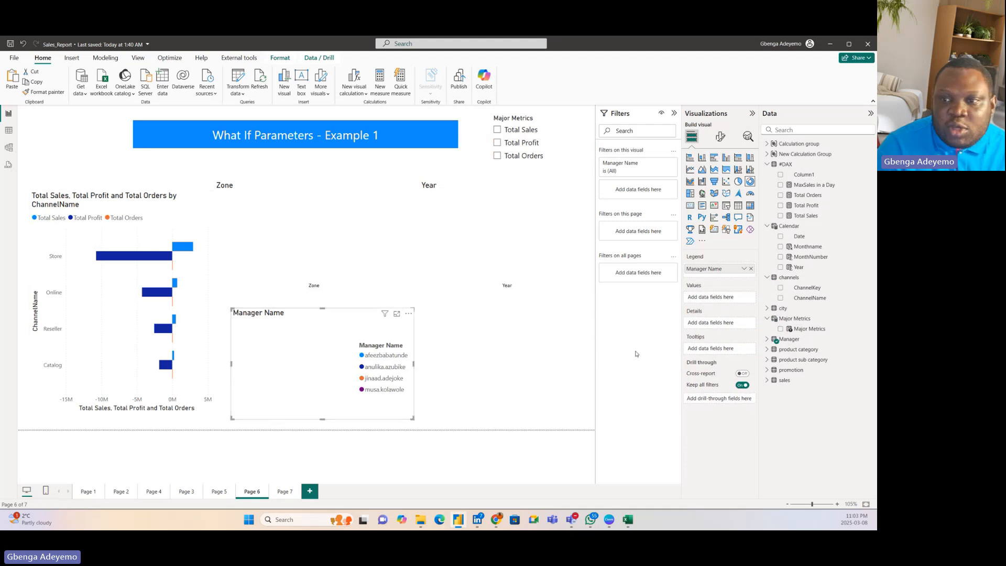
left_click_drag(820, 330, 361, 366)
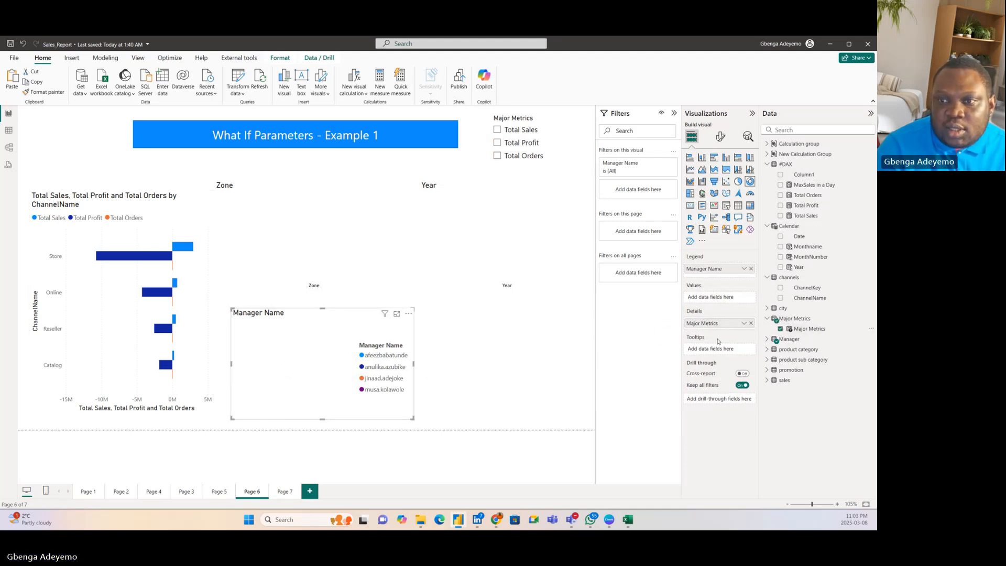
left_click_drag(716, 324, 706, 297)
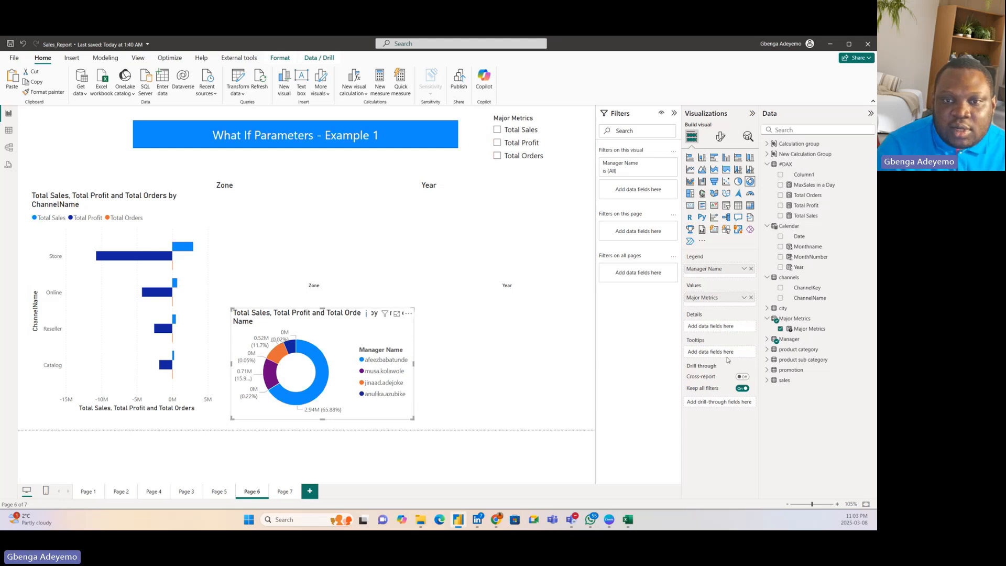
Step: Add the Major Metrics field to the Y-axis of both the Year and Zone column charts
left_click(489, 252)
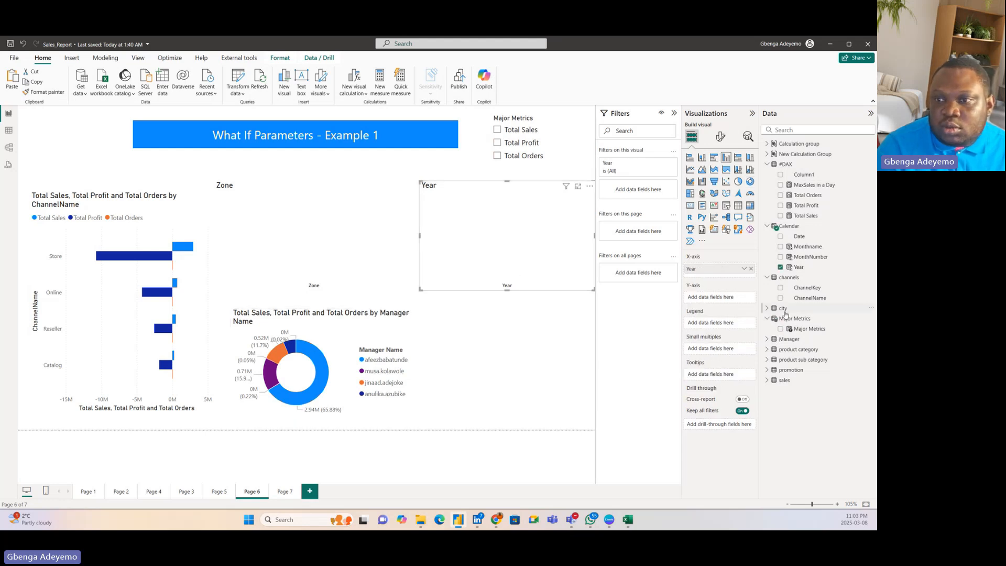
left_click_drag(821, 331, 726, 299)
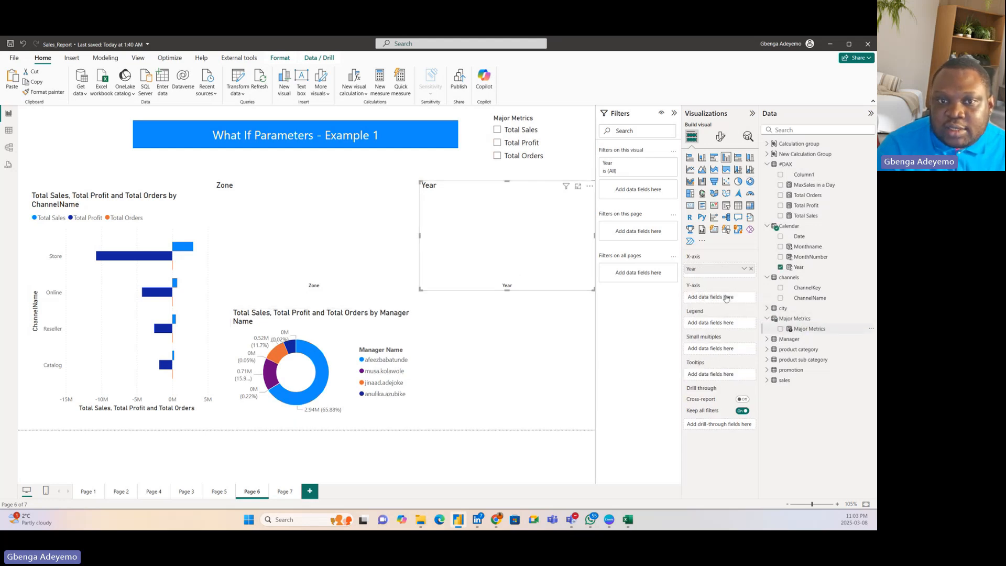
left_click(353, 227)
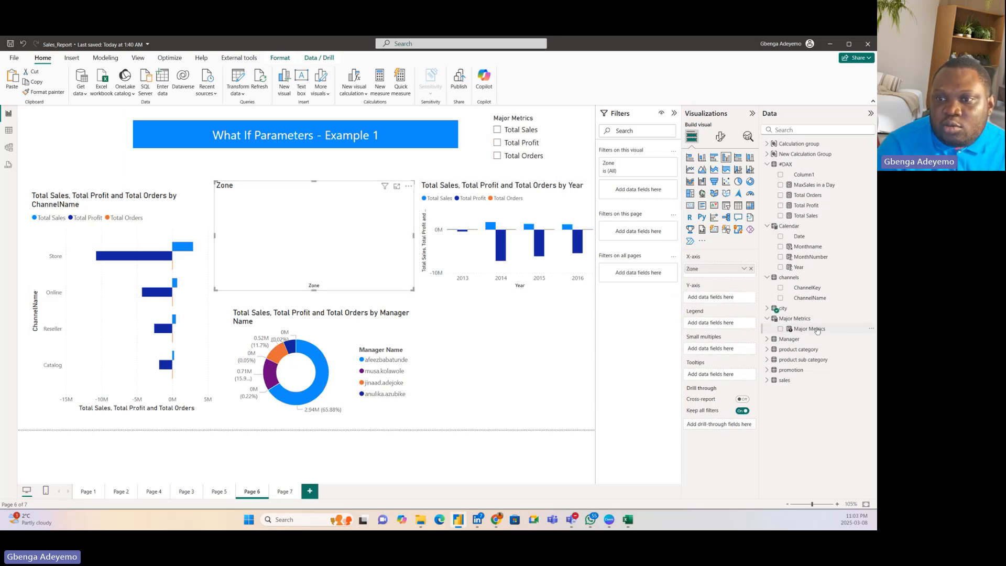
left_click_drag(817, 330, 723, 297)
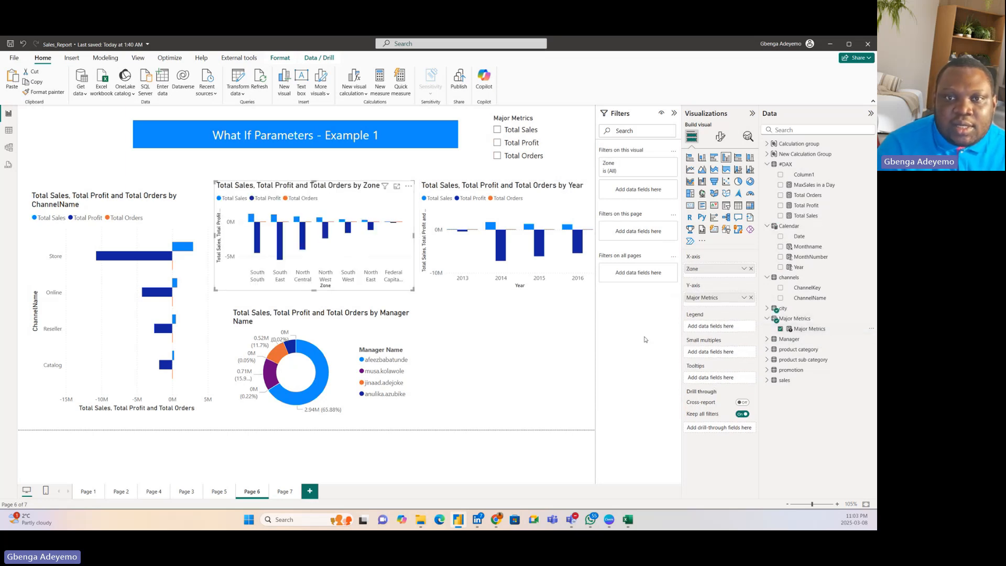
Step: Test the Major Metrics slicer by selecting Total Sales, Total Profit and finally Total Orders
left_click(498, 131)
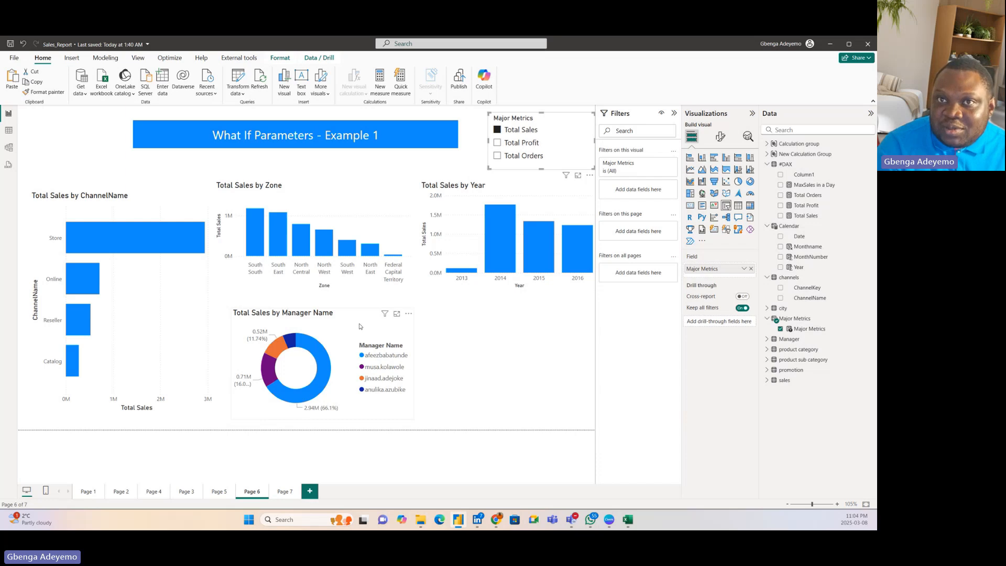
left_click(512, 147)
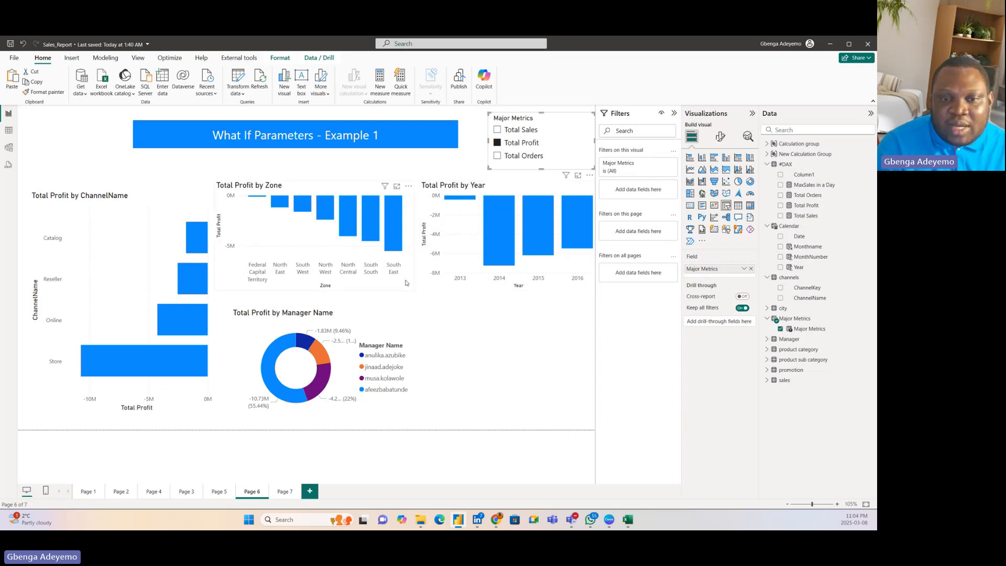
left_click(502, 156)
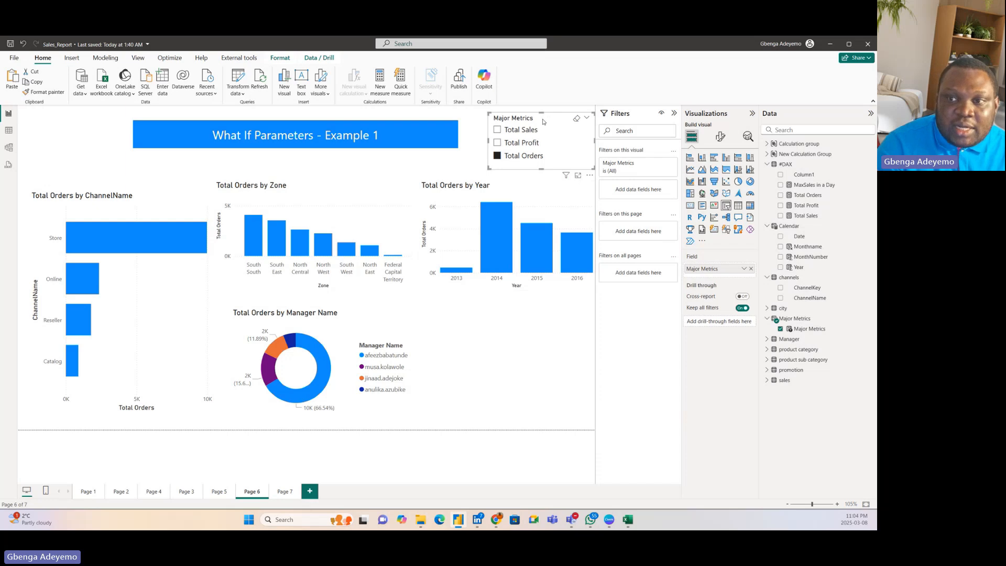
Step: Open the Major Metrics table formula and start a new entry labelled "MaxSales in a Day" below the Total Orders line
left_click(803, 319)
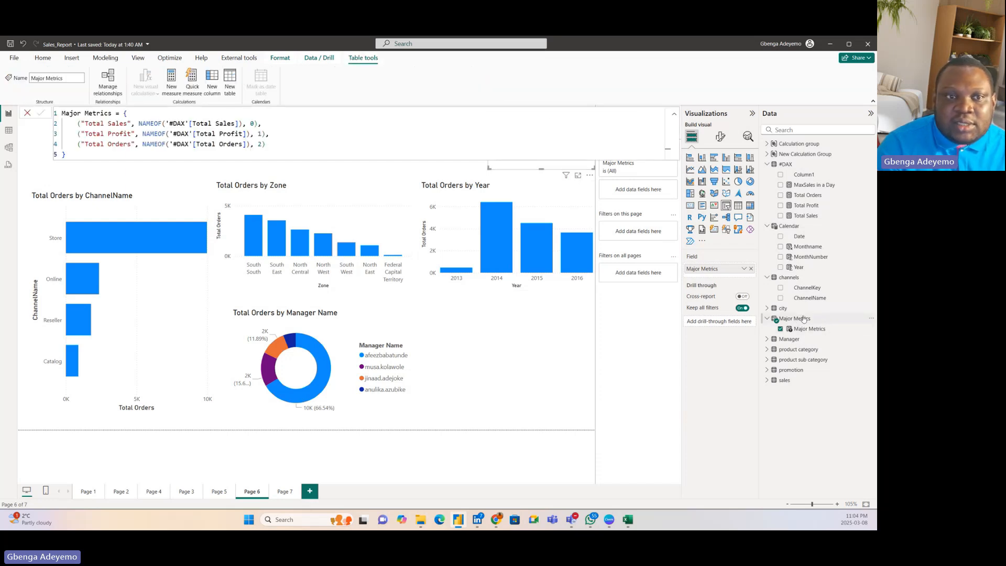
left_click(287, 147)
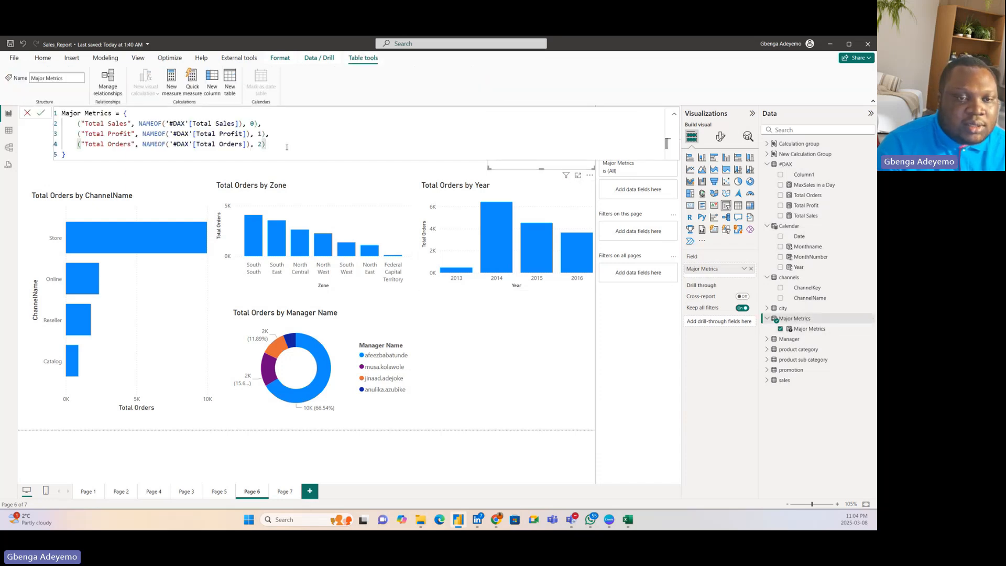
type(",")
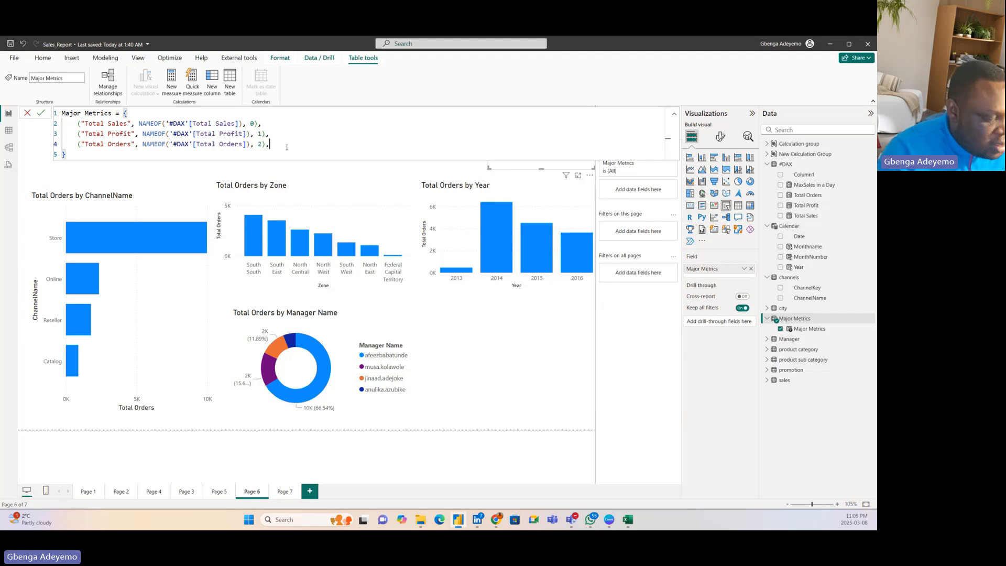
key("Return")
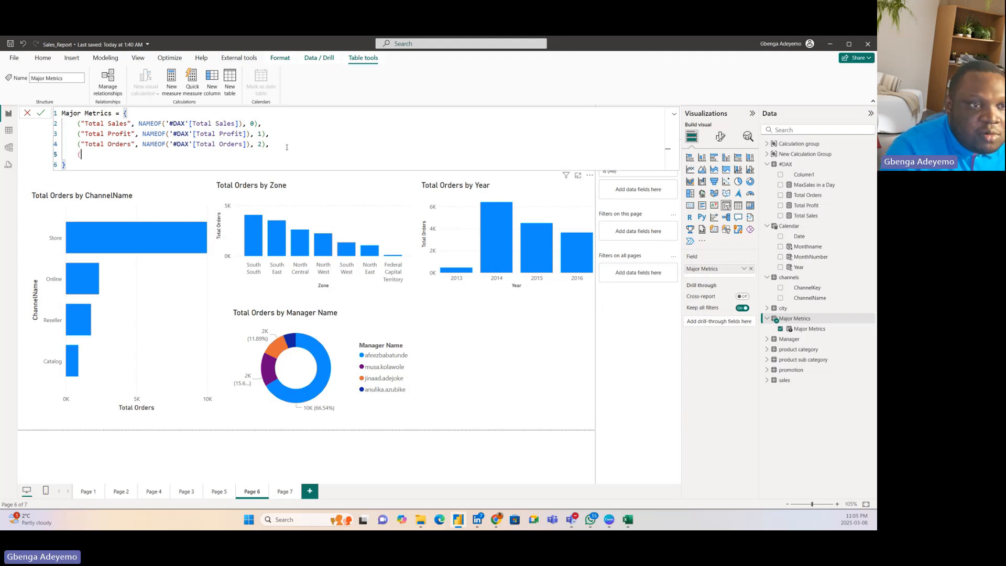
type("\"")
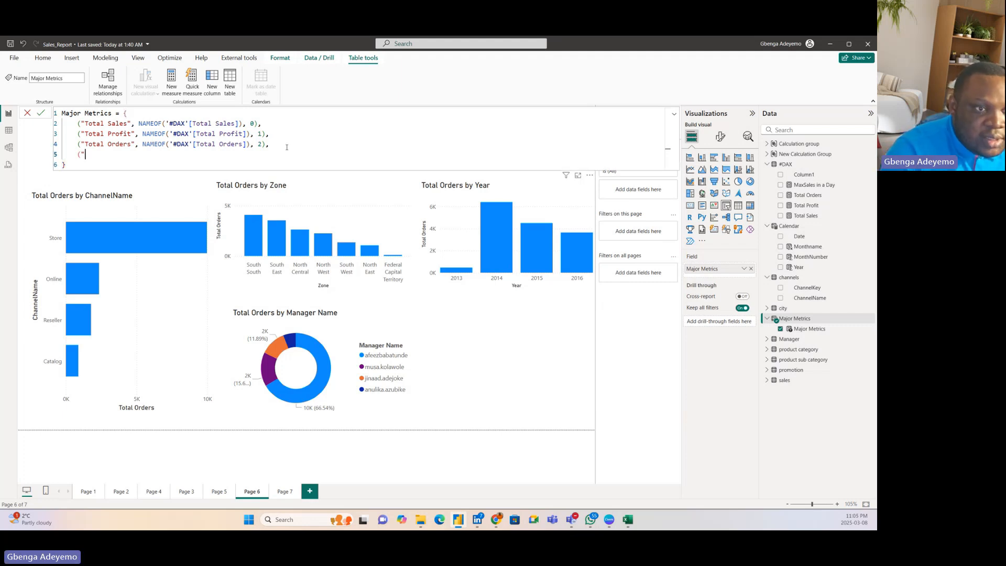
type("Max")
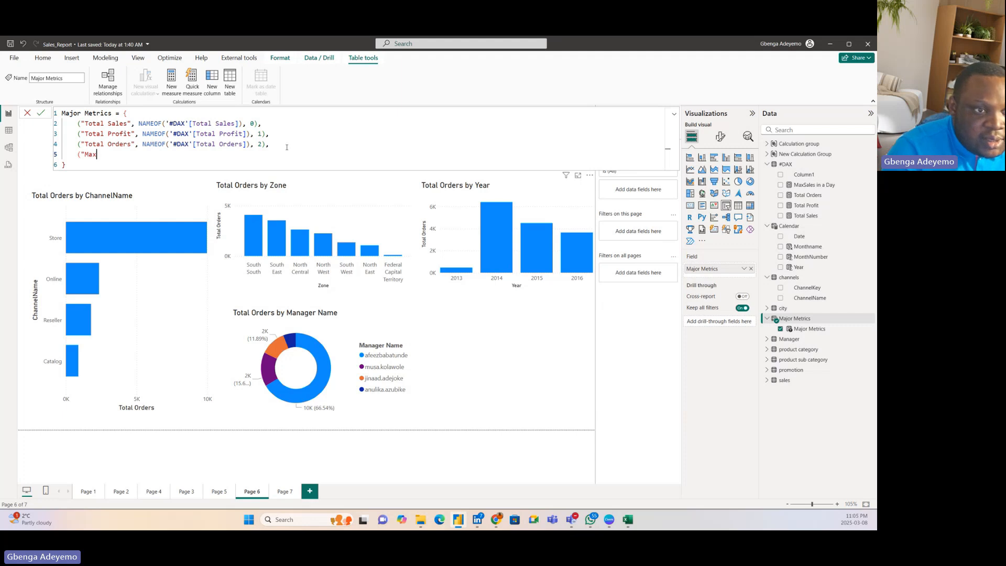
type("Sales")
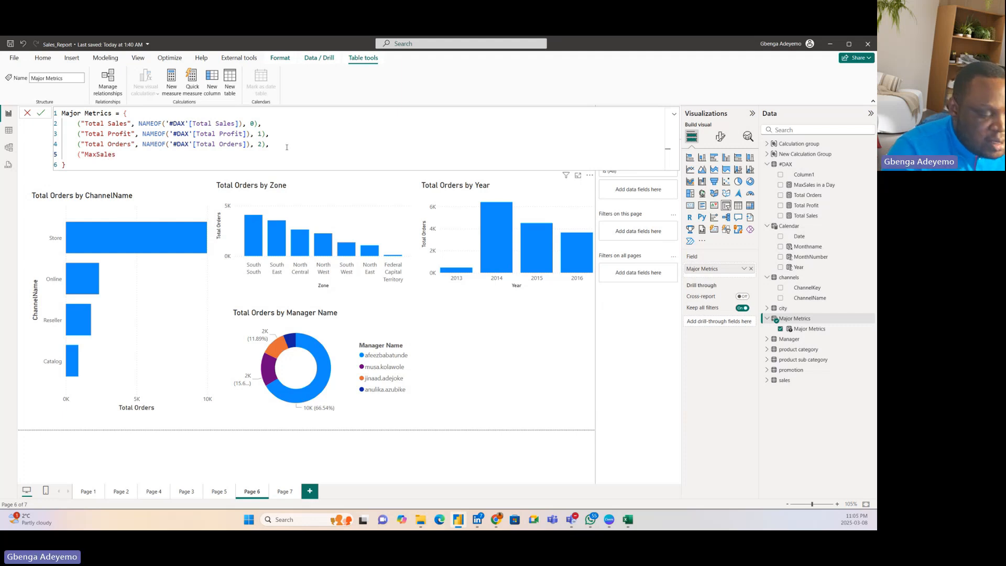
type(" in a D")
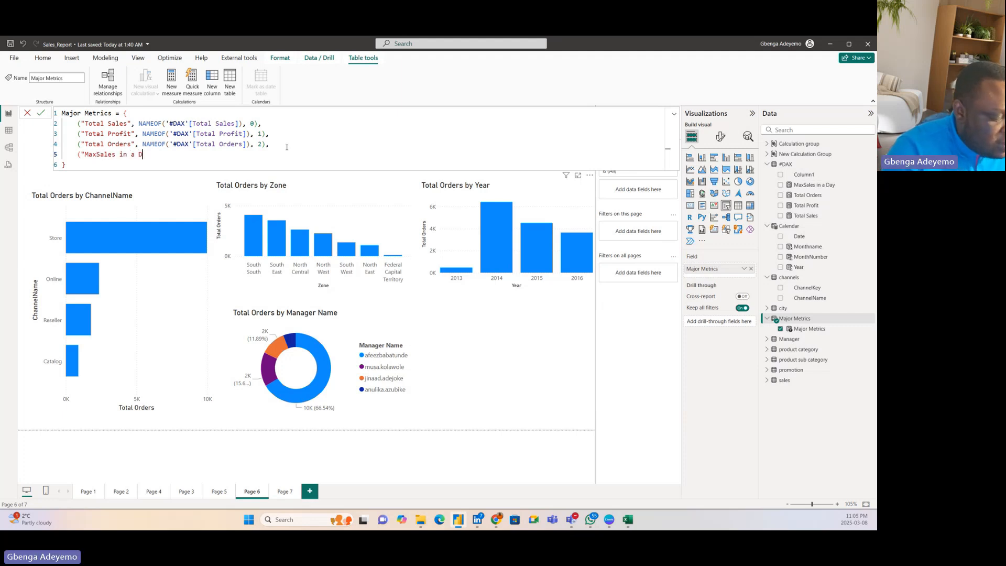
type("ay\"")
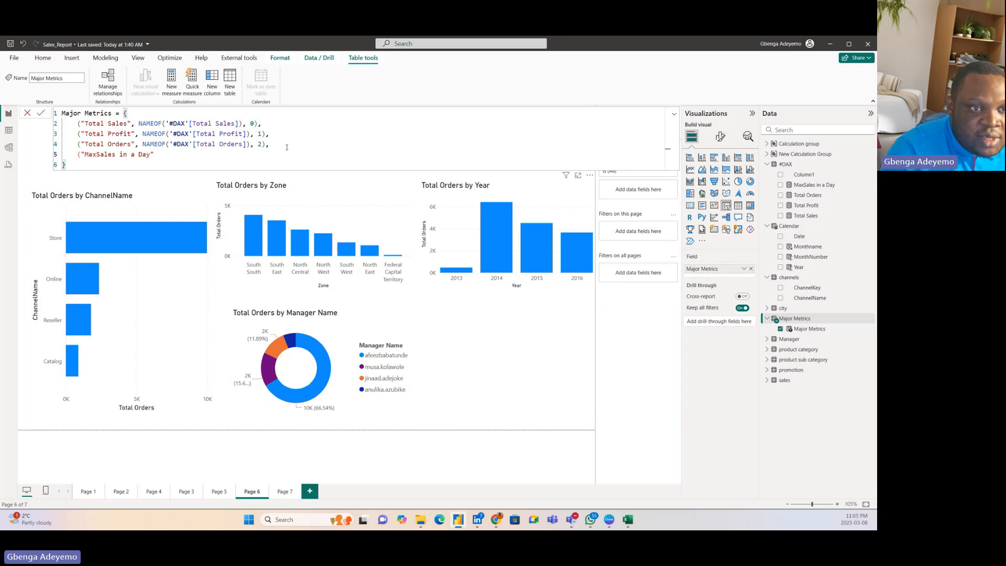
type(", NAME")
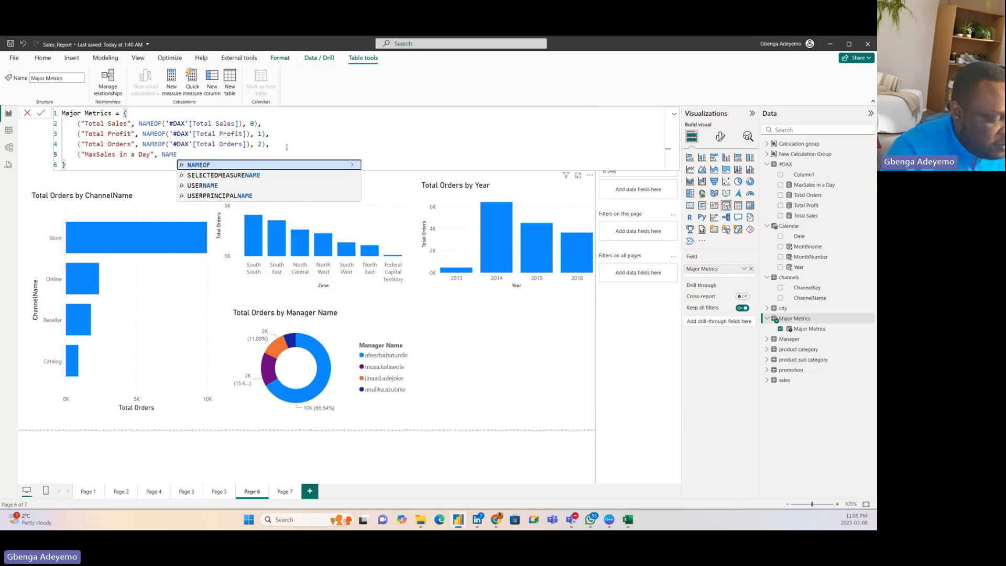
Step: Complete the new Major Metrics entry with NAMEOF([MaxSales in a Day]) and order number 3, commit the formula and close its editor
key("Tab")
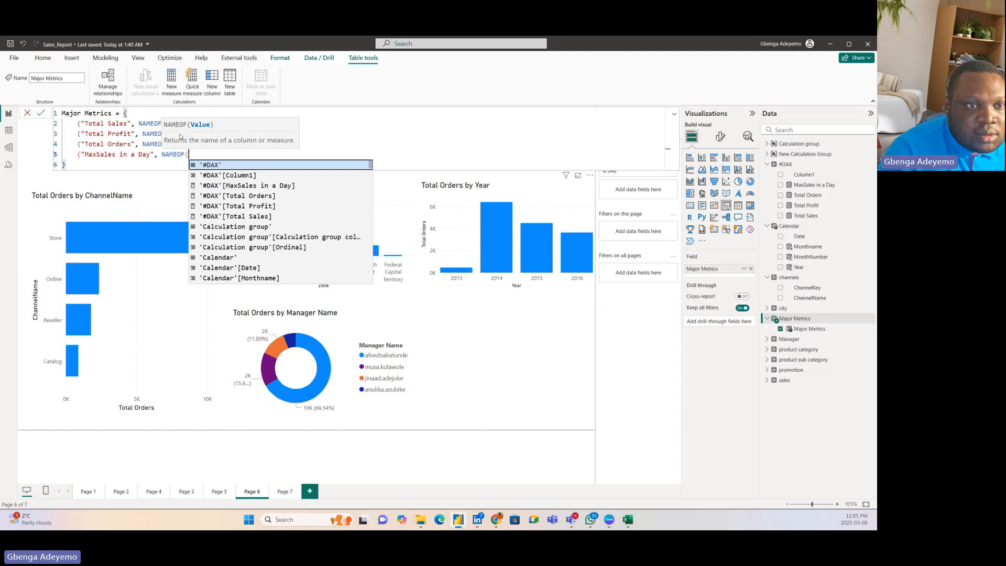
left_click(157, 155)
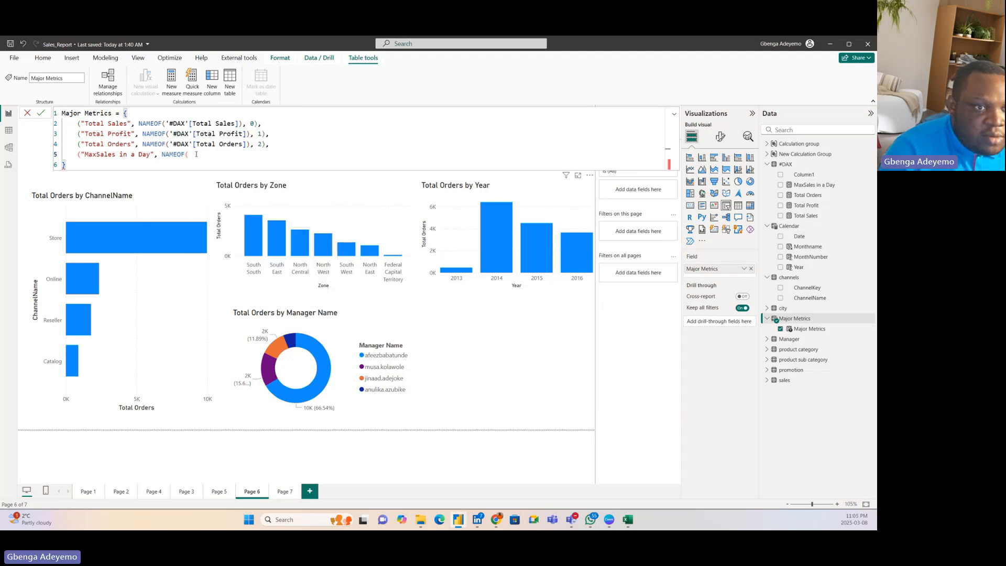
type("MAX")
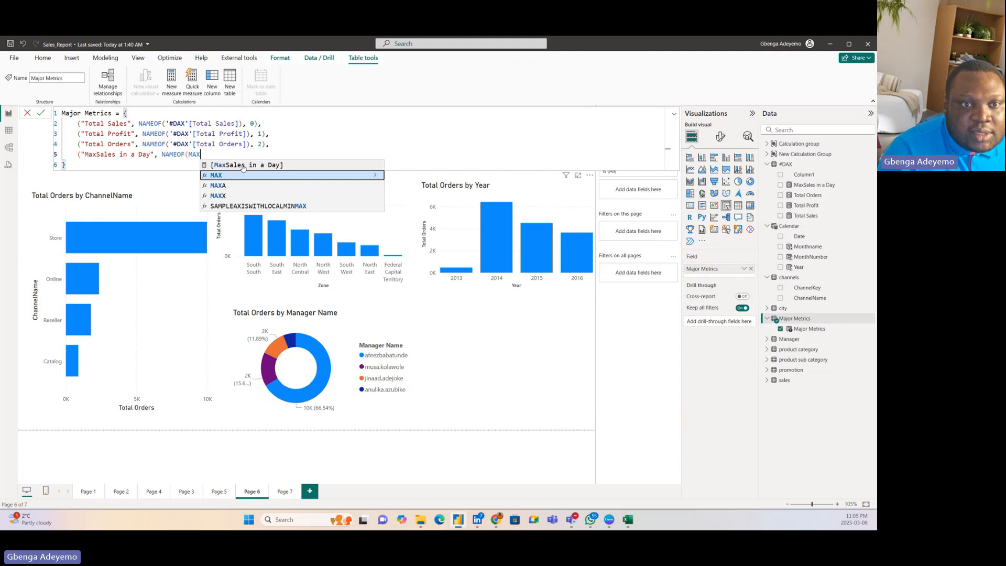
left_click(247, 166)
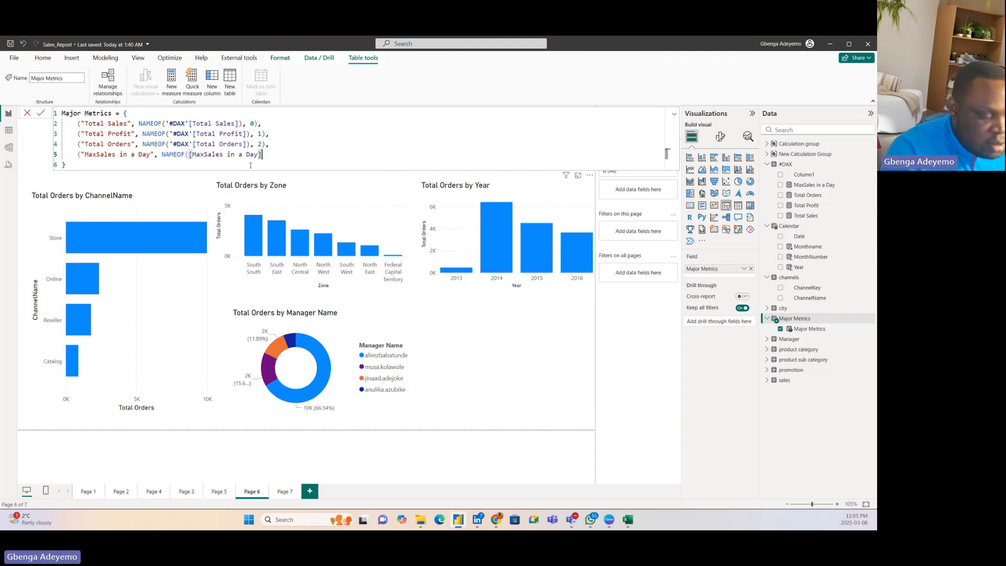
type("),")
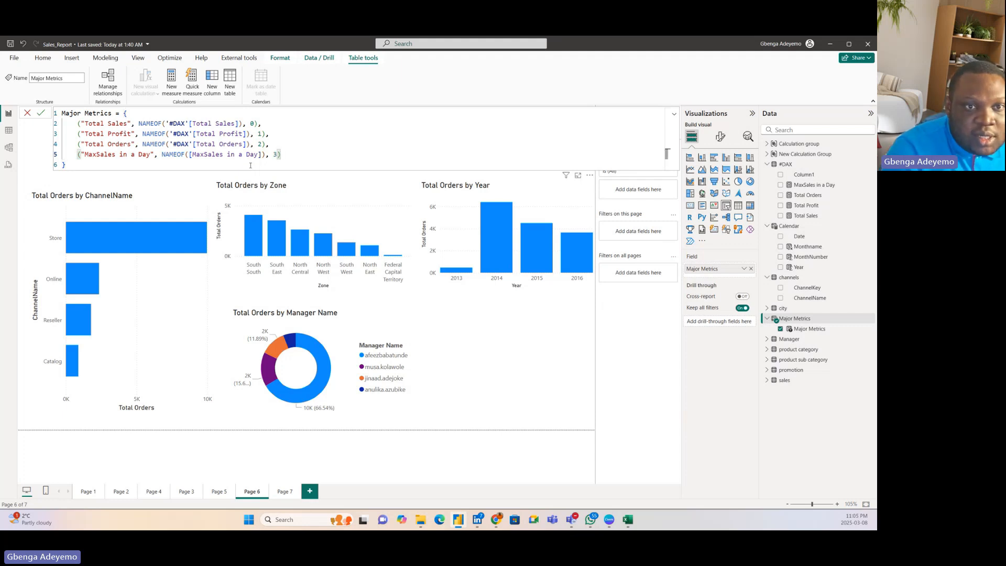
type("3),")
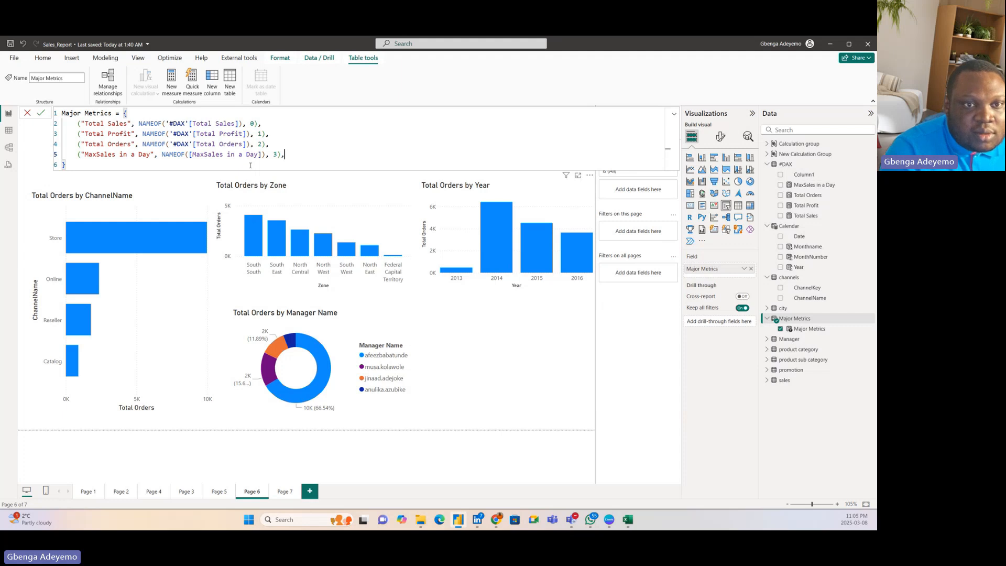
key("BackSpace")
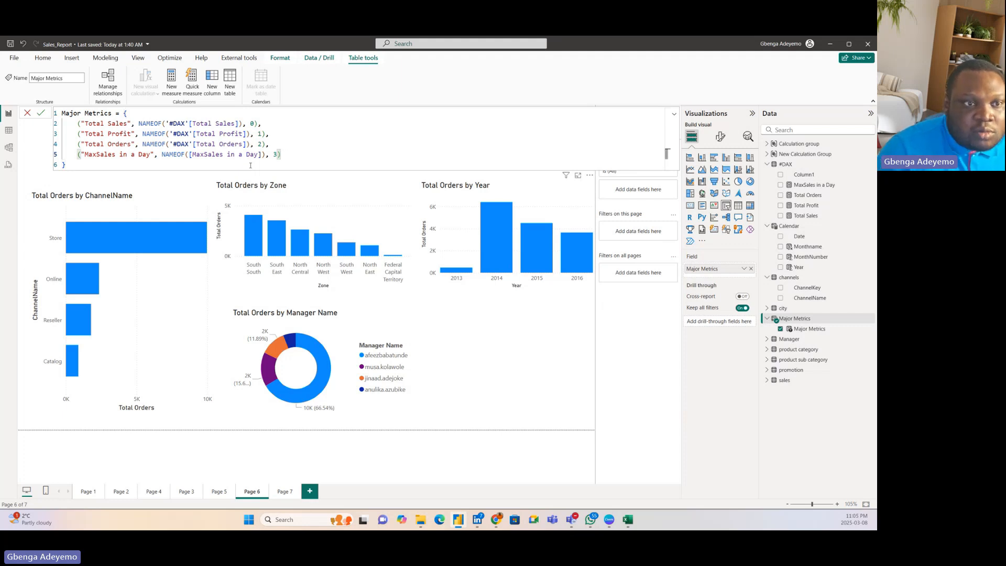
left_click(40, 113)
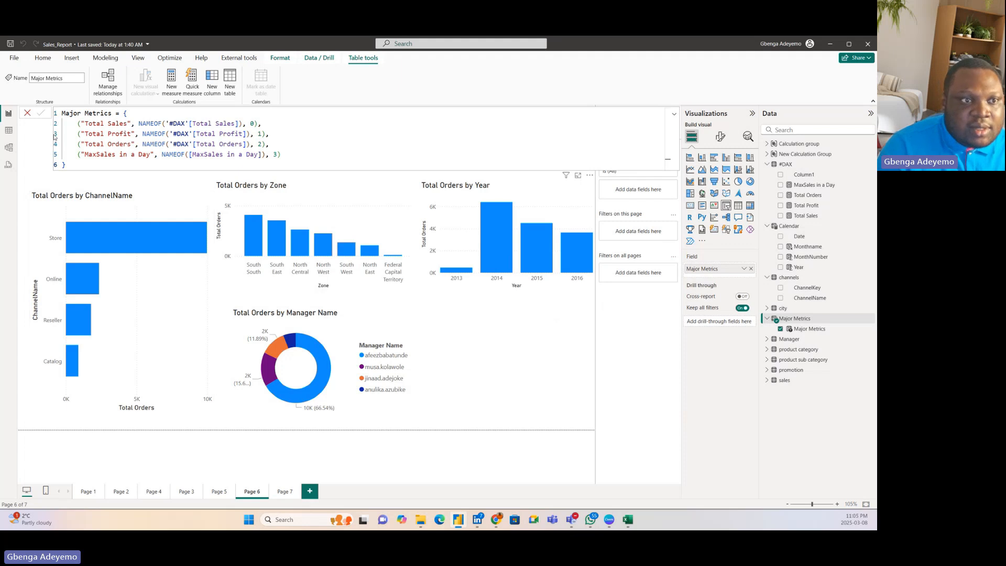
left_click(27, 113)
Step: Select MaxSales in a Day in the Major Metrics slicer to check how the charts respond
scroll(545, 147, "down", 1)
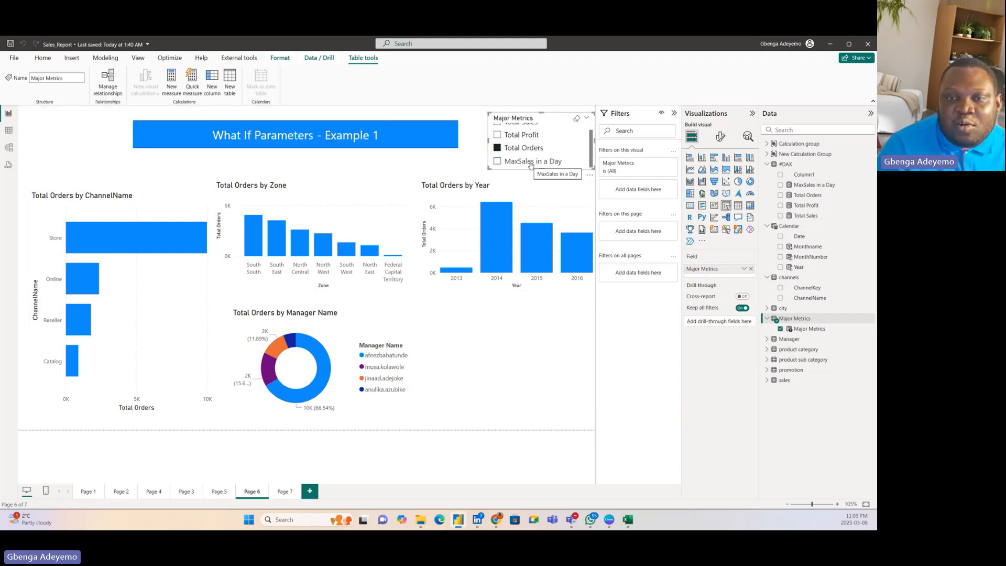
scroll(534, 157, "up", 1)
scroll(540, 160, "down", 1)
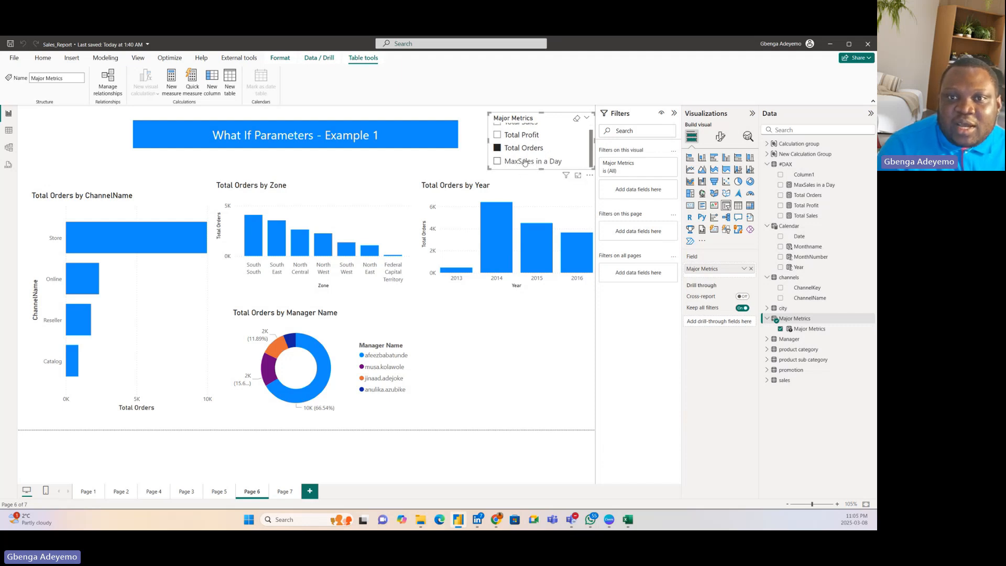
left_click(524, 162)
scroll(524, 160, "up", 1)
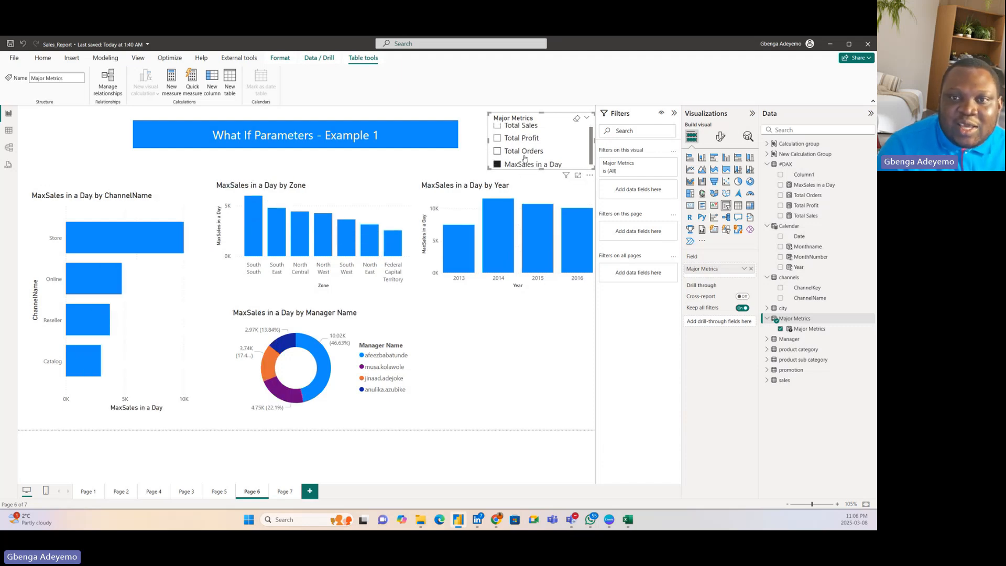
scroll(525, 158, "down", 1)
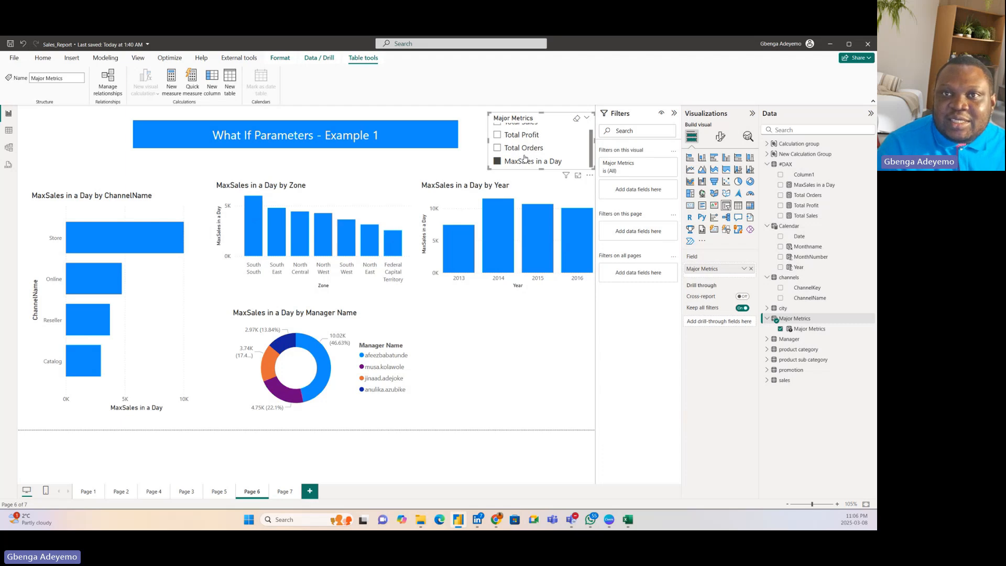
Step: Test the Major Metrics slicer by switching among Total Profit, Total Orders and MaxSales in a Day, ending on Total Sales
left_click(521, 135)
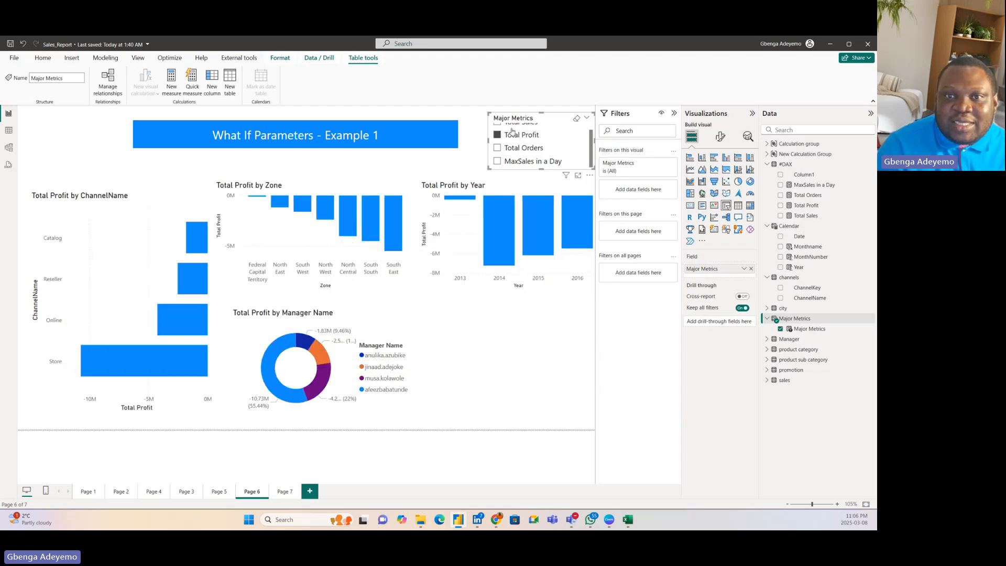
left_click(512, 126)
left_click(513, 135)
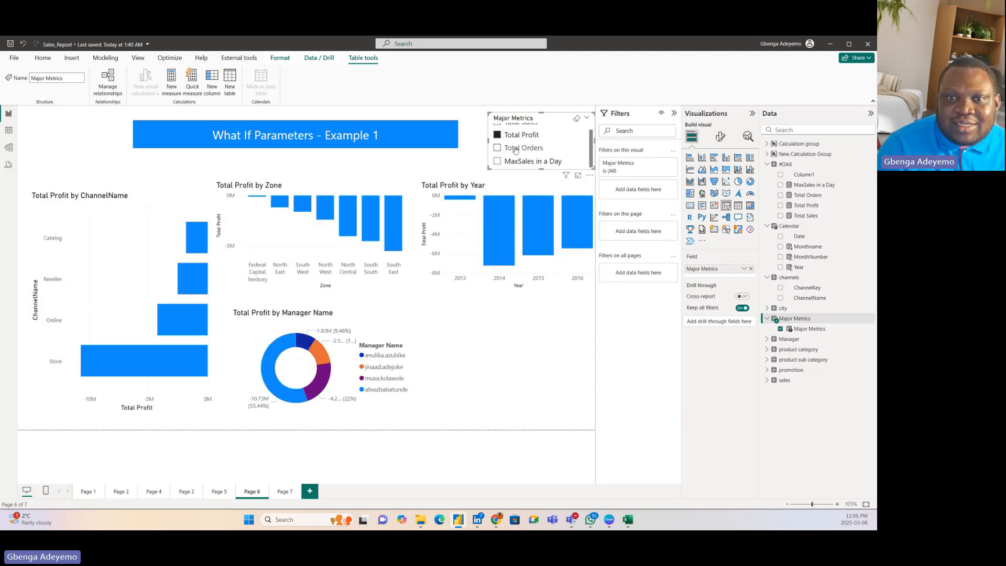
left_click(516, 150)
left_click(520, 162)
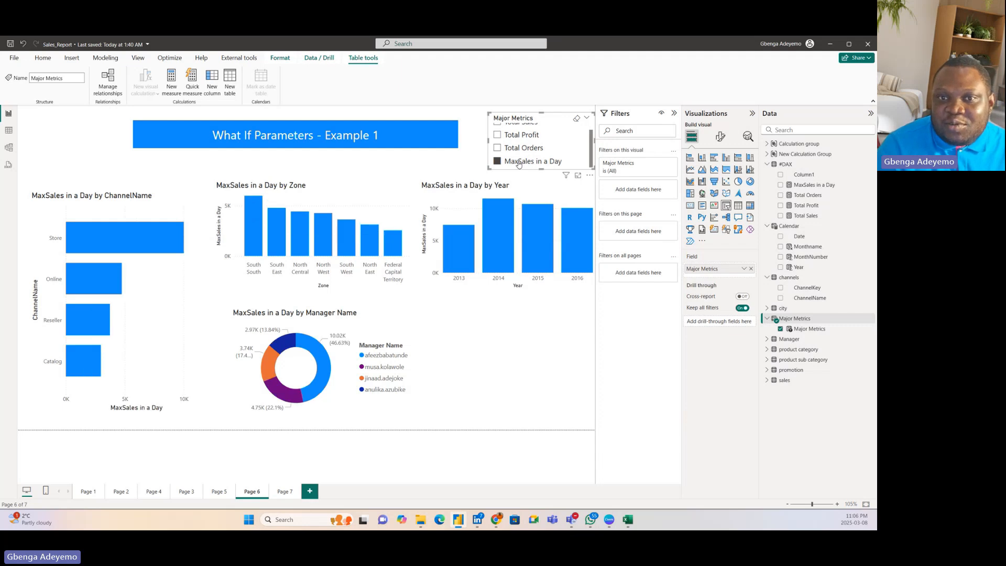
left_click(519, 148)
left_click(518, 134)
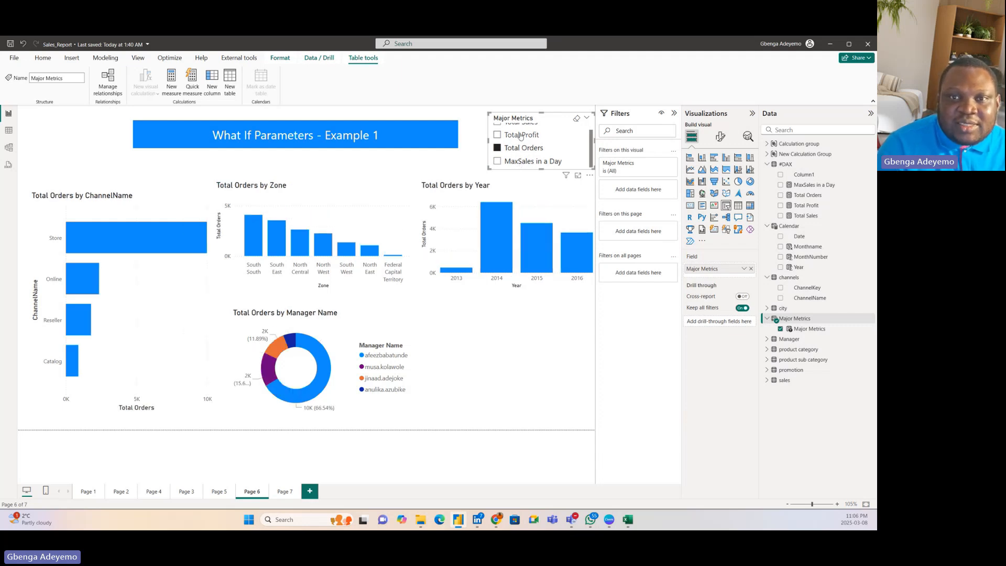
left_click(517, 125)
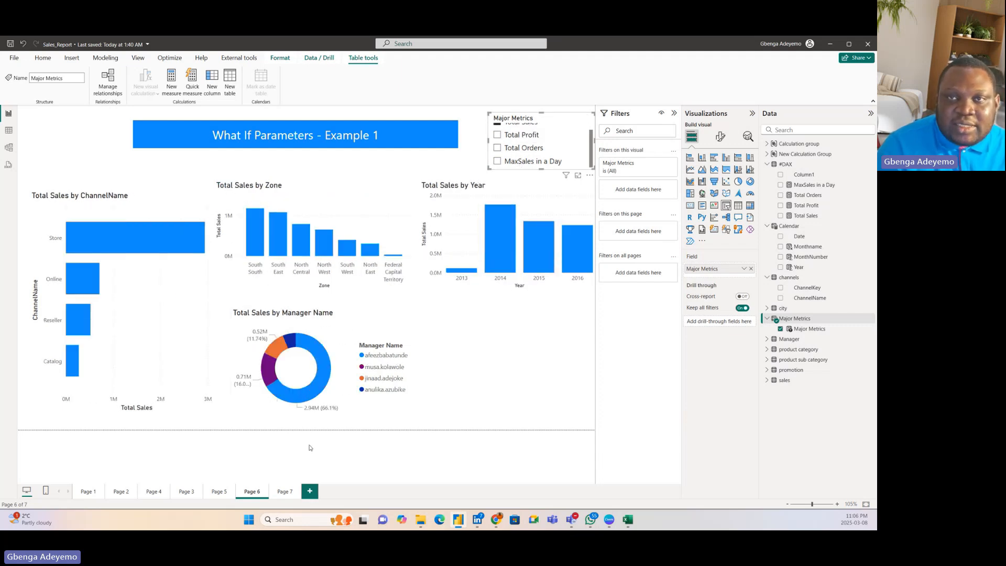
Step: Go to Page 7 and move the "What If Parameters - Example 2" title banner slightly up and to the right
left_click(297, 492)
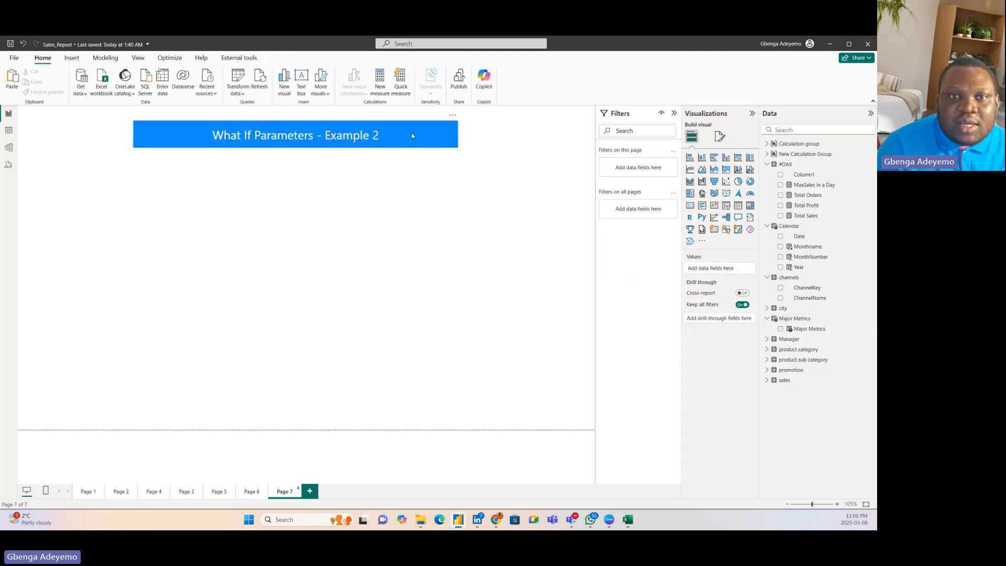
mouse_move(402, 143)
left_mouse_down()
mouse_move(476, 128)
mouse_move(402, 136)
left_mouse_up()
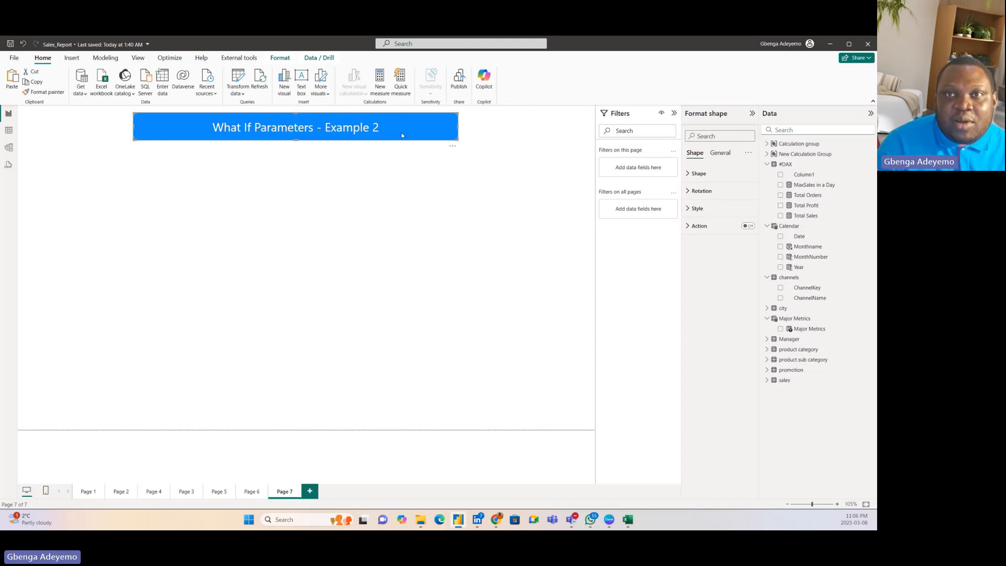
left_click_drag(398, 127, 413, 130)
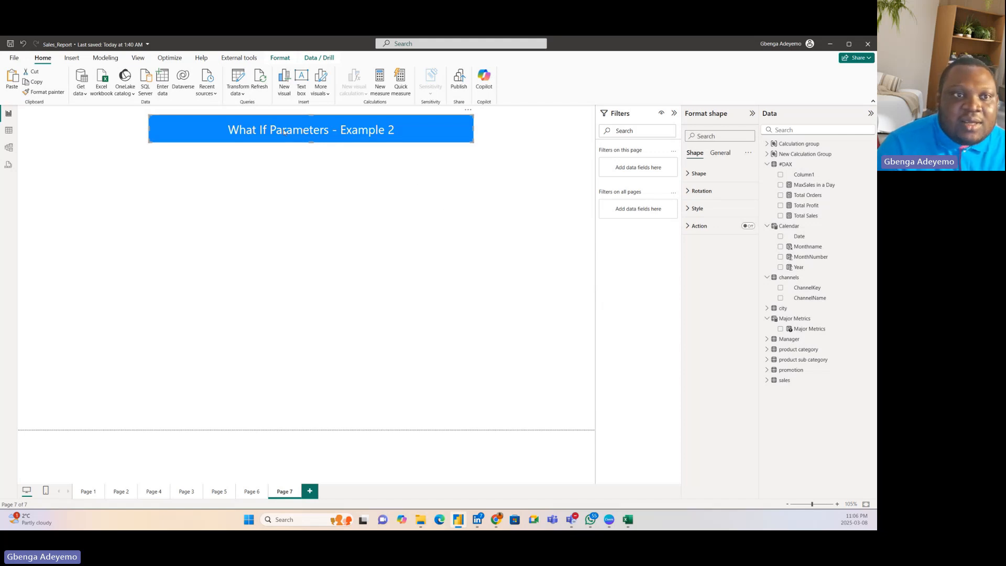
Step: Start a new numeric range parameter and name it Metrics
left_click(105, 58)
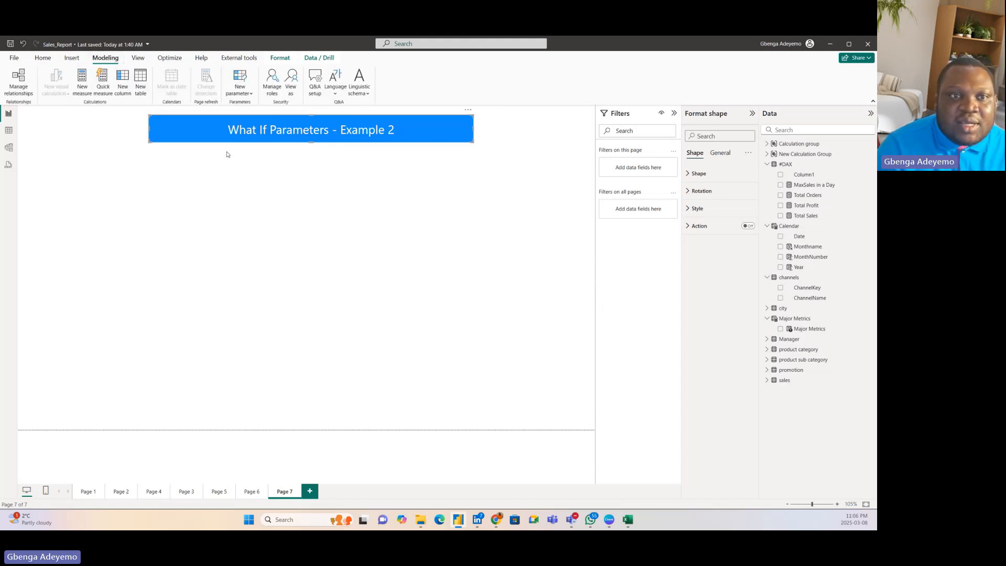
left_click(244, 93)
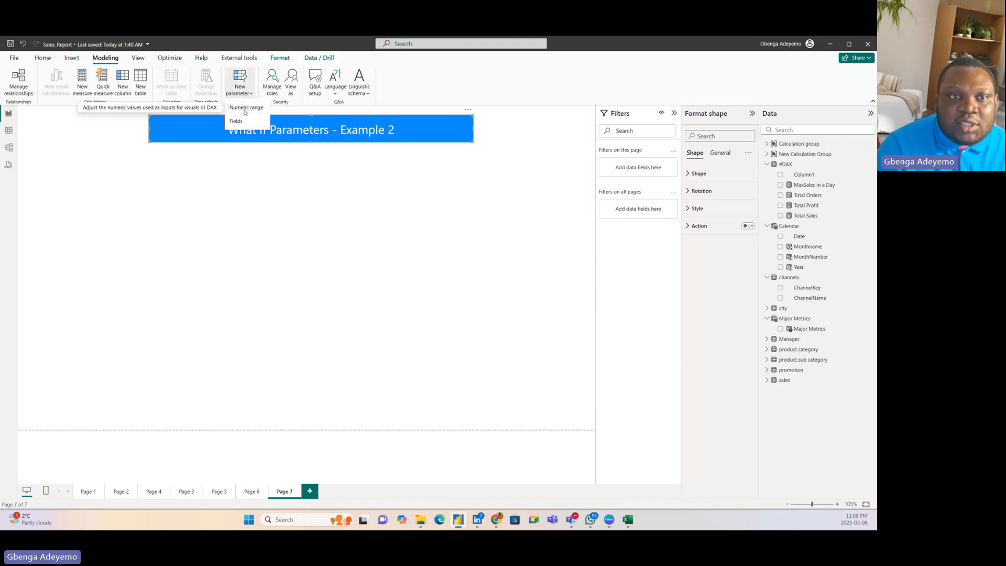
left_click(245, 108)
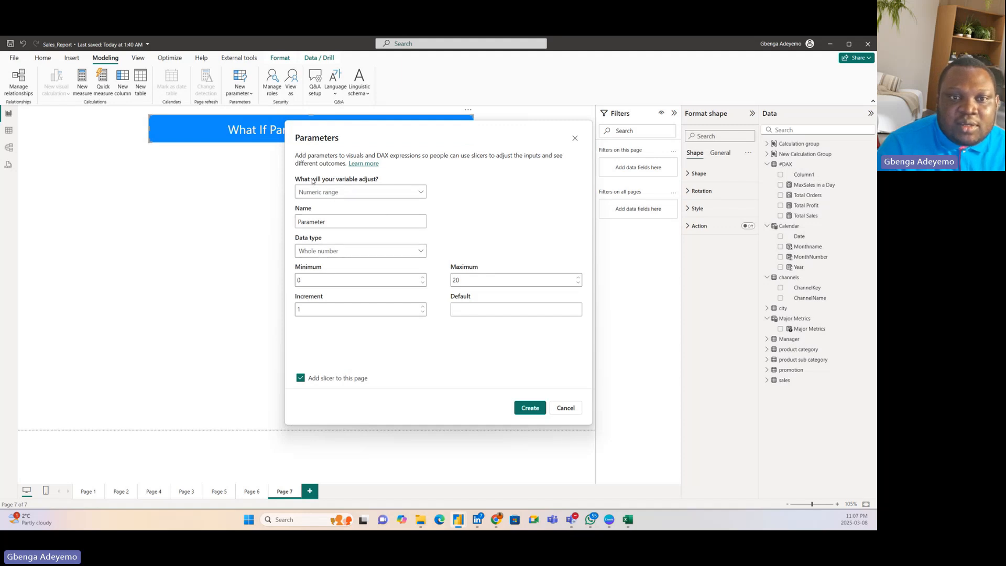
left_click(382, 196)
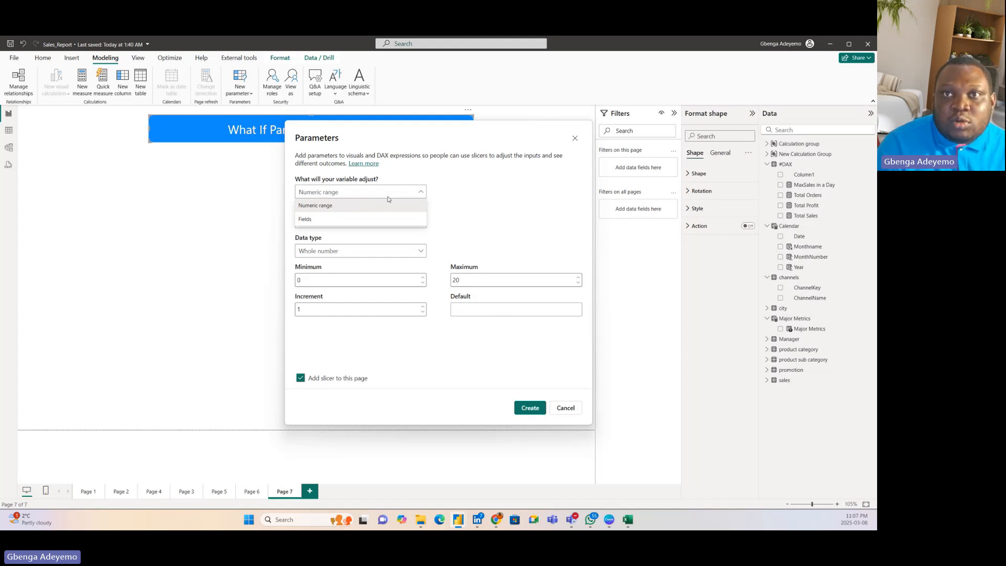
left_click(346, 205)
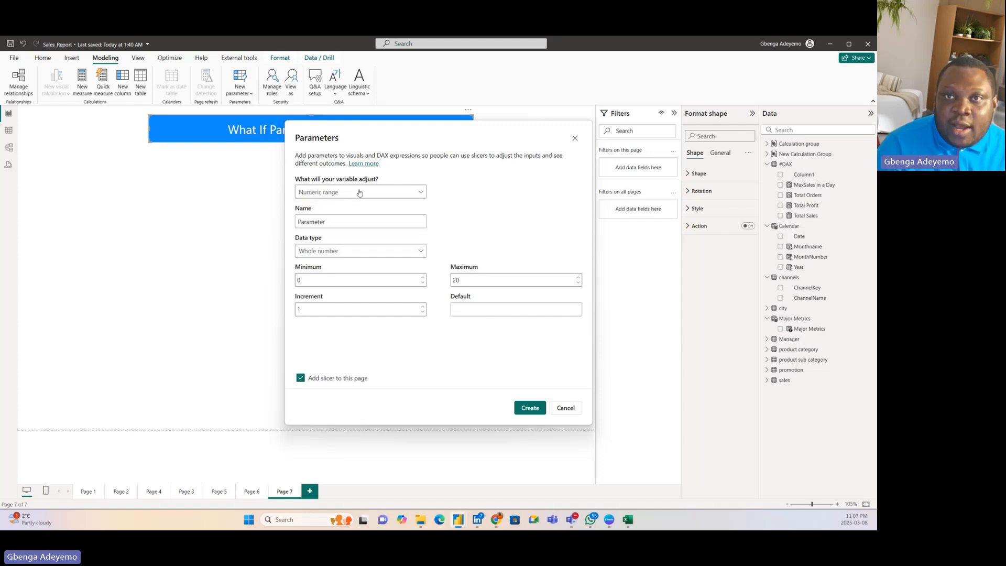
left_click_drag(330, 222, 292, 223)
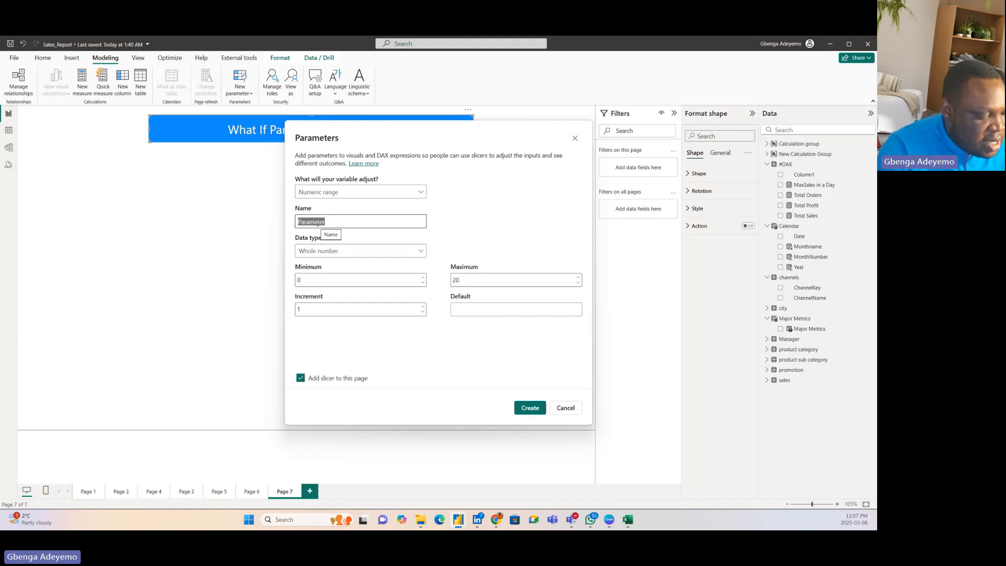
type("Metrics")
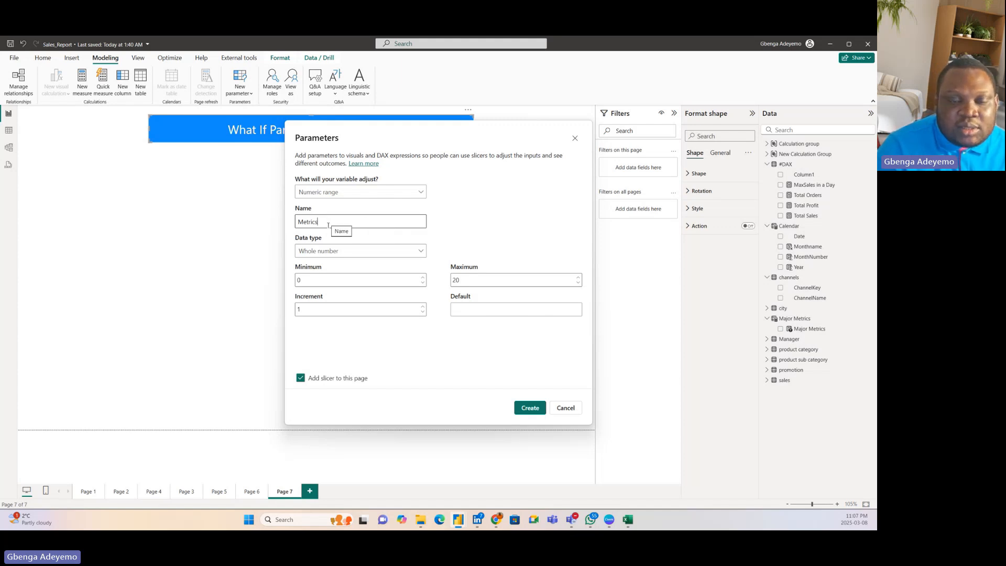
Step: Keep the Metrics parameter's data type as Whole number and set its minimum to 1 and maximum to 25
left_click(341, 251)
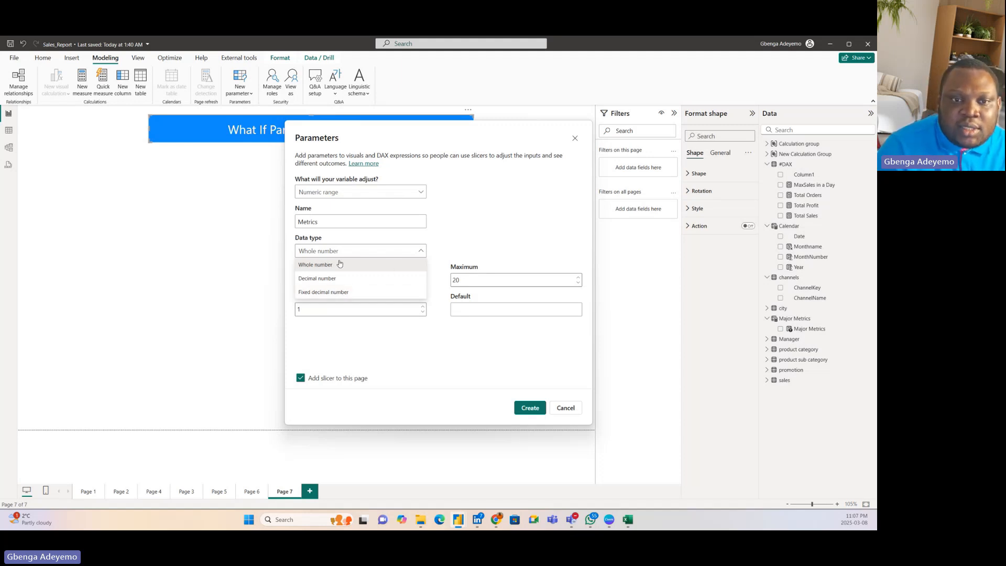
left_click(343, 269)
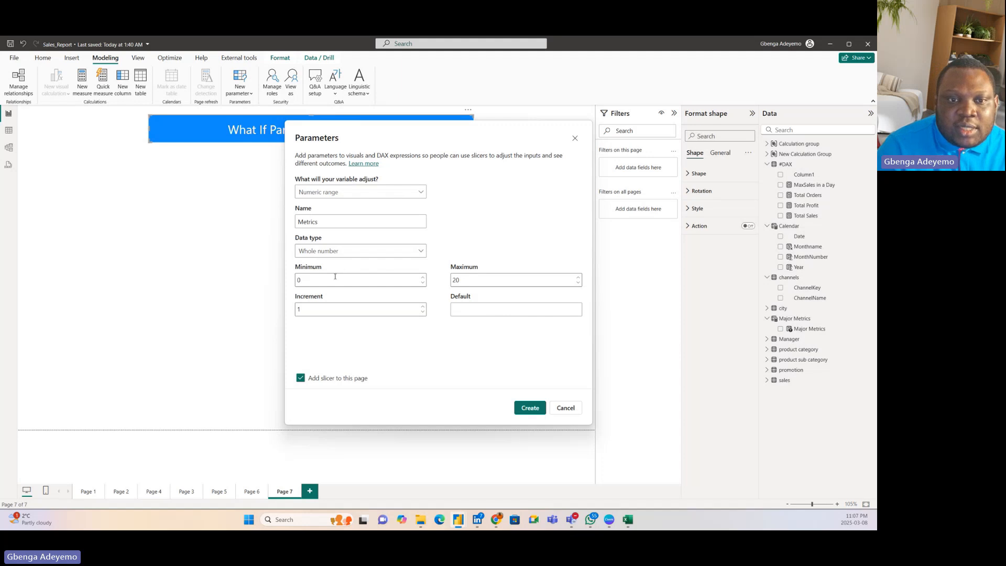
left_click(334, 278)
key("BackSpace")
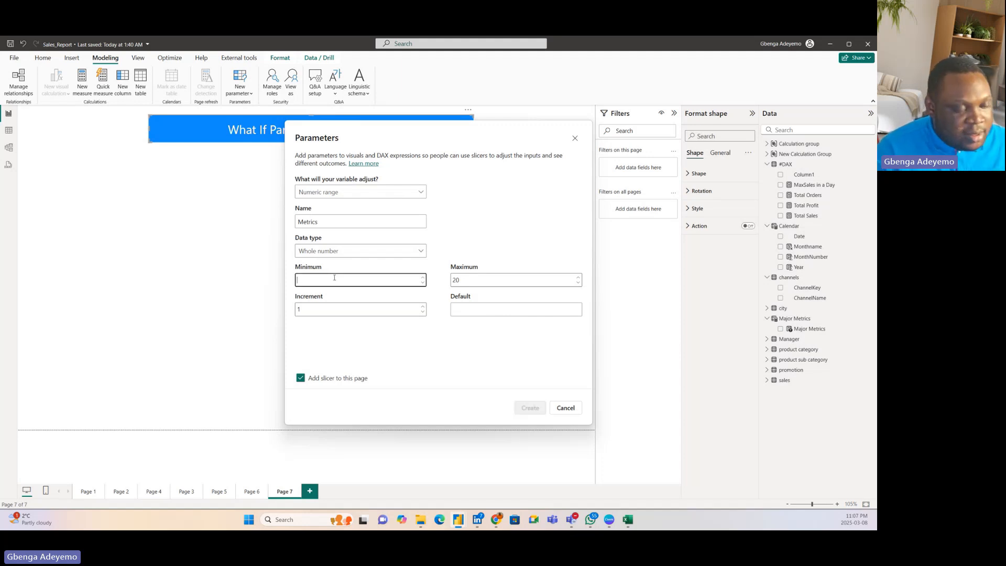
type("1")
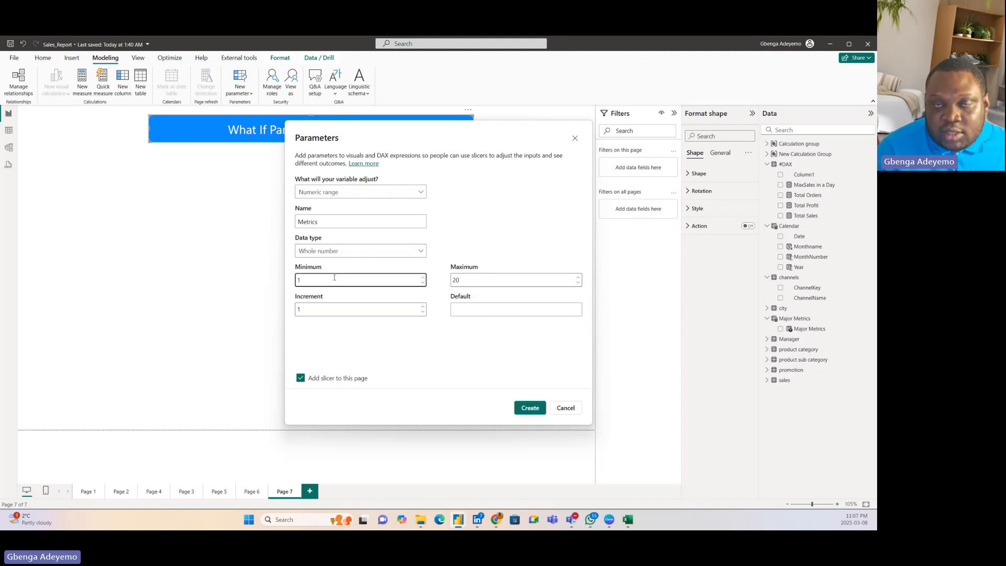
left_click(471, 281)
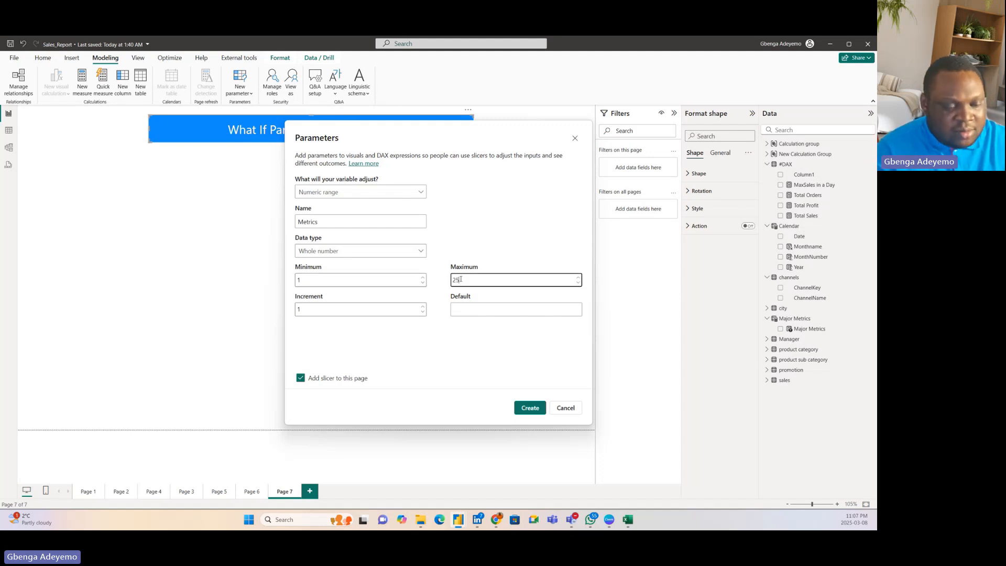
key("BackSpace")
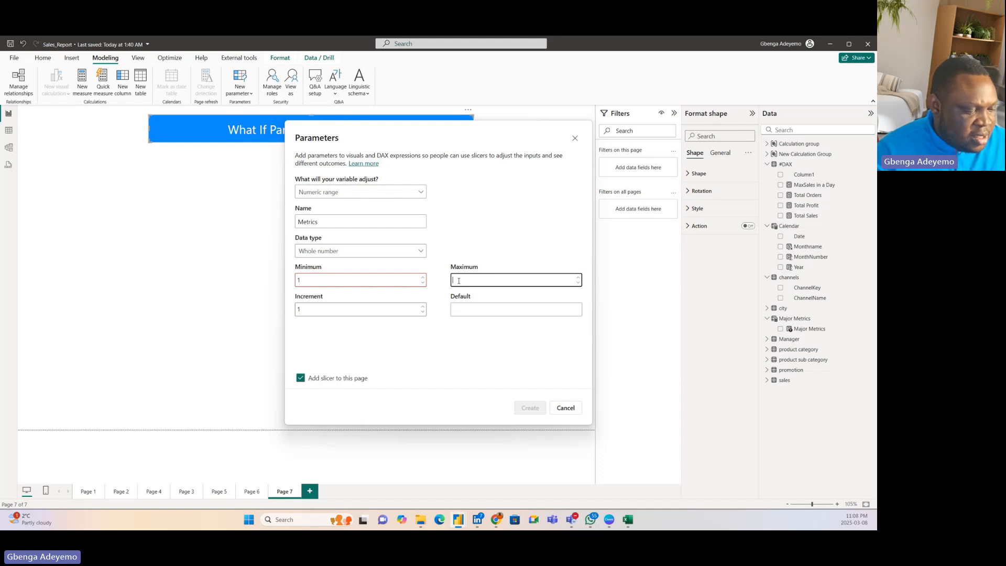
type("25")
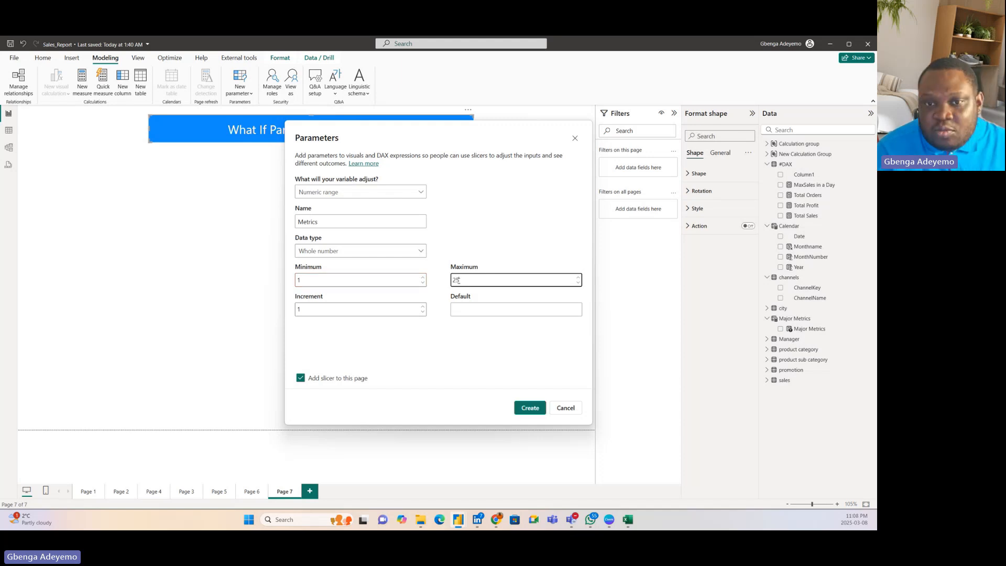
left_click(456, 335)
Step: Keep the increment at 1, set the default to 1, and create the Metrics parameter with its slicer on the page
left_click(352, 308)
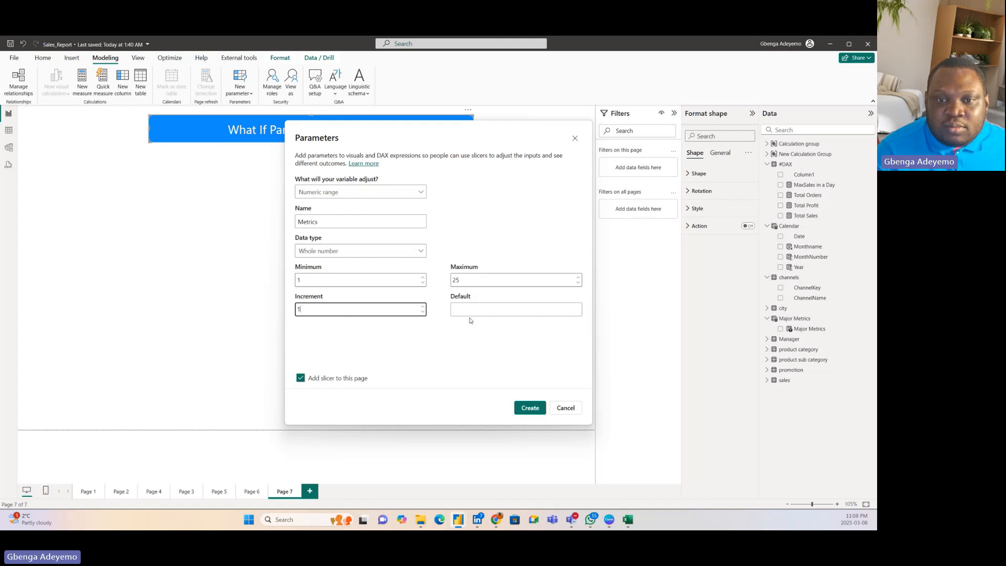
left_click(490, 308)
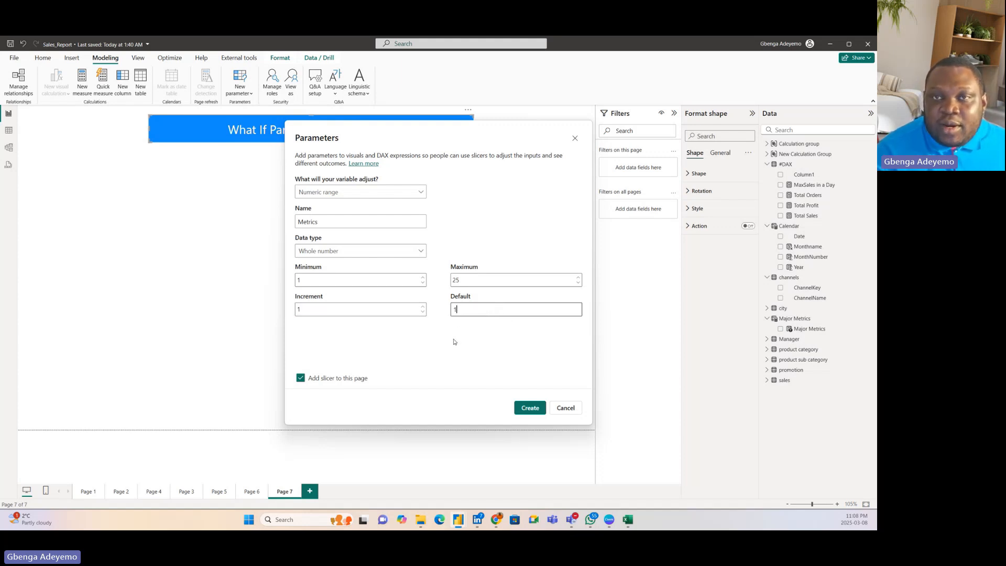
left_click(443, 351)
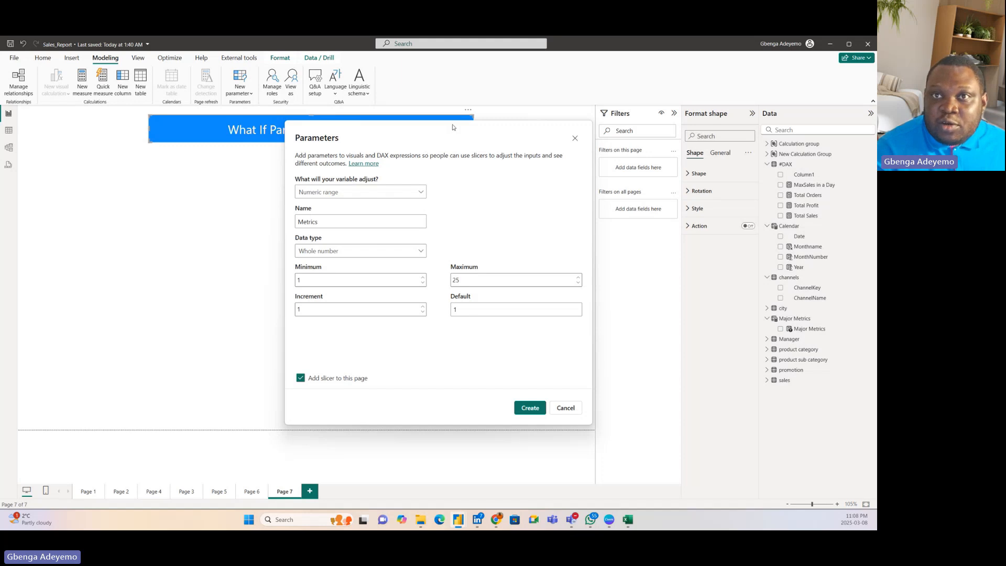
left_click(529, 409)
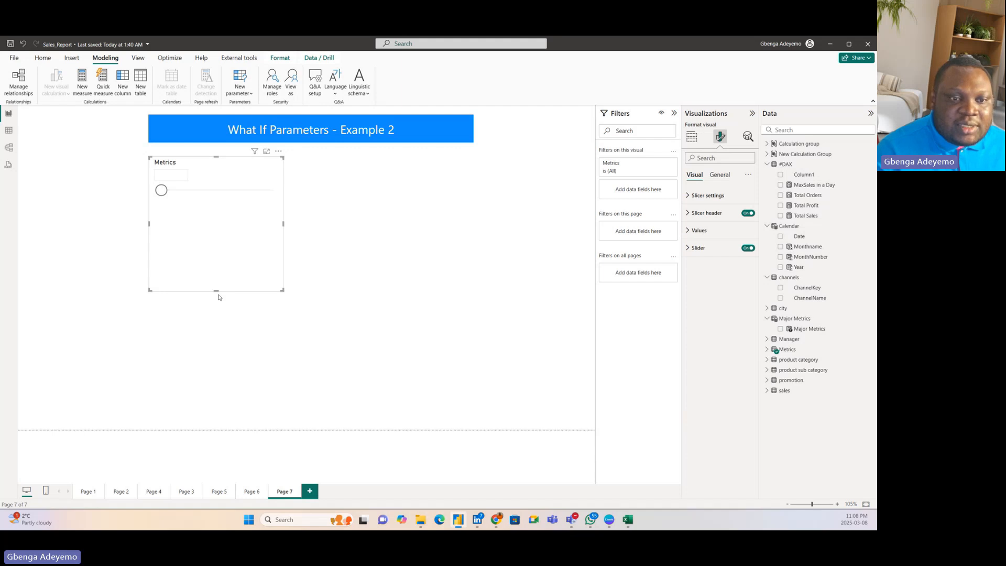
Step: Reshape the Metrics slicer into a wide, short strip below the title banner and move its slider to 25
left_click_drag(217, 291, 485, 178)
left_click_drag(367, 176, 306, 175)
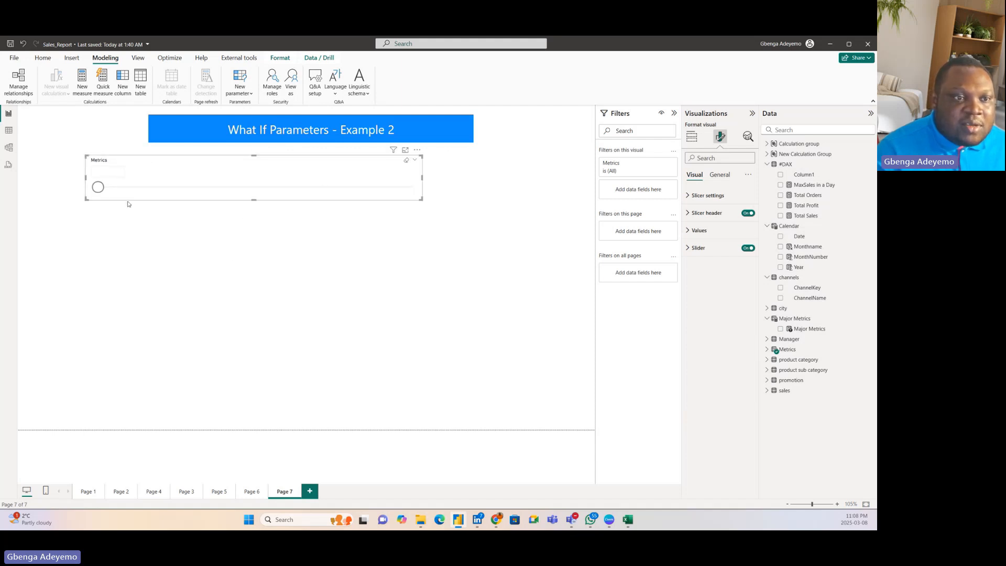
left_click_drag(99, 187, 414, 189)
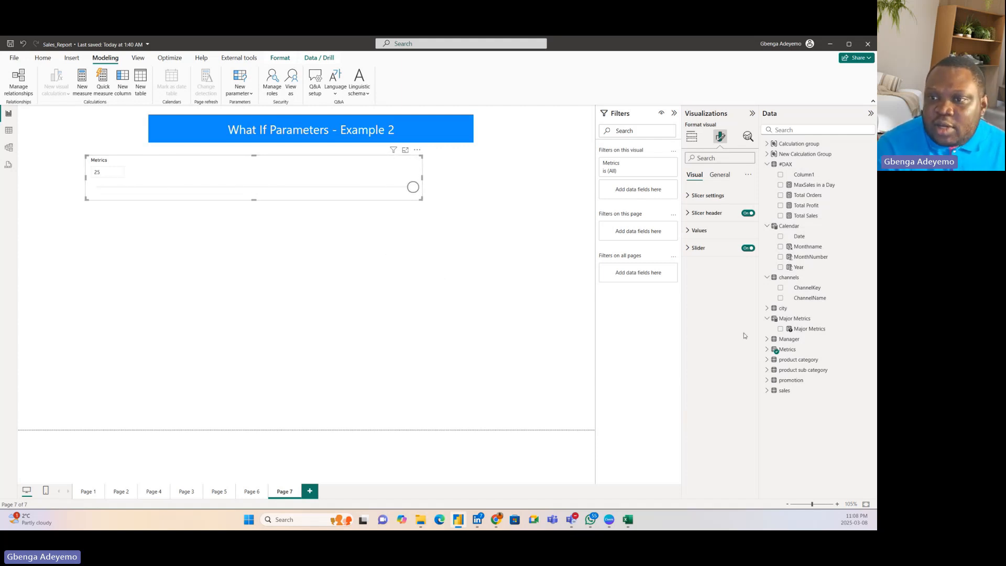
Step: Change the upper limit in the Metrics table's GENERATESERIES formula to 30 and commit it
left_click(787, 349)
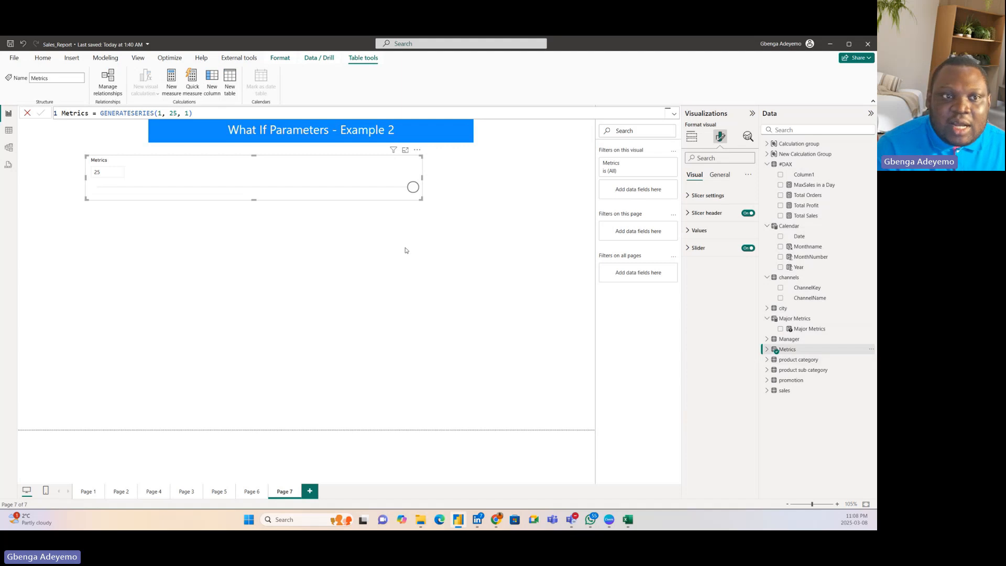
left_click(180, 110)
double_click(174, 113)
key("BackSpace")
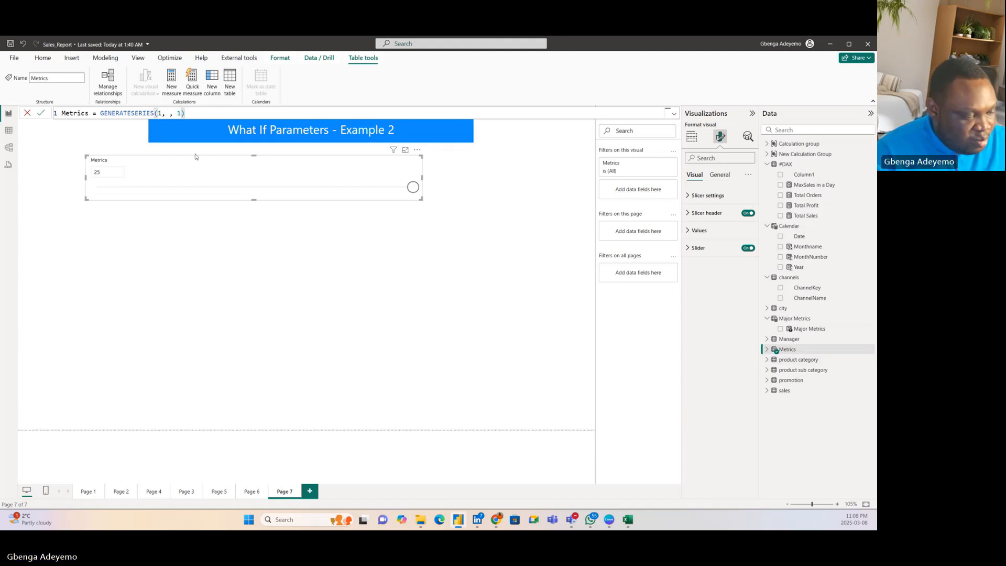
type("30")
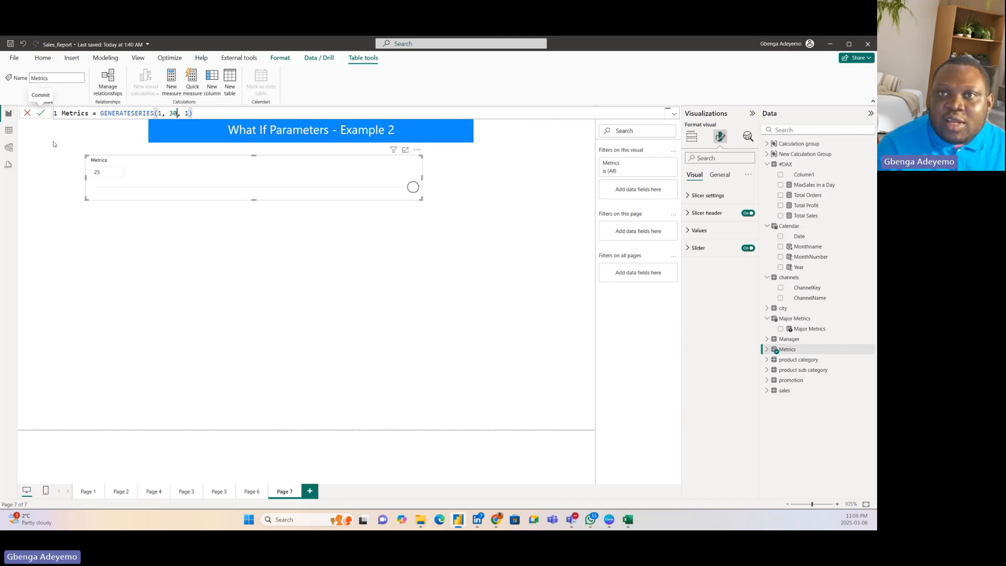
left_click(41, 114)
Step: Test the extended range by moving the Metrics slicer to its maximum of 30
left_click_drag(355, 187, 392, 189)
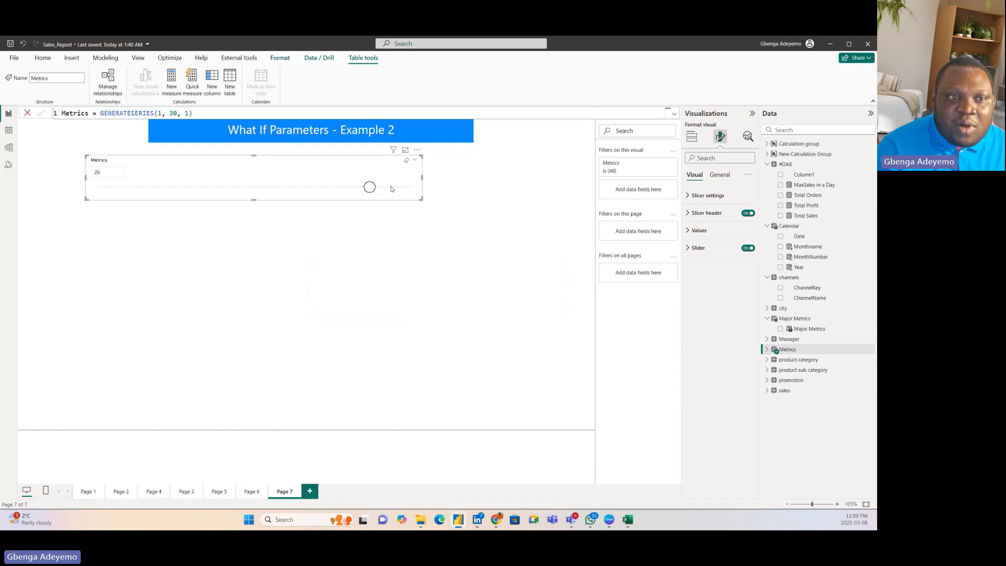
left_click(420, 188)
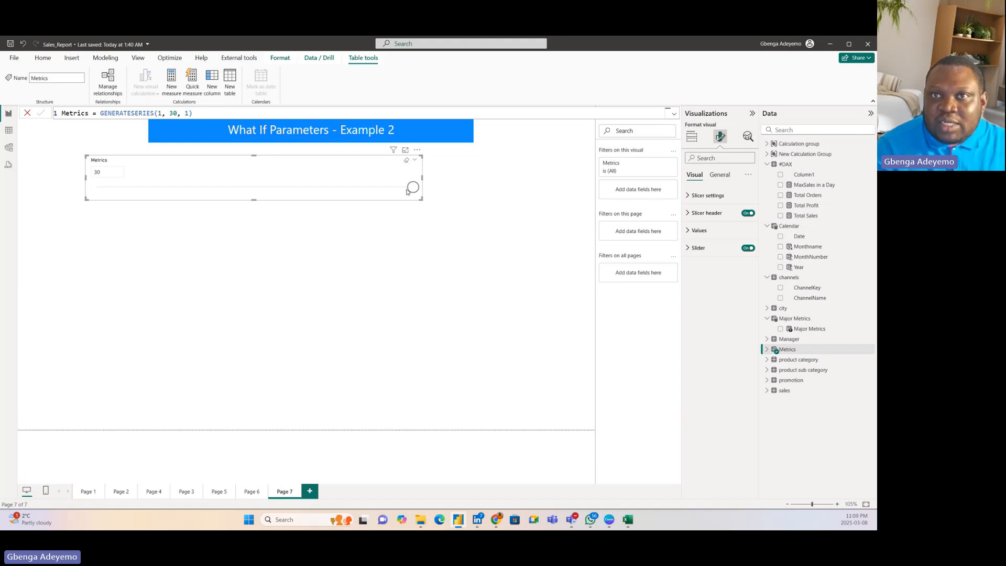
mouse_move(407, 190)
left_mouse_down()
mouse_move(300, 183)
mouse_move(419, 181)
left_mouse_up()
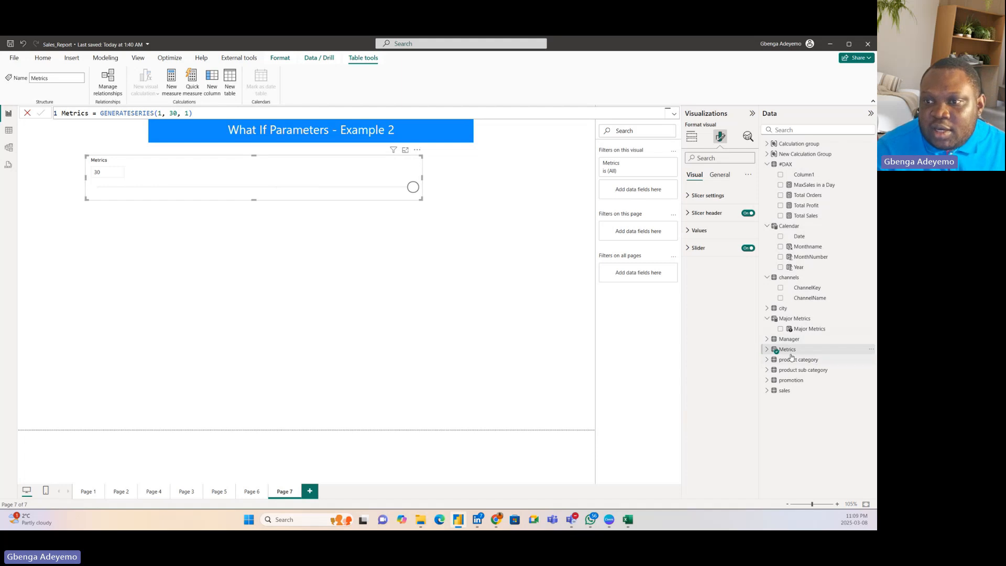
Step: Examine the Metrics table's fields, then its generated rows and formula in Table view
left_click(768, 350)
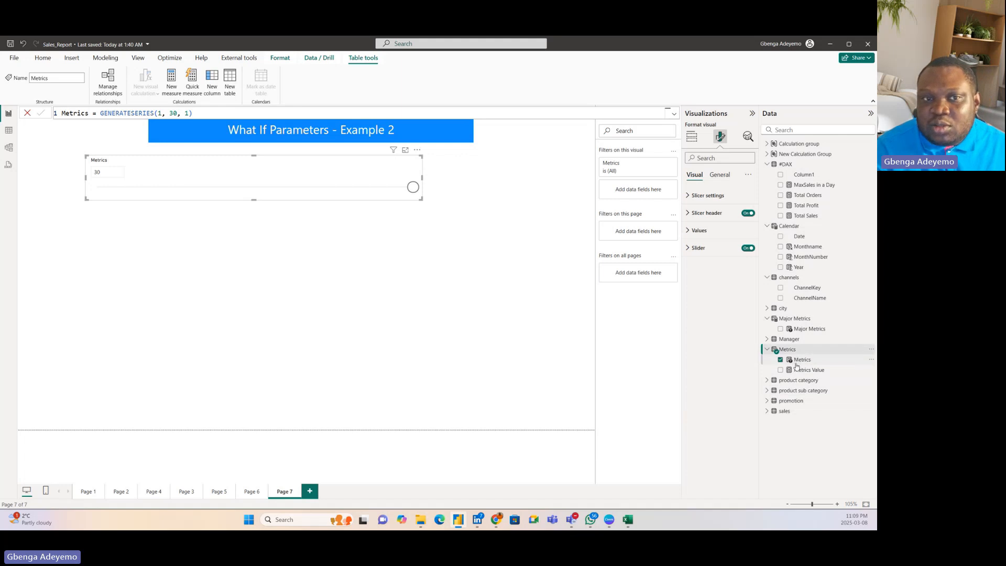
left_click(241, 116)
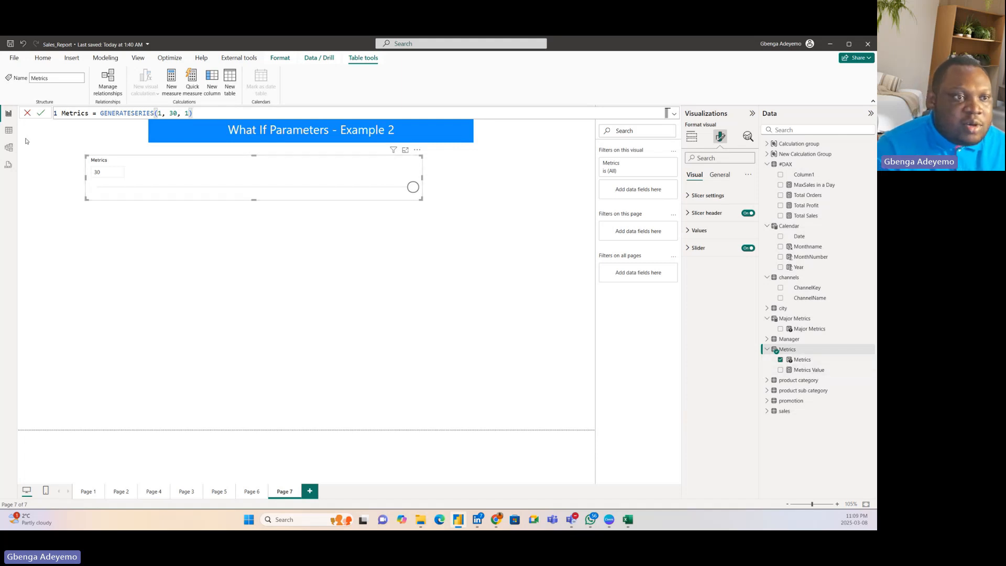
left_click(9, 131)
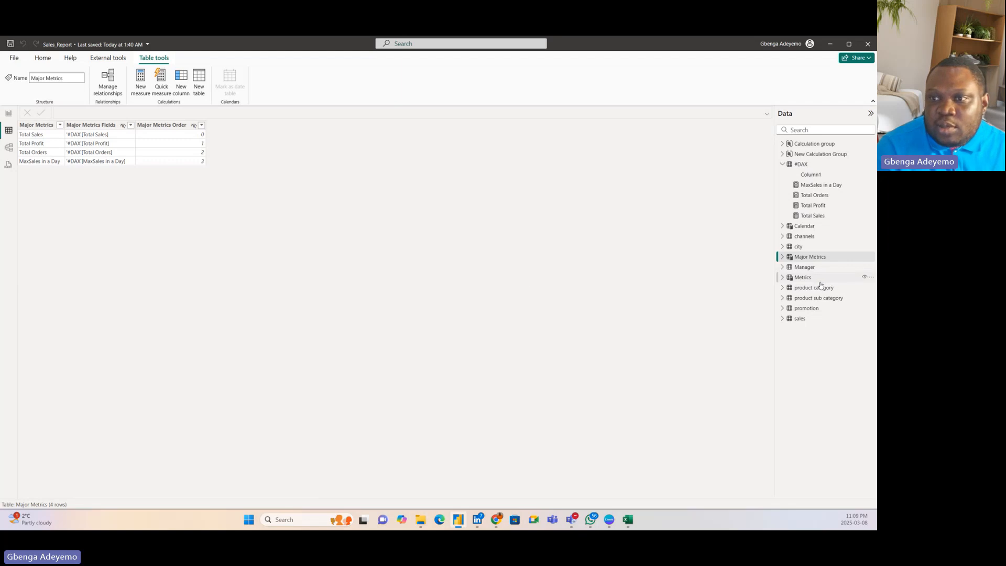
left_click(802, 277)
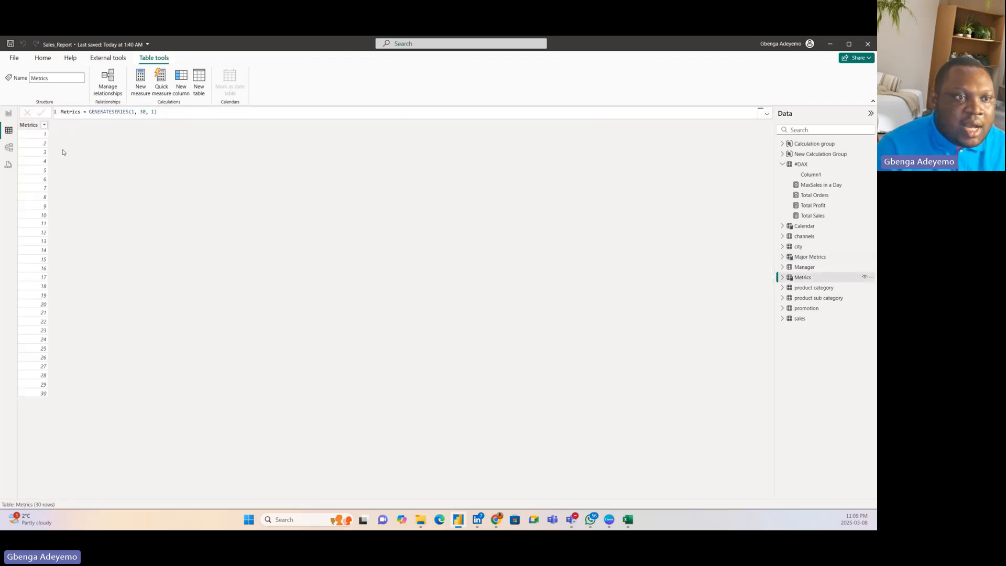
left_click(172, 111)
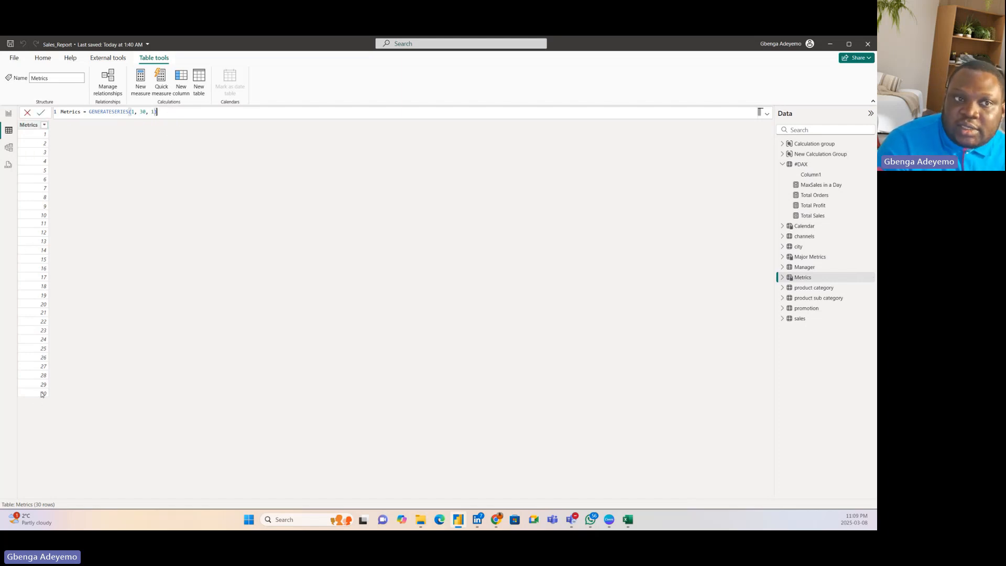
Step: Set the Metrics formula to GENERATESERIES(1, 25, 1) and commit it
left_click(146, 115)
key("BackSpace")
key("BackSpace")
type("25")
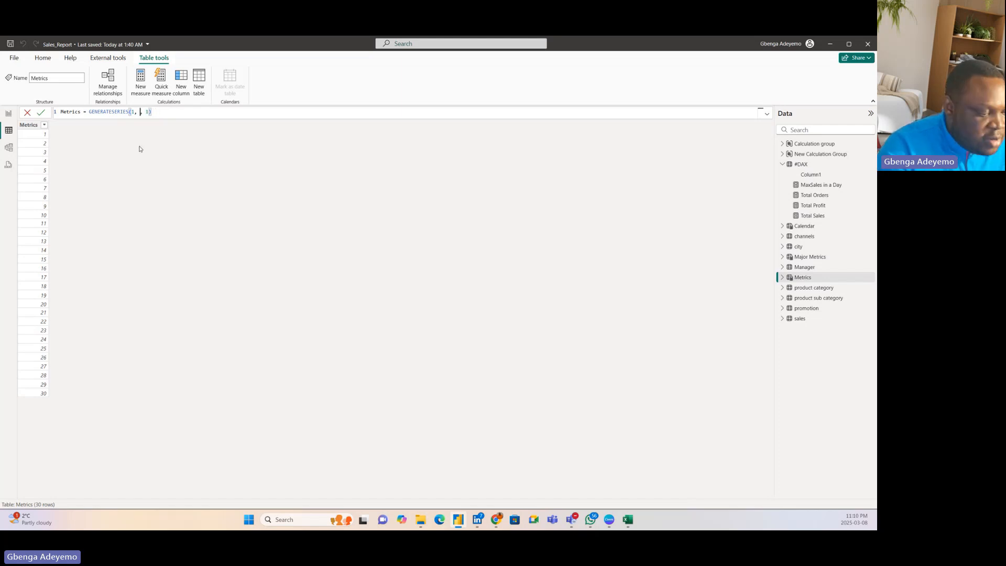
key("Return")
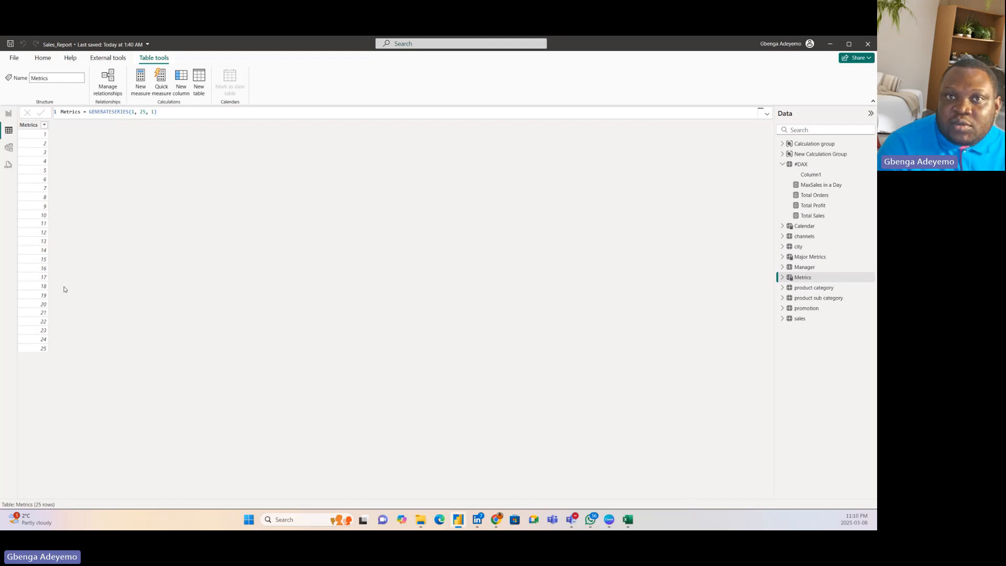
Step: Examine the Metrics table's formula and the SELECTEDVALUE formula of its Metrics Value measure
left_click(179, 111)
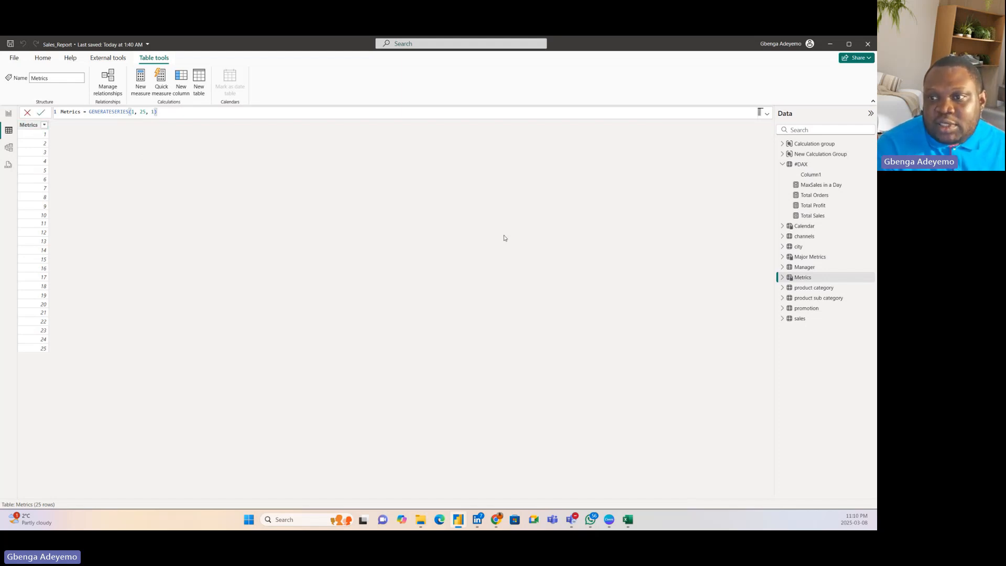
left_click(783, 278)
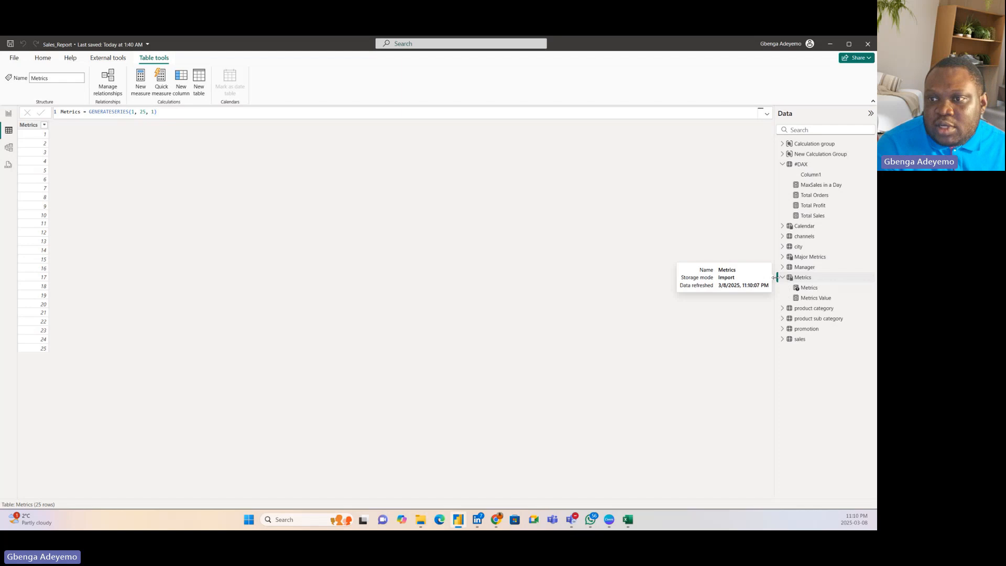
left_click(821, 298)
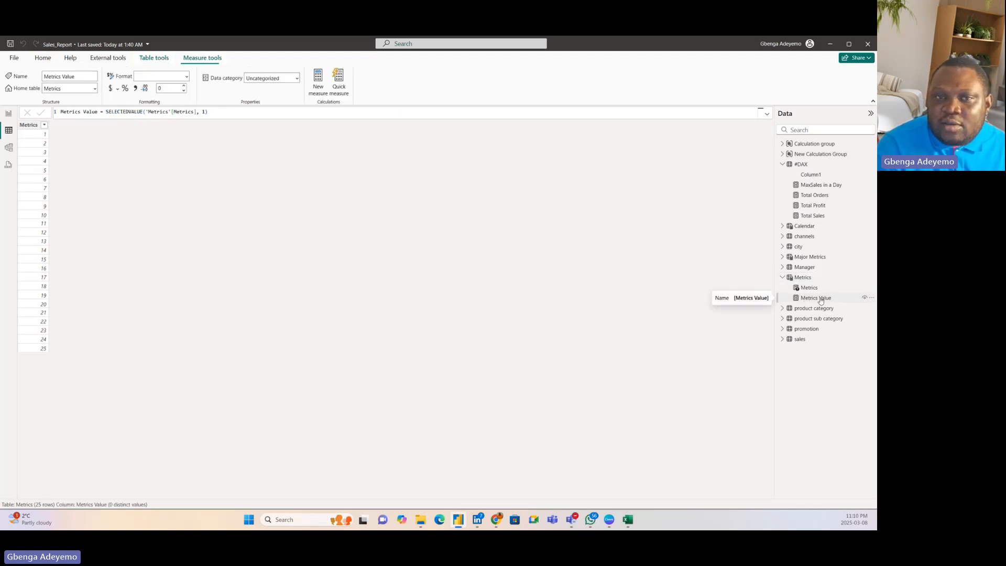
left_click(225, 117)
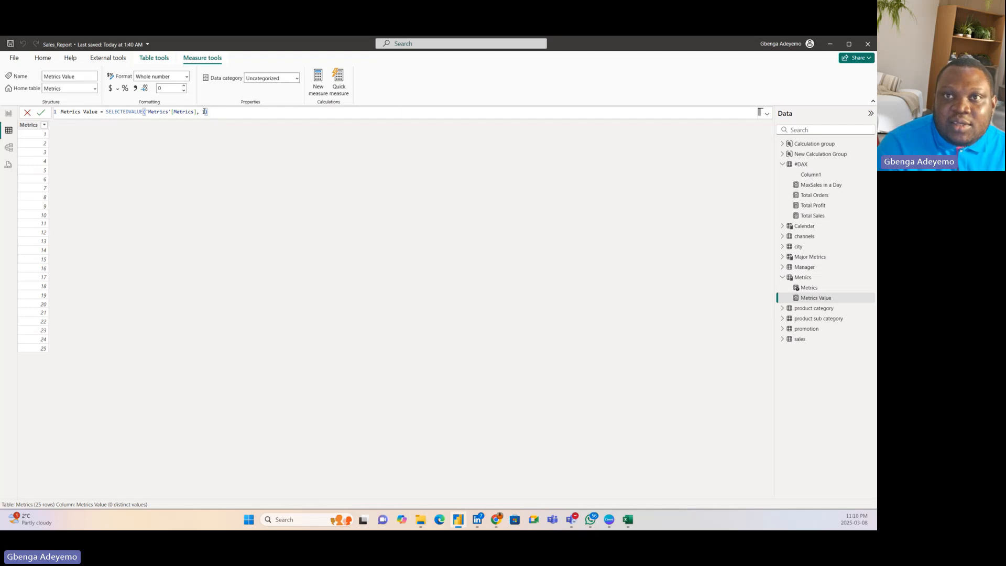
left_click(42, 113)
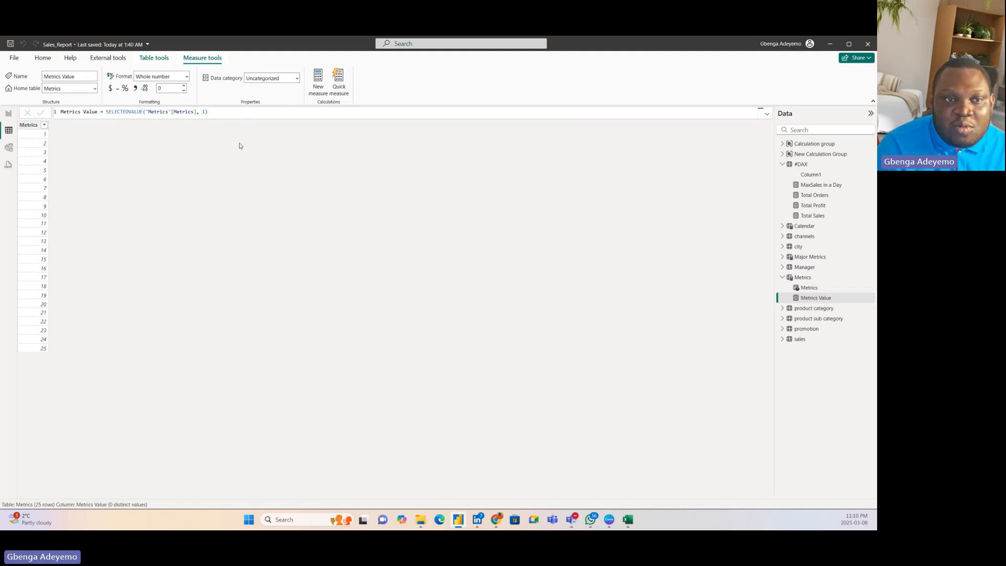
Step: Return to Report view, reset the Metrics slicer to 1, and reposition it beneath the page title
left_click(9, 114)
left_click_drag(239, 176, 292, 179)
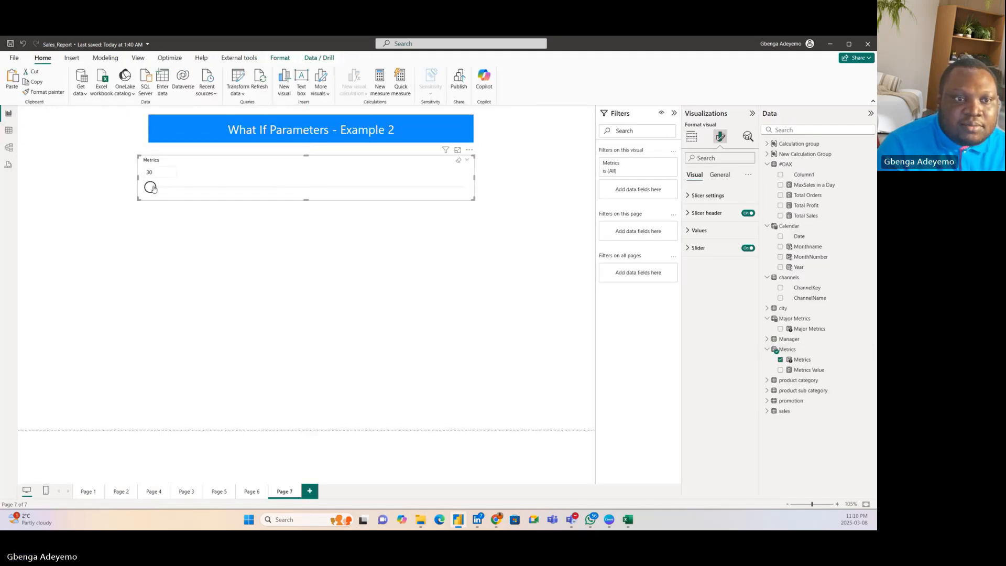
mouse_move(150, 187)
left_mouse_down()
mouse_move(456, 187)
mouse_move(149, 194)
left_mouse_up()
left_click_drag(293, 184, 296, 177)
left_click(402, 280)
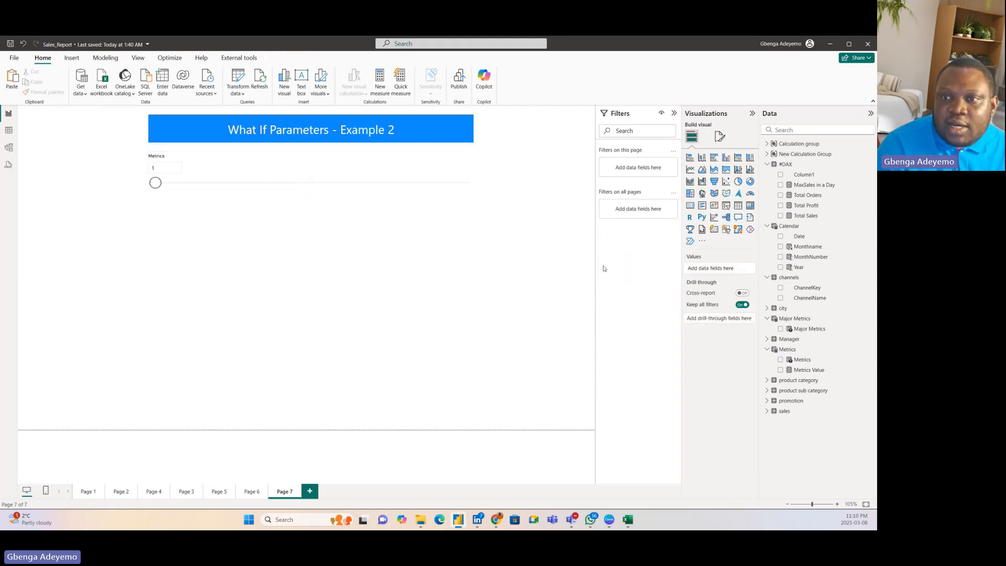
Step: Insert a matrix visual below the Metrics slicer and enlarge it to fill the lower left of the page
left_click(750, 205)
left_click_drag(186, 261, 148, 221)
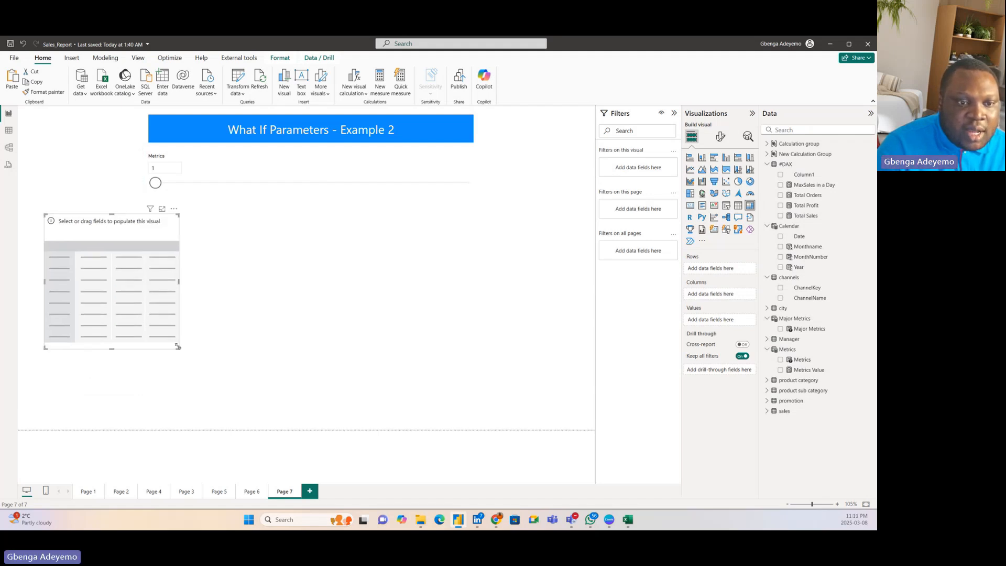
left_click_drag(176, 352, 256, 423)
left_click_drag(241, 209, 233, 199)
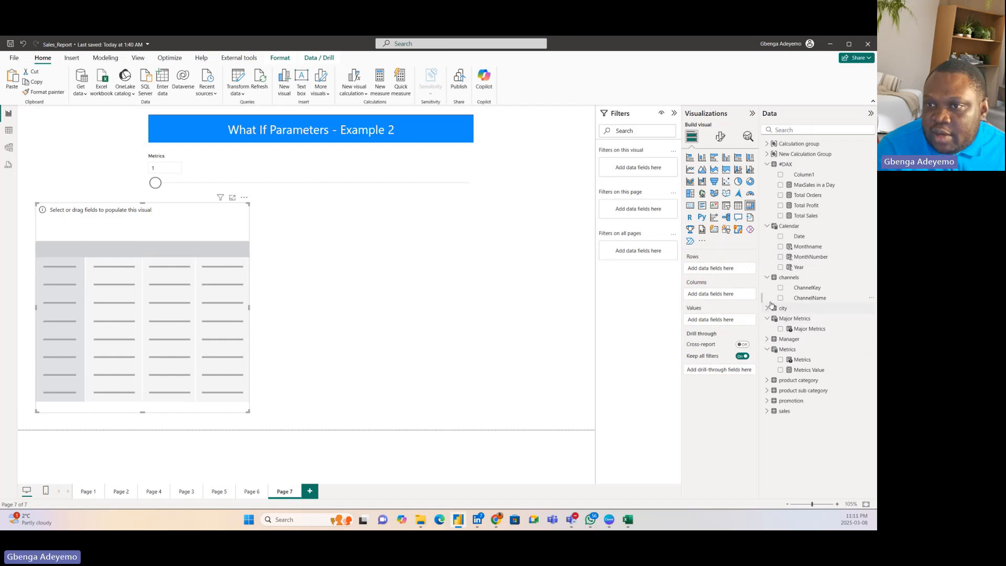
Step: Add Product Name from the product category table as the matrix rows and widen the matrix
left_click(766, 381)
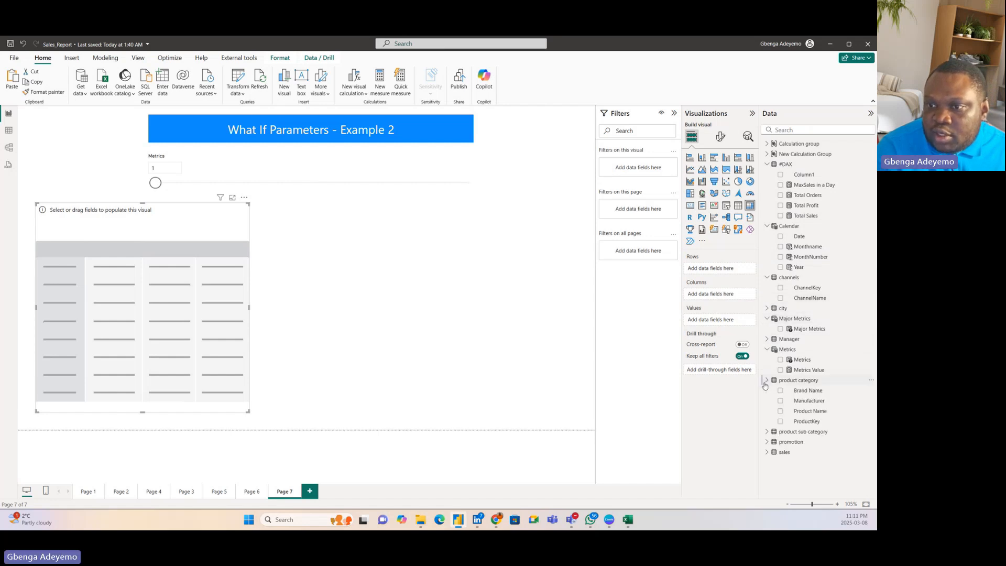
left_click_drag(812, 413, 101, 276)
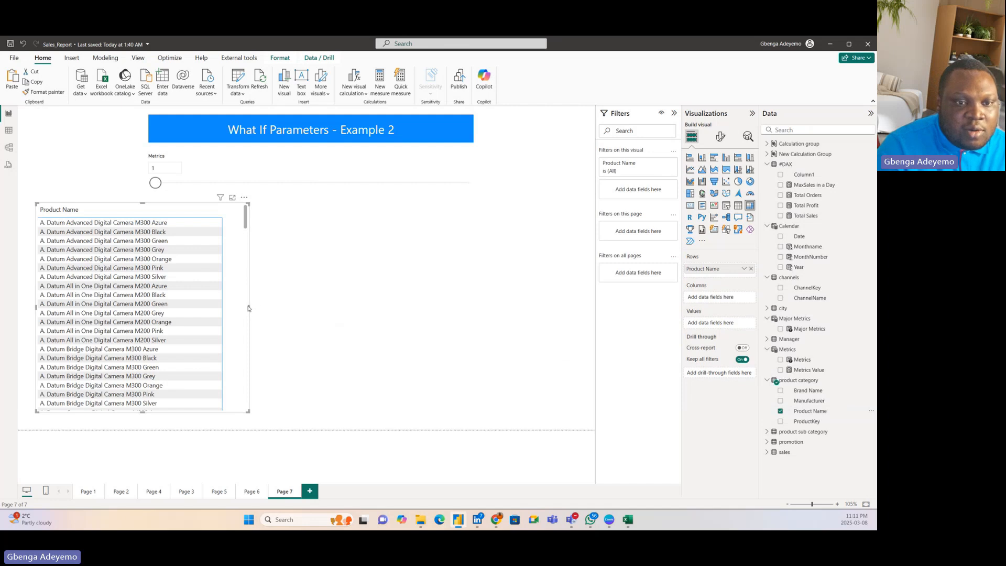
left_click_drag(249, 309, 368, 307)
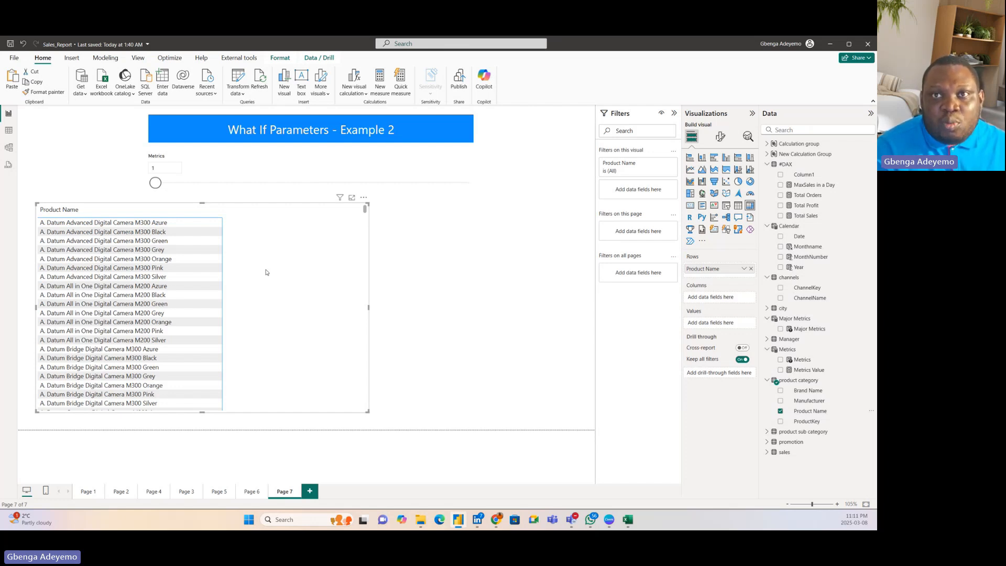
mouse_move(267, 270)
left_mouse_down()
mouse_move(267, 260)
mouse_move(279, 276)
left_mouse_up()
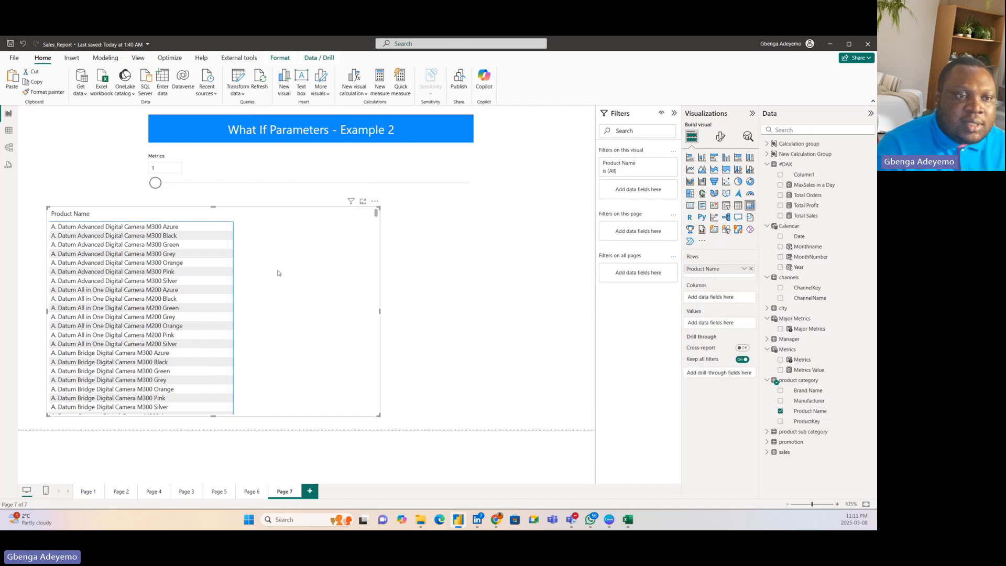
left_click_drag(280, 276, 274, 266)
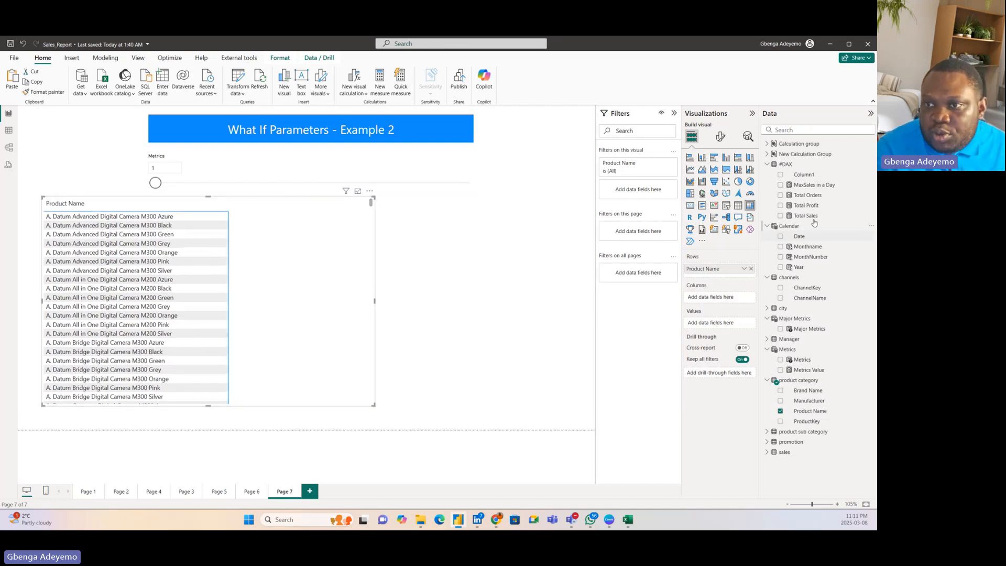
Step: Add the Total Sales measure to the matrix values and sort the products by it in descending order
left_click_drag(822, 216, 274, 276)
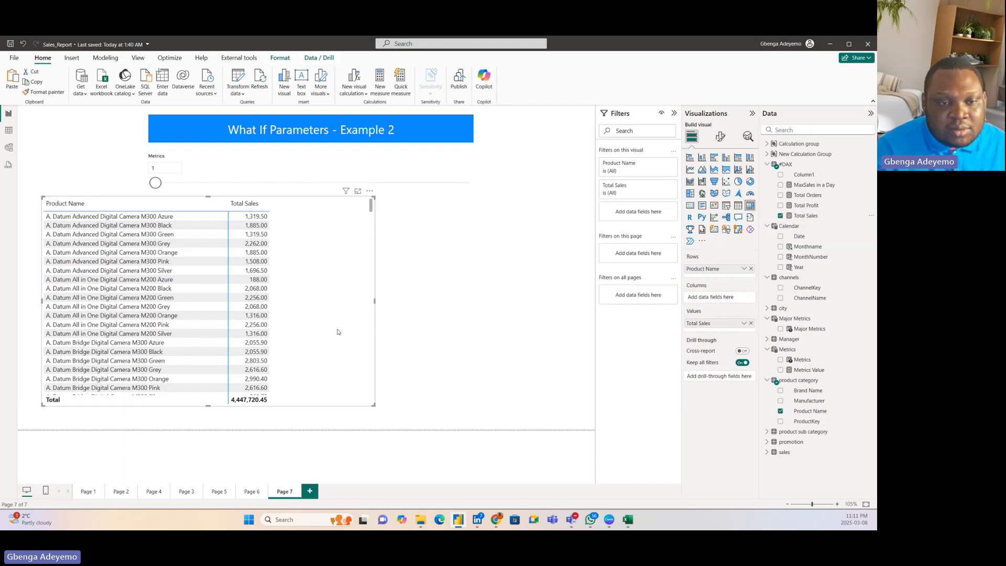
left_click(251, 209)
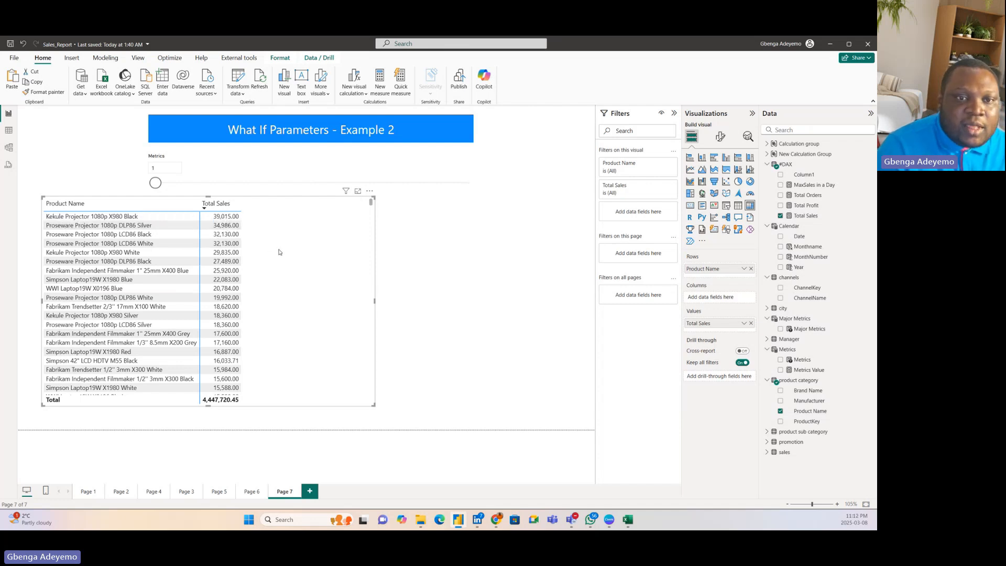
left_click_drag(280, 252, 274, 271)
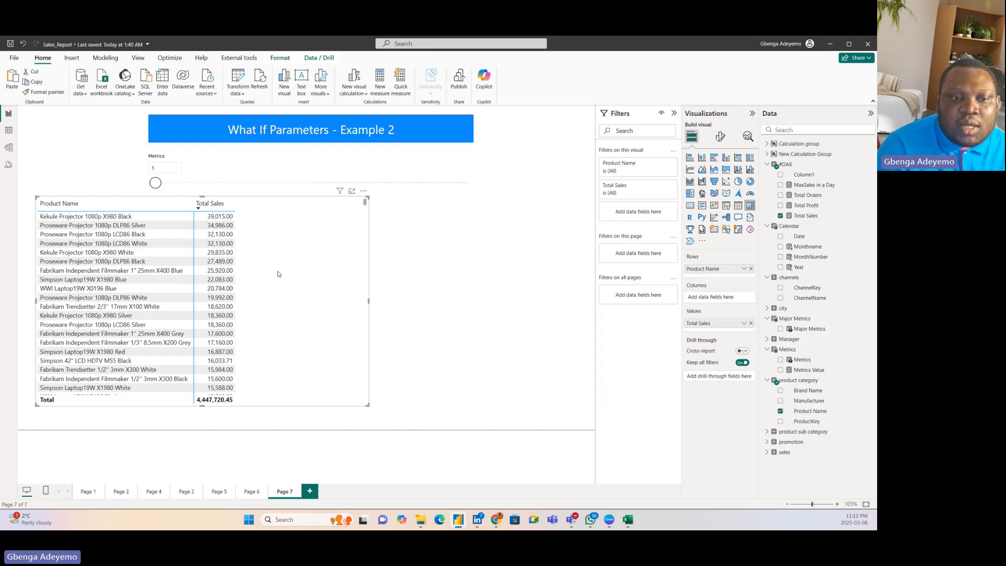
left_click_drag(278, 273, 274, 282)
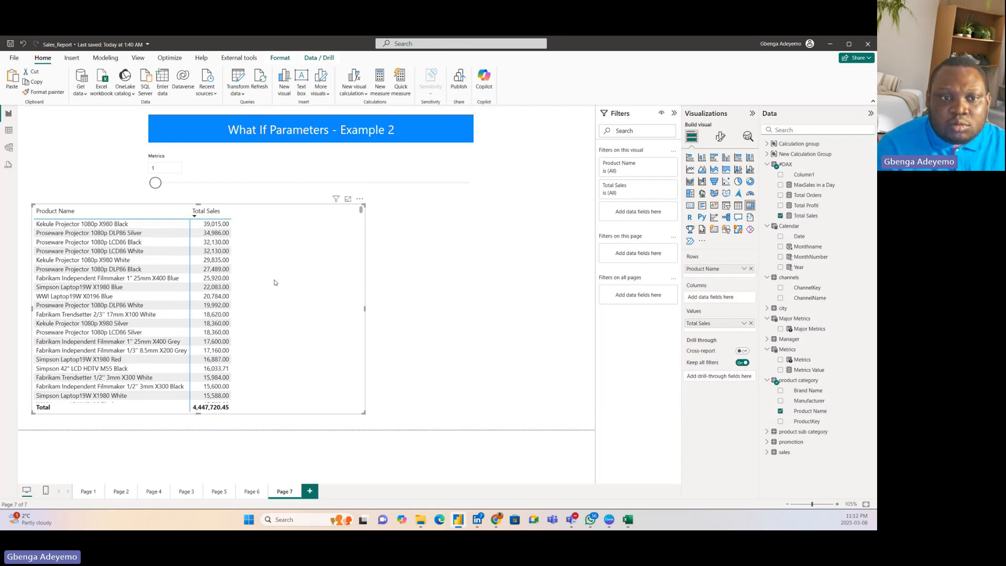
left_click_drag(274, 283, 277, 279)
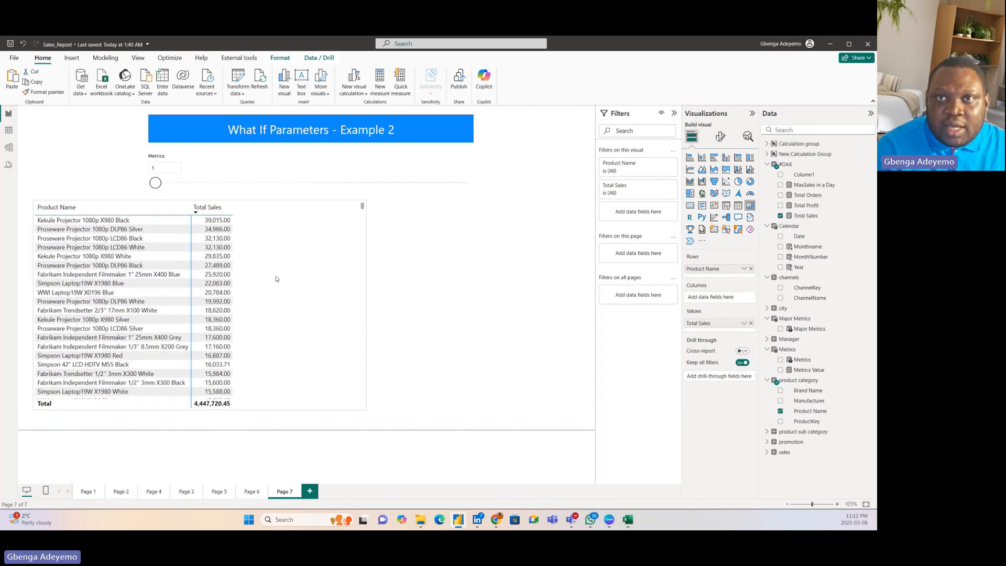
left_click_drag(276, 279, 281, 283)
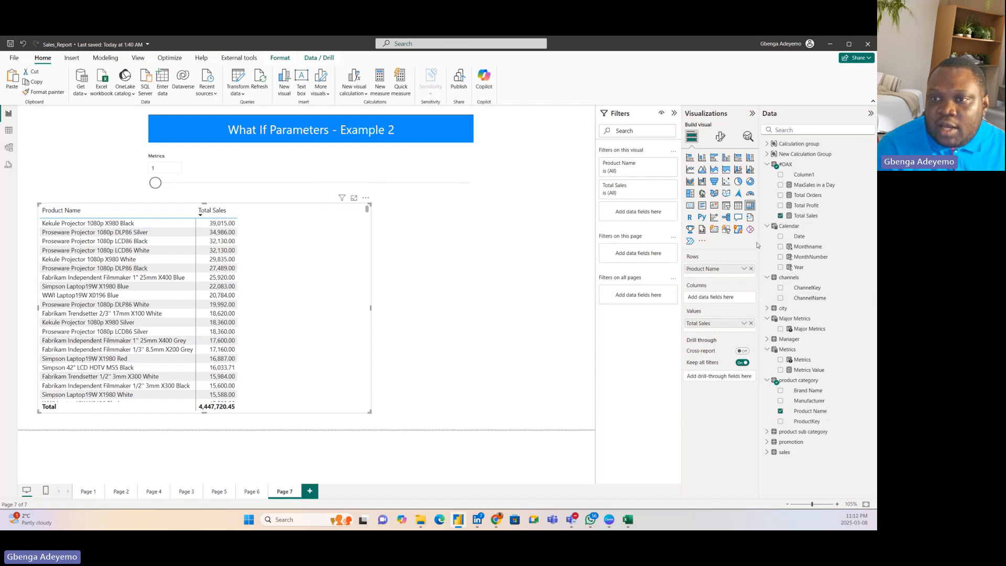
Step: Create a new calculated table in Table view and name it Top Product in its formula
left_click(8, 135)
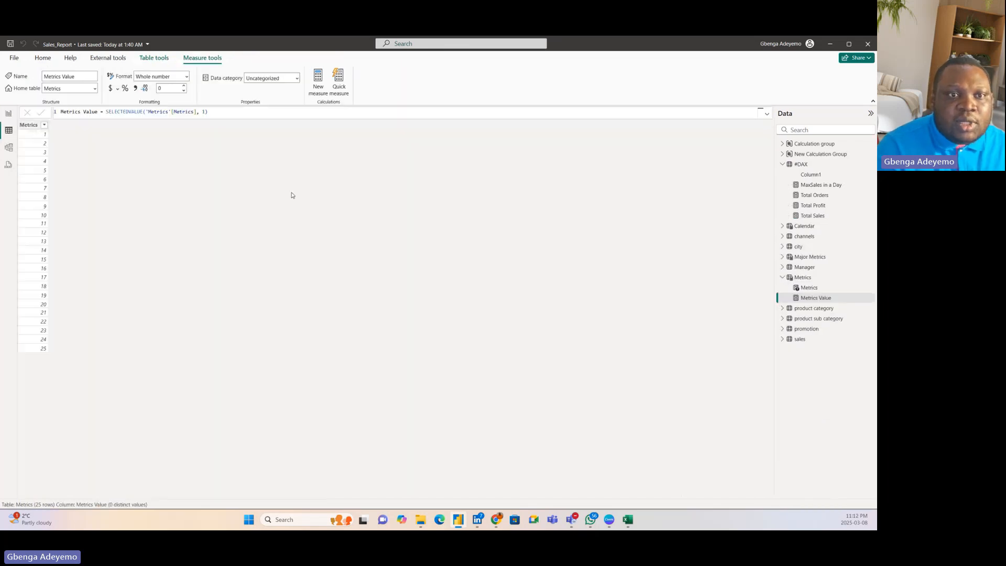
left_click(824, 167)
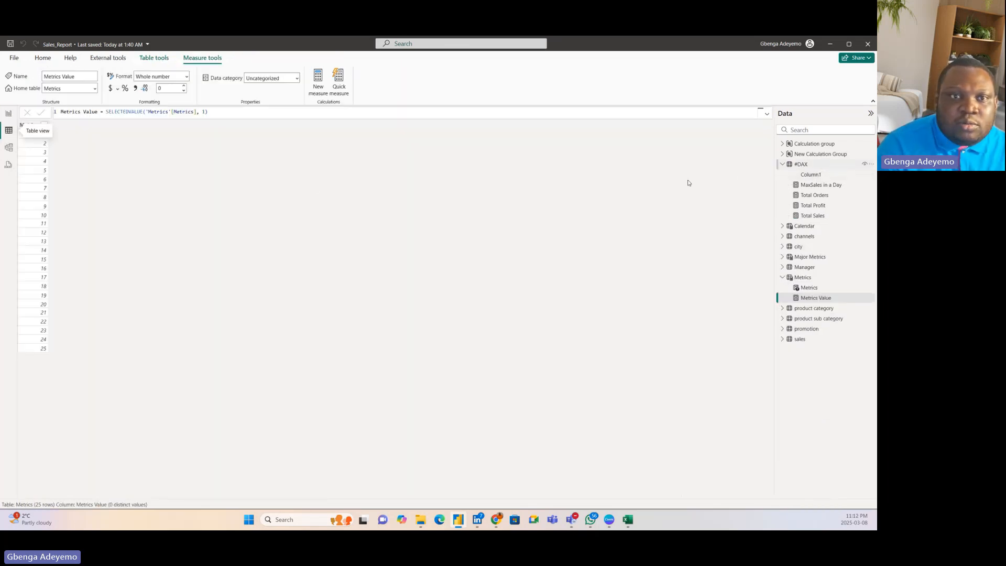
left_click(198, 80)
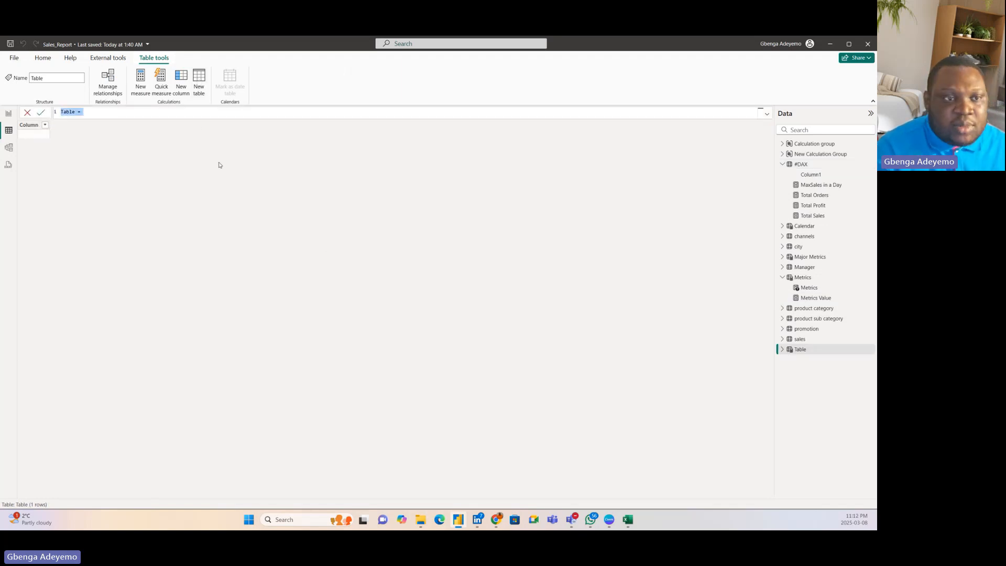
key("BackSpace")
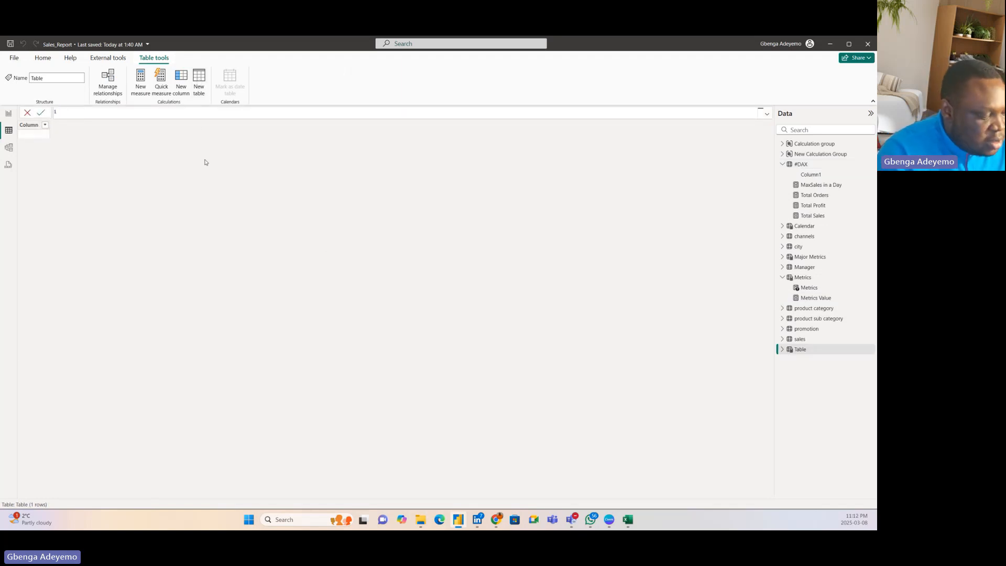
type("Top")
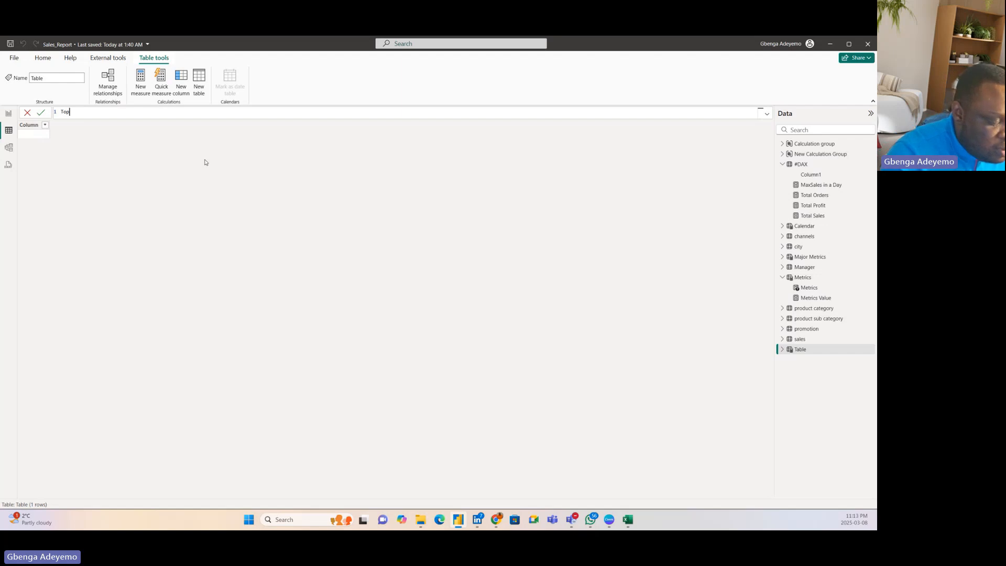
type(" Product ")
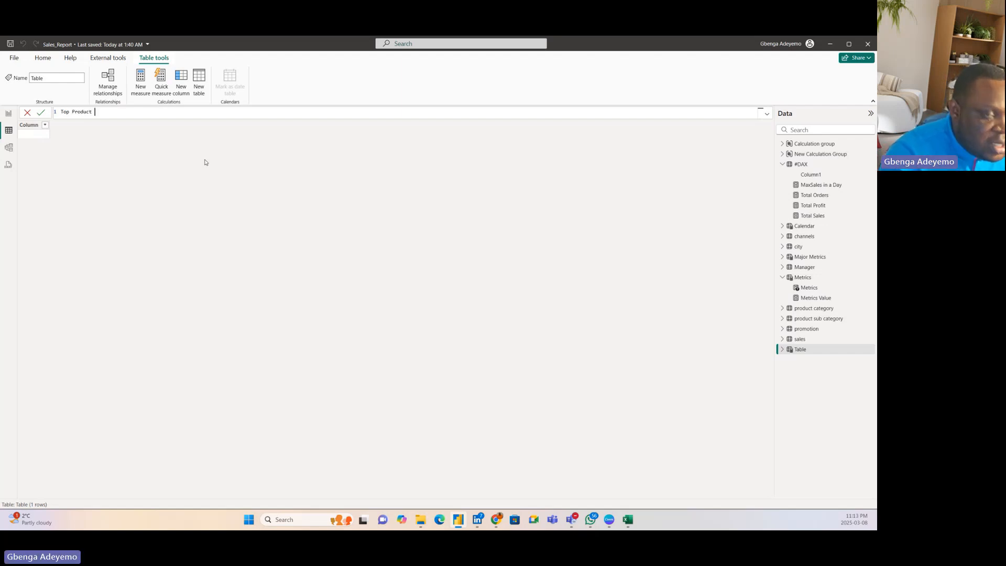
type("=")
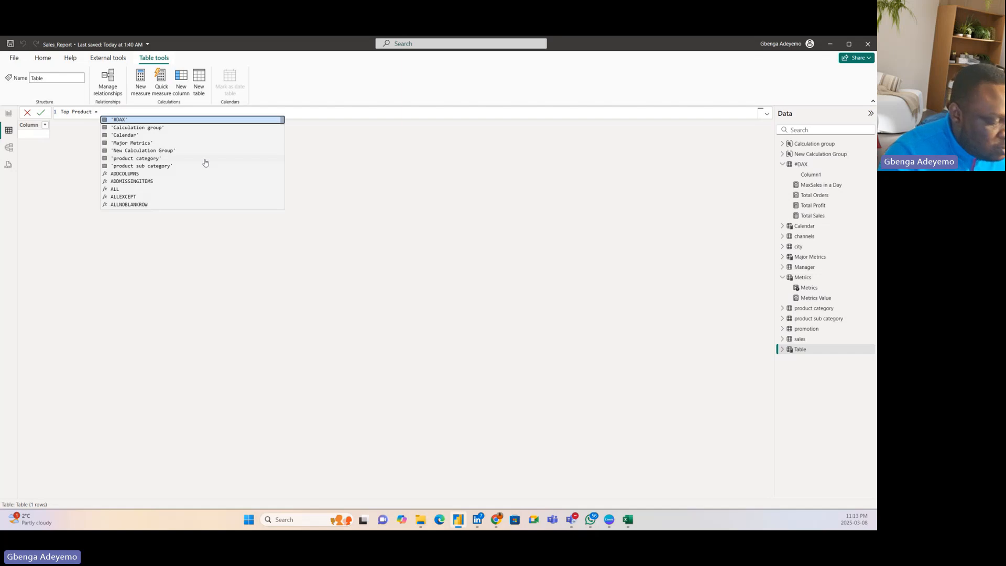
key("shift+Return")
Step: Start the Top Product formula with TOPN, using 1 as the N value and 'product category' as the table
type("TOPN(")
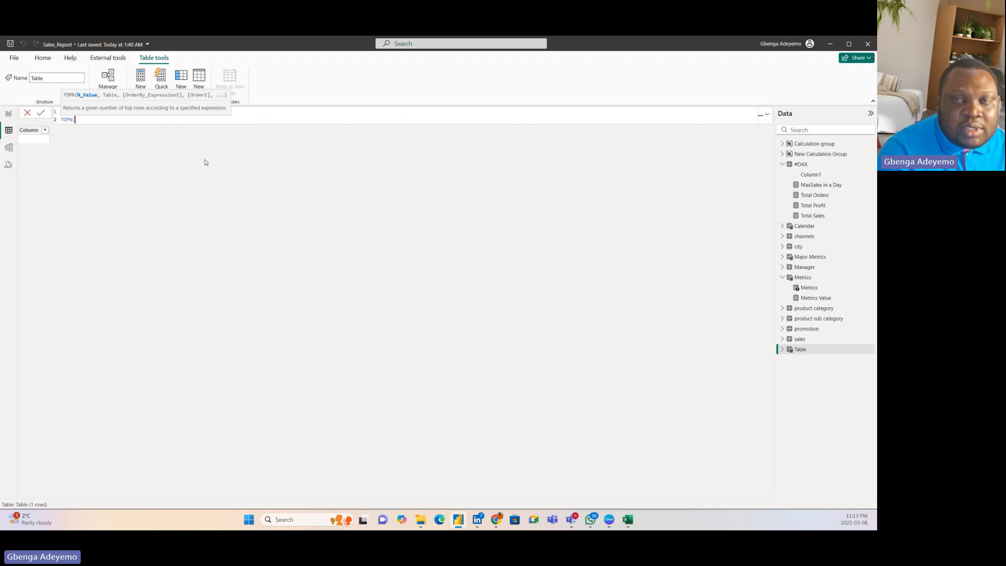
key("shift+Return")
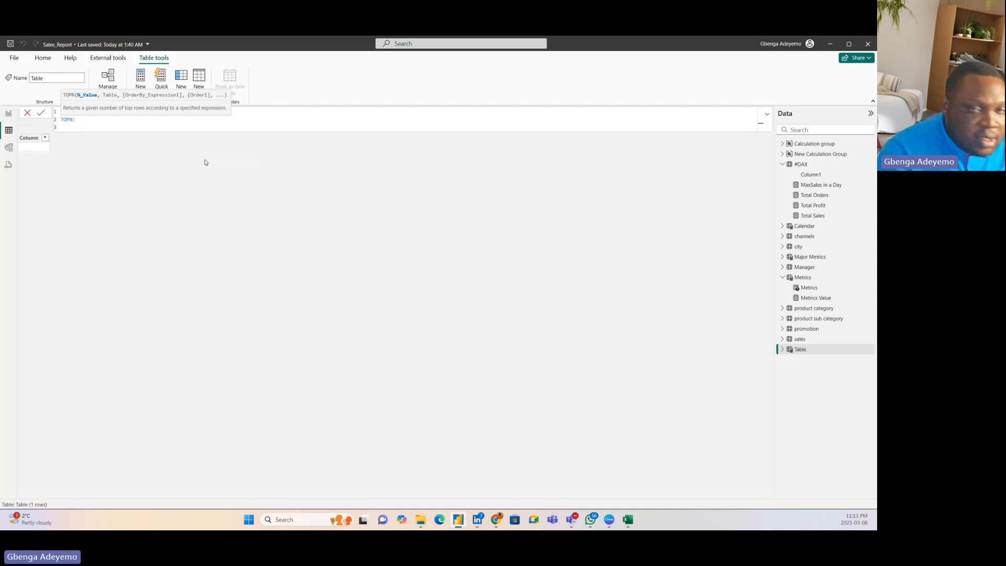
type("1")
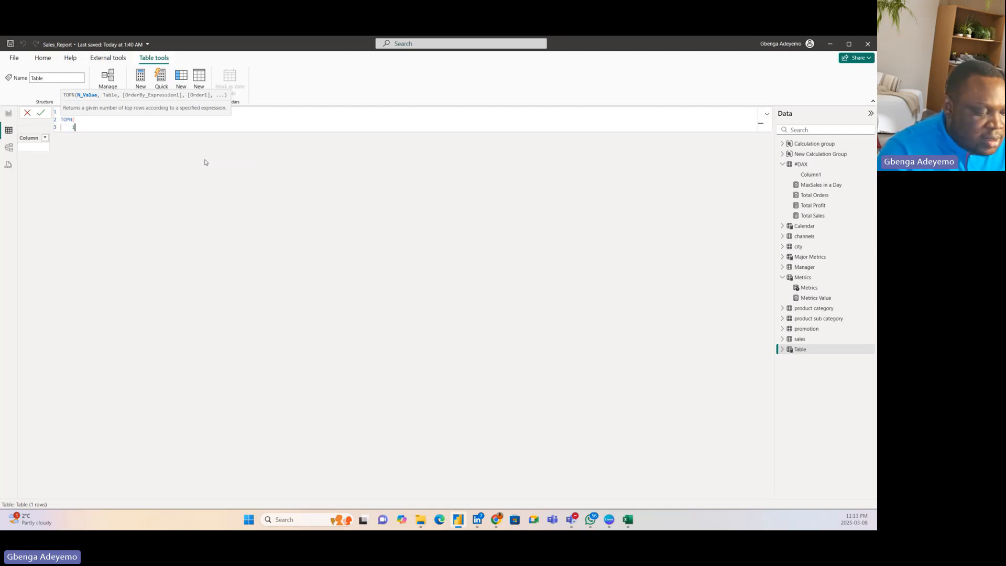
type(",")
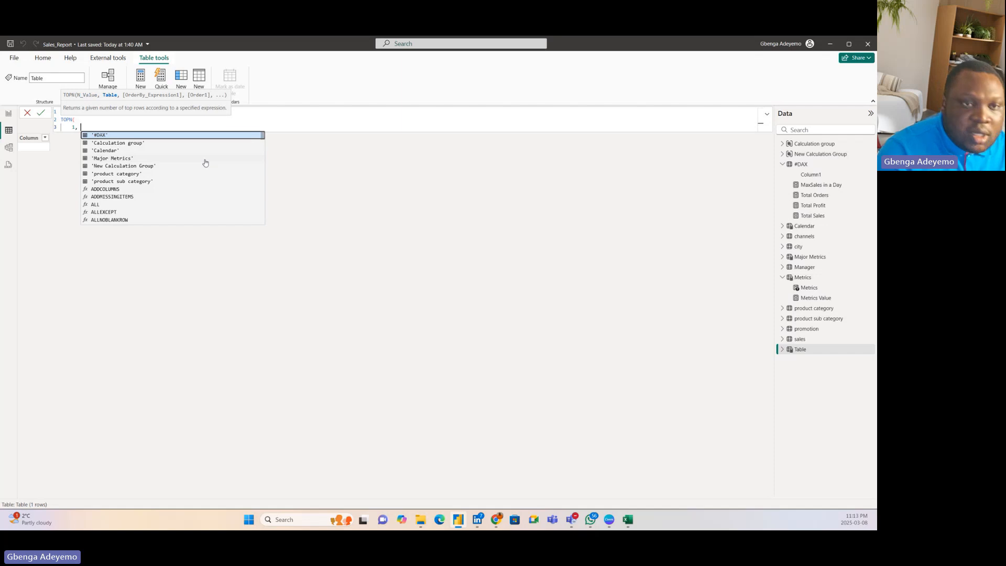
key("shift+Return")
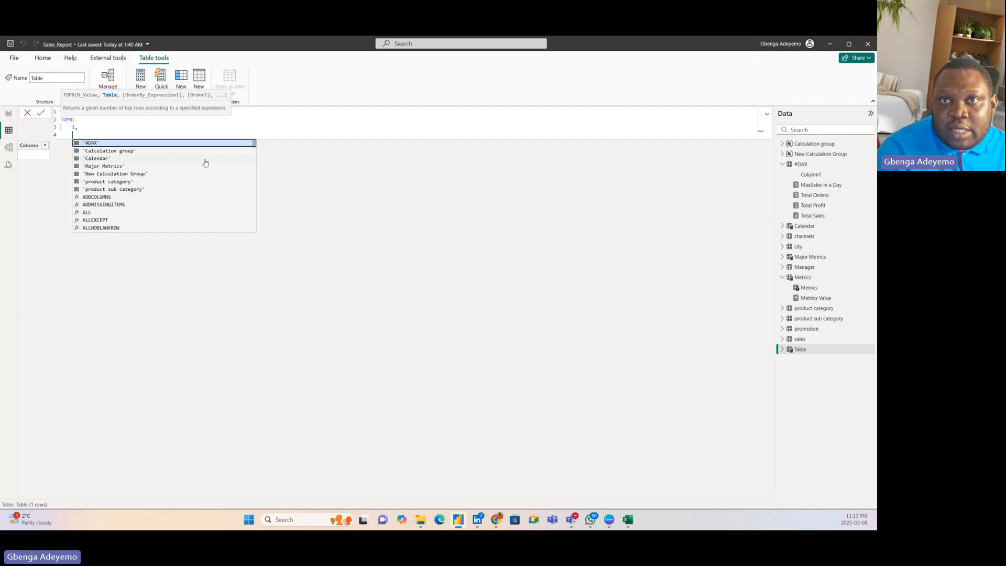
type("produ")
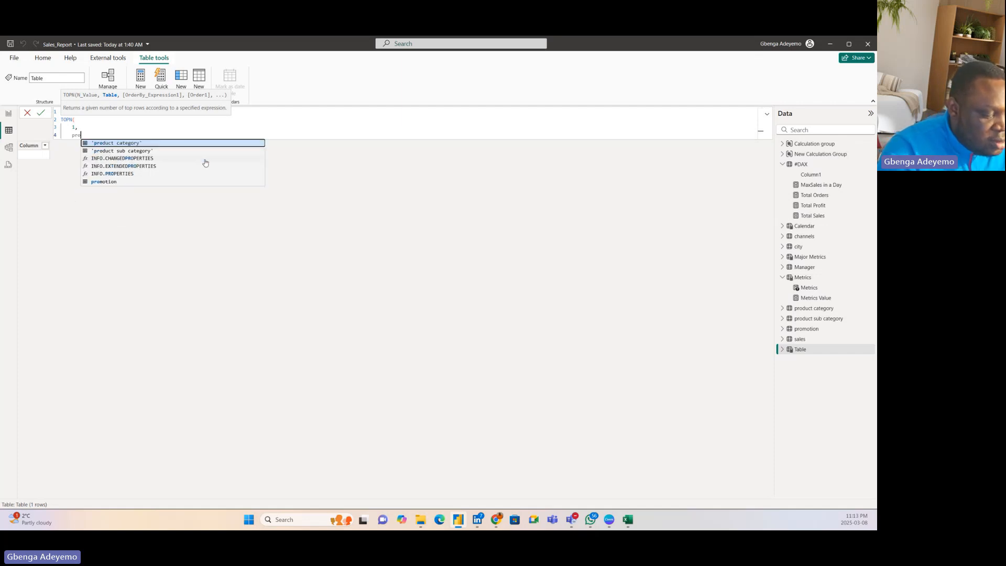
left_click(147, 145)
type(",")
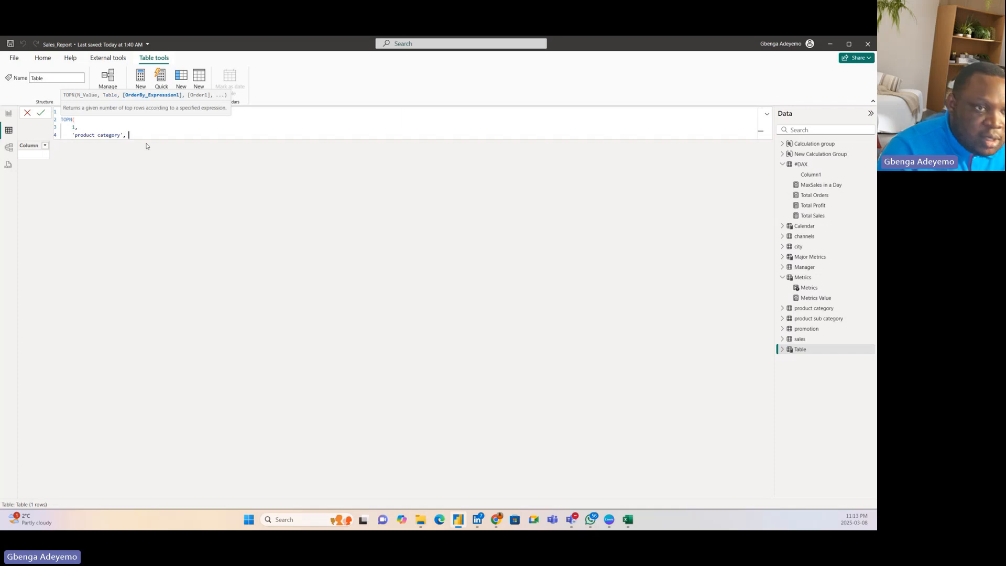
Step: Finish the TOPN formula by ordering on [Total Sales] with DESC, and commit the Top Product table
key("shift+Return")
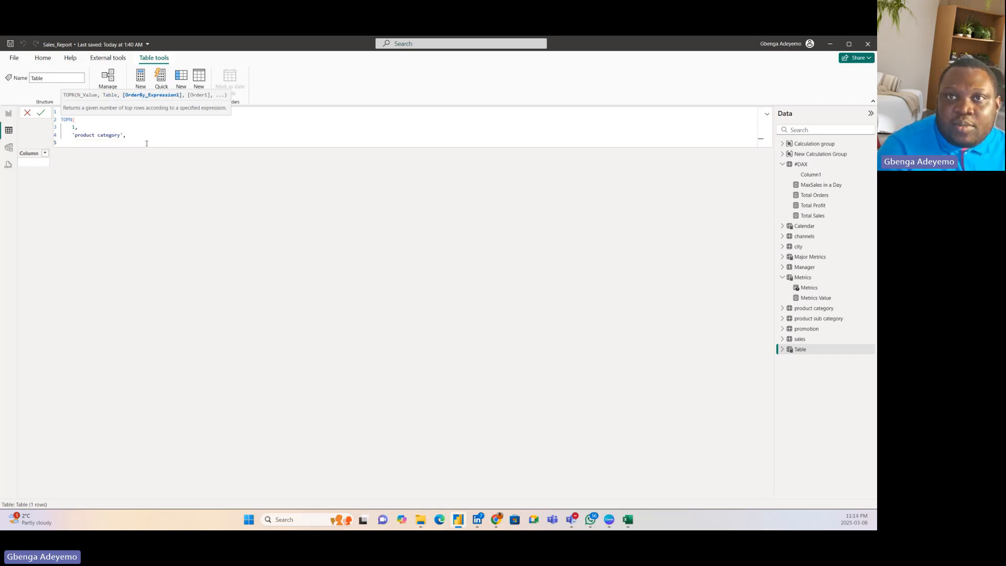
type("tot")
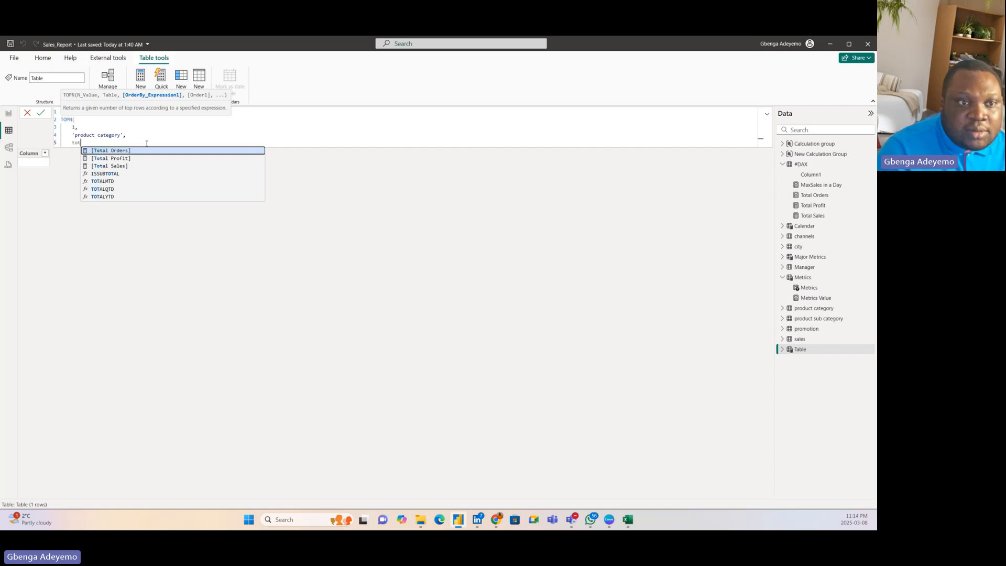
left_click(124, 166)
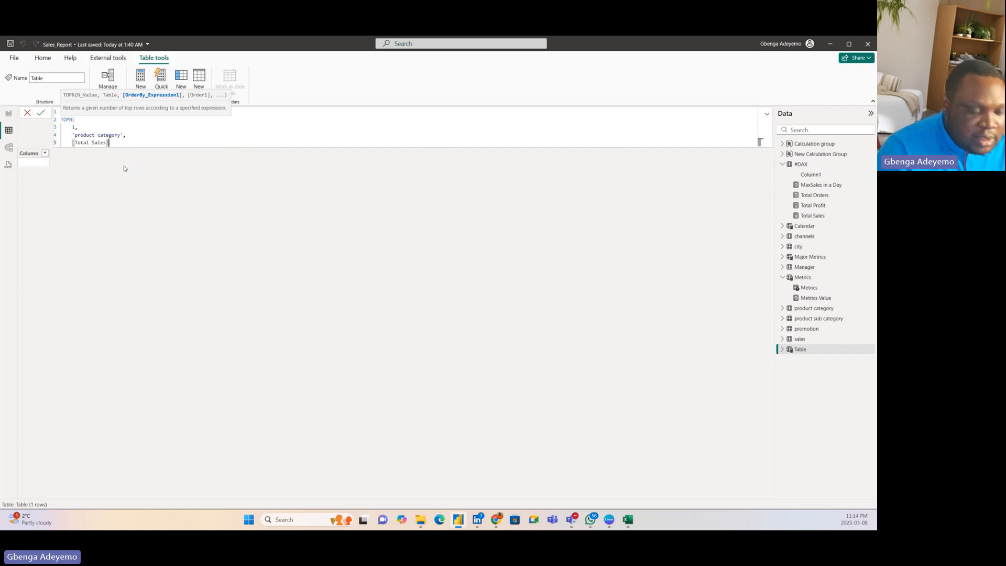
type(",")
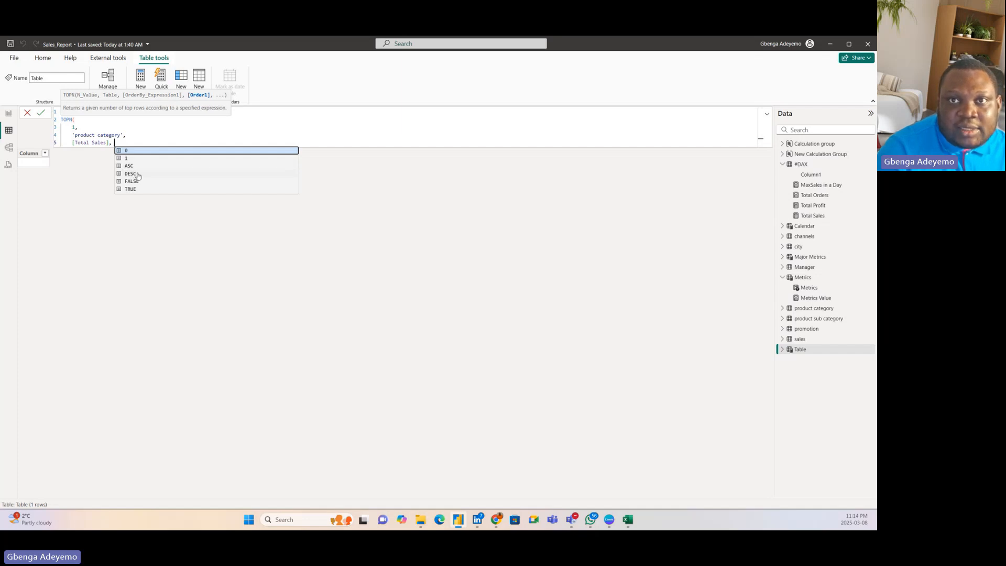
left_click(138, 175)
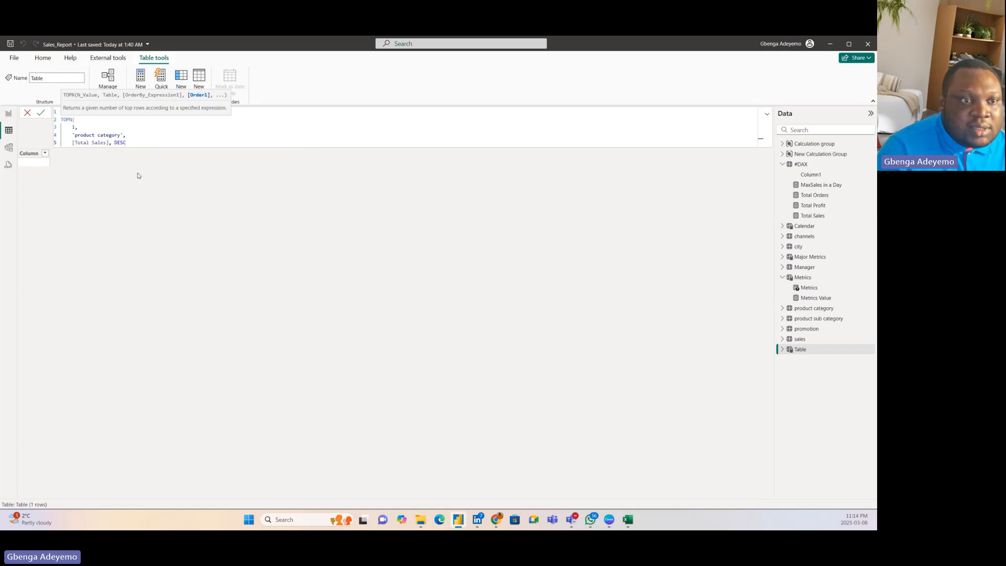
type(")")
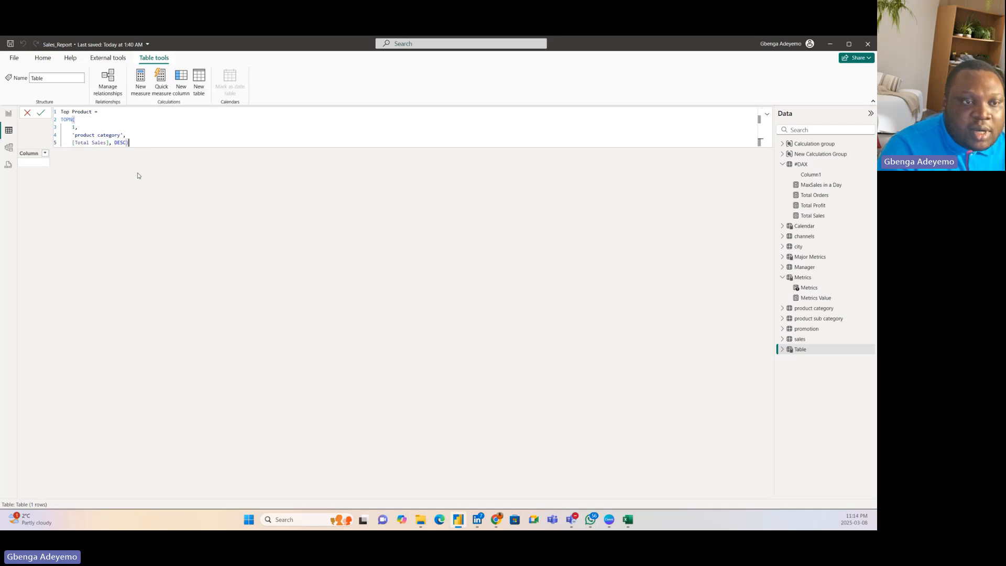
key("Return")
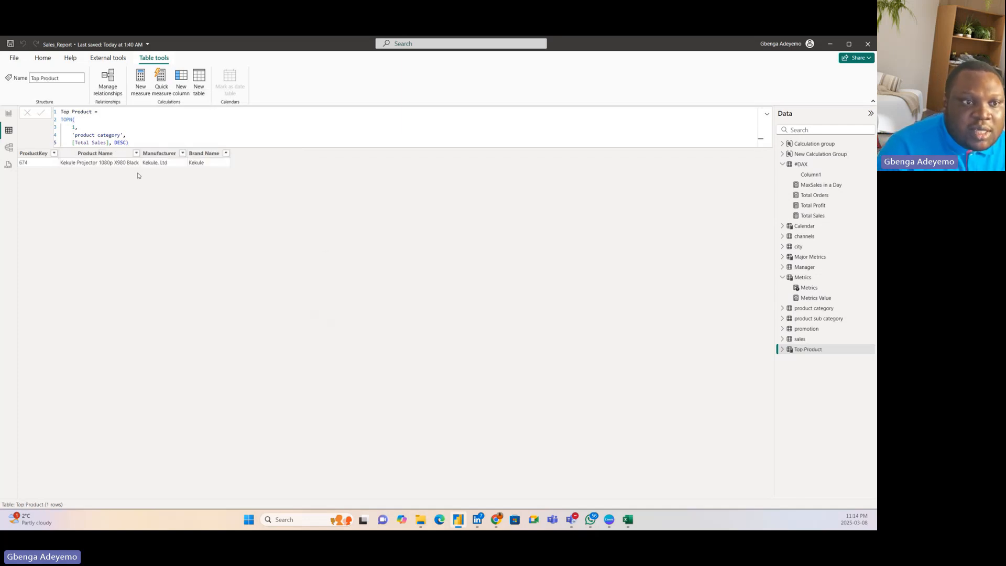
Step: Check the Top Product row against the matrix in Report view, and set the TOPN N value to 2 in Table view
left_click(8, 114)
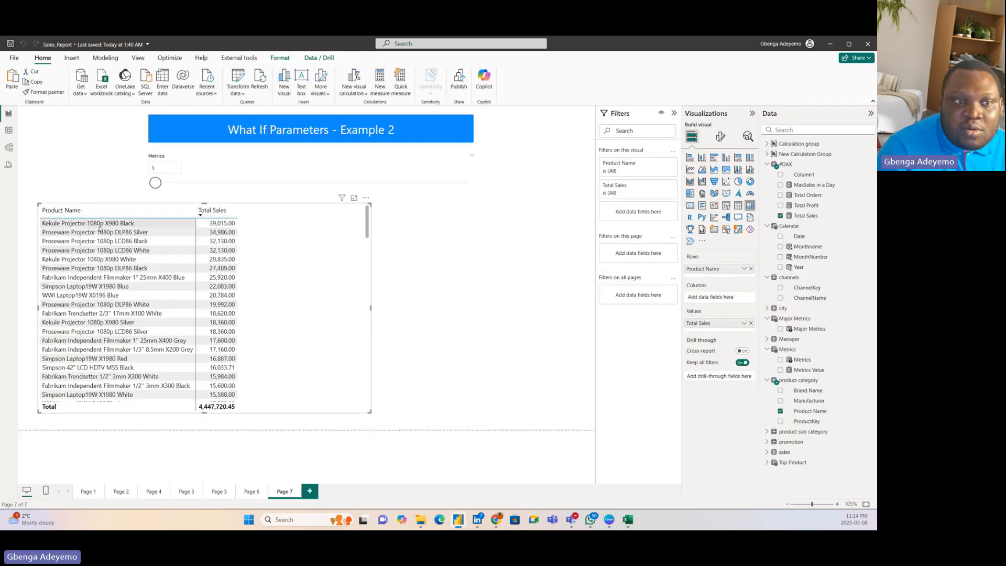
left_click(9, 134)
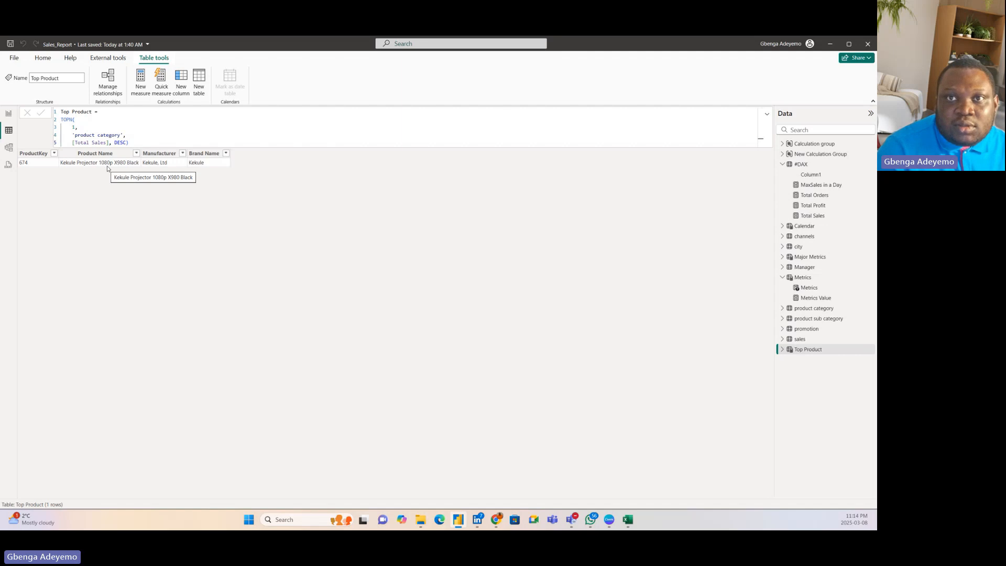
left_click(134, 139)
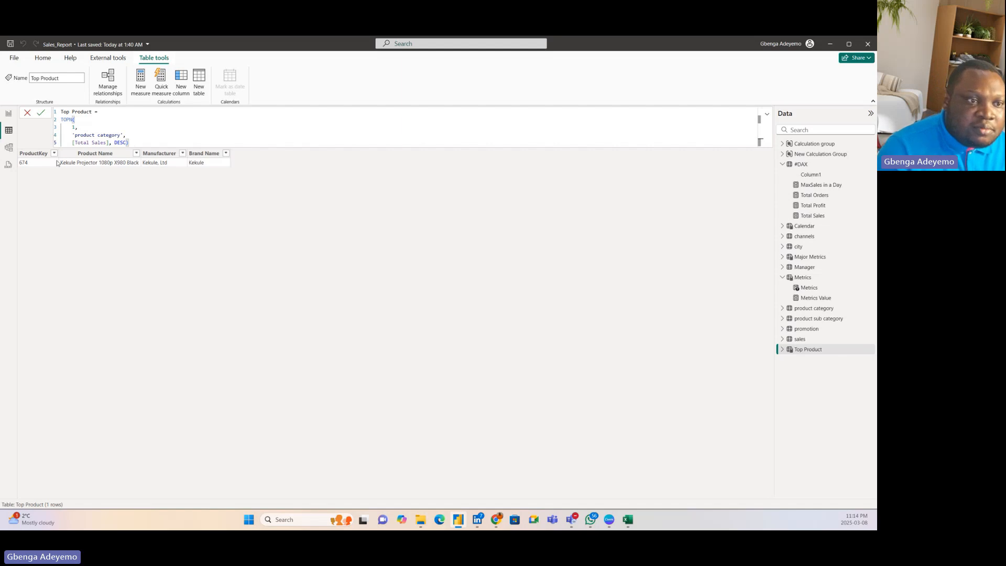
left_click(77, 126)
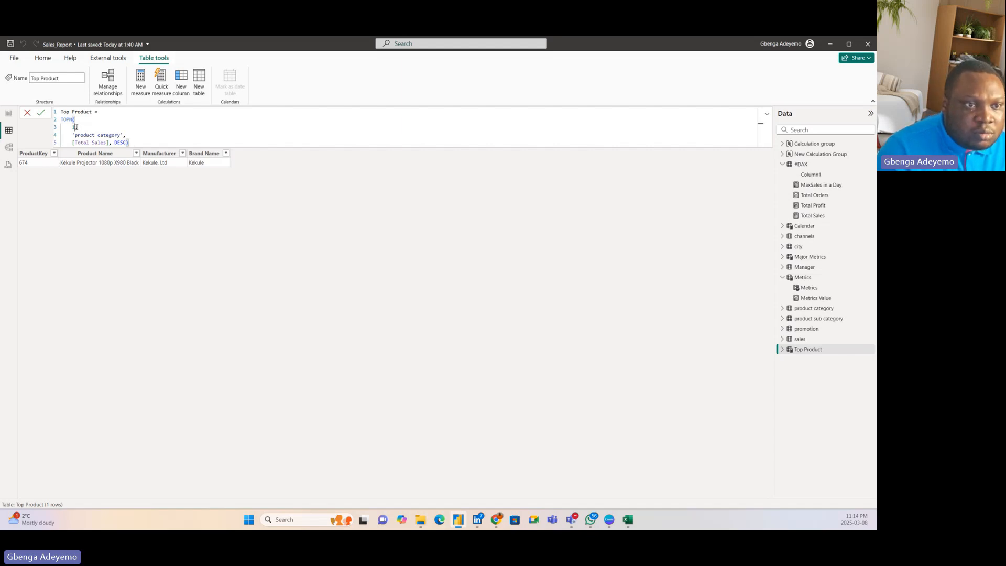
key("BackSpace")
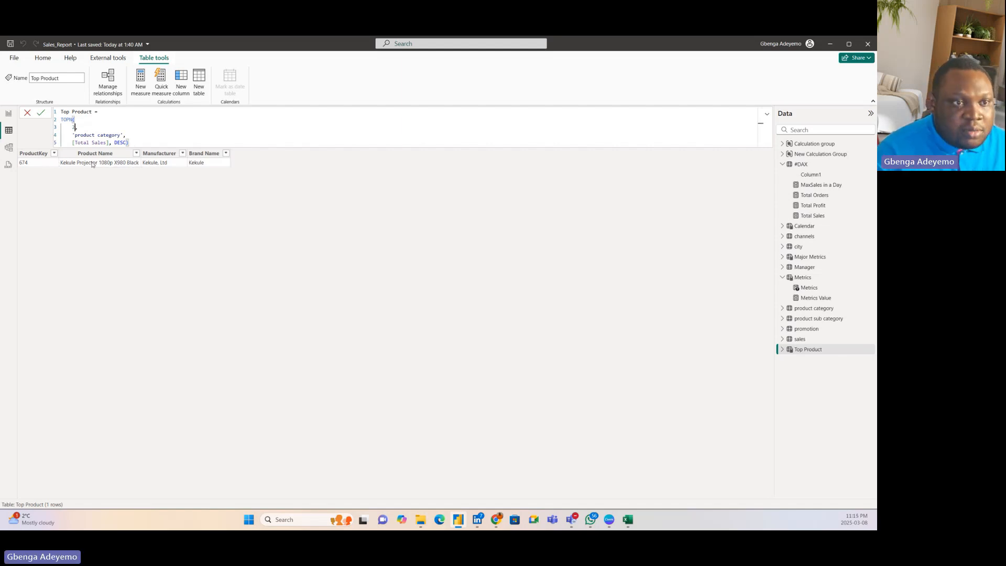
type("2")
key("Return")
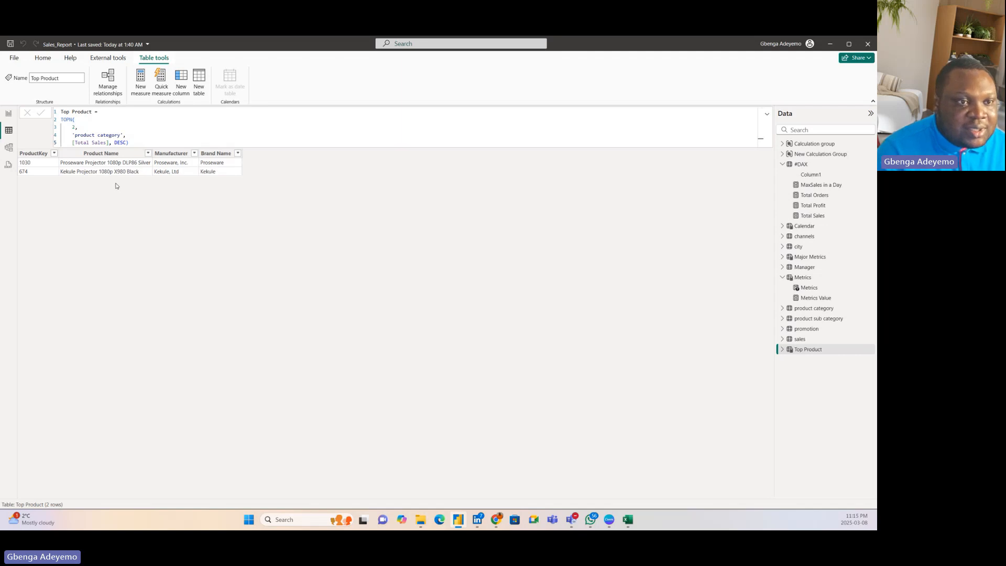
Step: Put DESC on its own line in the Top Product formula, replace [Total Sales] with [Total Profit], and commit it
left_click(115, 142)
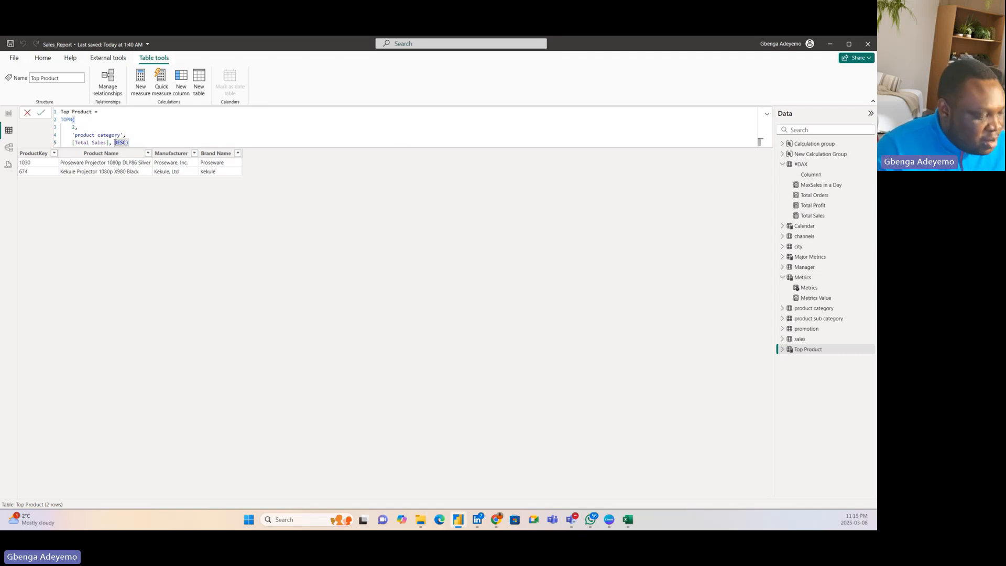
key("shift+Return")
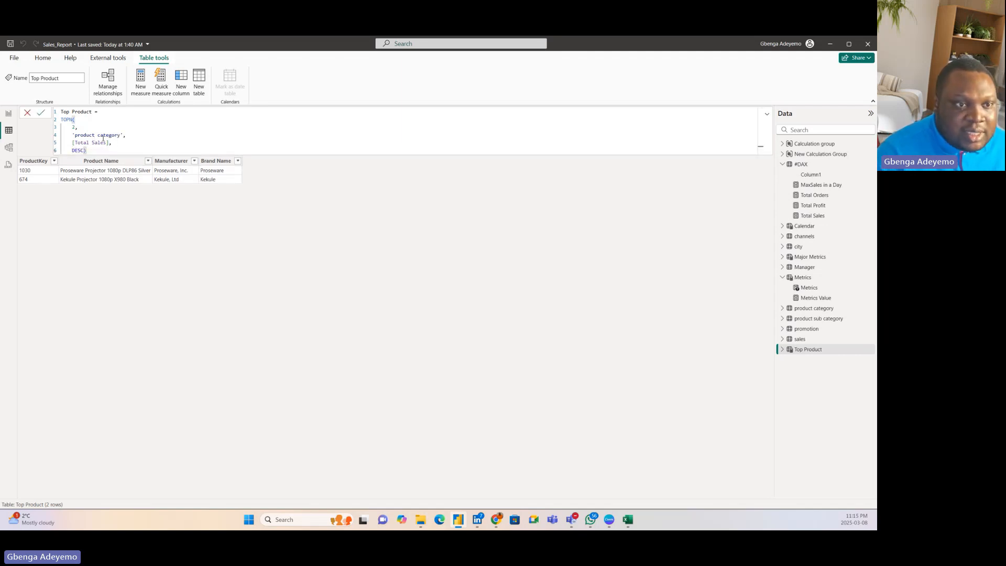
left_click(109, 143)
key("BackSpace")
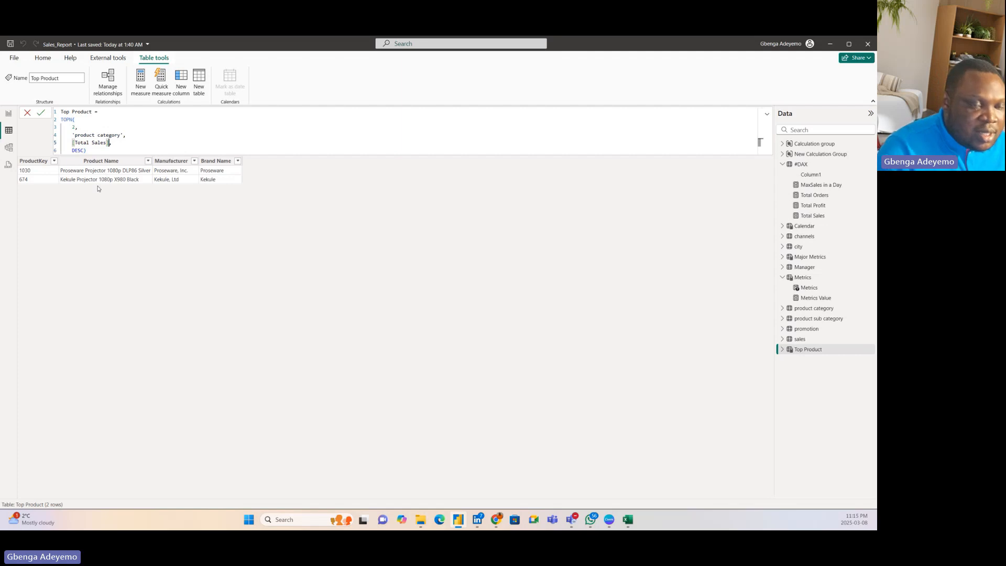
key("BackSpace")
key("BackSpace")
key("BackSpace")
key("BackSpace")
key("BackSpace")
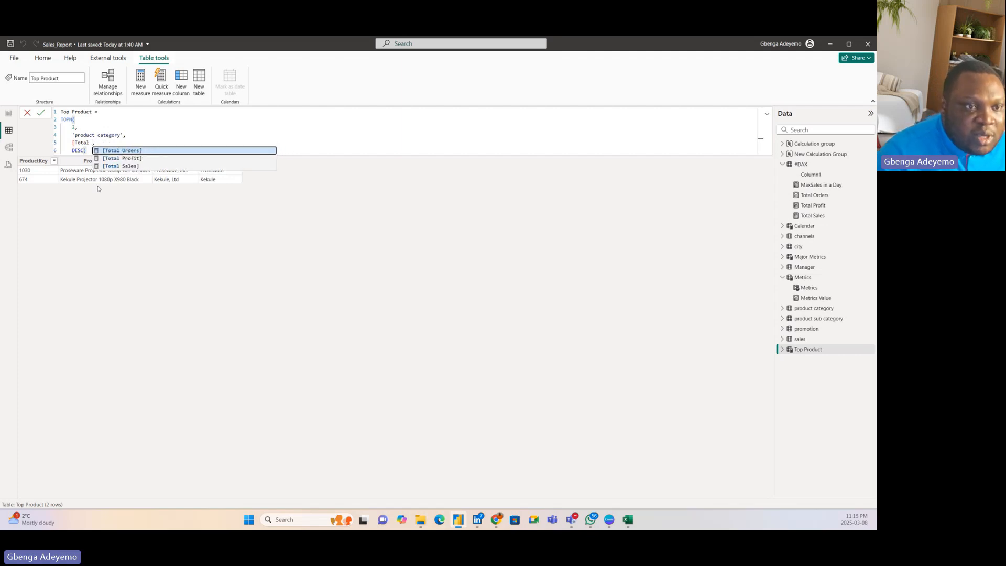
left_click(135, 158)
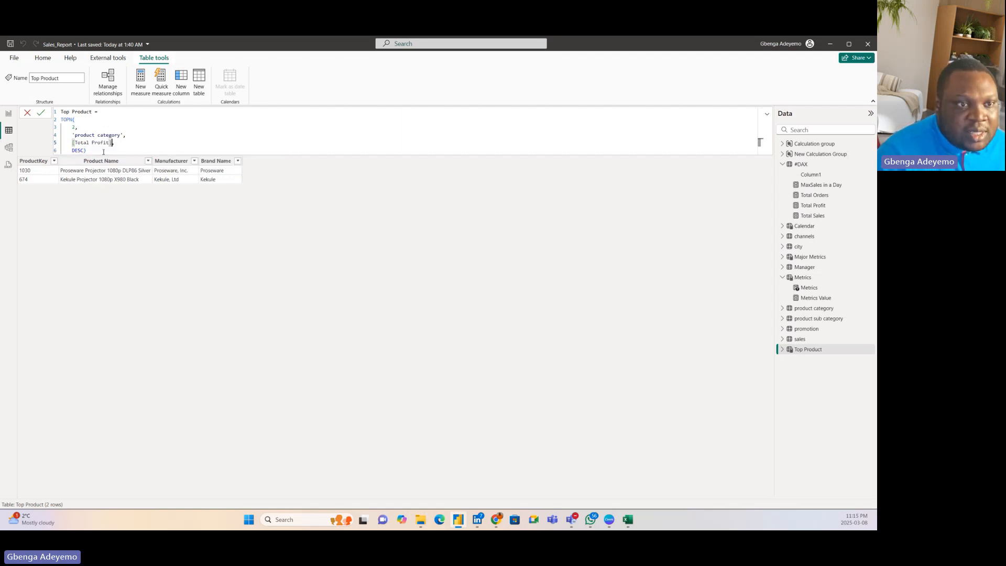
left_click(104, 151)
left_click(43, 113)
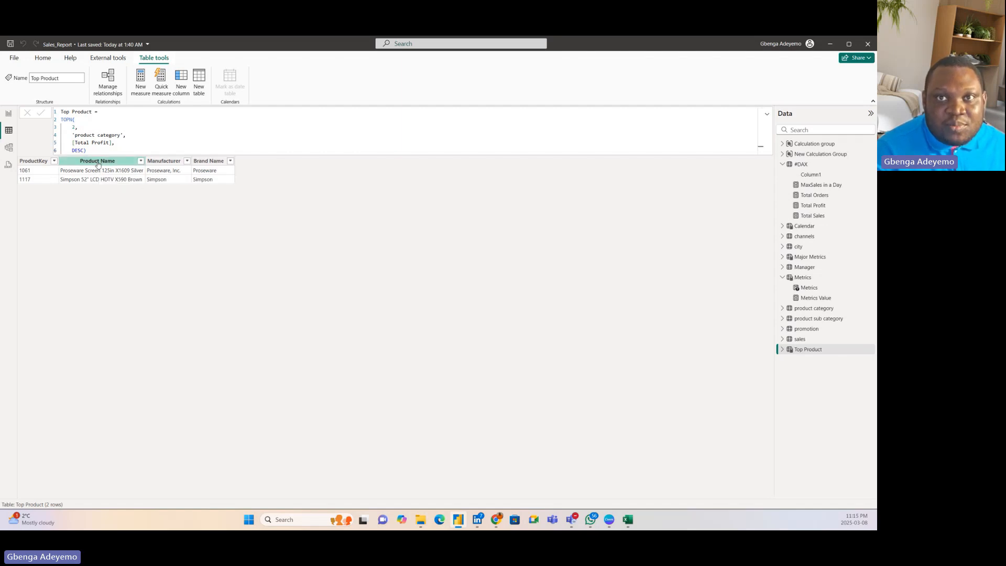
left_click(112, 149)
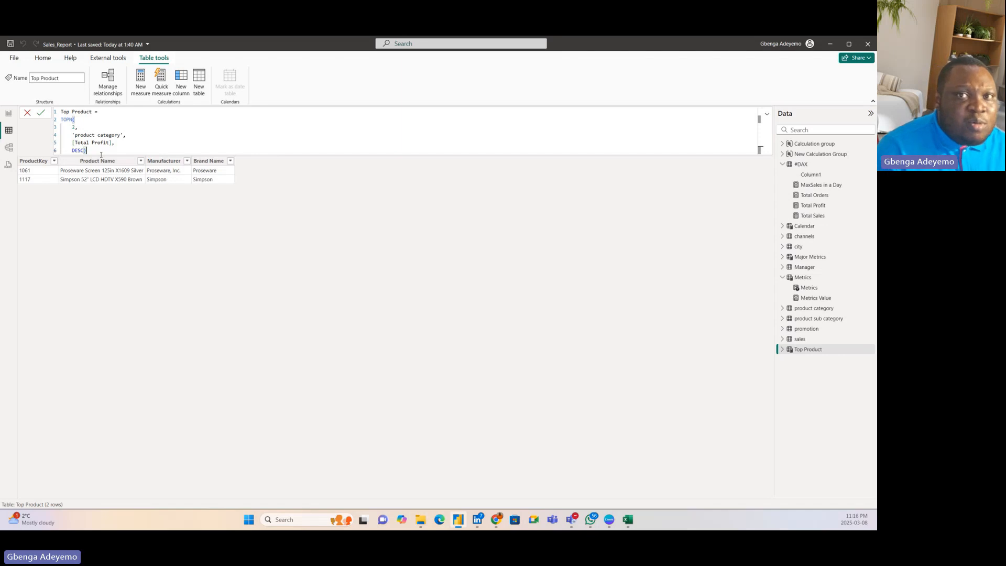
left_click(40, 114)
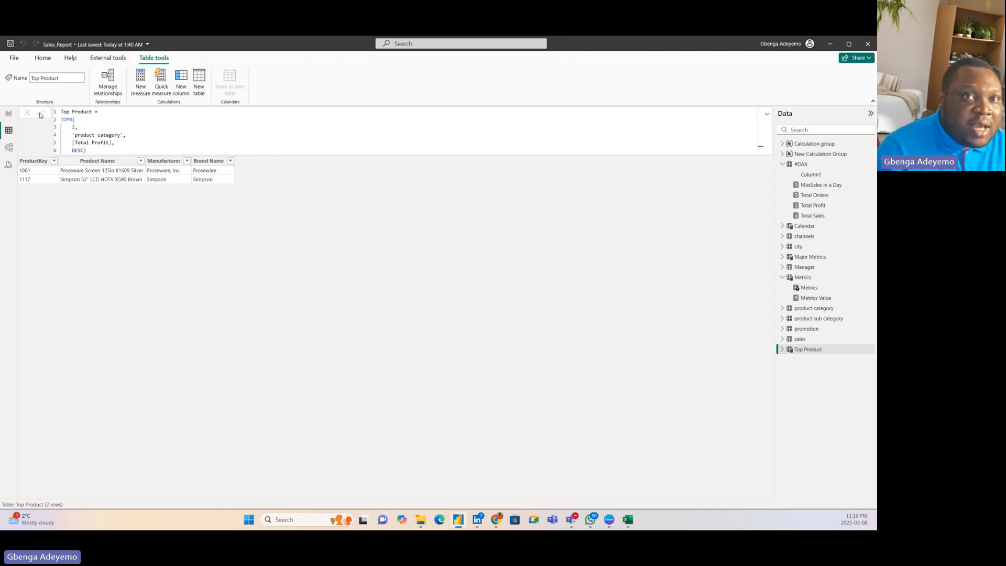
Step: Return to Report view, nudge the product matrix slightly, and add a new measure to the #DAX table
left_click(8, 113)
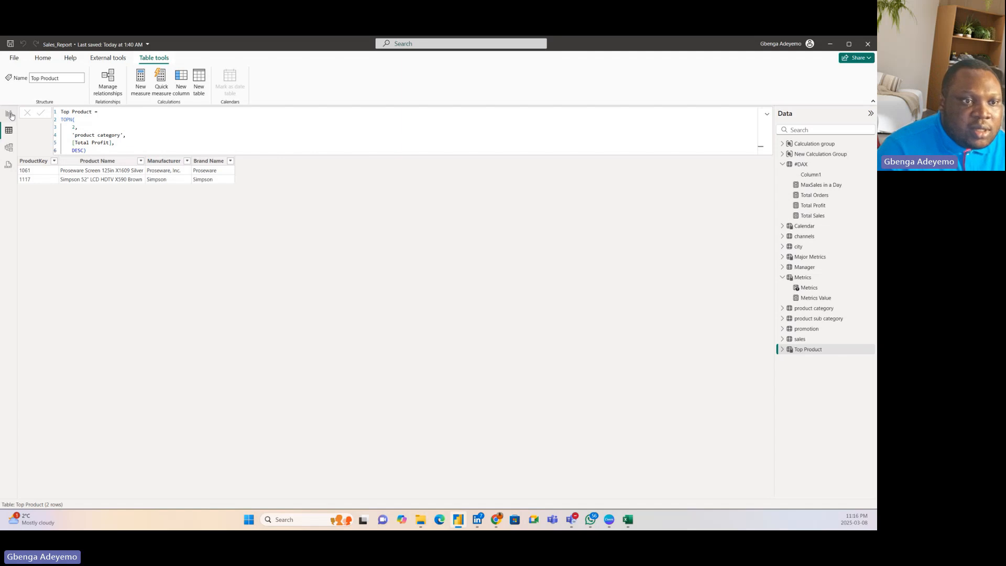
mouse_move(292, 258)
left_mouse_down()
mouse_move(301, 260)
mouse_move(294, 274)
mouse_move(303, 261)
left_mouse_up()
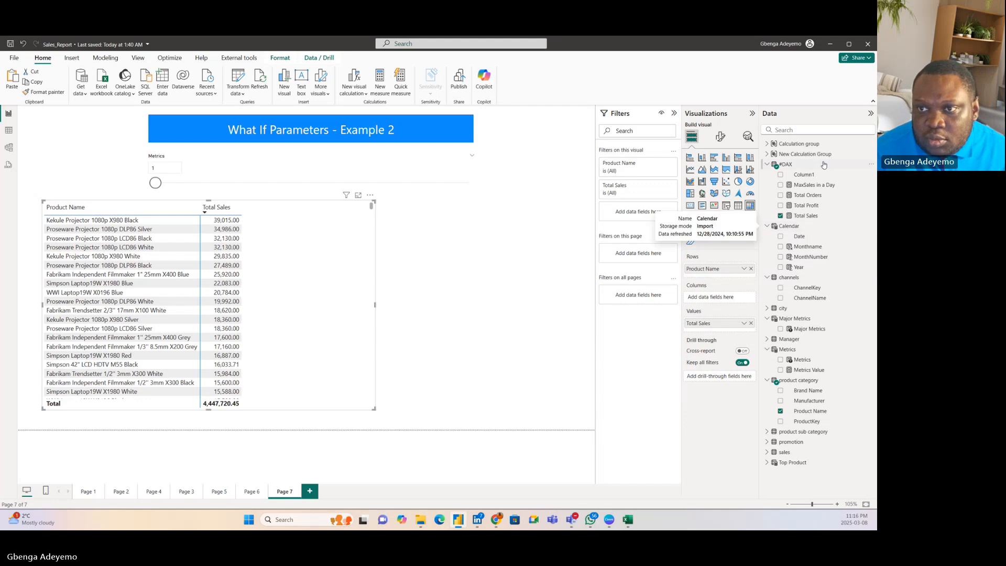
left_click(875, 163)
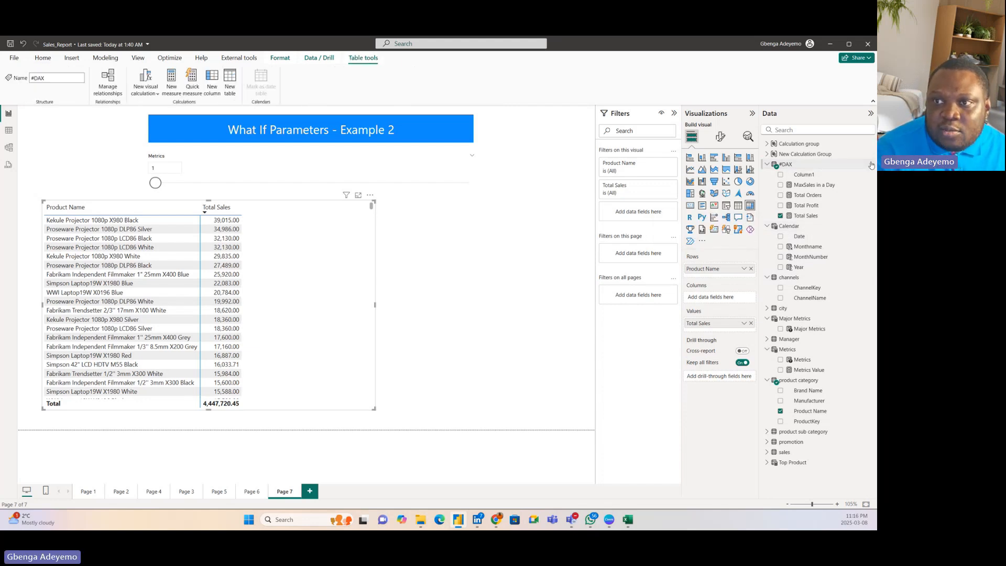
left_click(871, 164)
key("Escape")
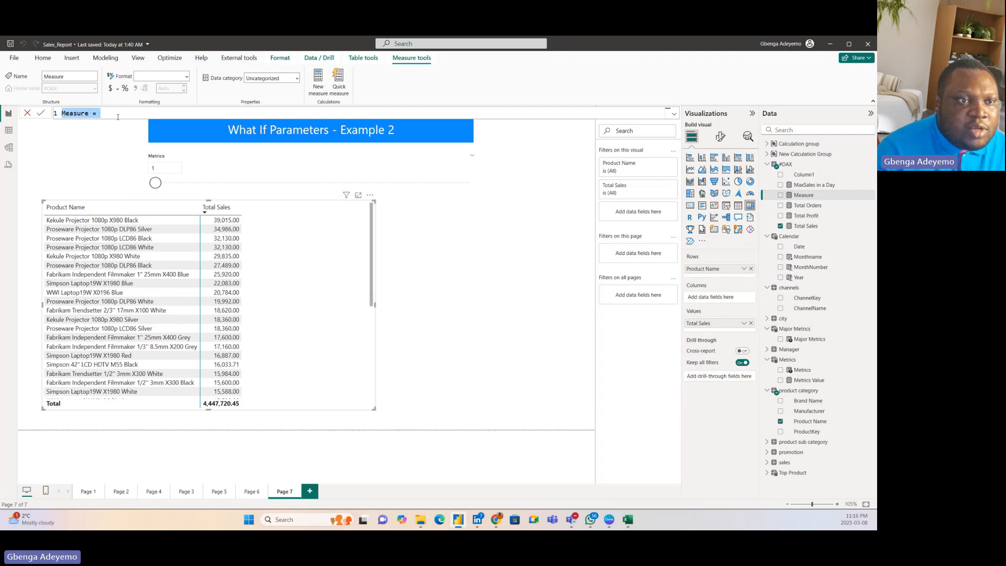
Step: Clear the default text in the new measure's formula, enter "Measure =" again, and start a second line
left_click(118, 114)
key("BackSpace")
key("BackSpace")
key("BackSpace")
key("BackSpace")
key("BackSpace")
key("BackSpace")
key("BackSpace")
key("BackSpace")
key("BackSpace")
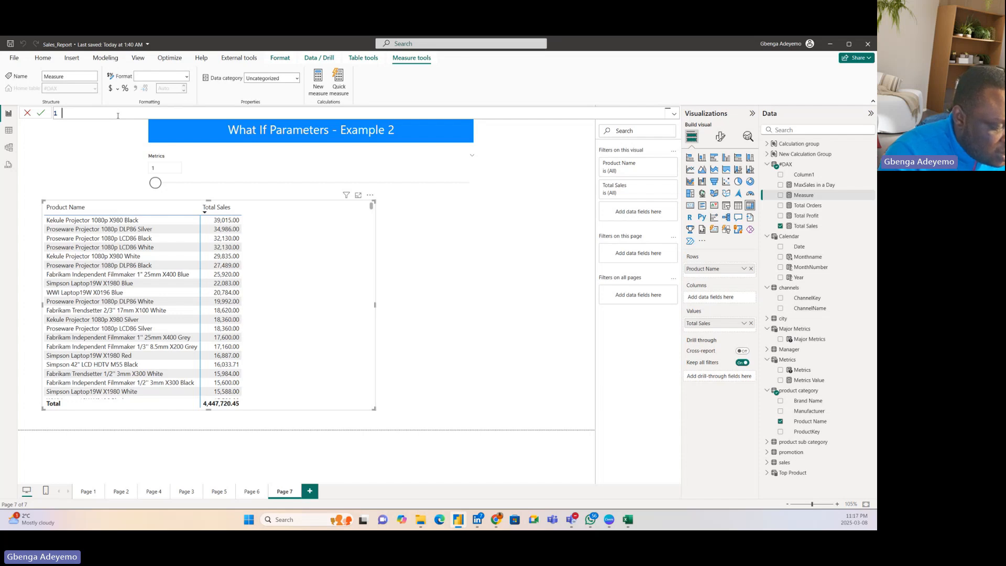
type("Meas")
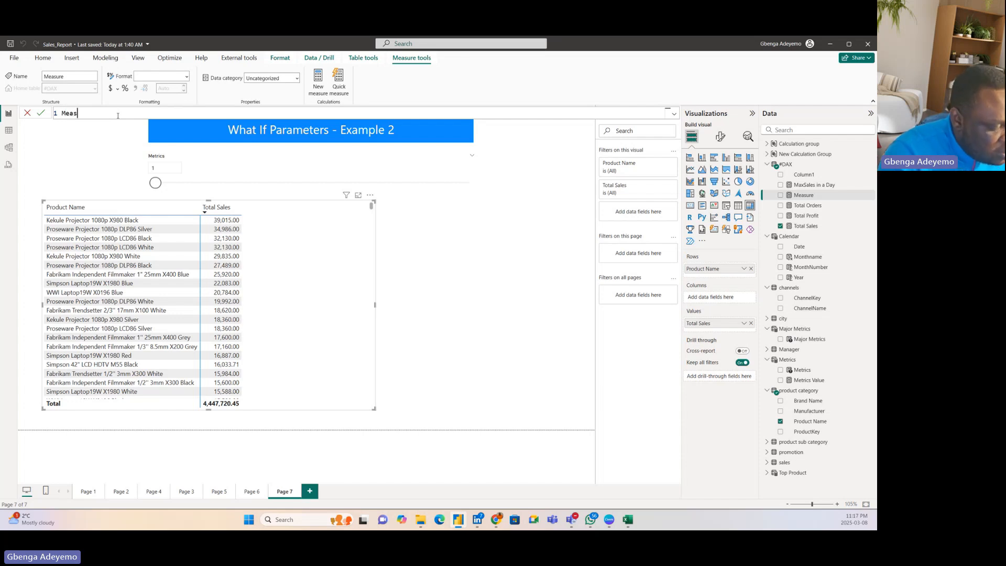
type("ure =")
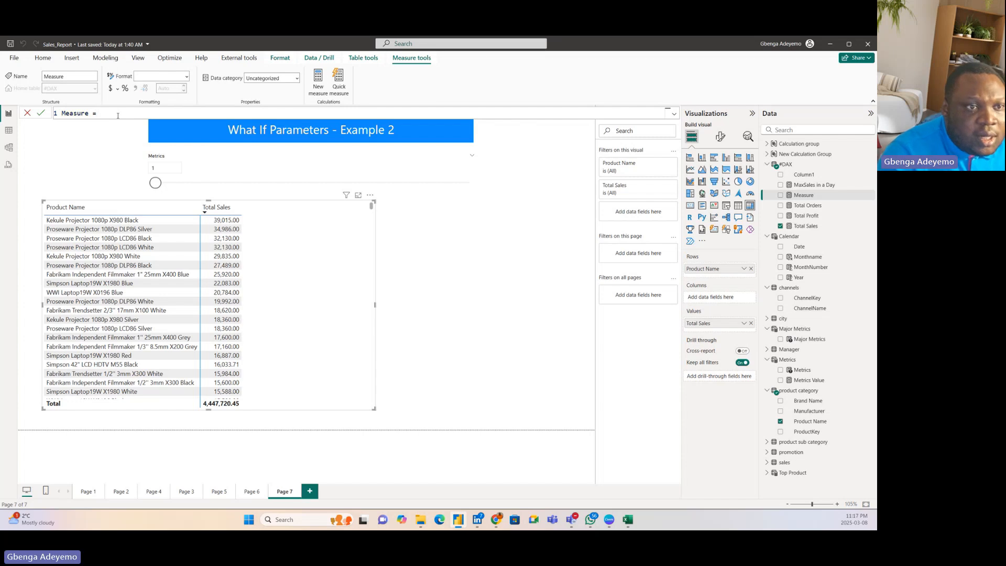
key("shift+Return")
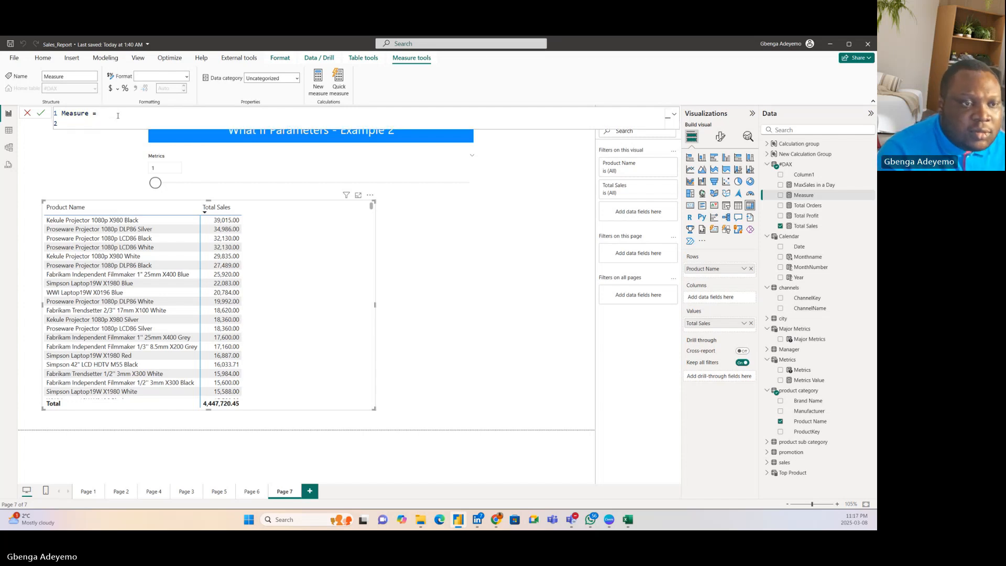
Step: Declare the variable DyanmicTopN as a TOPN function with Metrics[Metrics Value] as its N value
type("var ")
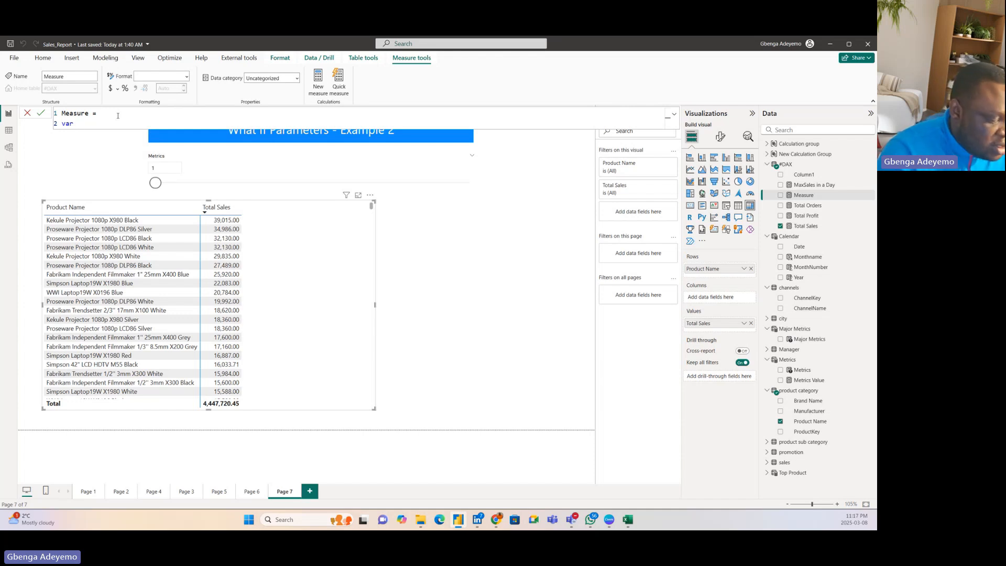
type("Dyanmic")
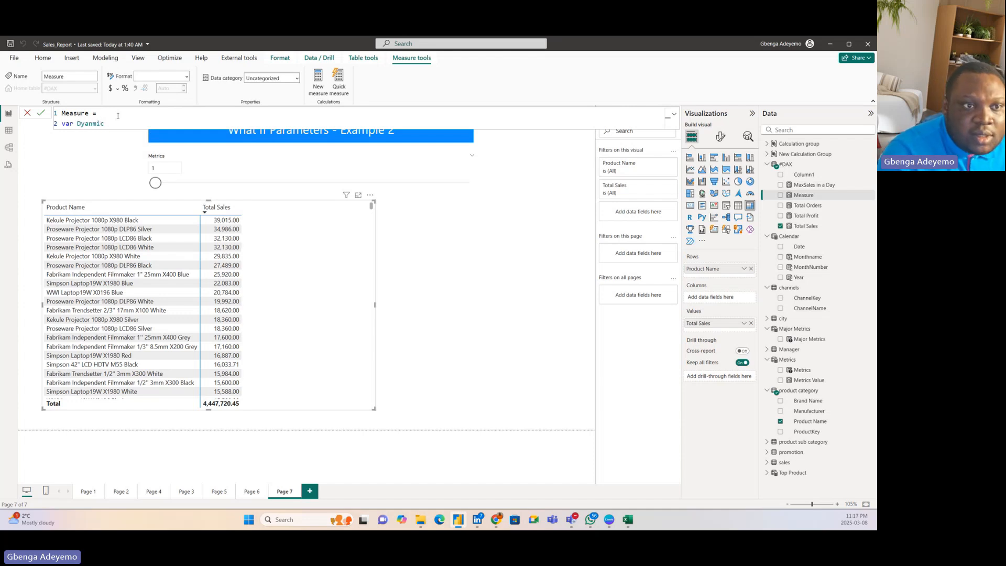
type("TopN")
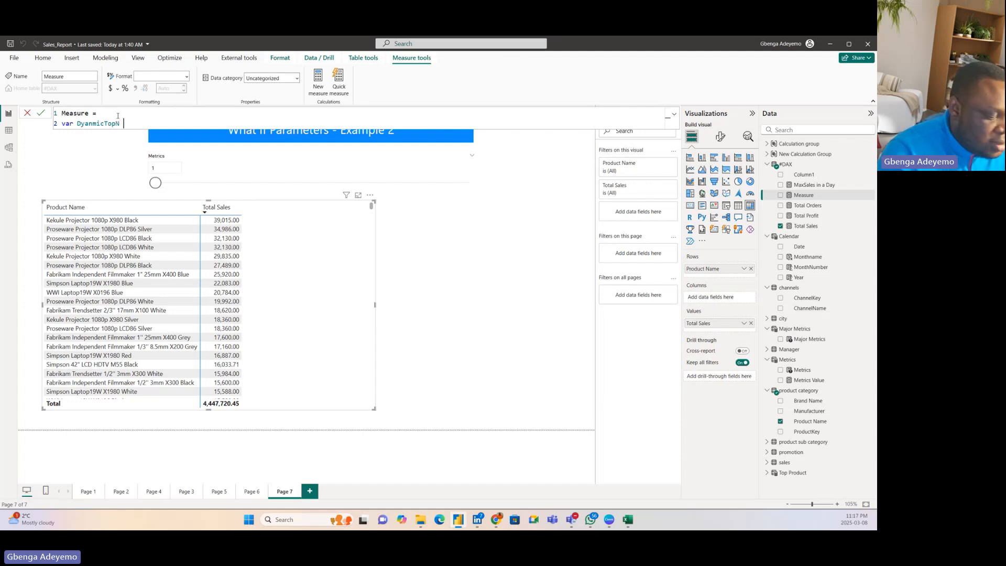
type(" = ")
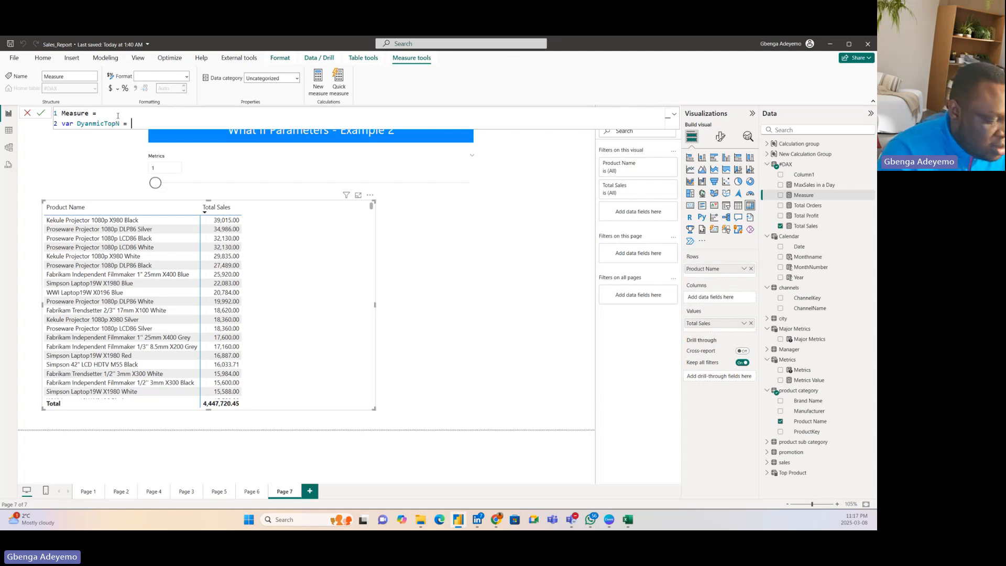
type("TOPN")
key("Tab")
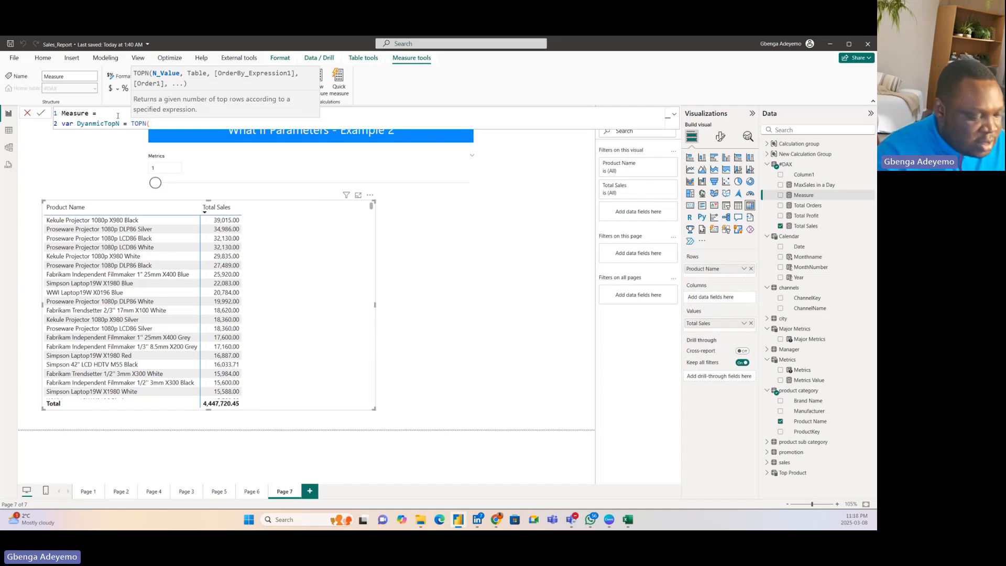
type("met")
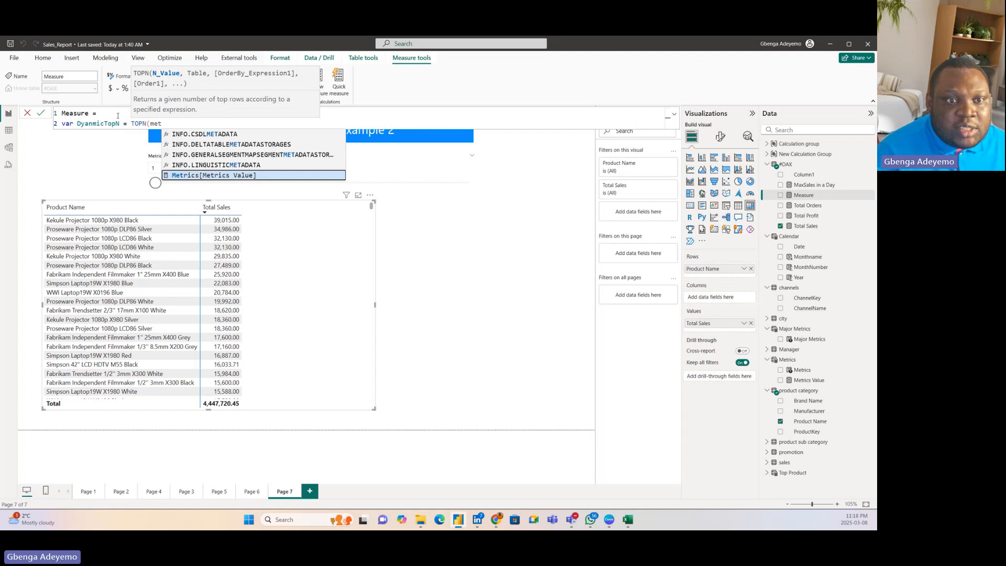
left_click(246, 175)
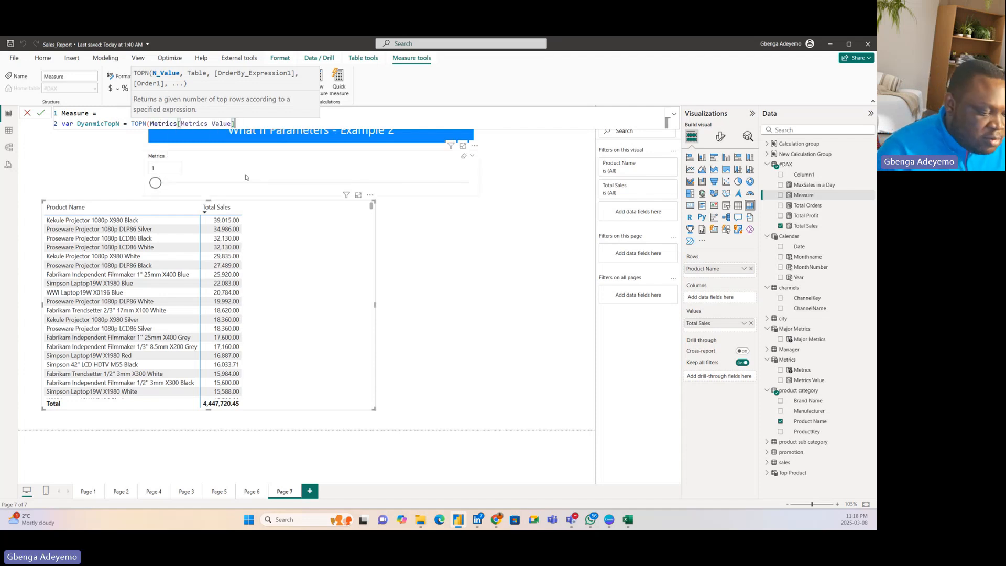
type(",")
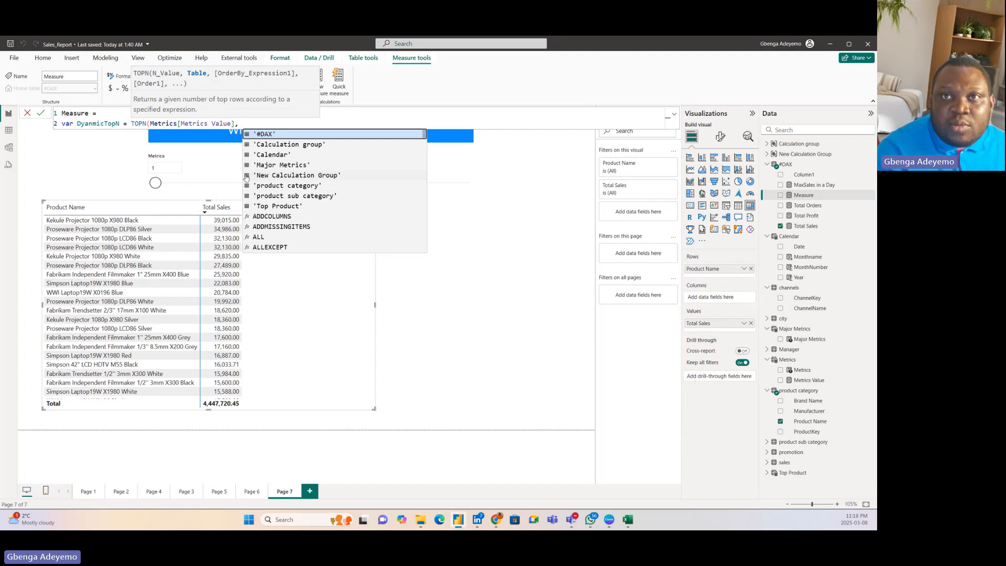
Step: Complete the TOPN function with all('product category'[Product Name]) as the table and [Total Sales] as the order-by expression
type("all")
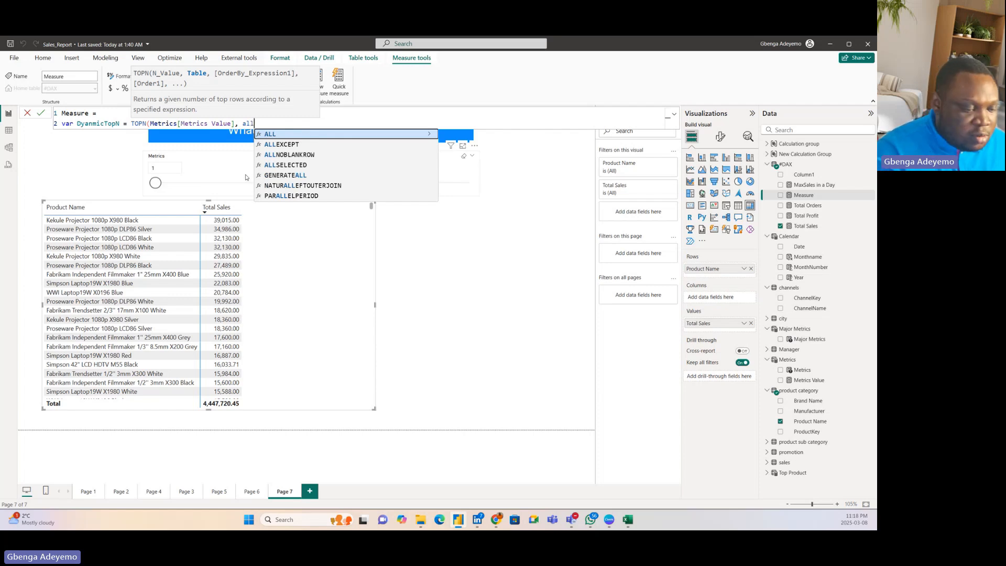
type("(")
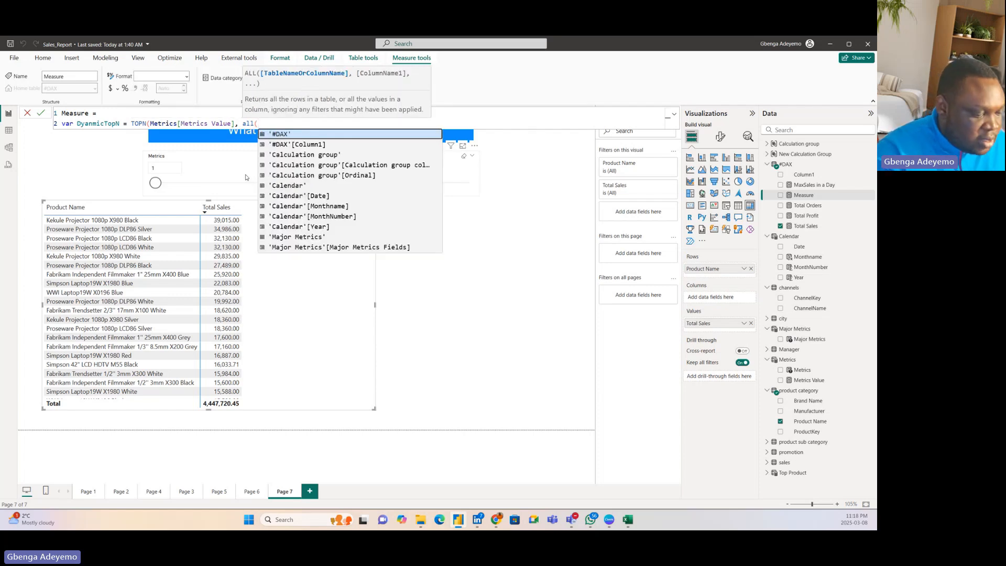
type("prod")
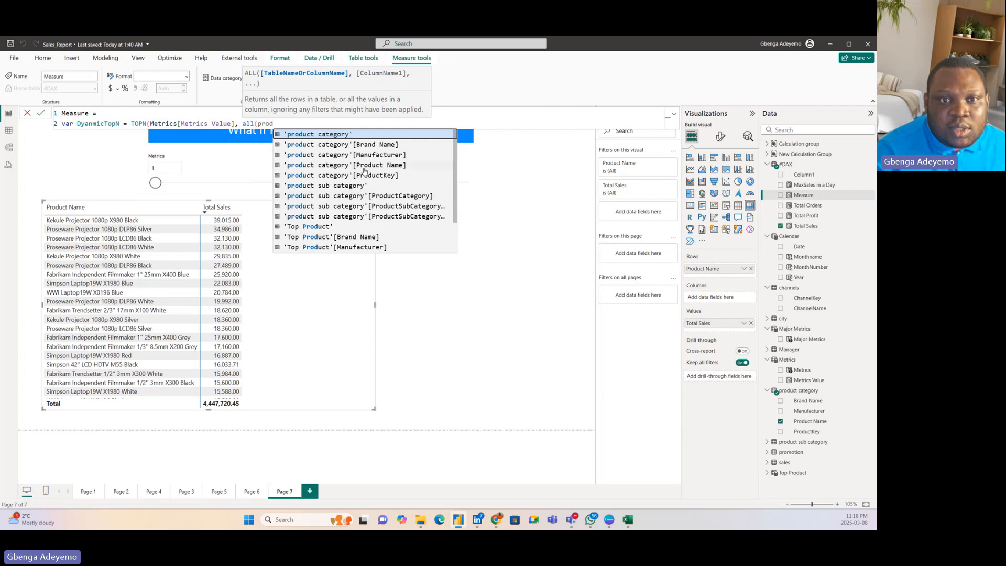
left_click(356, 165)
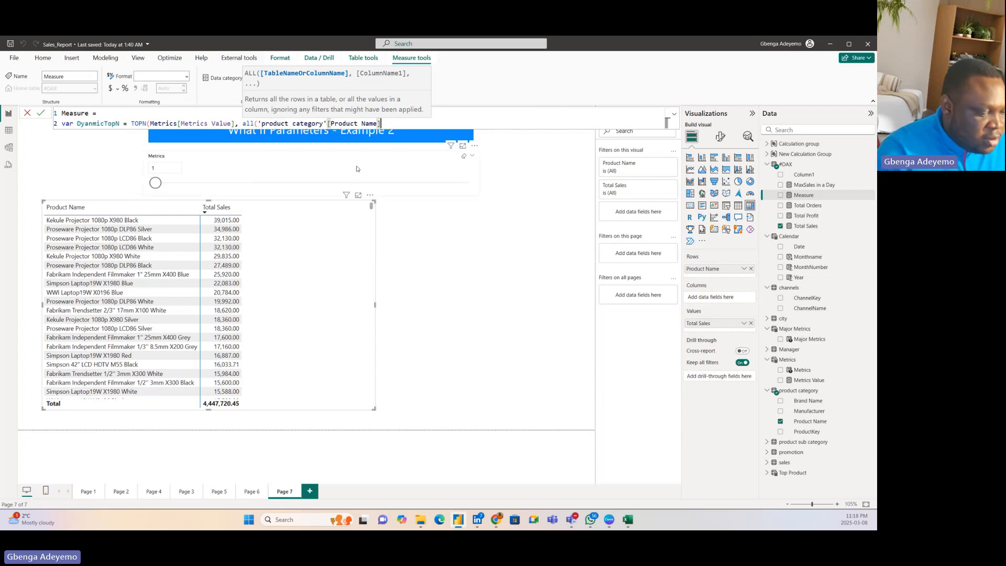
type("),")
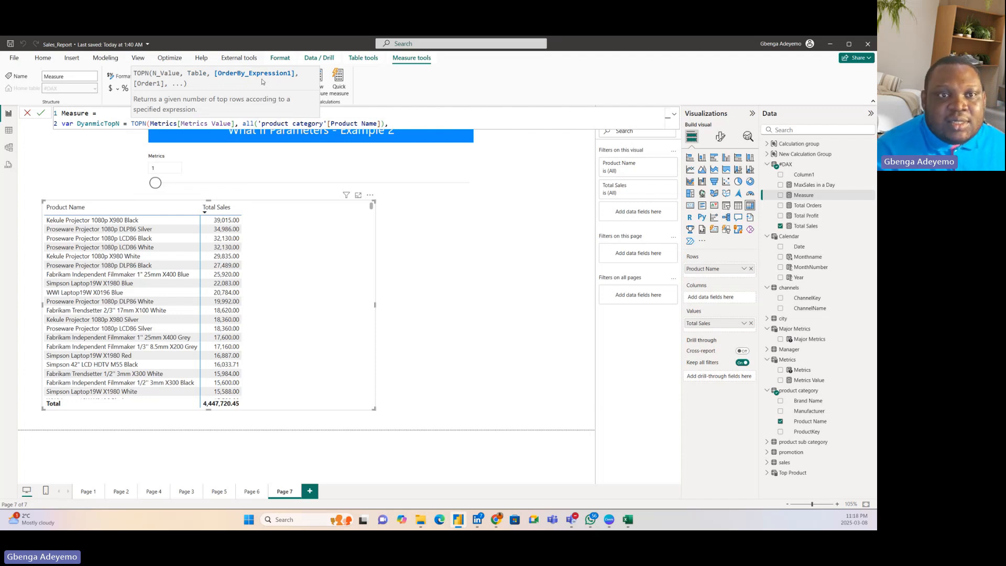
type("total")
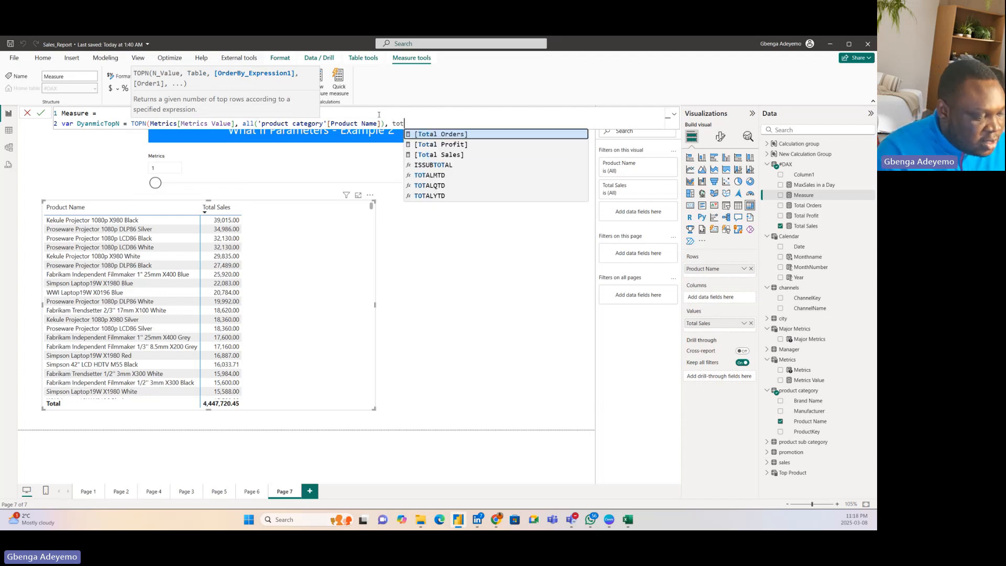
left_click(447, 154)
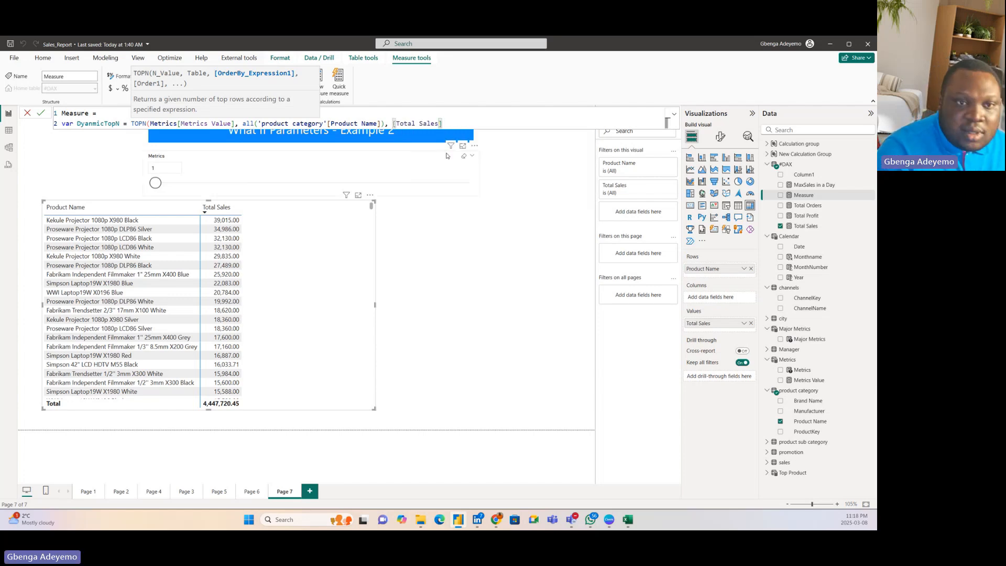
type(")")
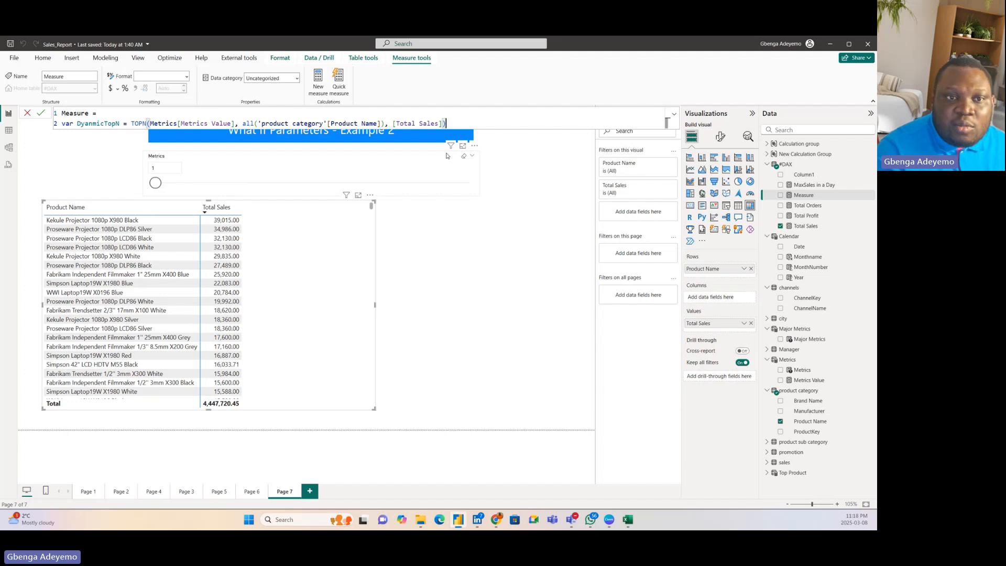
Step: On a new line, declare the variable selectedProduct as SELECTEDVALUE('product category'[Product Name])
key("shift+Return")
type("var")
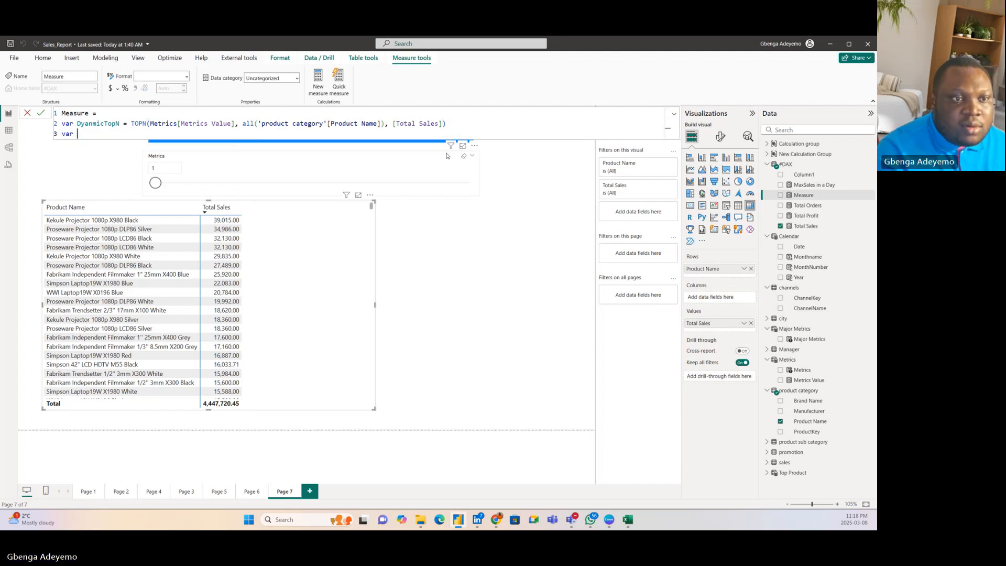
type(" s")
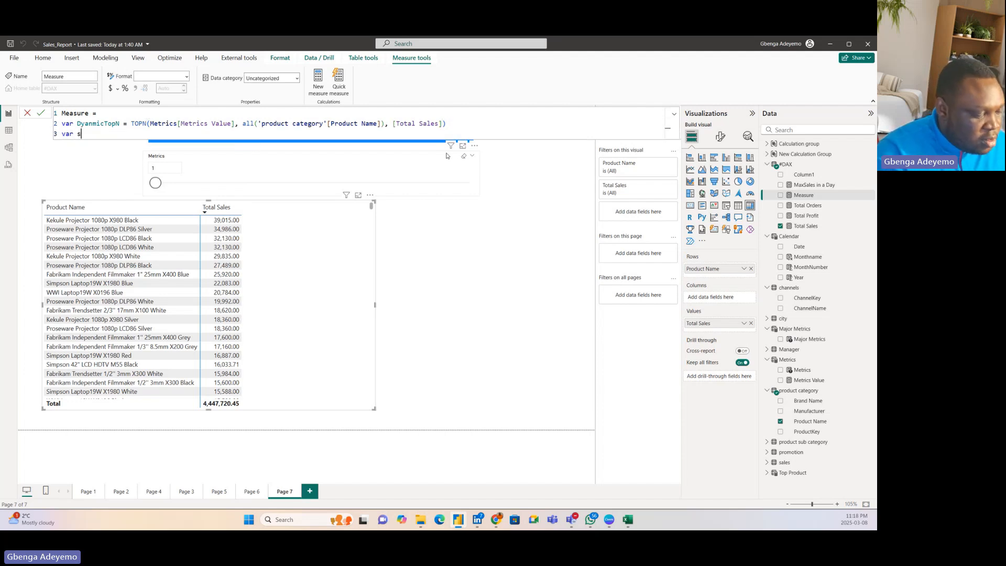
type("elected")
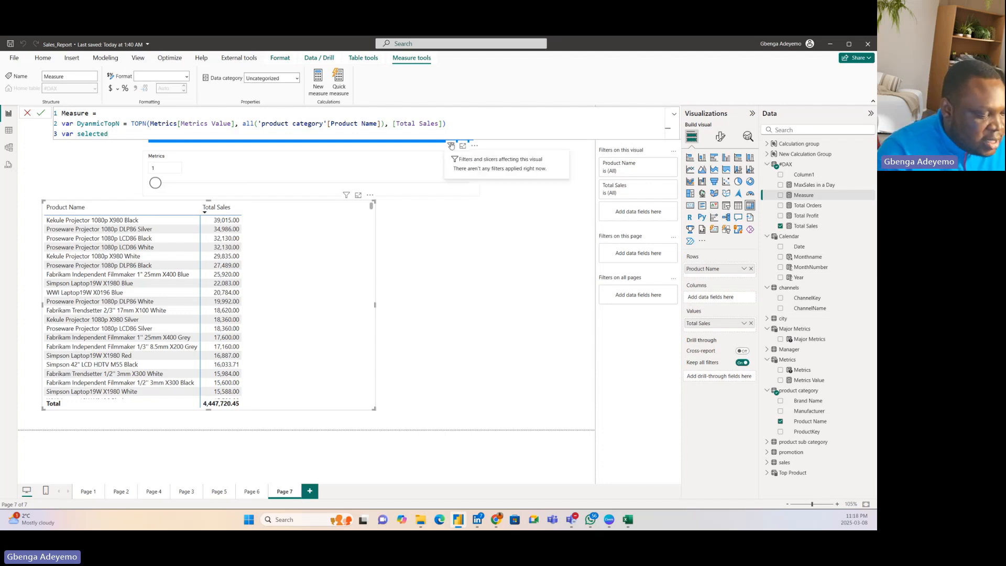
type("Product ")
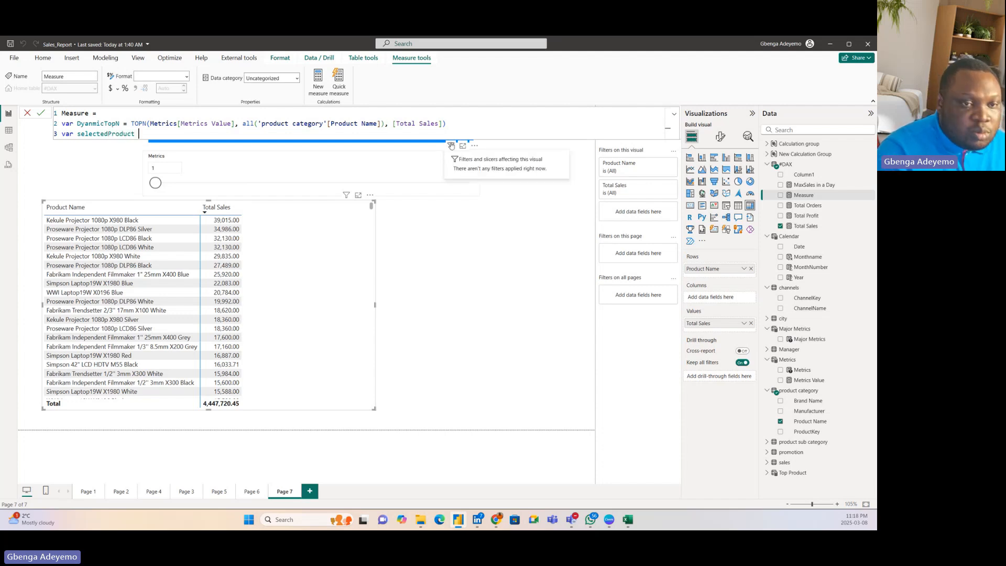
type("= se")
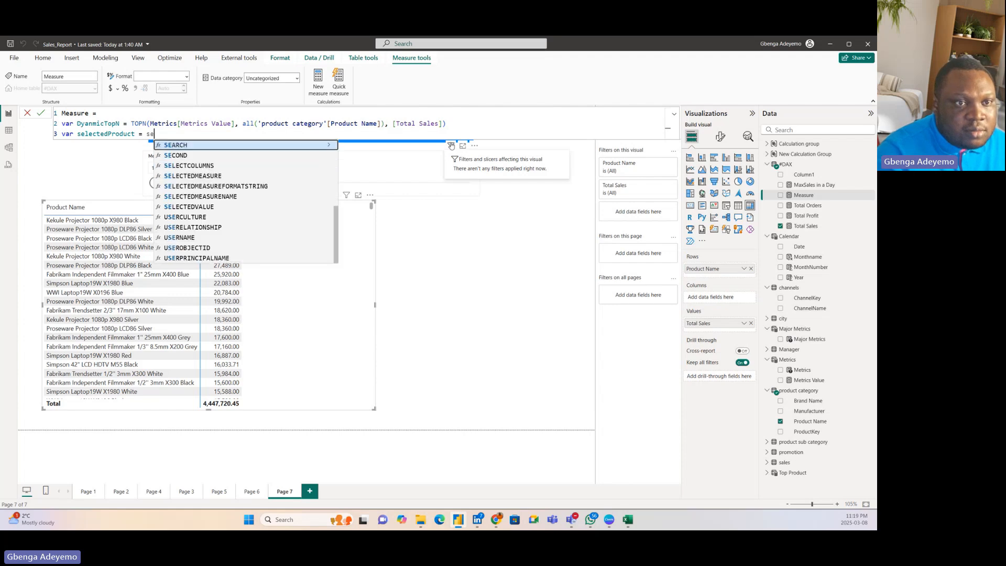
type("lec")
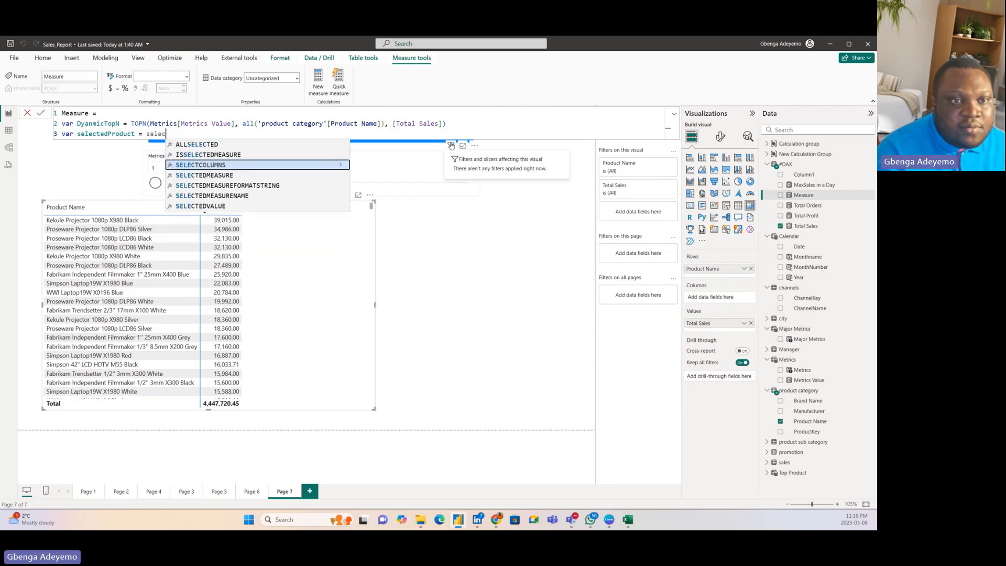
left_click(263, 208)
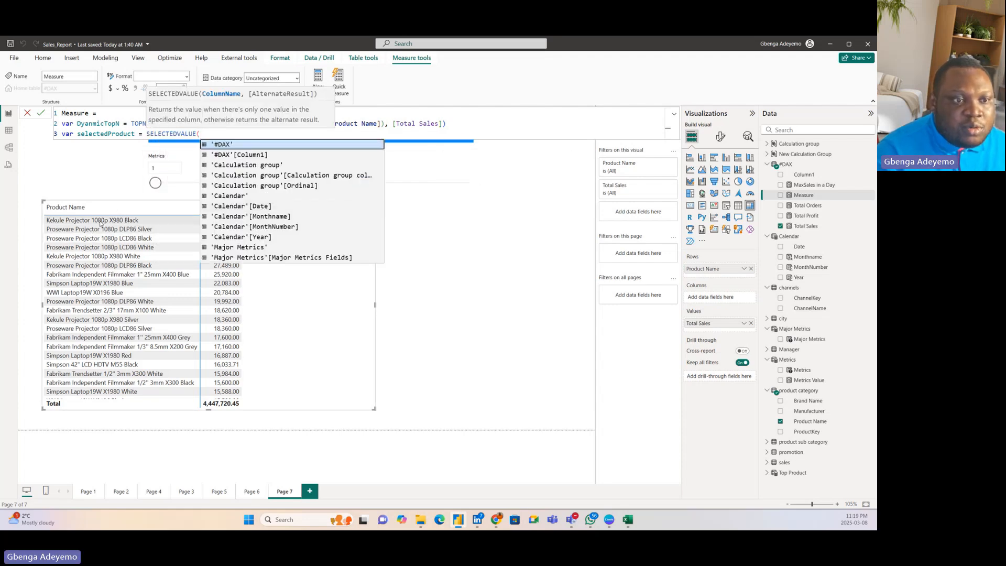
type("produc")
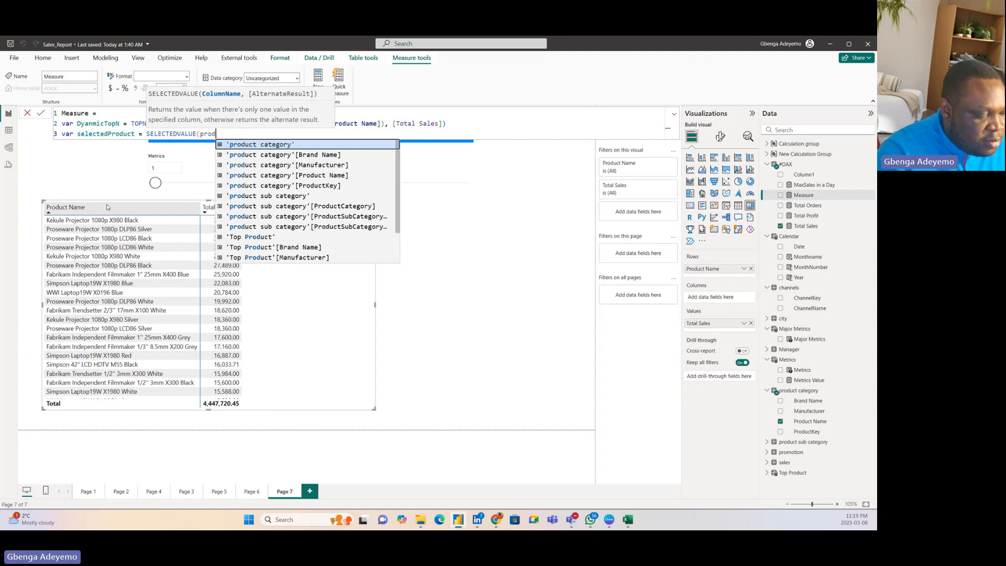
left_click(291, 175)
type(")")
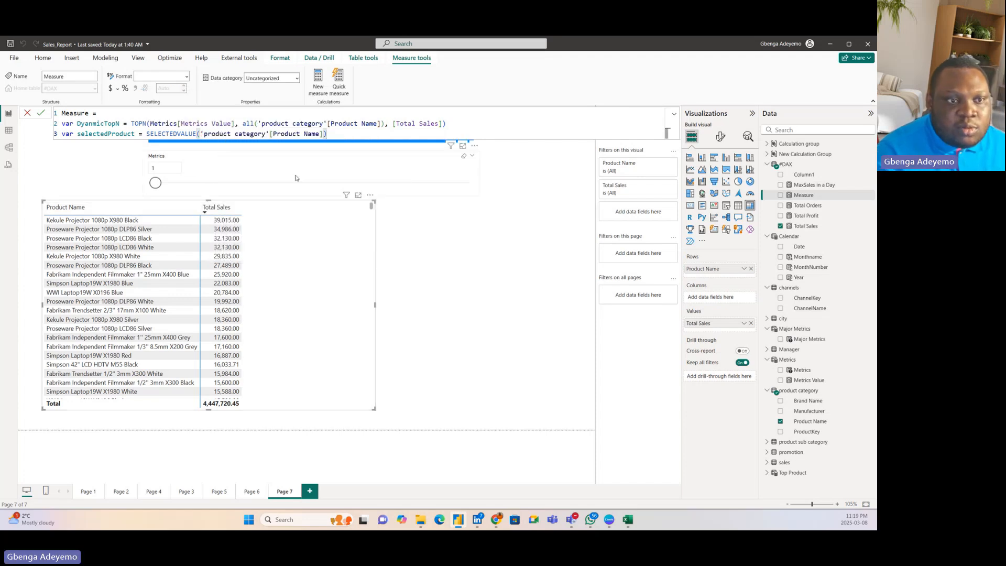
Step: Add a return line to the measure and open an IF function on the line below it
key("shift+Return")
type("return")
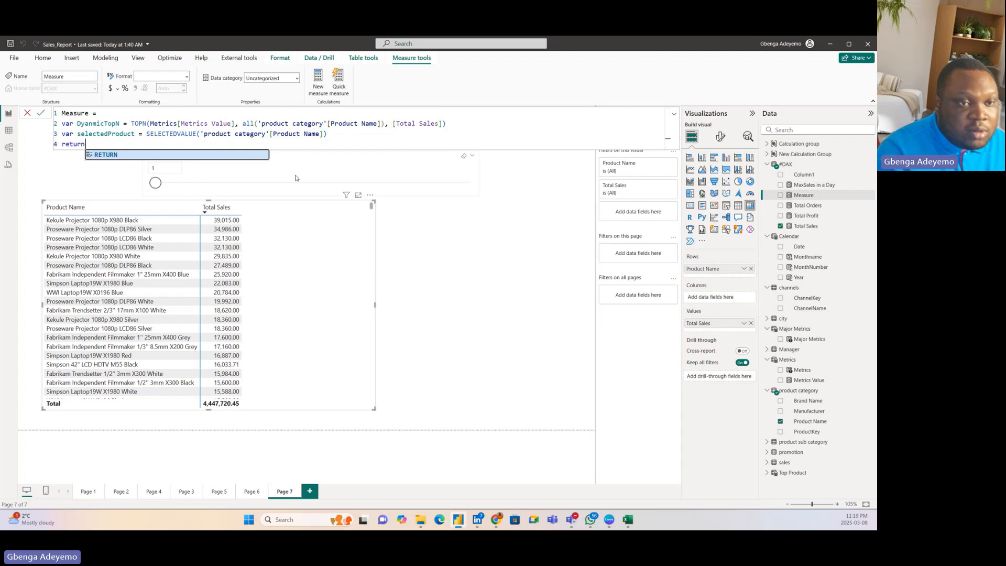
key("shift+Return")
type("if")
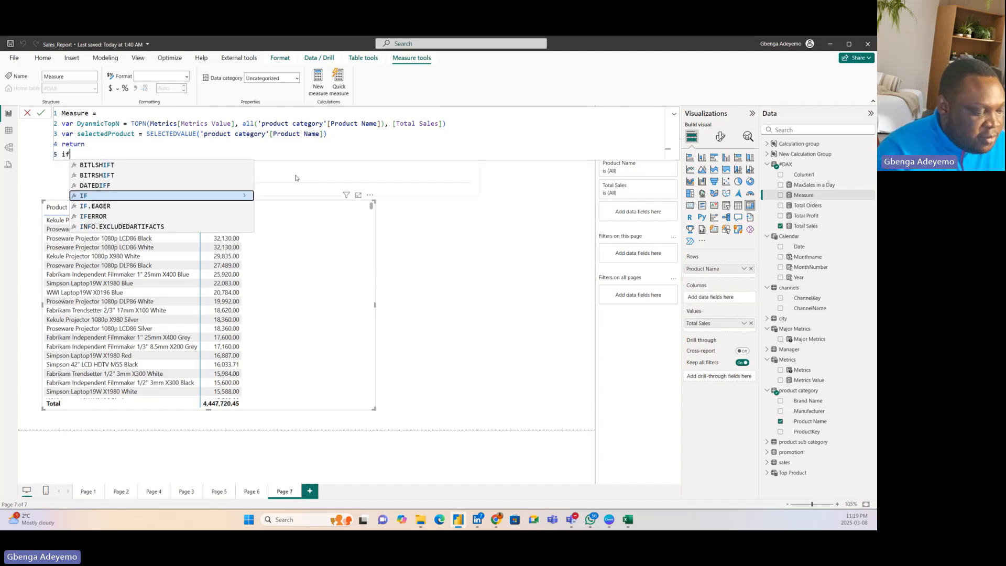
key("Tab")
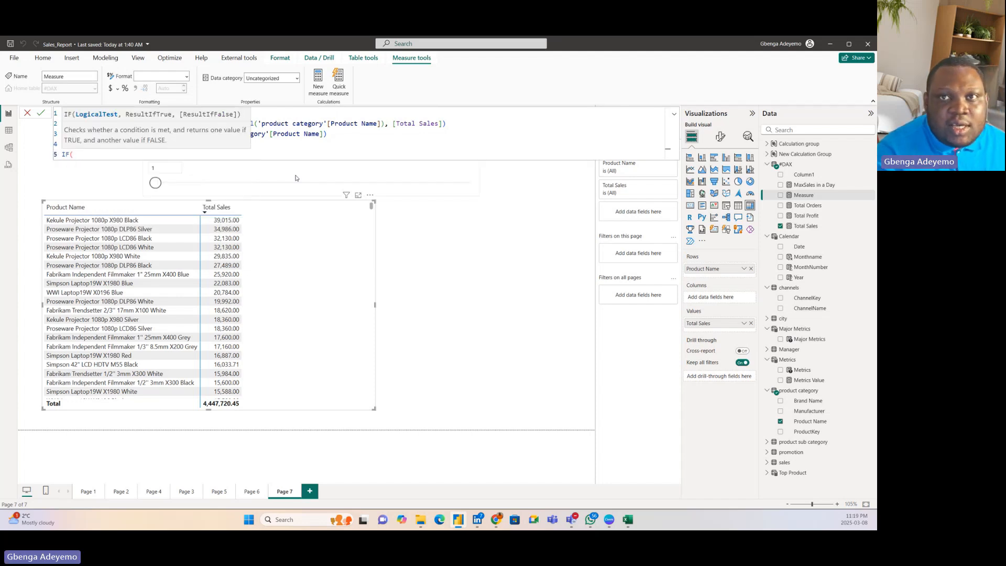
Step: Enter the variable selectedProduct at the start of the IF function's logical test
type("sele")
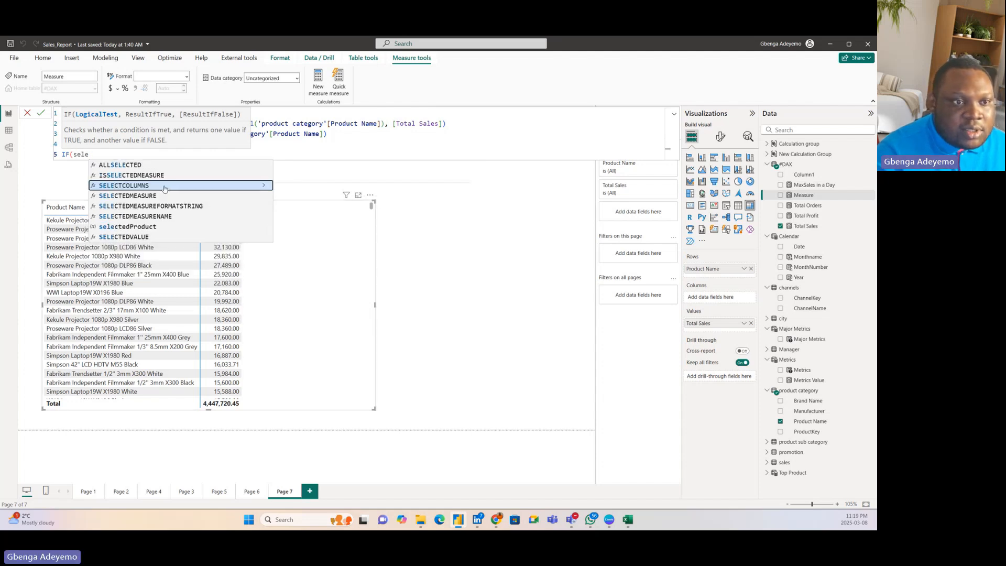
key("BackSpace")
key("BackSpace")
key("BackSpace")
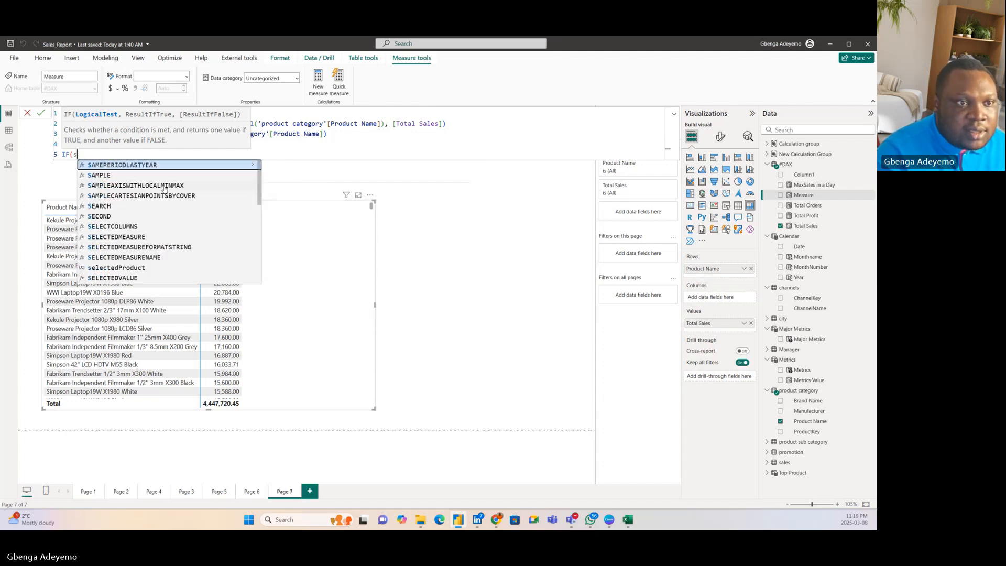
type("el")
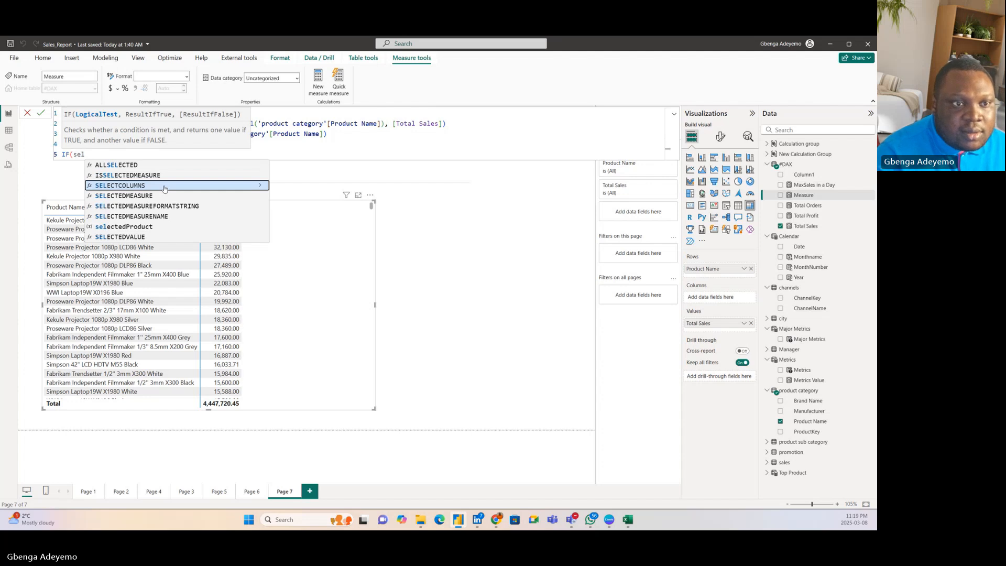
left_click(340, 137)
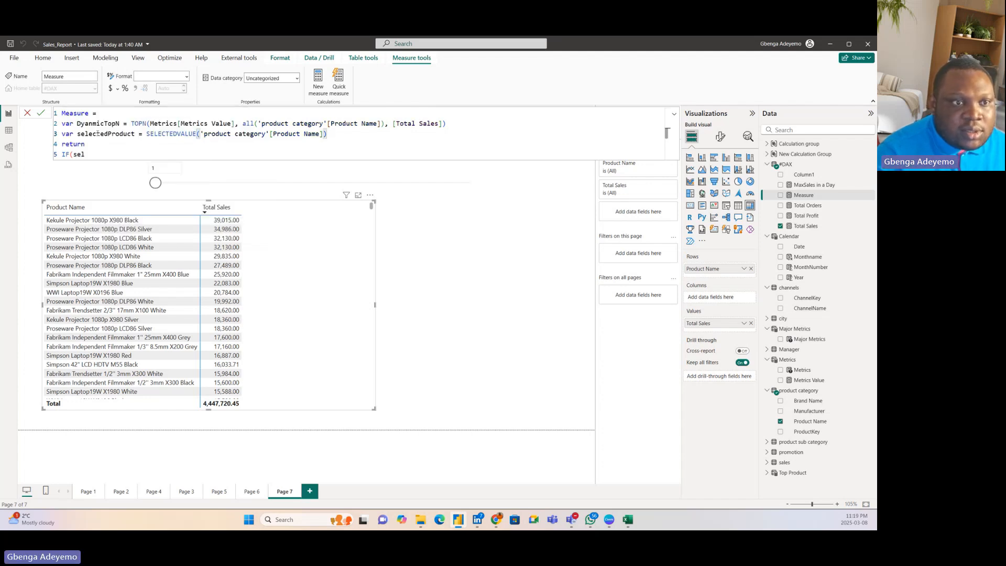
left_click(91, 154)
type("e")
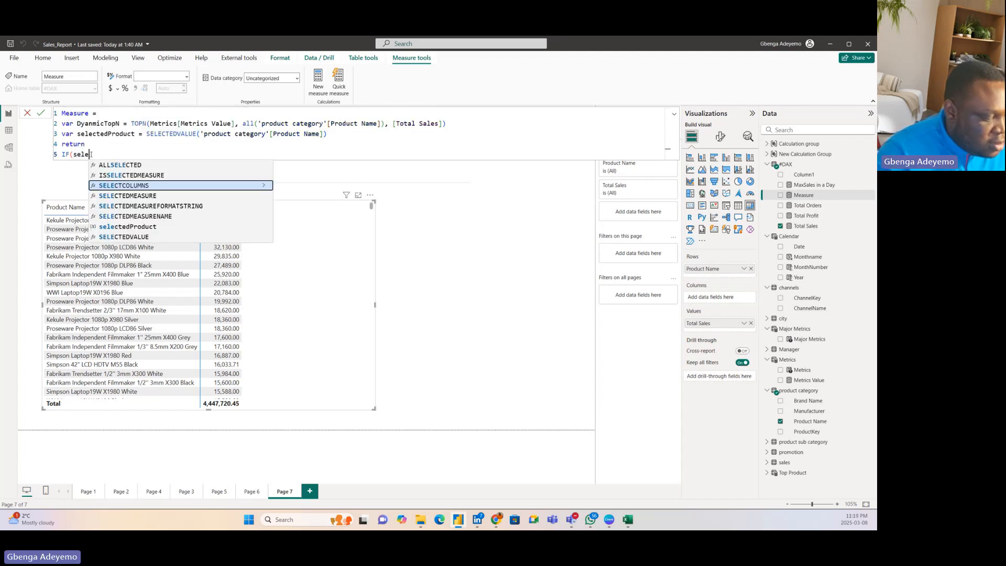
type("cted")
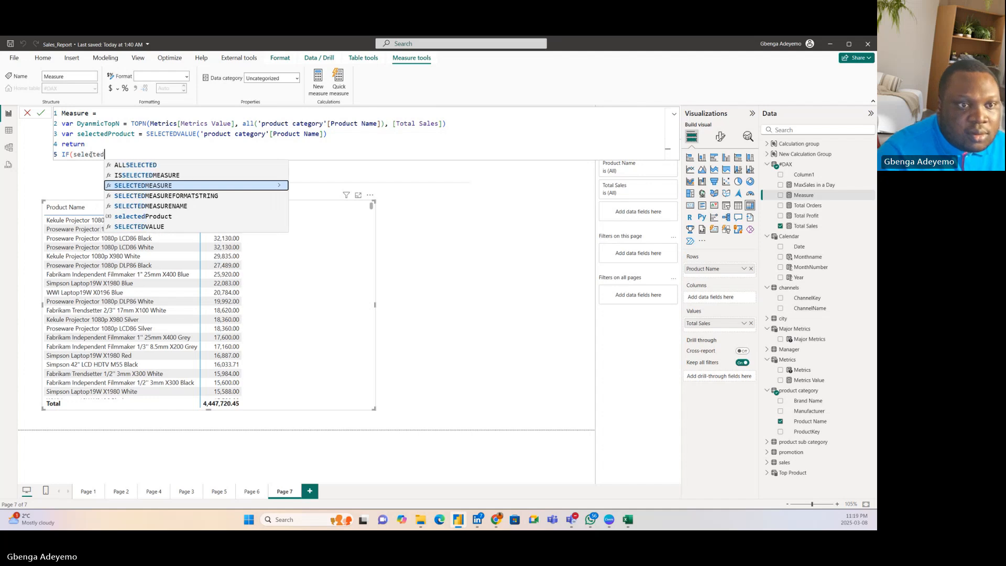
left_click(166, 217)
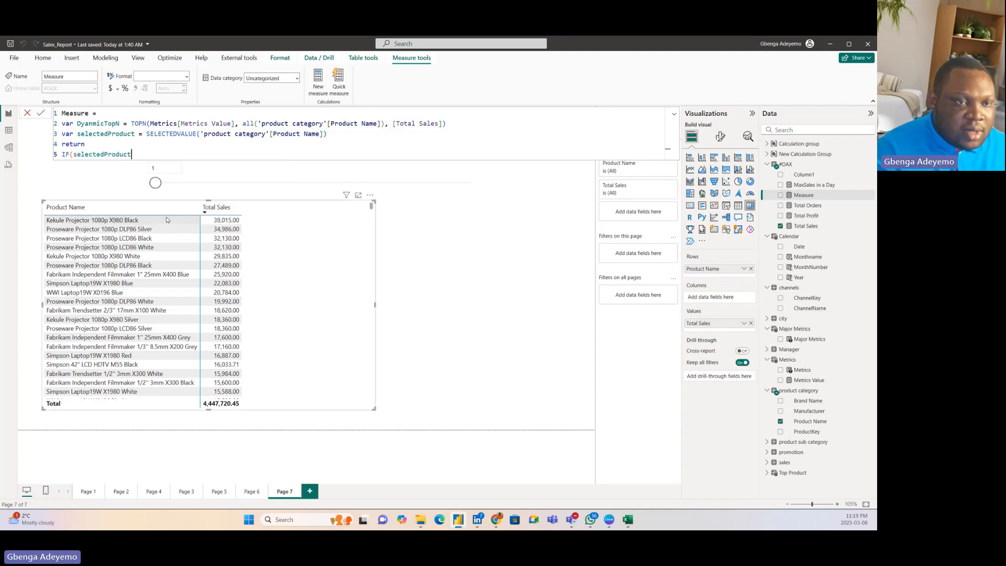
Step: Extend the logical test with the in operator and the DyanmicTopN variable
type("in")
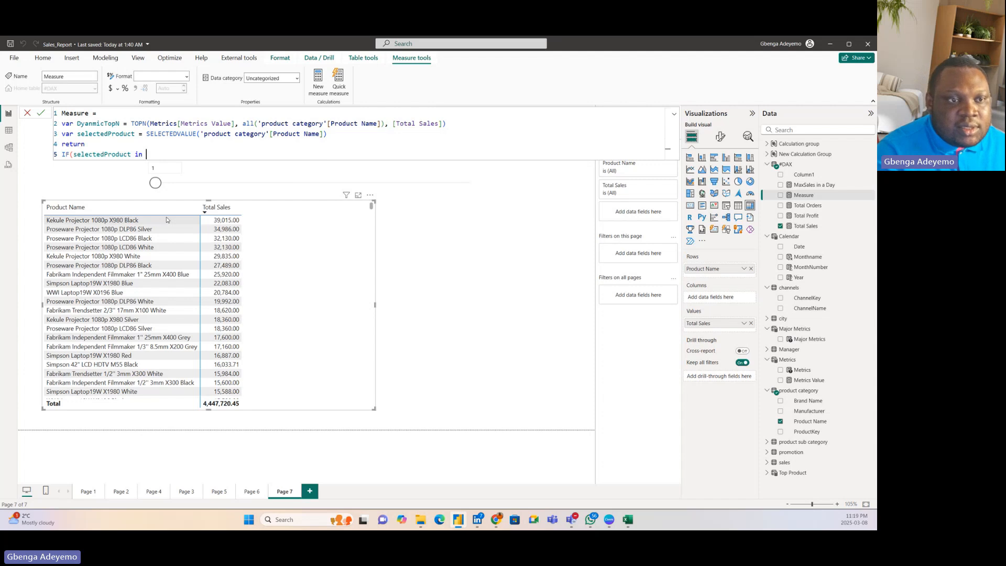
type(" dynami")
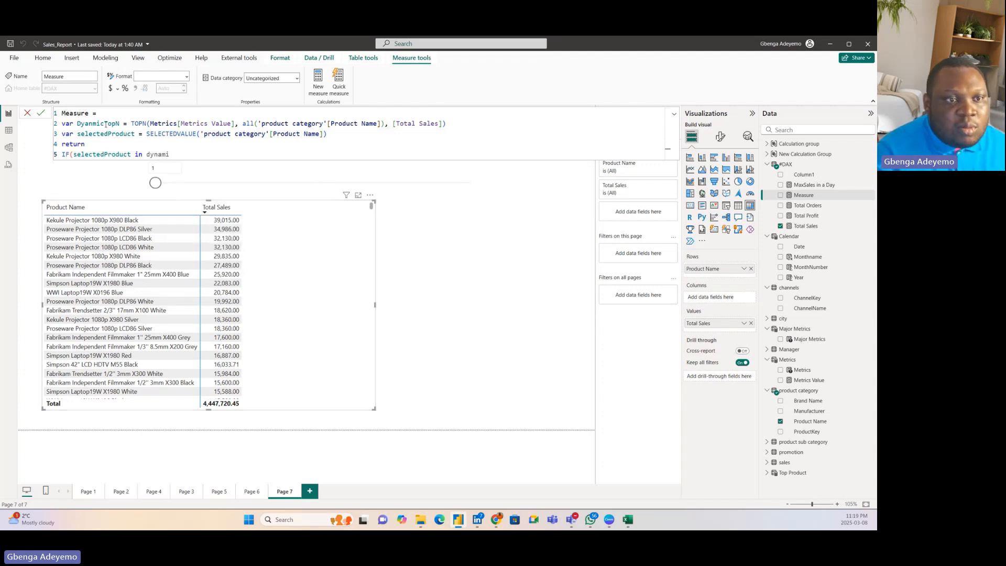
key("BackSpace")
key("BackSpace")
key("BackSpace")
key("BackSpace")
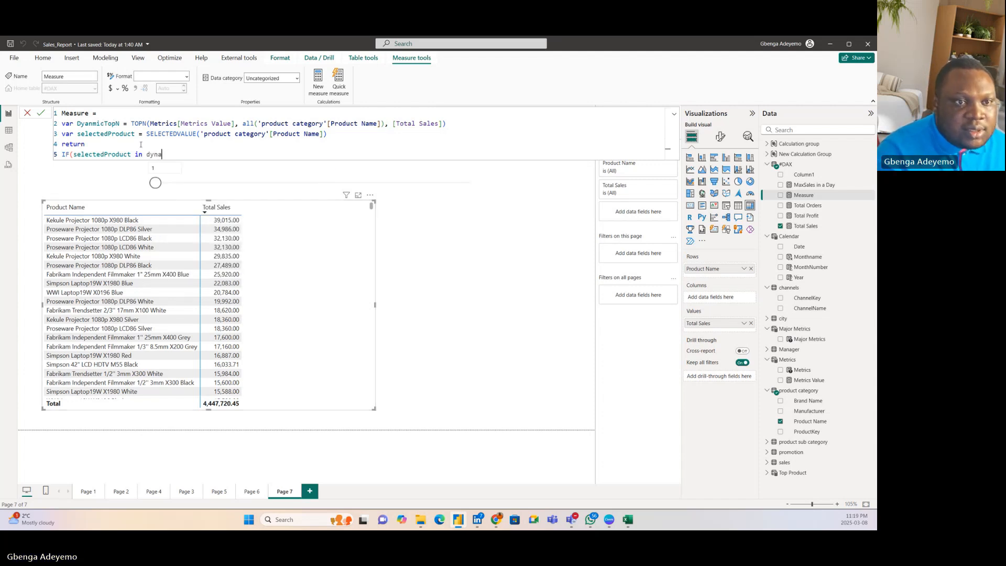
key("BackSpace")
key("BackSpace")
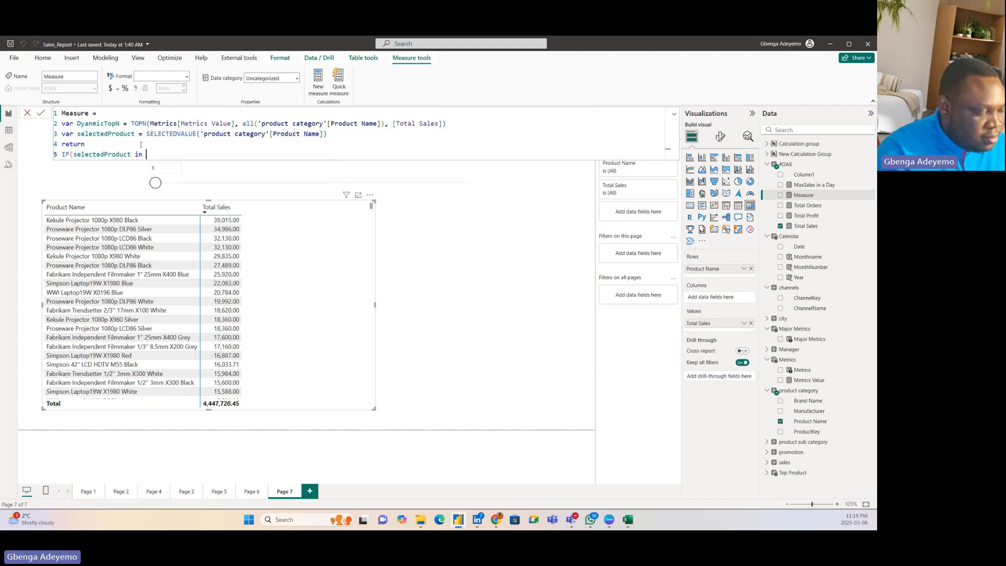
type("Dyn")
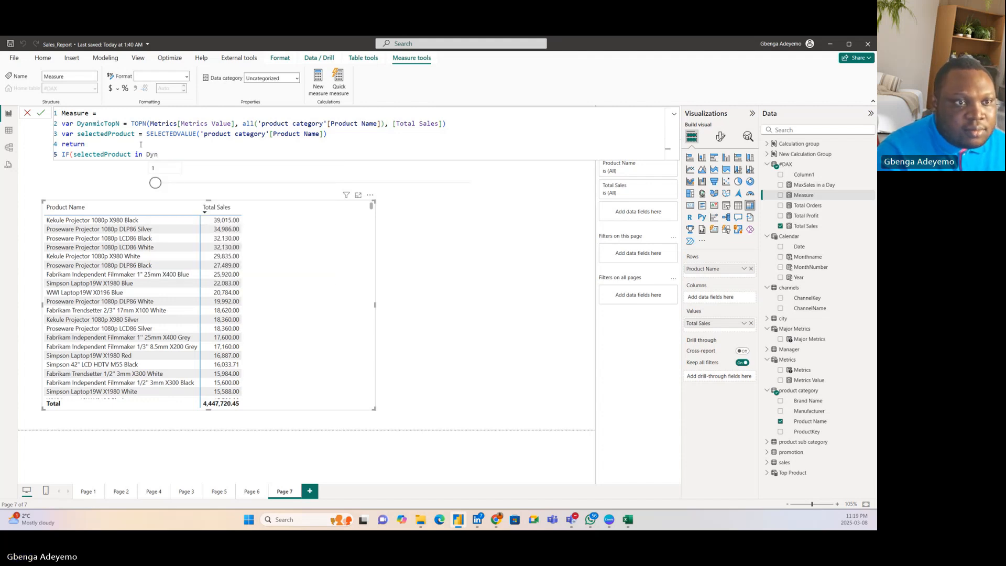
key("BackSpace")
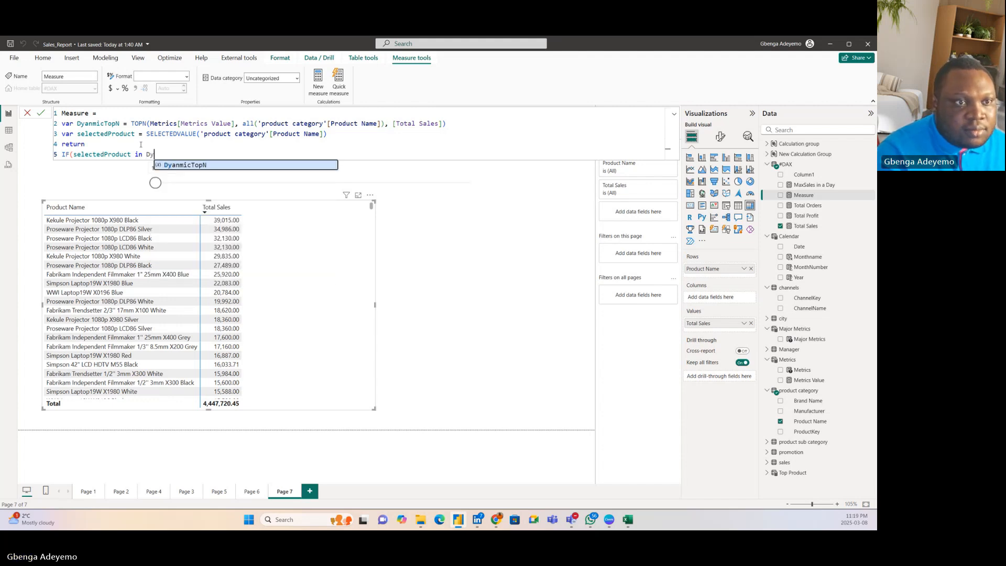
left_click(189, 165)
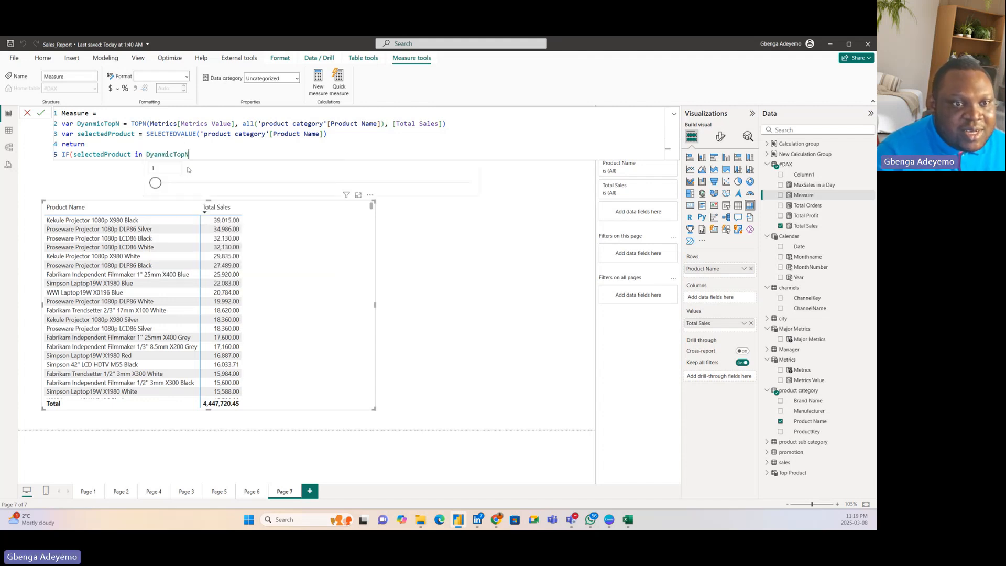
Step: Correct the misspelled TOPN variable name to DynamicTopN in its declaration and in the IF function's logical test
left_click(89, 124)
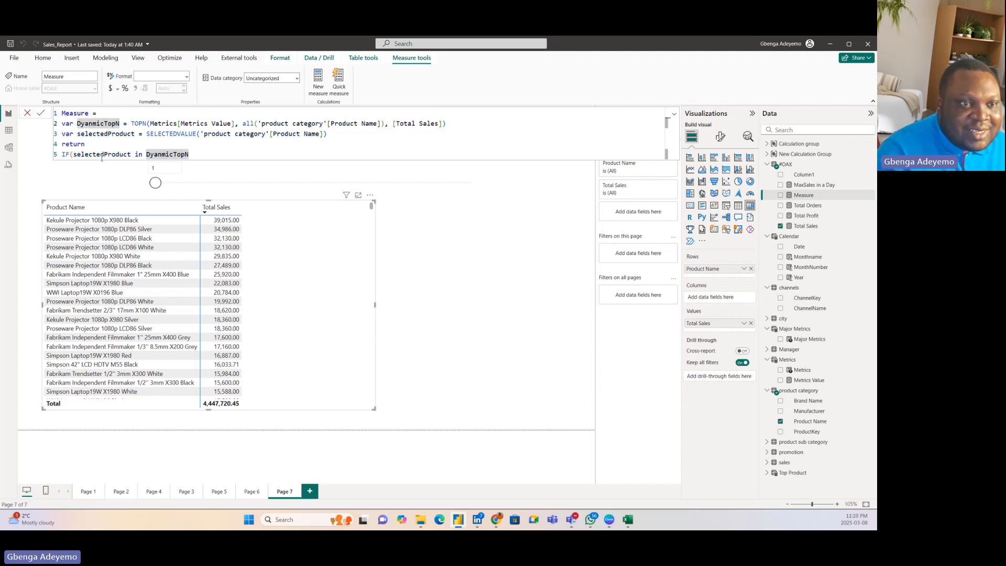
key("BackSpace")
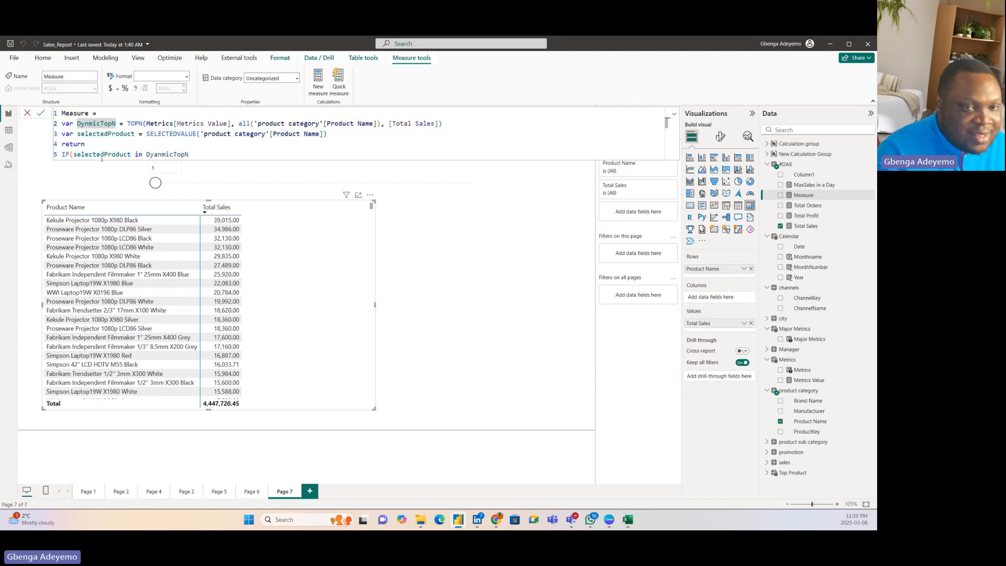
type("a")
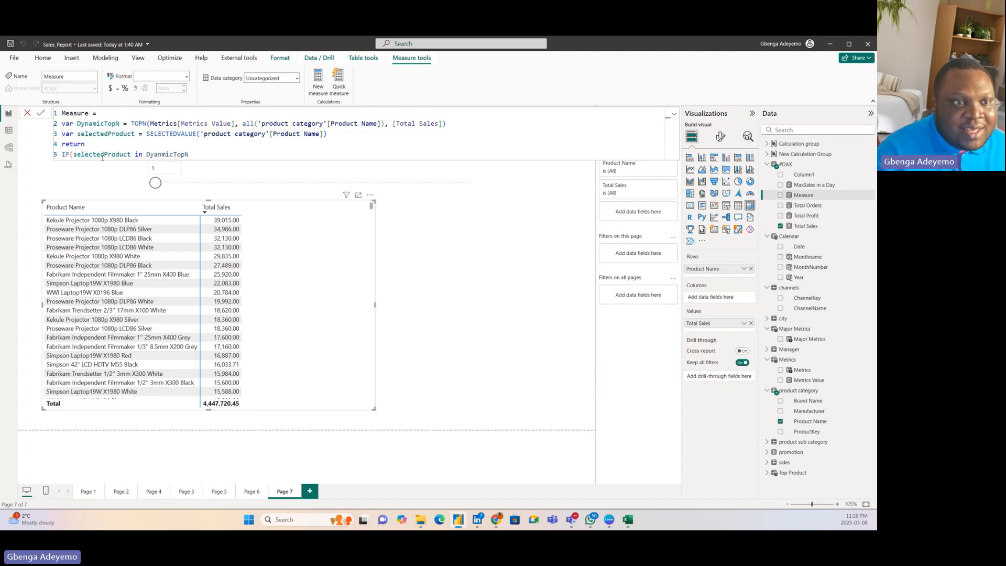
left_click(202, 155)
key("BackSpace")
key("BackSpace")
key("BackSpace")
key("BackSpace")
key("BackSpace")
key("BackSpace")
key("BackSpace")
key("BackSpace")
key("BackSpace")
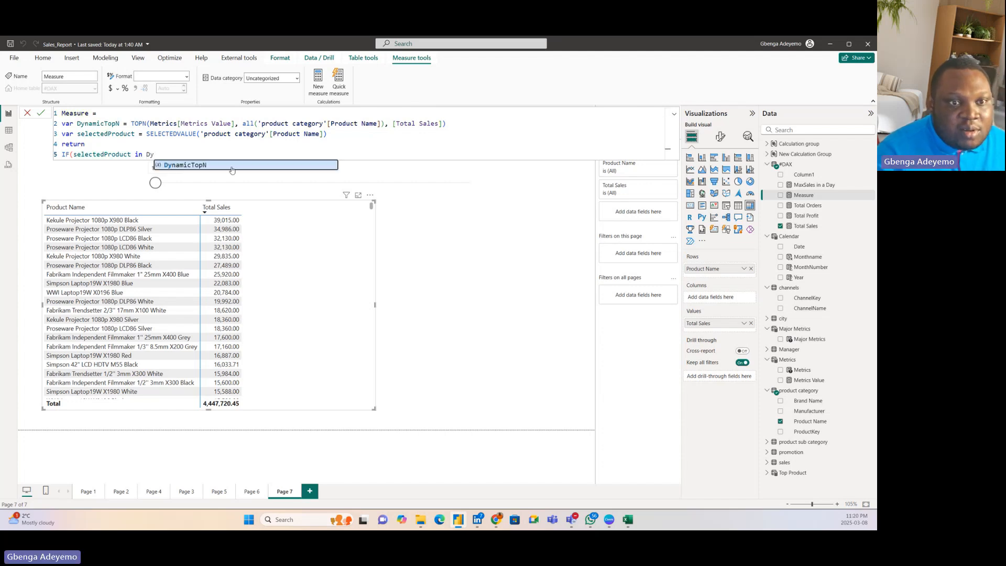
key("Tab")
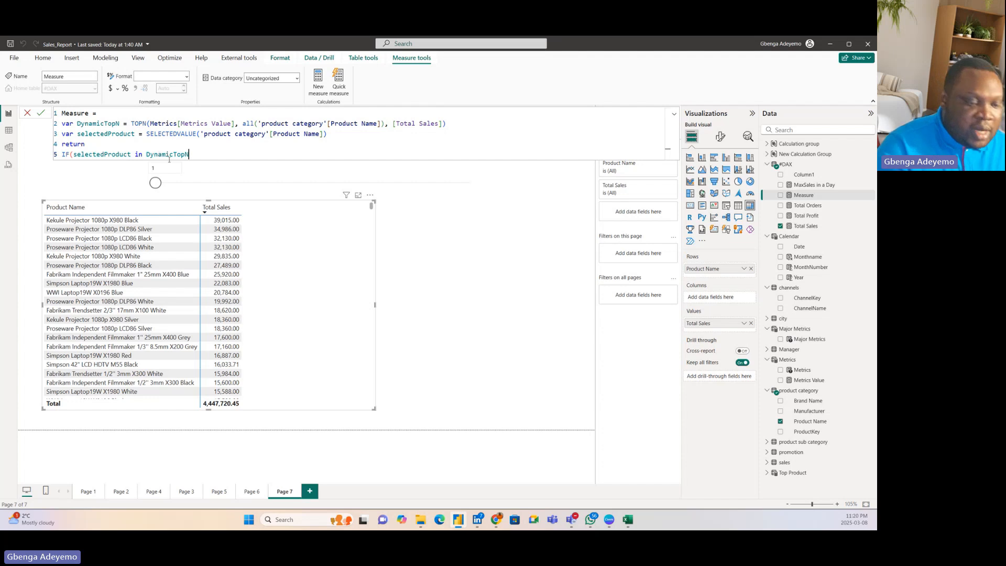
Step: Complete the IF function with 1 as the true result and 0 as the false result
type(", 1")
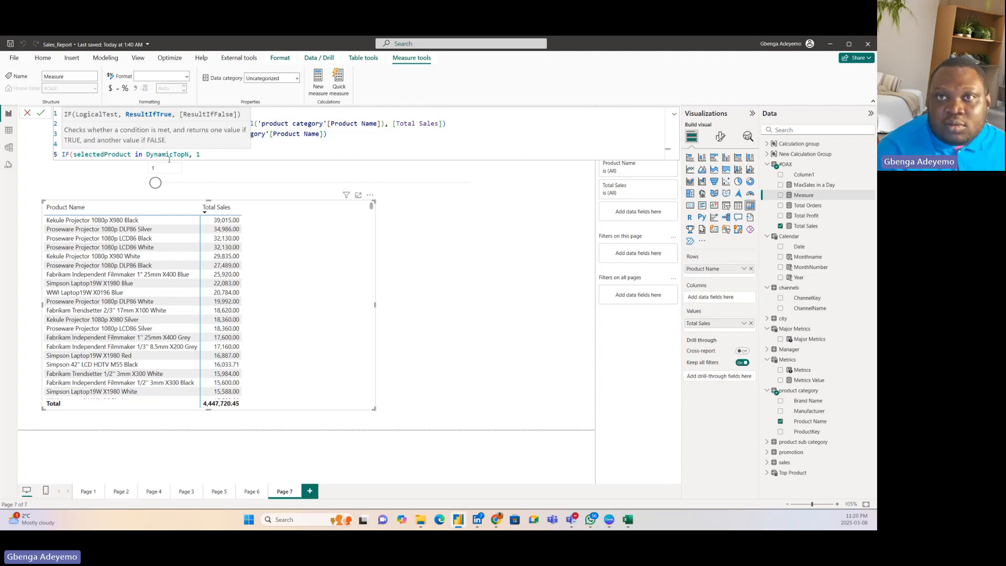
type(", ")
type("0)")
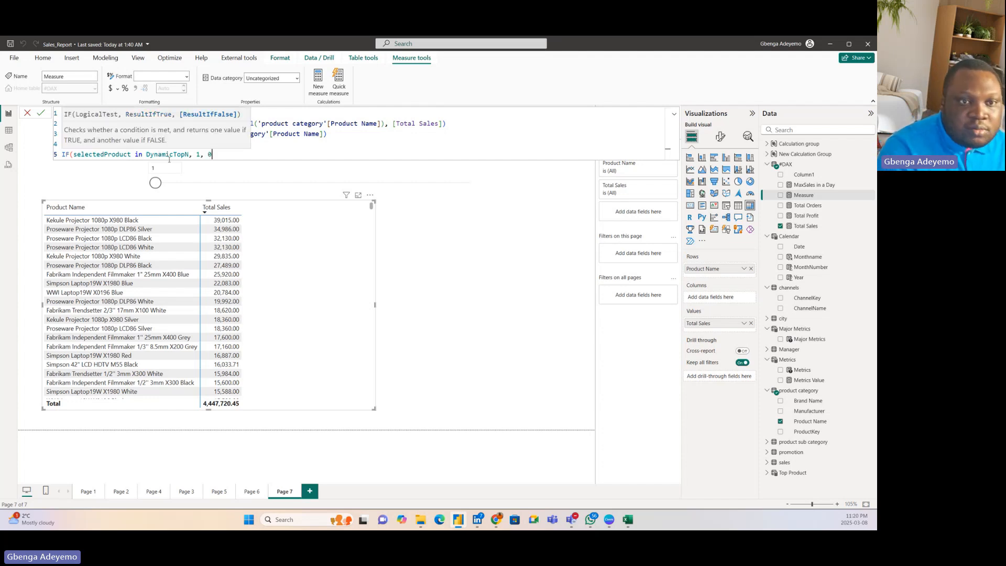
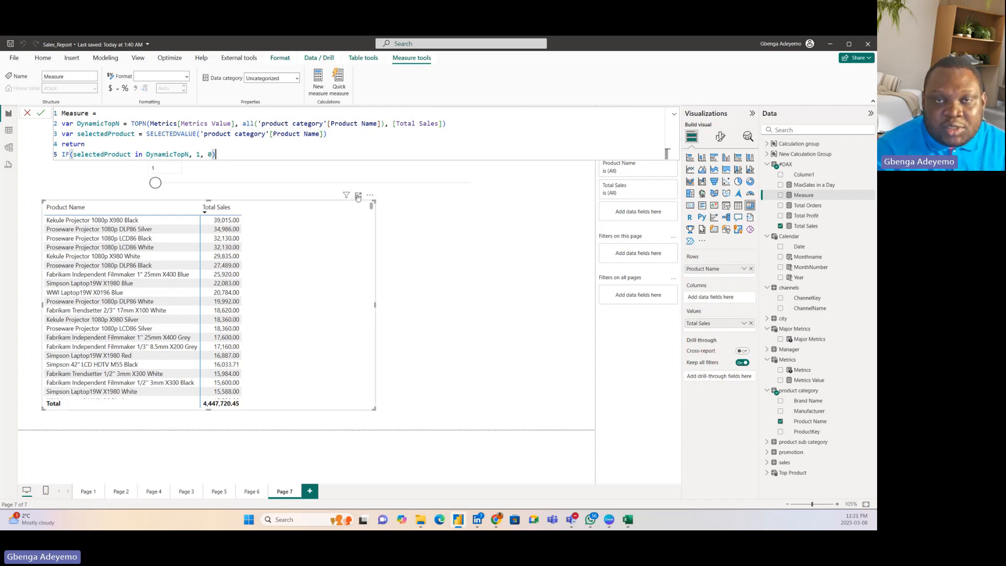
Step: Commit the dynamic TOPN measure formula and add Measure to the product matrix as a value column
left_click(205, 124)
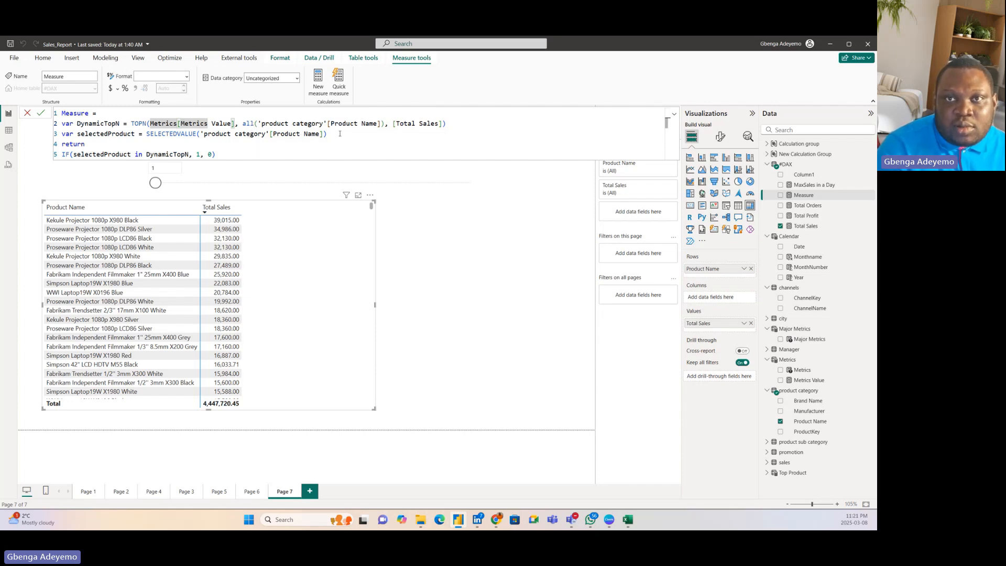
left_click(457, 122)
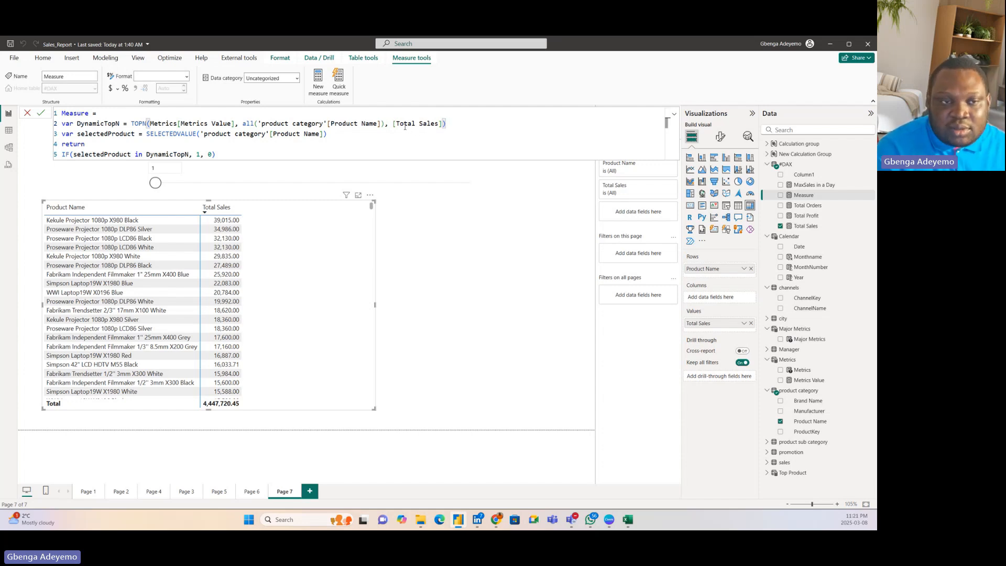
left_click(115, 136)
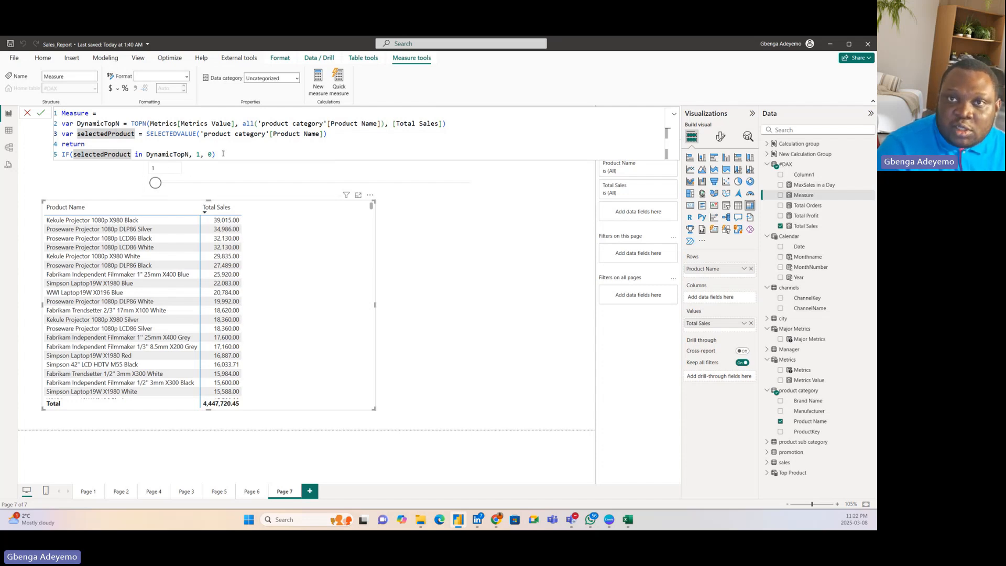
left_click(41, 113)
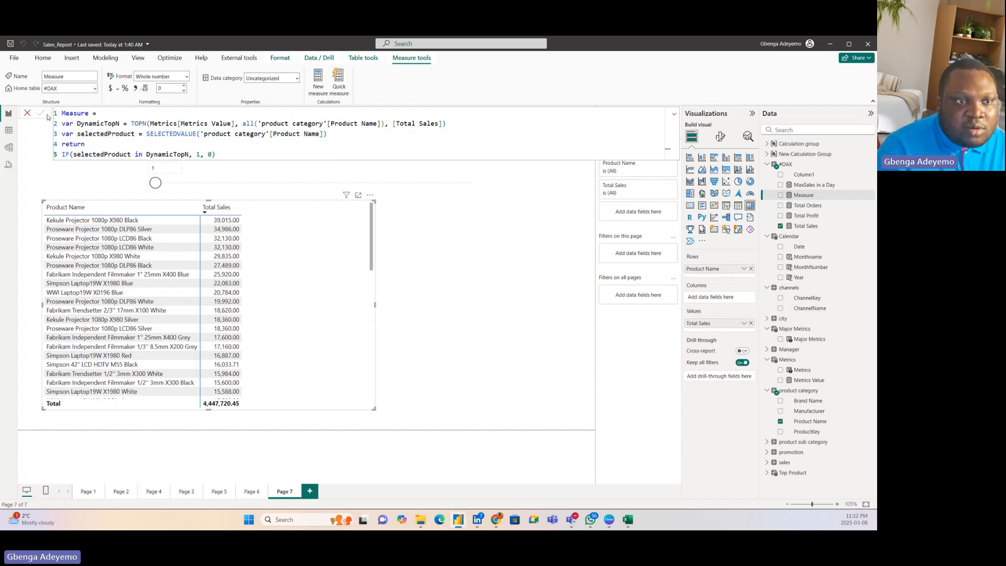
left_click(28, 115)
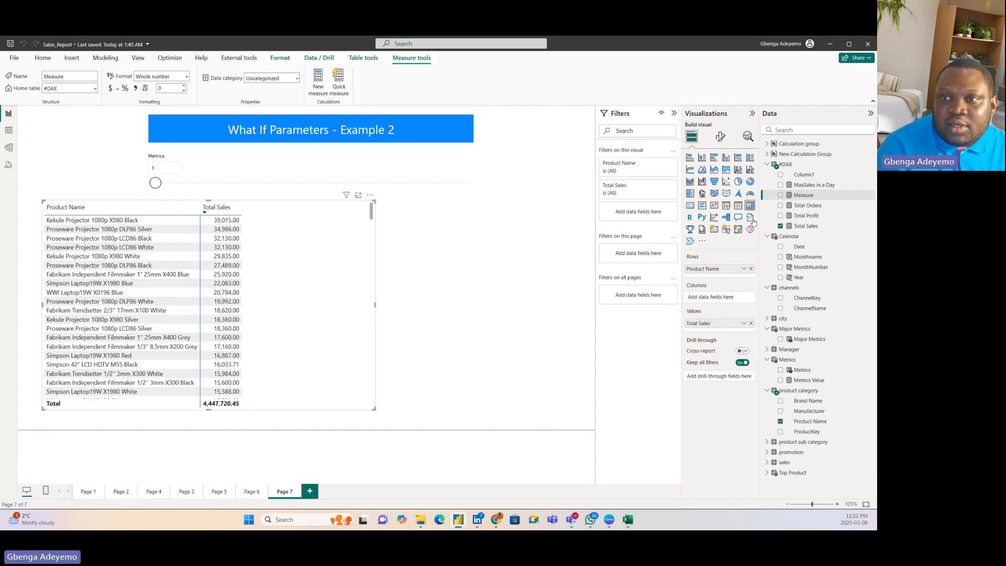
left_click_drag(811, 195, 306, 249)
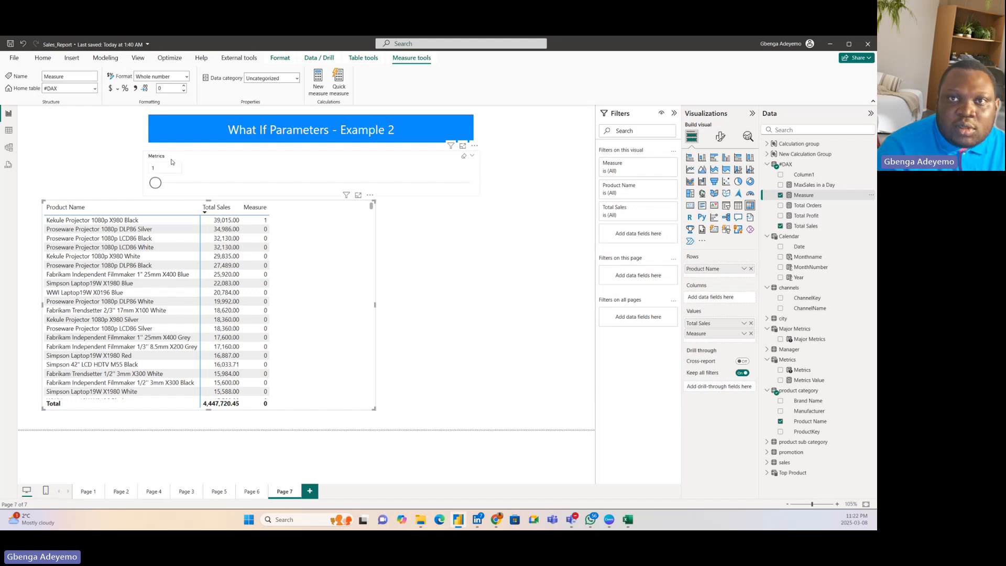
Step: Try the Metrics slicer at 3, 10 and 17 to check the flagged products, and return it to 1
left_click_drag(155, 183, 181, 183)
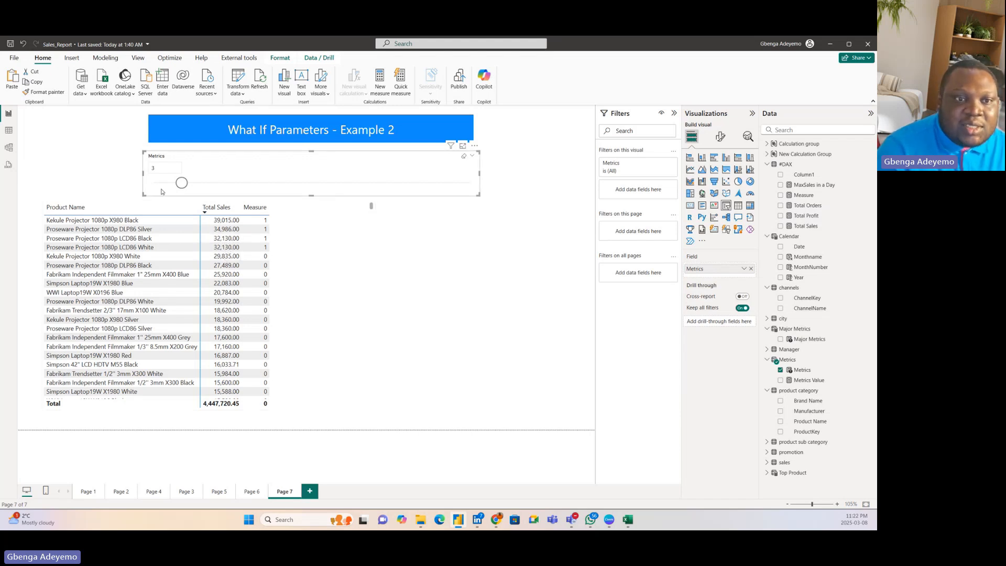
left_click_drag(182, 183, 274, 184)
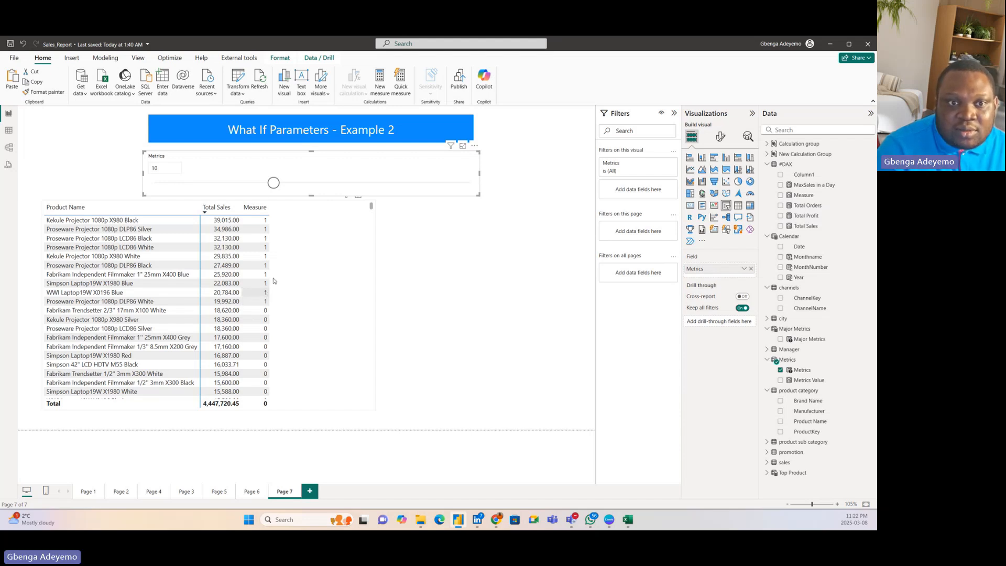
left_click_drag(273, 183, 365, 184)
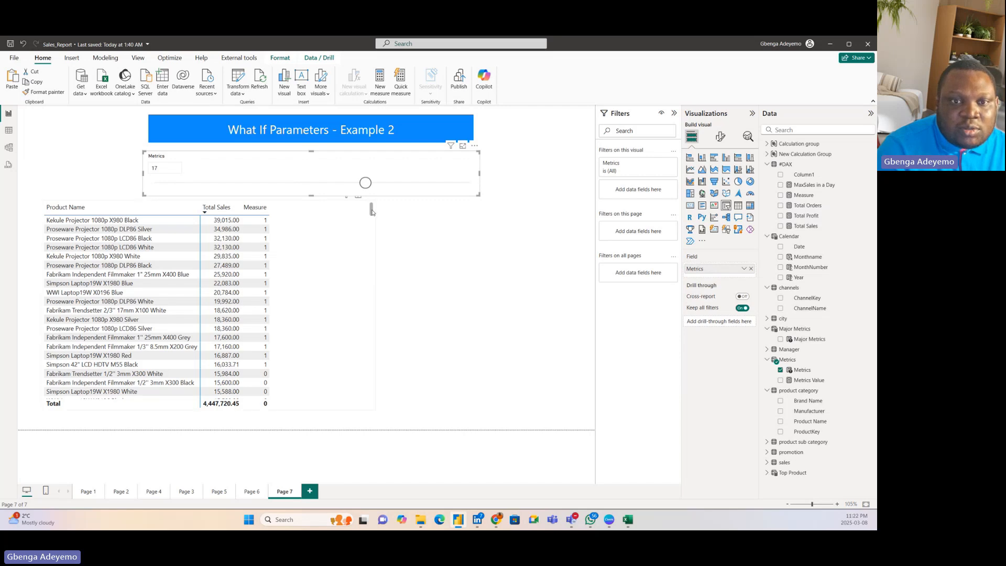
mouse_move(372, 211)
left_mouse_down()
mouse_move(360, 243)
mouse_move(373, 288)
mouse_move(371, 206)
left_mouse_up()
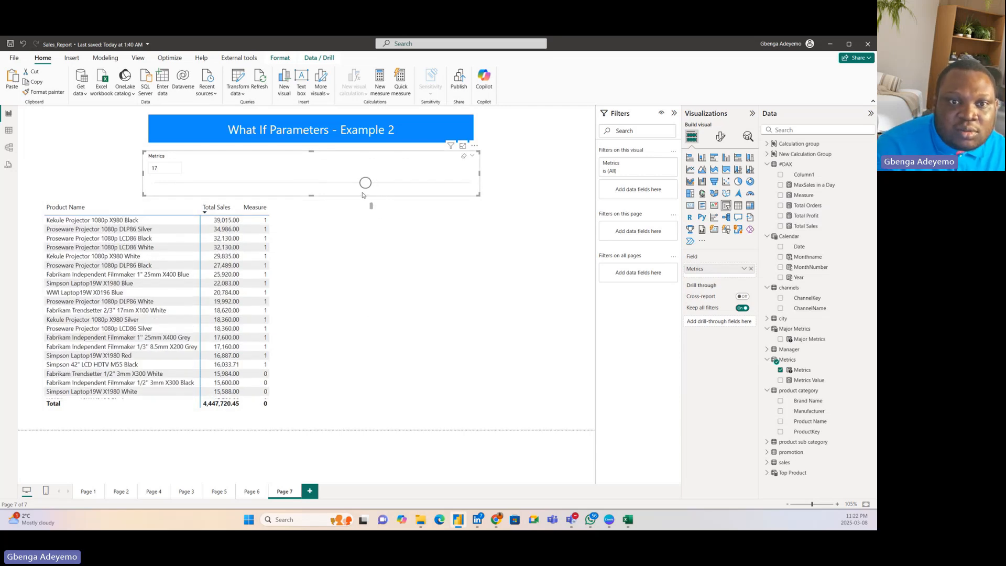
left_click_drag(365, 184, 155, 186)
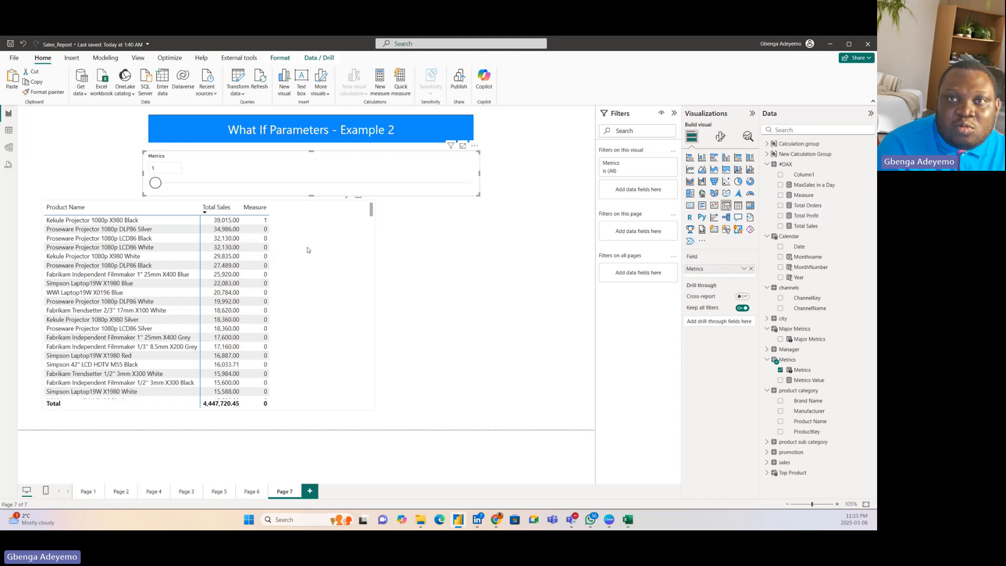
Step: Filter the product matrix to items where Measure is 1, and try the Metrics slicer at 6 and 11
left_click(318, 281)
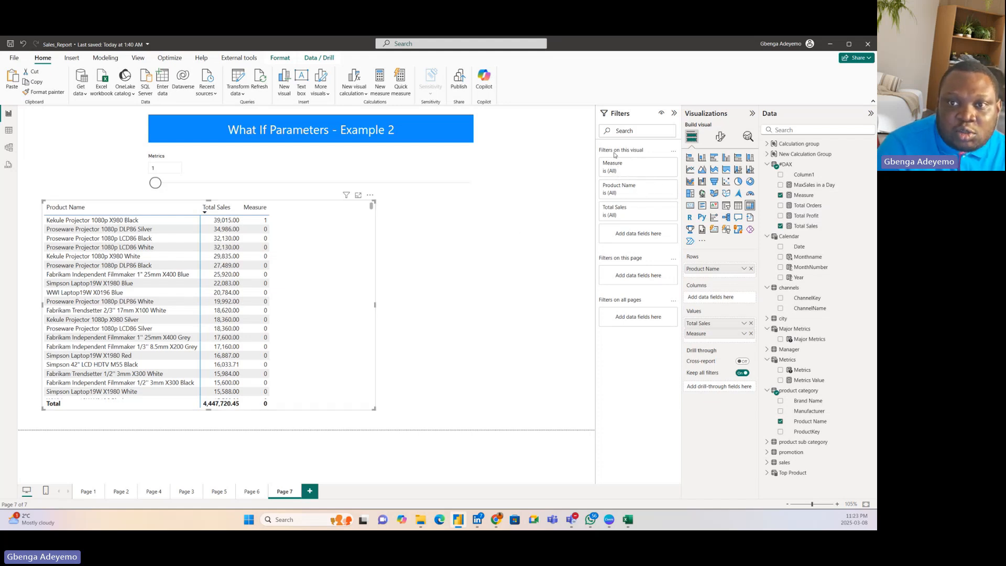
left_click(661, 163)
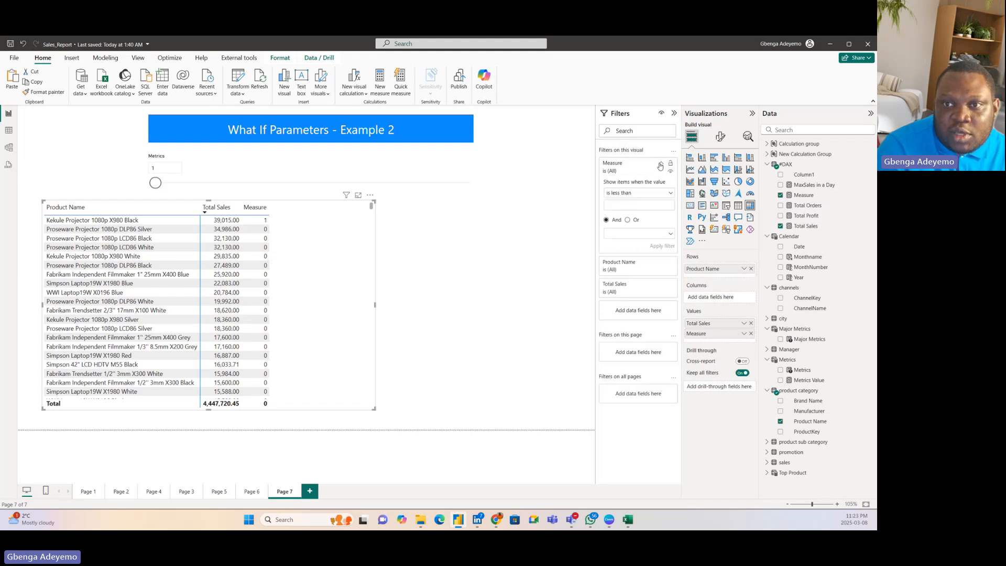
left_click(639, 193)
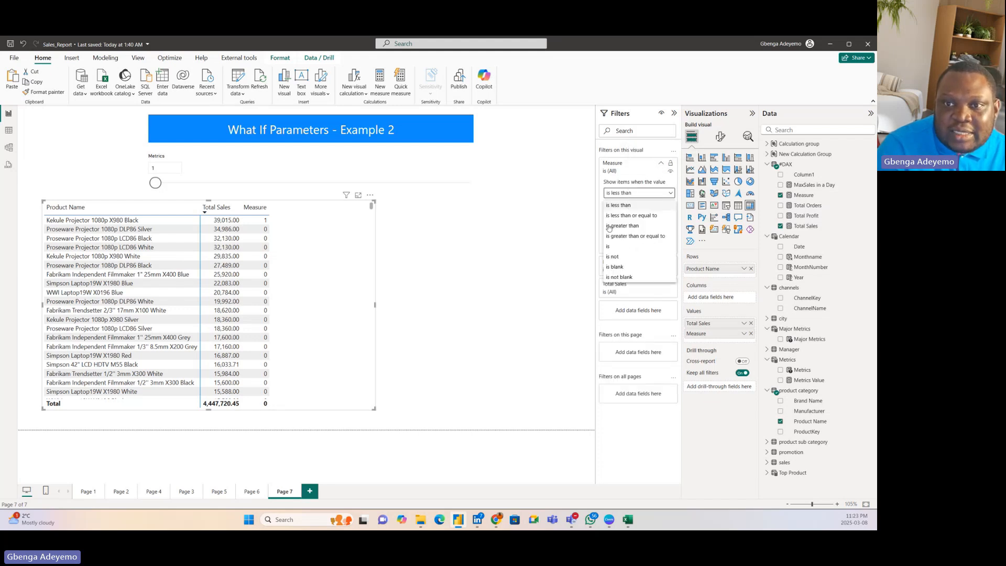
left_click(624, 245)
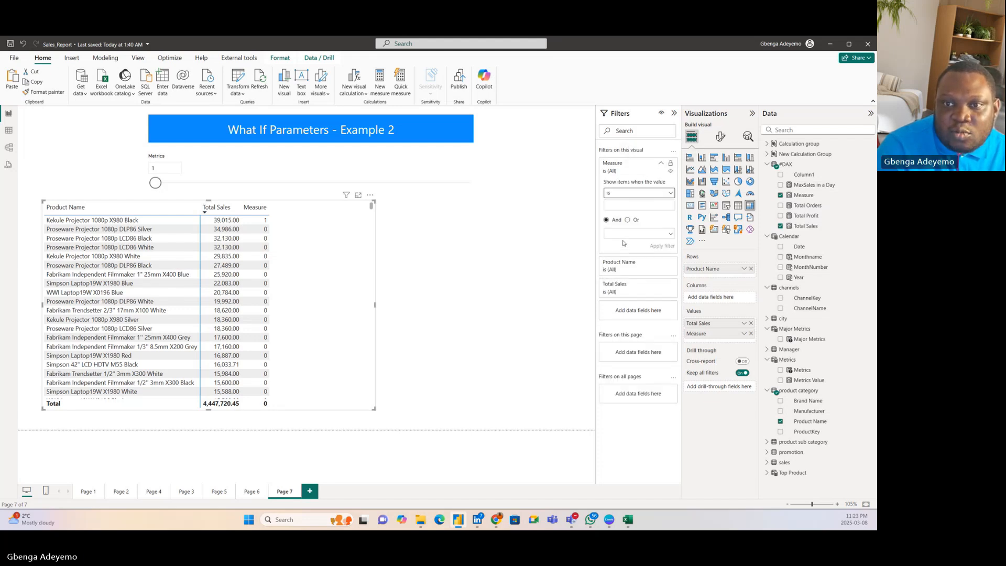
left_click(626, 205)
type("1")
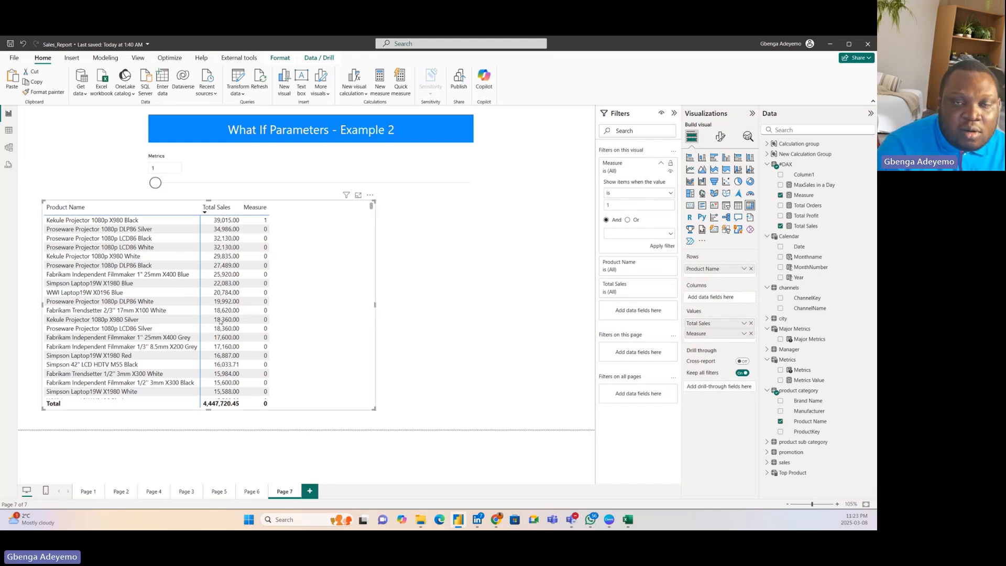
left_click(659, 247)
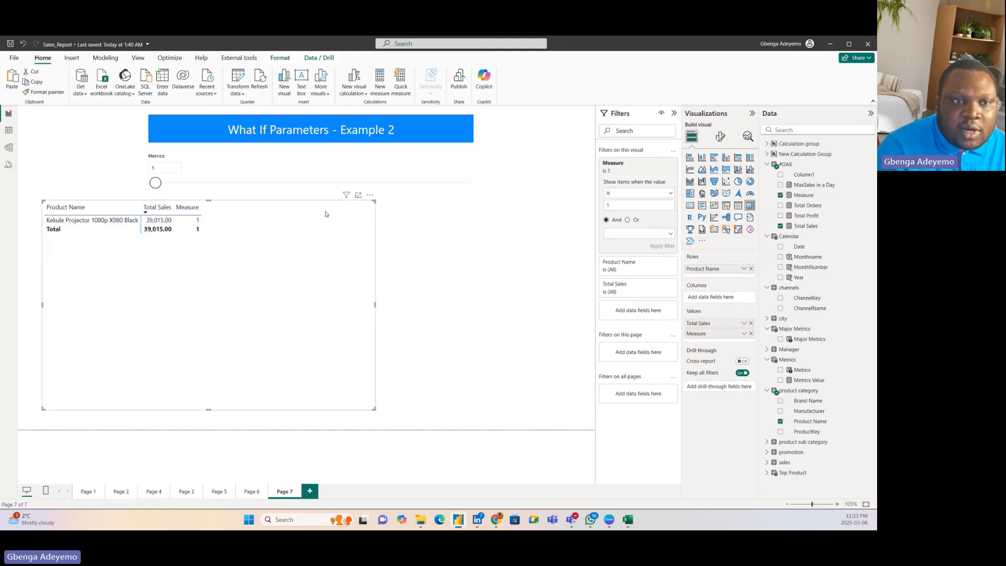
left_click_drag(155, 184, 223, 187)
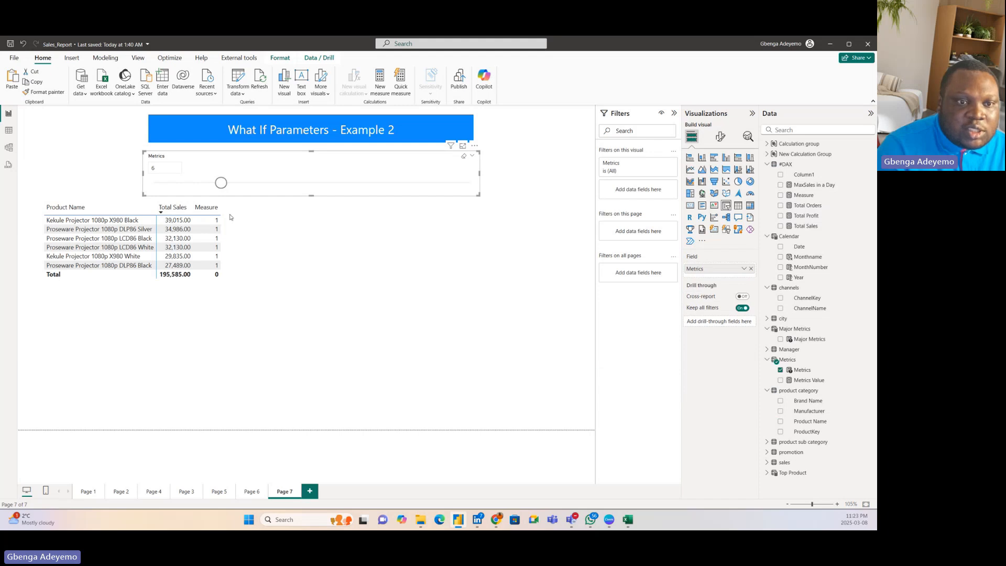
left_click_drag(220, 183, 286, 183)
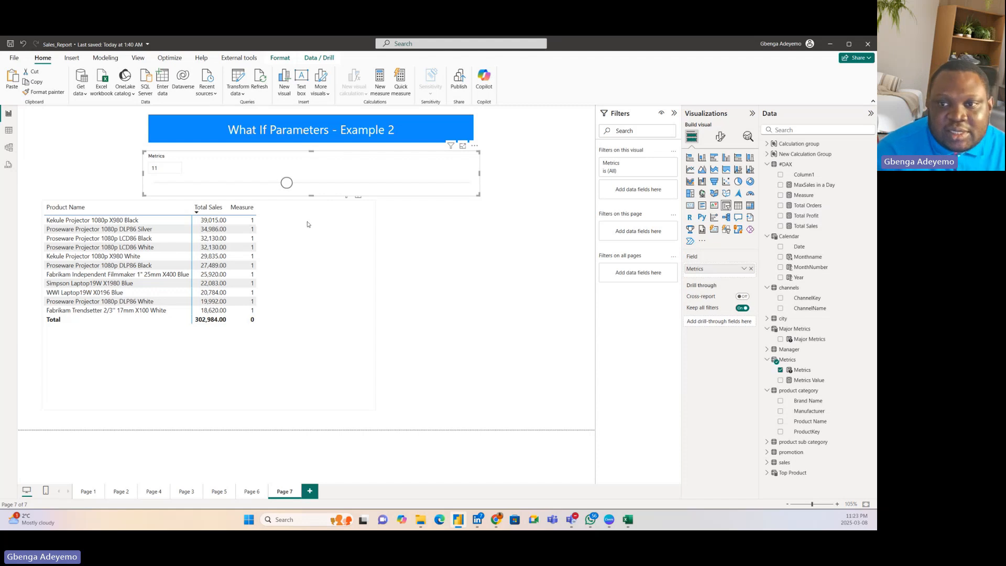
Step: Remove the Measure column from the matrix while keeping its filter, and move the matrix beneath the Metrics slicer
left_click(296, 272)
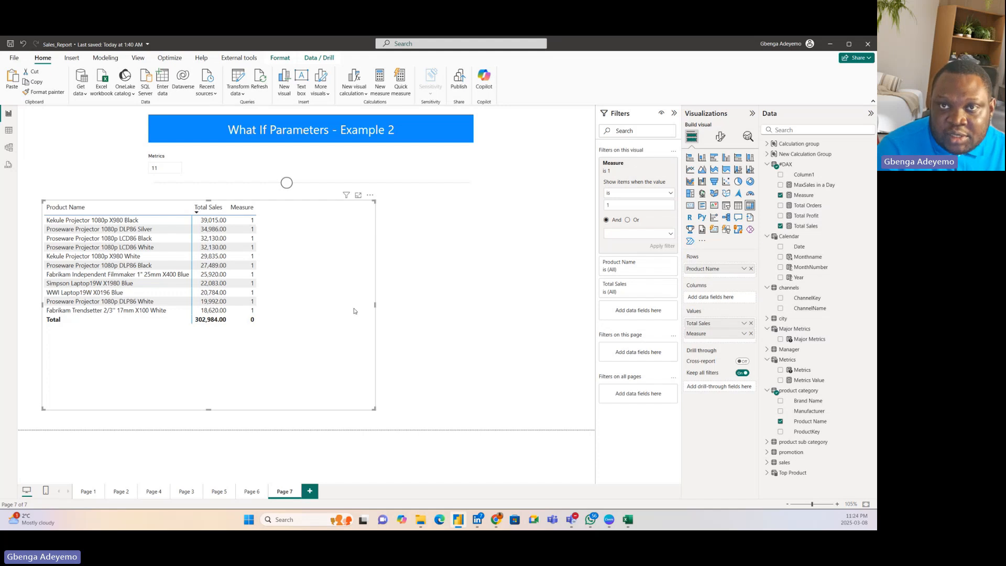
left_click(751, 334)
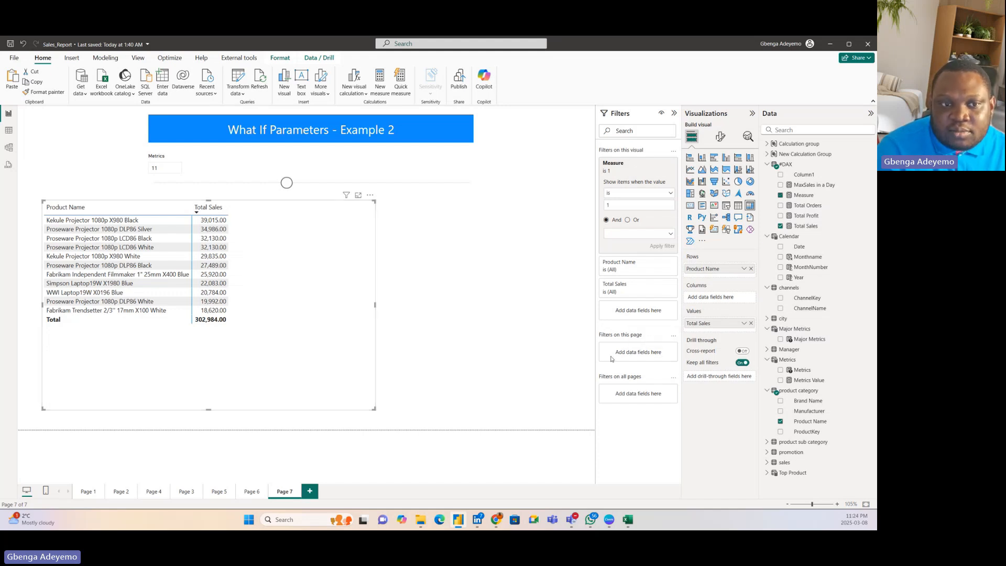
left_click(630, 175)
left_click_drag(261, 317, 339, 321)
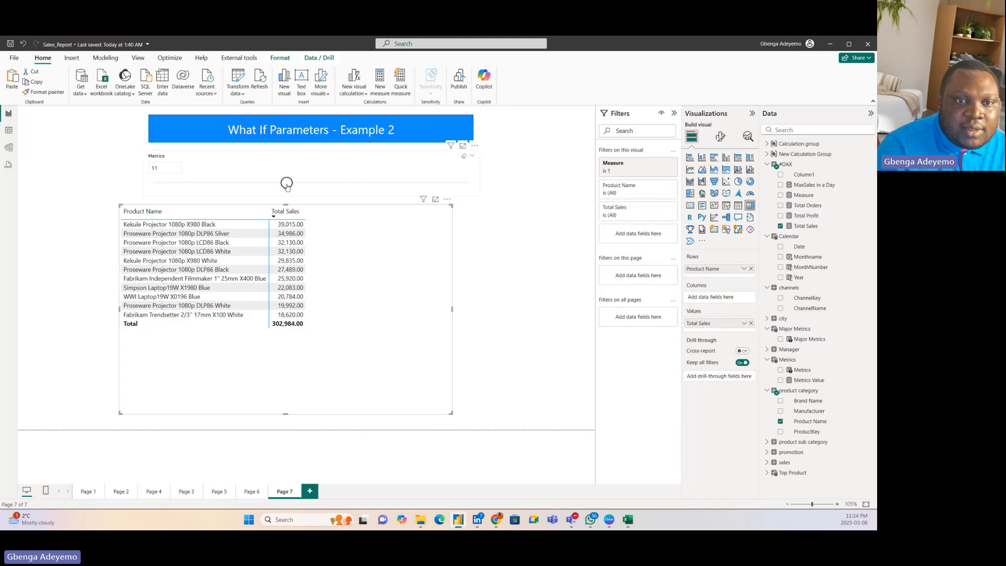
Step: Try the Metrics slicer at 20 and 12, and place the matrix with a narrower width along the page's left side
left_click_drag(287, 182, 405, 183)
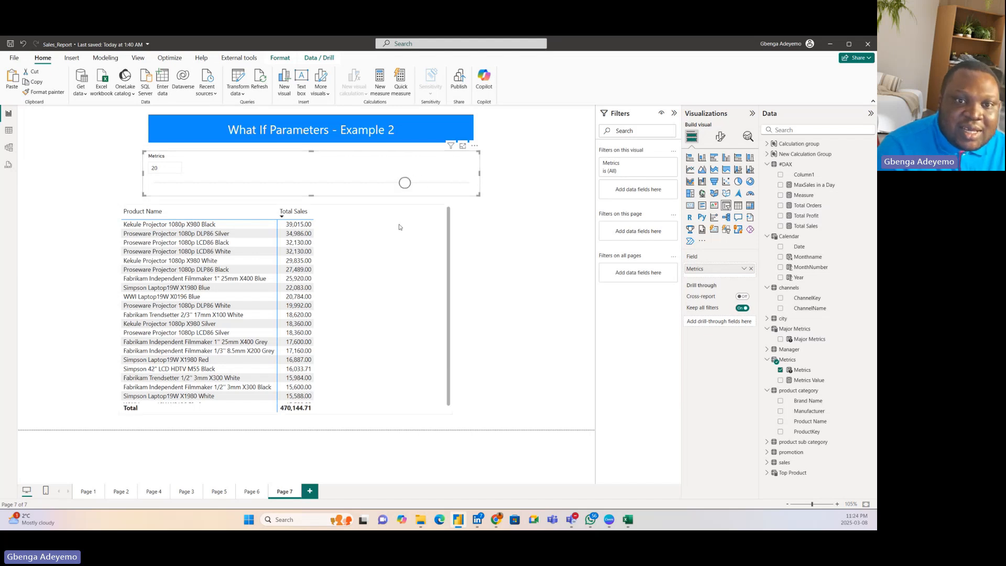
left_click(330, 261)
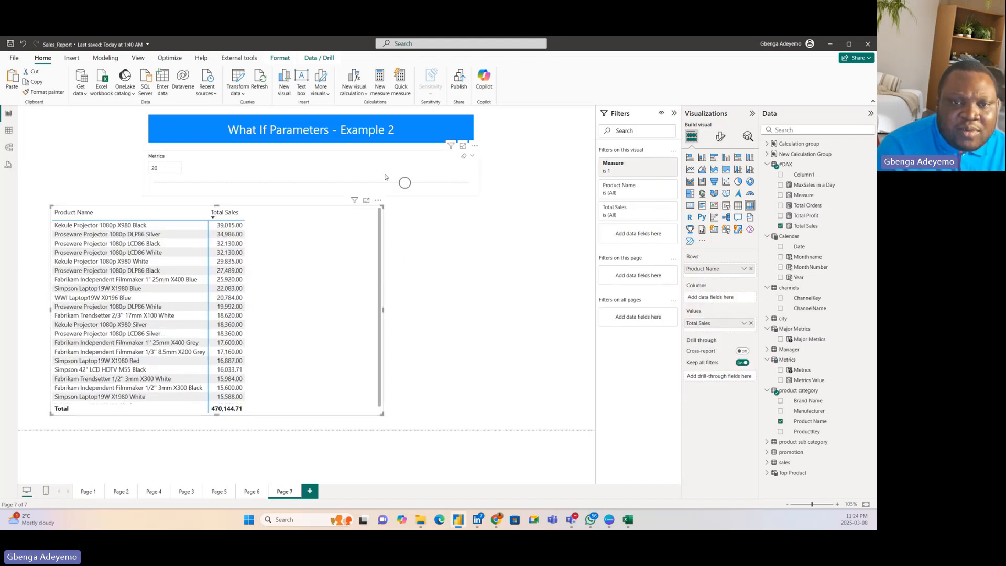
left_click_drag(404, 183, 299, 184)
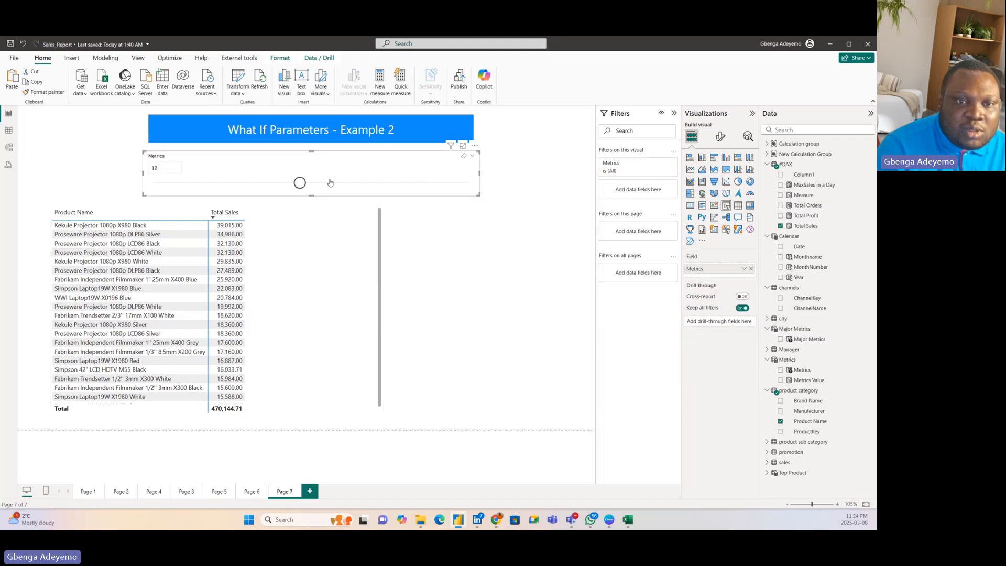
left_click(278, 275)
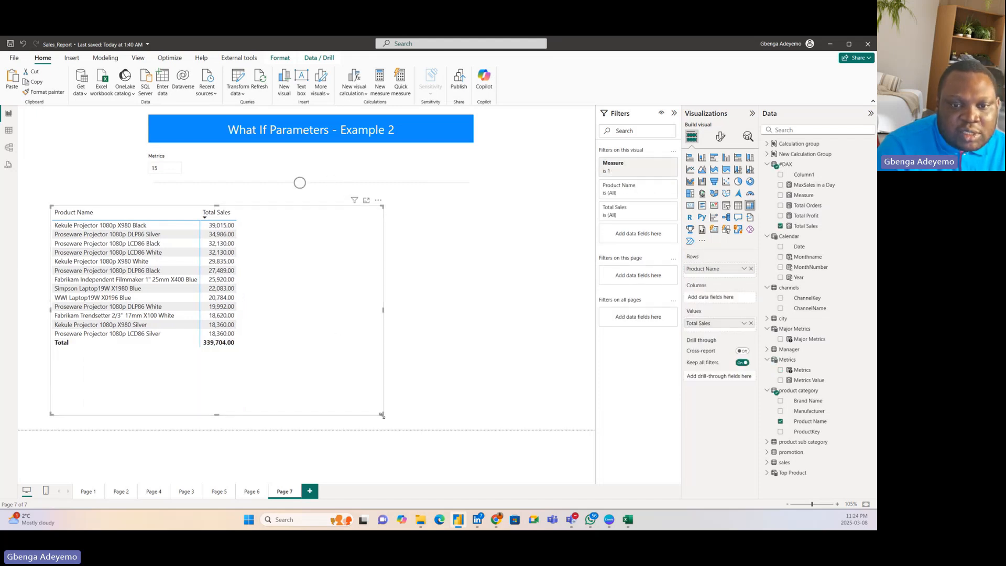
Step: Add a small Total Sales card in the page's lower right area and set the Metrics slicer to 19
left_click(418, 322)
left_click(690, 205)
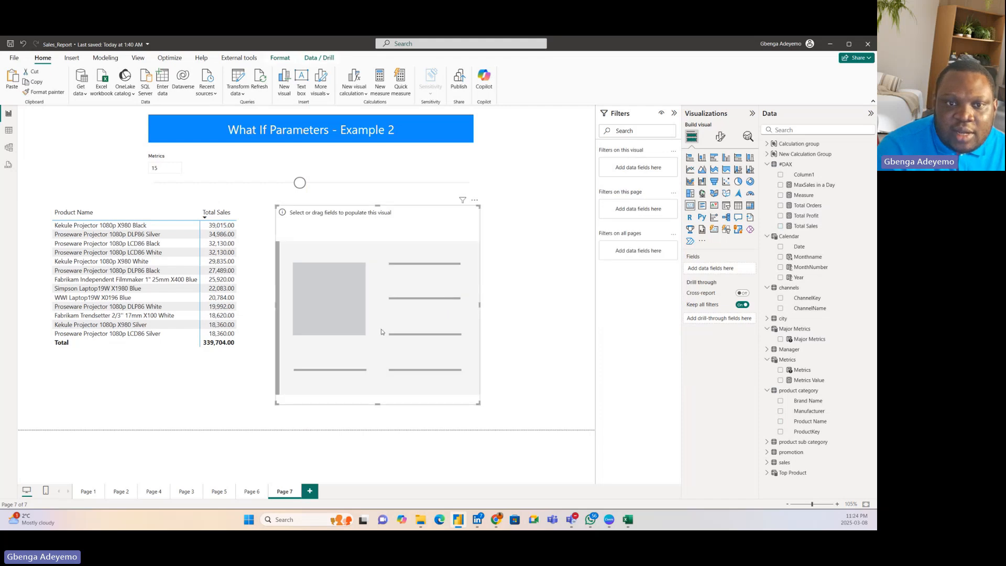
left_click_drag(541, 415, 480, 299)
left_click_drag(396, 276, 482, 384)
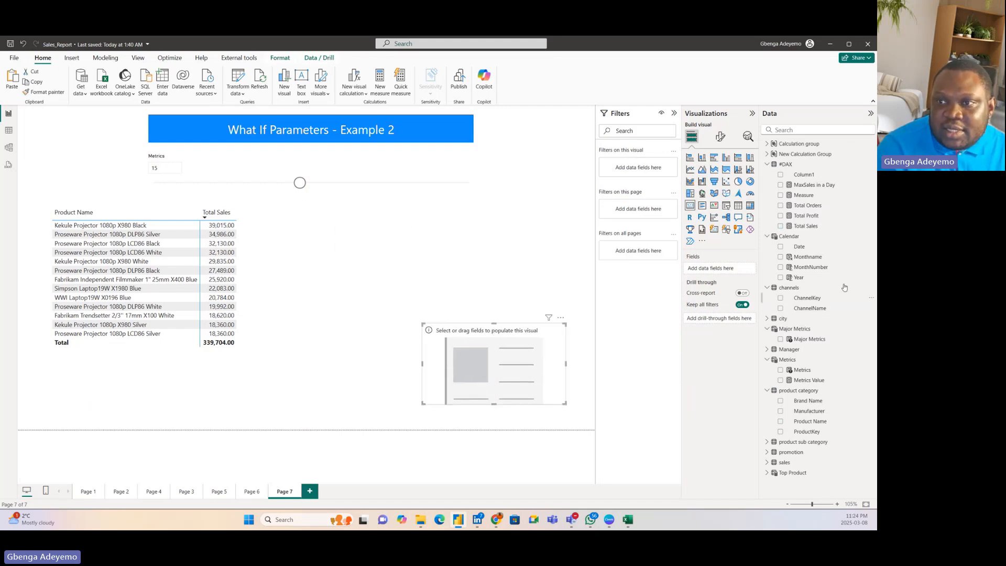
left_click_drag(817, 229, 509, 392)
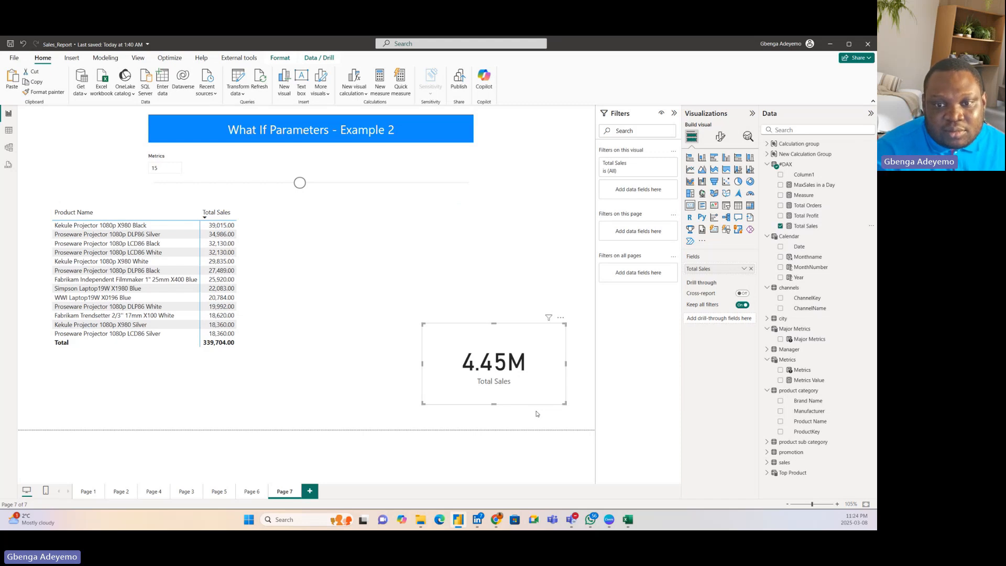
left_click_drag(538, 386, 553, 375)
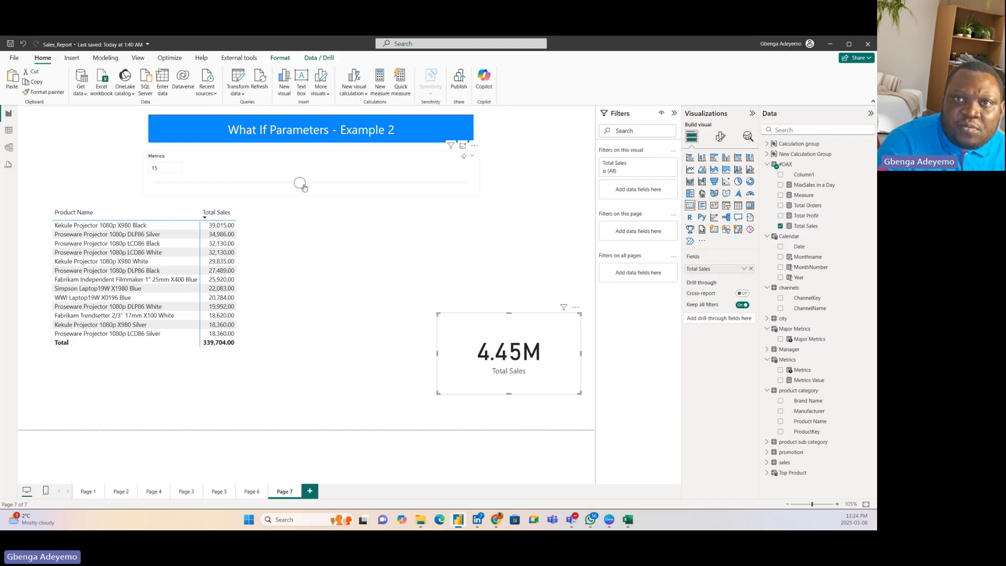
left_click_drag(300, 183, 388, 186)
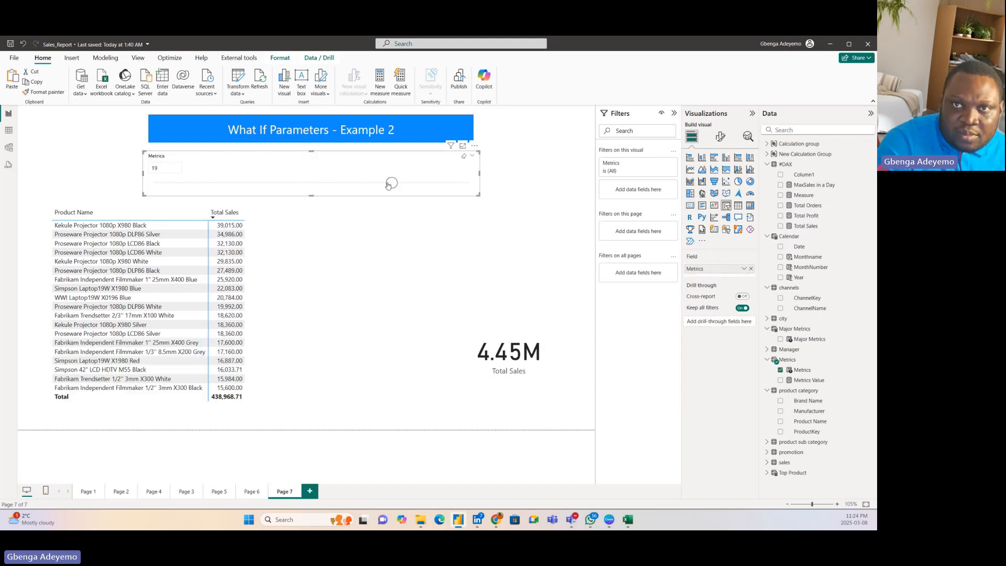
Step: Shrink the Total Sales card, duplicate it, and arrange the two cards side by side beneath the Metrics slicer, beside the matrix
left_click(520, 365)
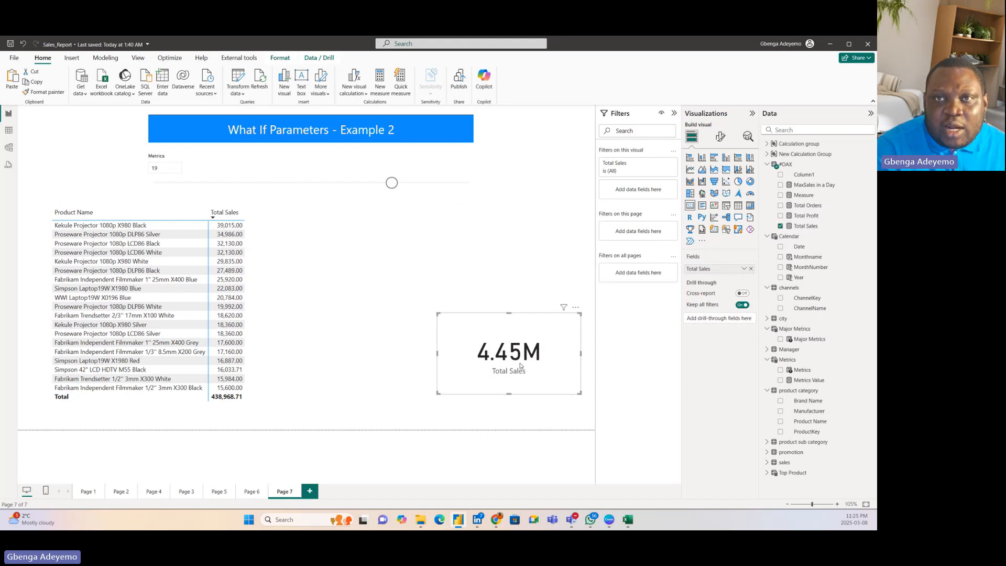
left_click_drag(507, 347, 526, 306)
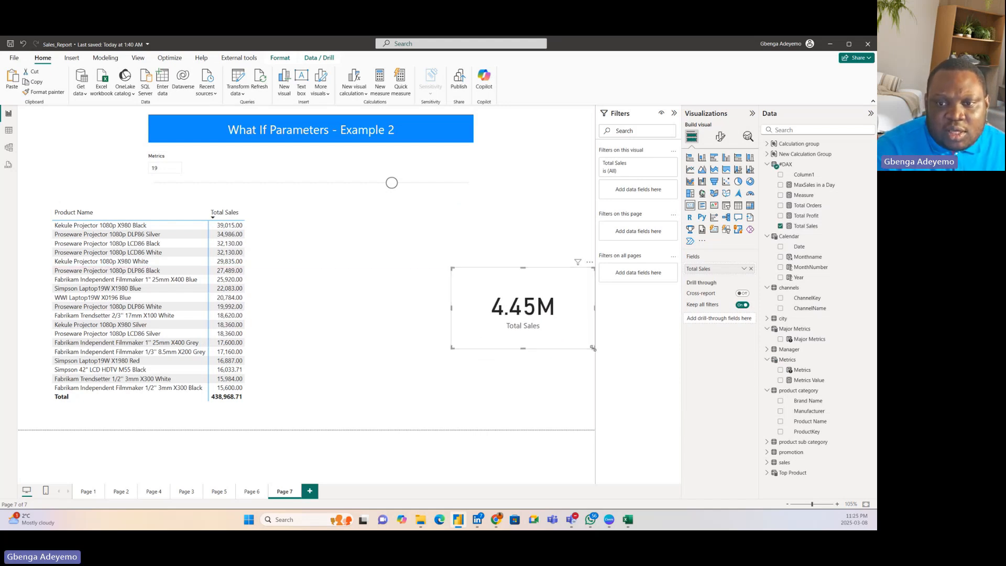
left_click_drag(593, 349, 506, 358)
key("ctrl+c")
key("ctrl+v")
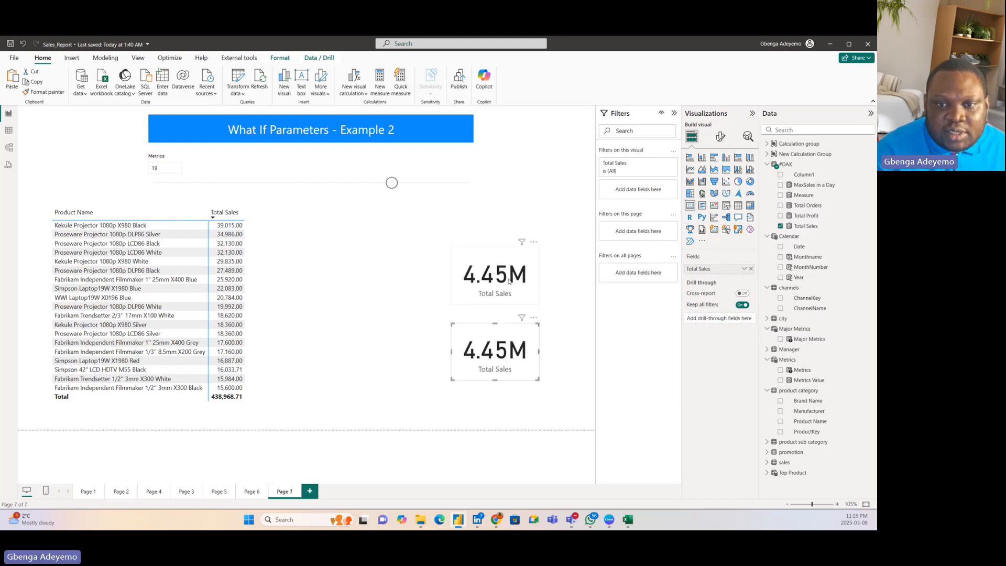
left_click_drag(509, 281, 374, 246)
left_click_drag(493, 352, 478, 234)
left_click(367, 253)
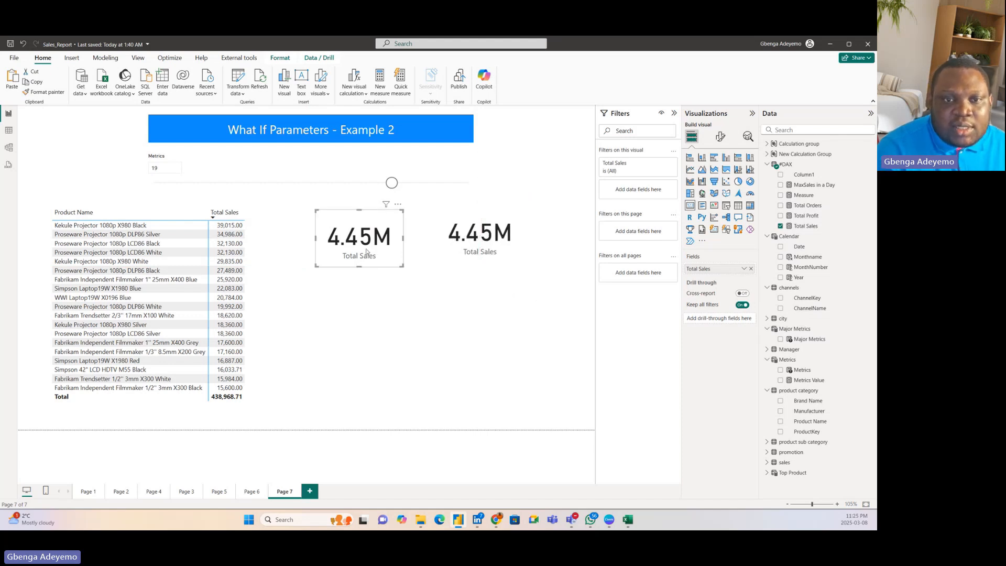
Step: Move the left Total Sales card up and slightly right, just beneath the slicer, and set the Metrics slicer to 13
left_click_drag(365, 245, 377, 231)
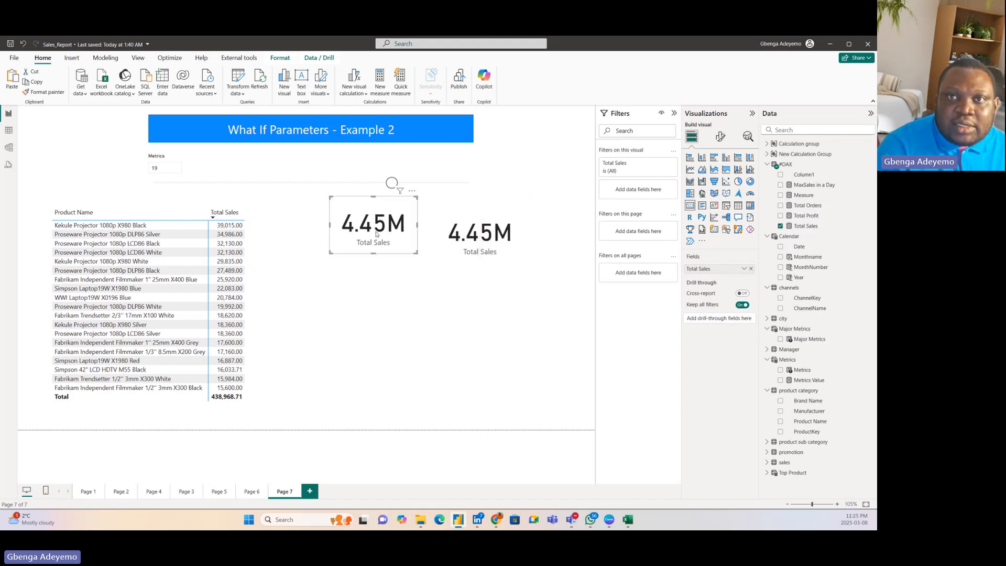
left_click_drag(392, 183, 354, 181)
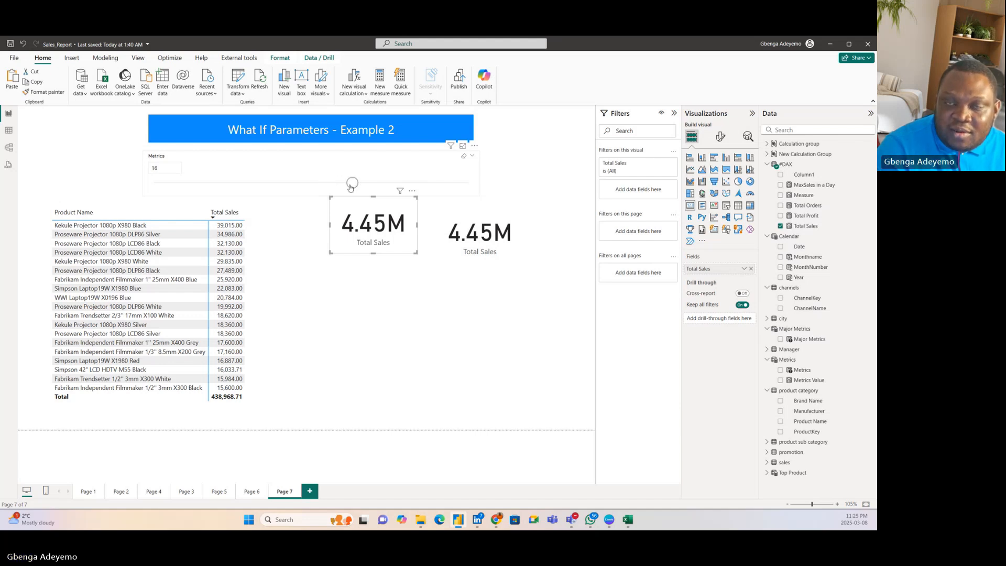
left_click_drag(351, 184, 313, 183)
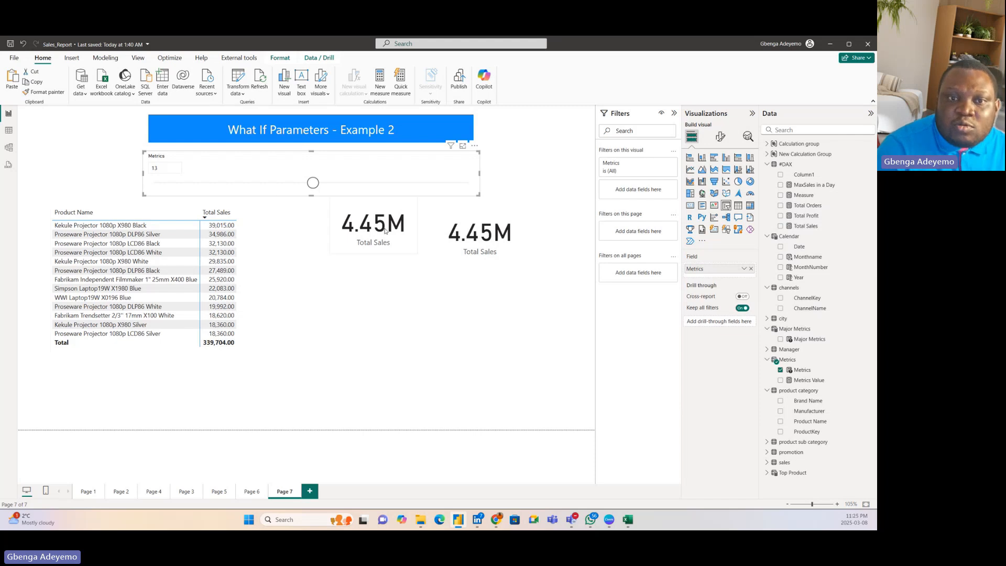
mouse_move(385, 231)
left_mouse_down()
mouse_move(382, 240)
mouse_move(387, 230)
left_mouse_up()
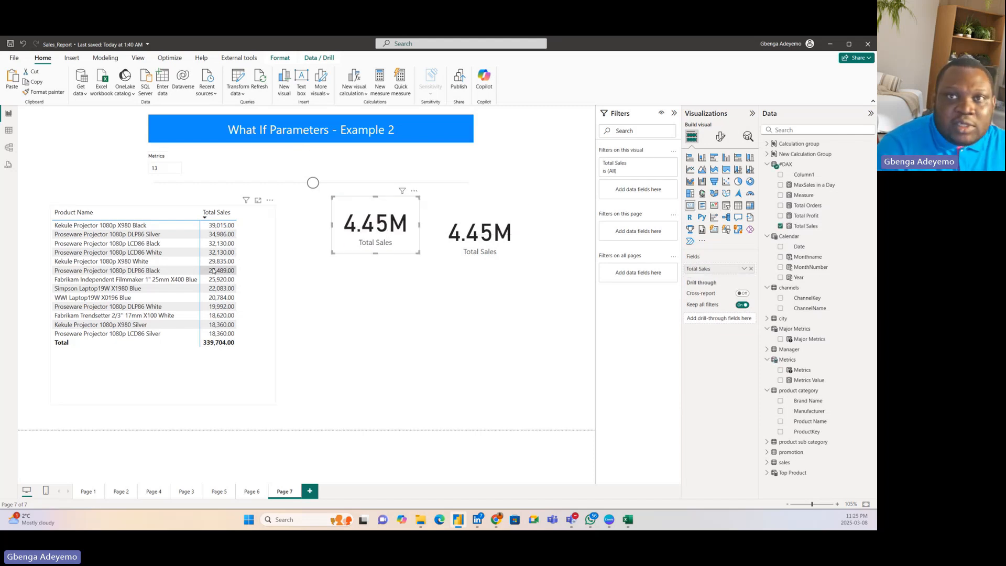
Step: Test cross-filtering with the DLP86 Black and LCD86 White projector rows, clear the selection, and move the second card level with the first
left_click(229, 272)
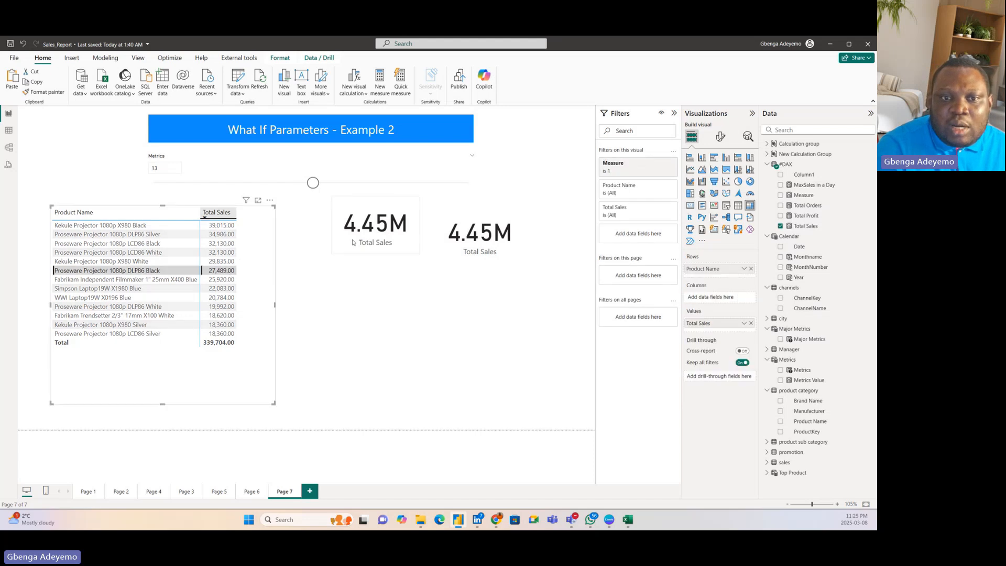
left_click(264, 324)
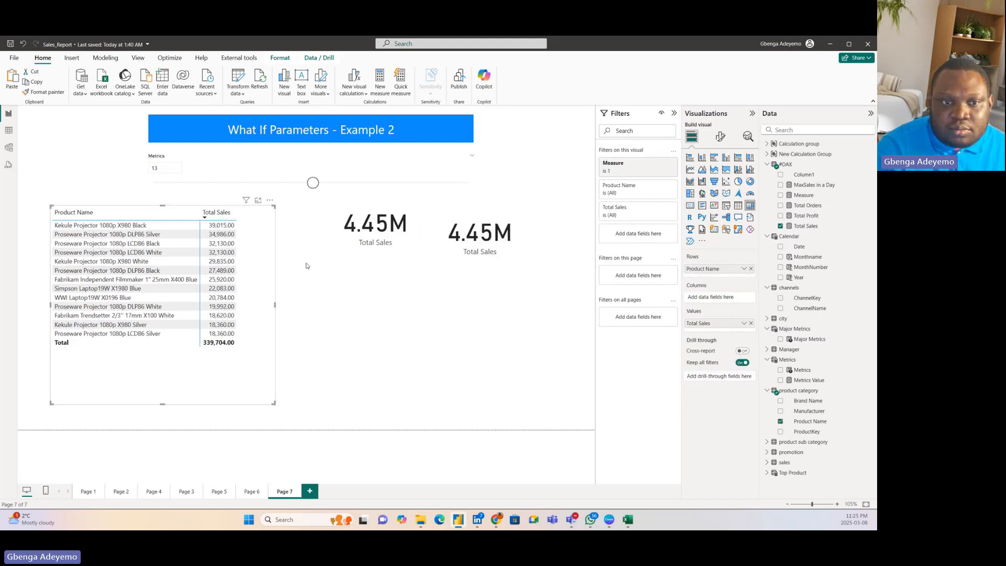
left_click(175, 252)
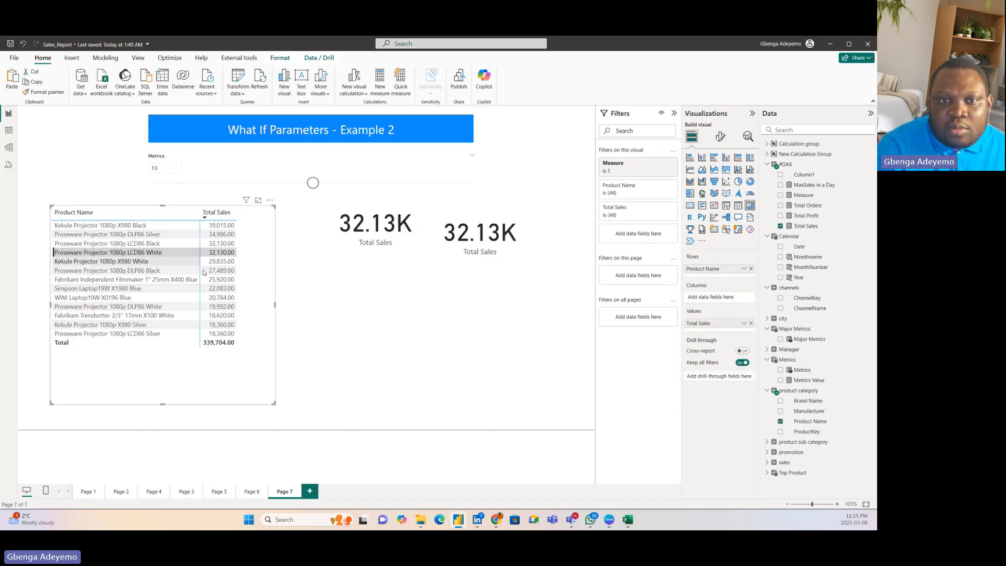
left_click(254, 287)
left_click_drag(486, 235, 488, 230)
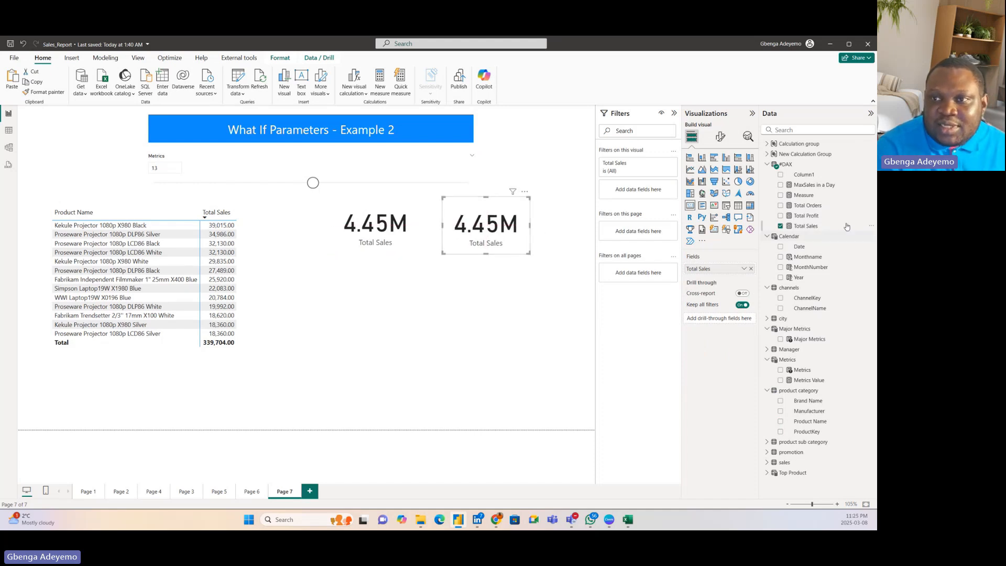
Step: Create a new measure named Total Sales (Visible Products) in the #DAX table
left_click(873, 165)
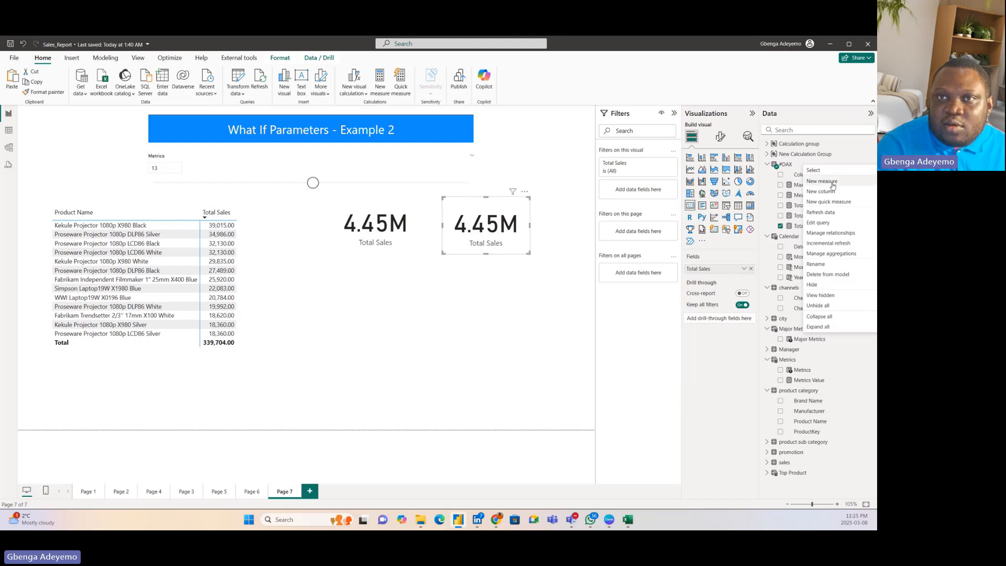
key("Escape")
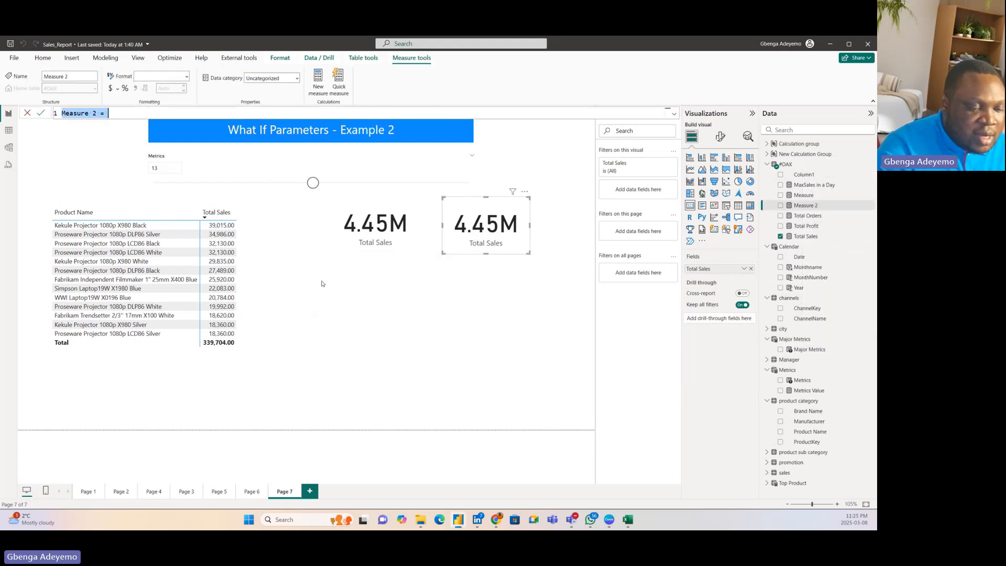
key("BackSpace")
type("T")
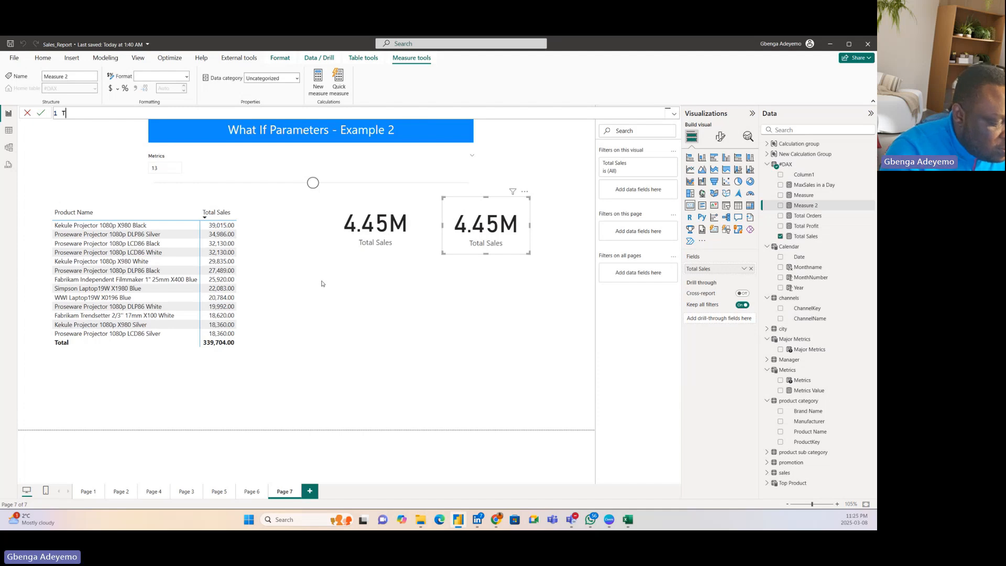
type("otal ")
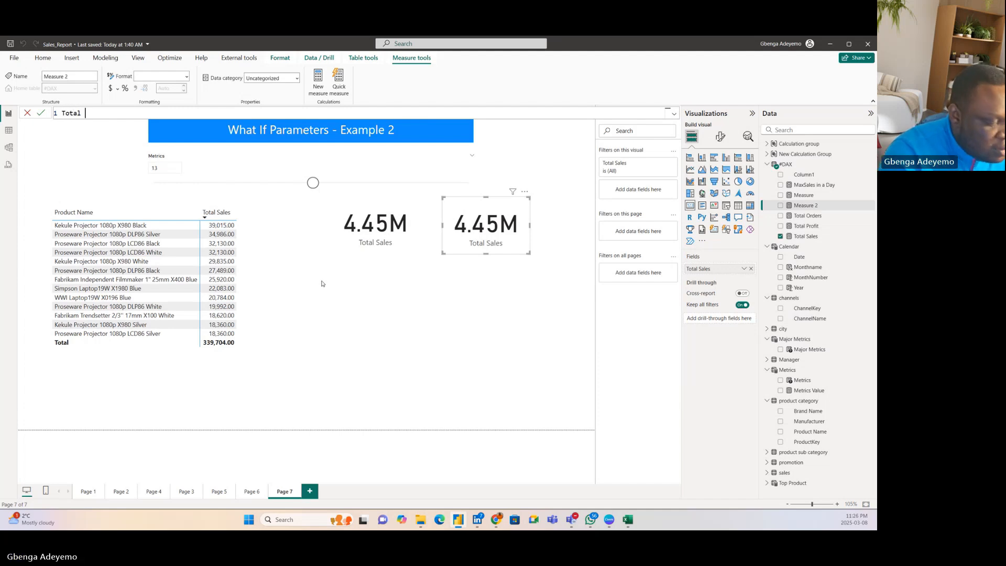
type("Sales ")
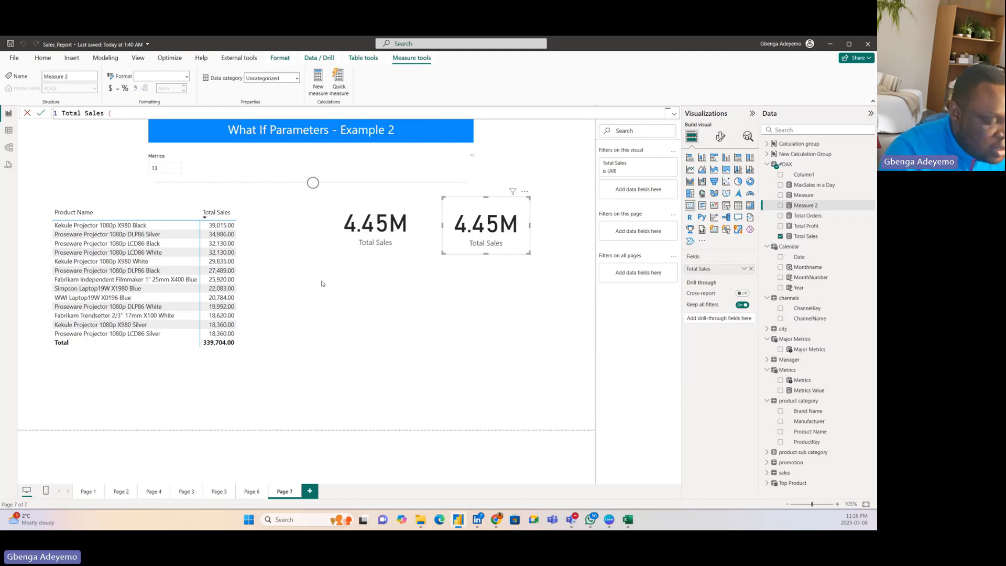
type("(Visible ")
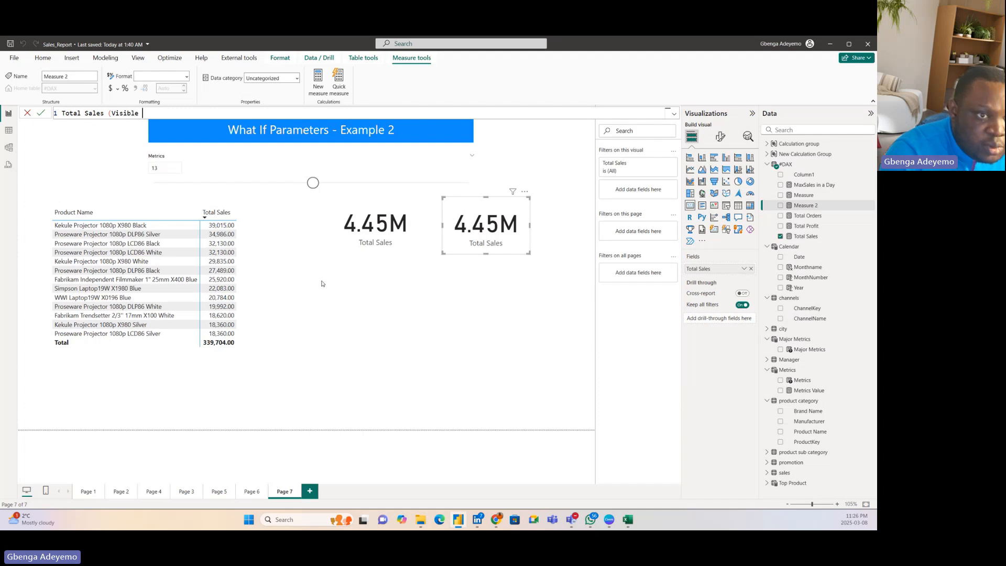
type("Pro")
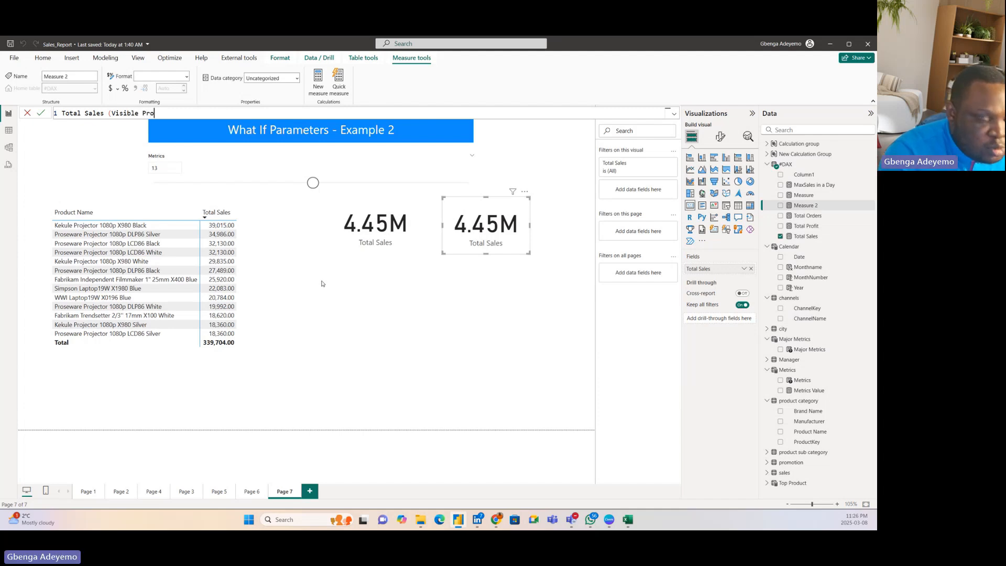
type("ducts)")
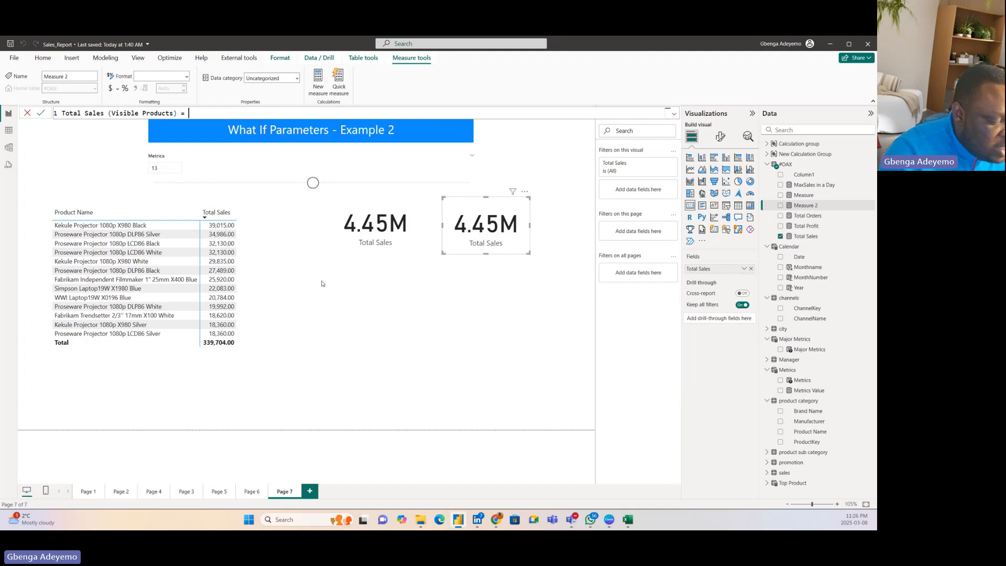
type(" =")
Step: Begin the measure's formula two lines below its name with CALCULATE, using [Total Sales] as the expression
key("shift+Return")
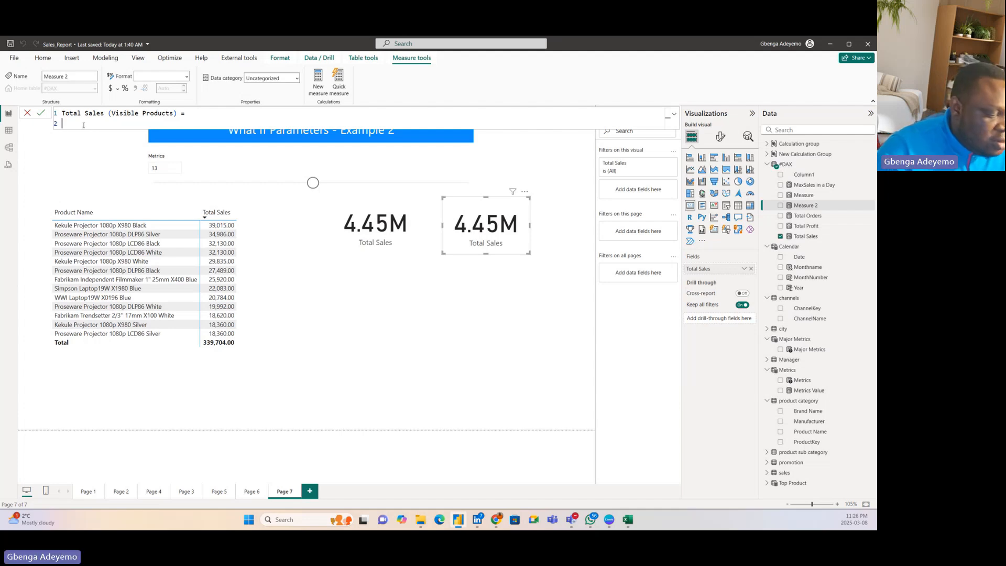
key("shift+Return")
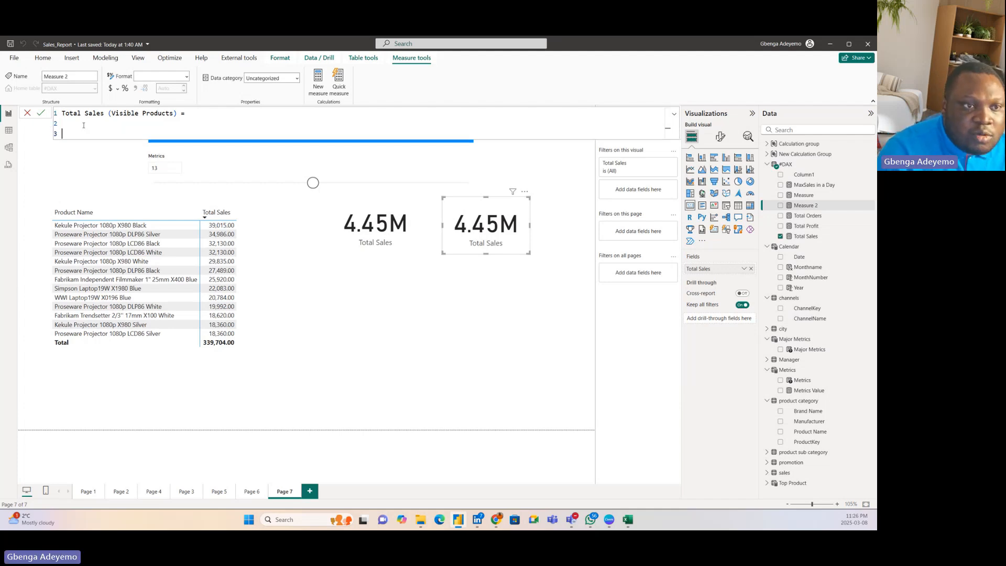
type("calculate")
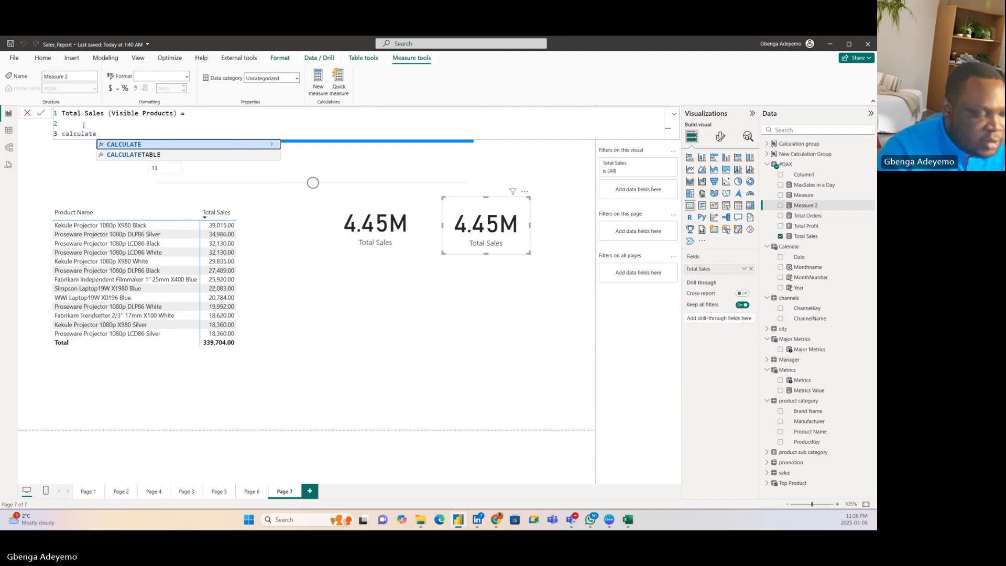
key("Tab")
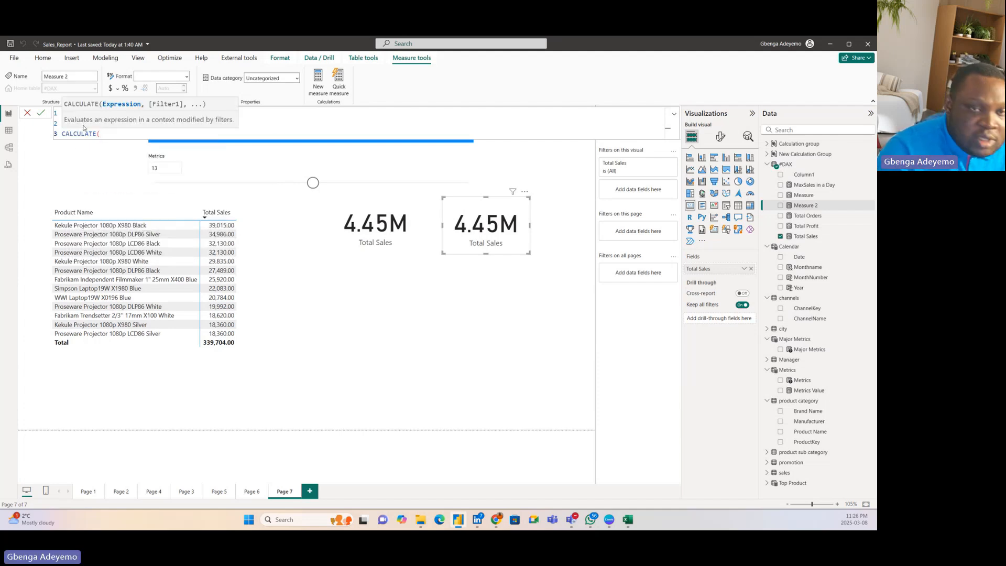
key("shift+Return")
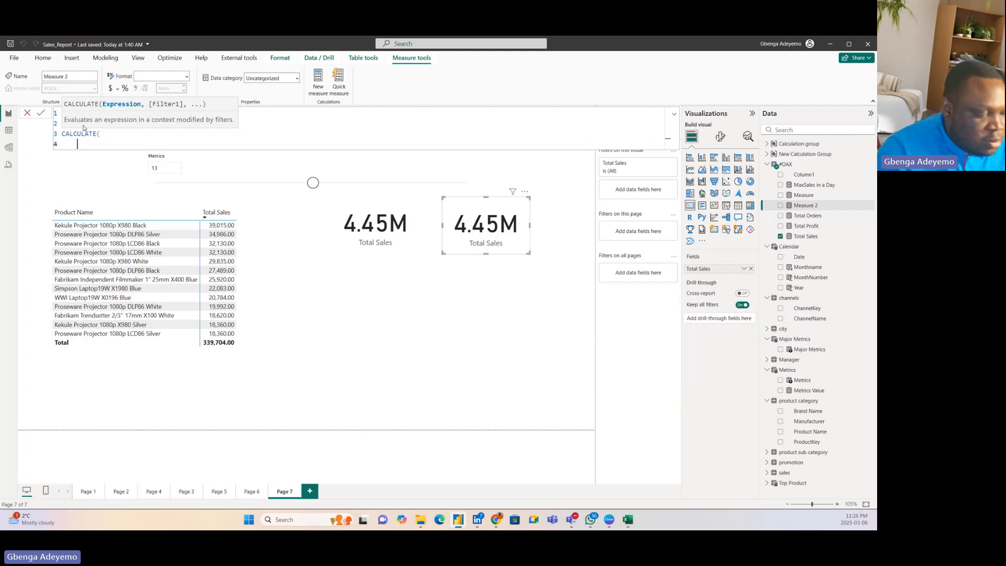
type("total")
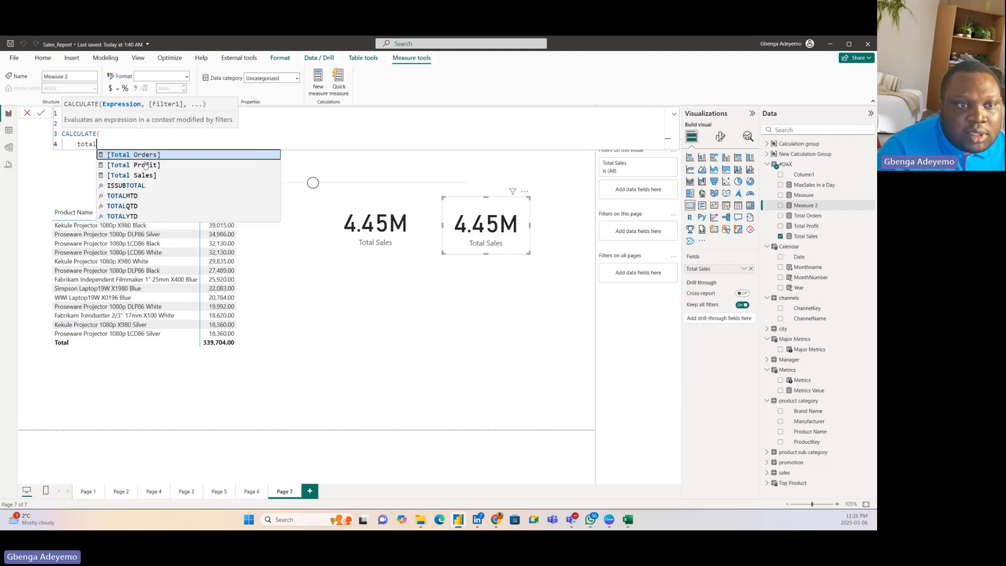
left_click(143, 174)
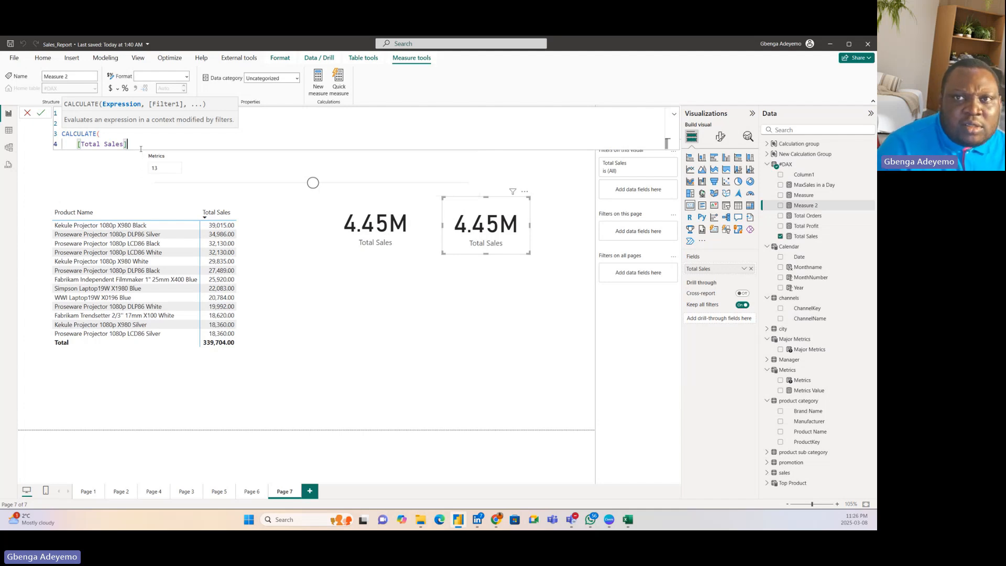
type(",")
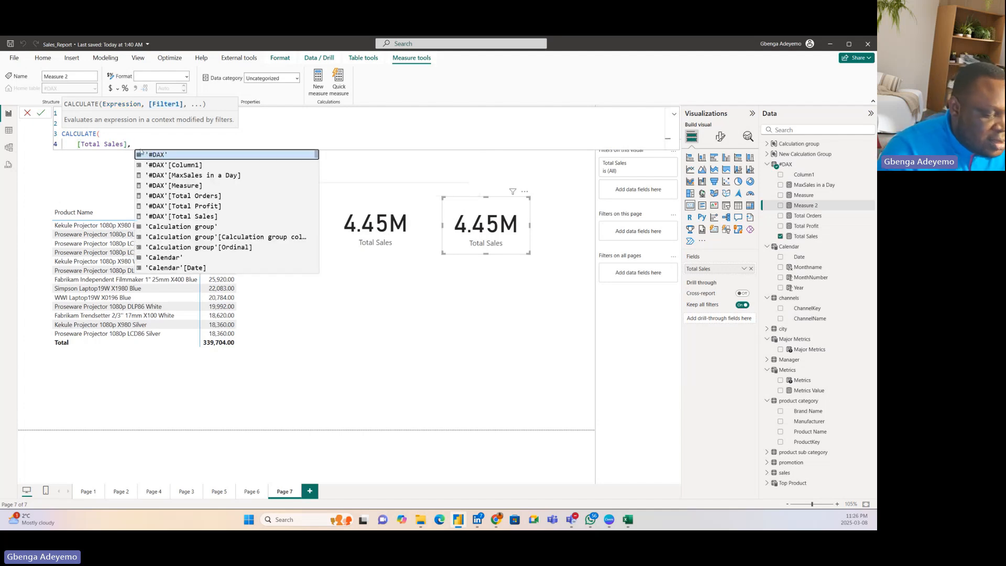
Step: Add a TOPN filter on a new line of the CALCULATE, with Metrics[Metrics Value] as its N value
key("shift+Return")
type("topn")
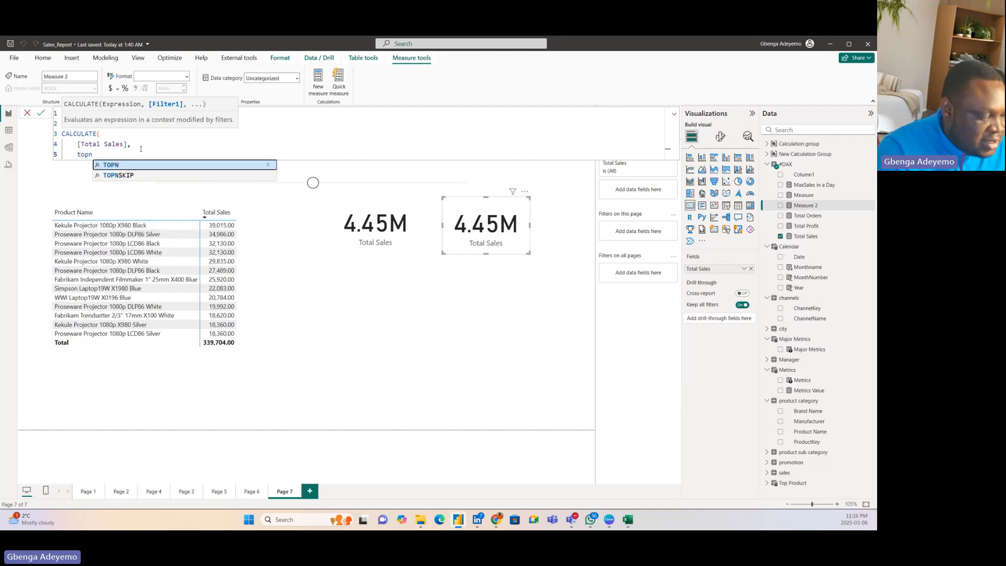
key("Tab")
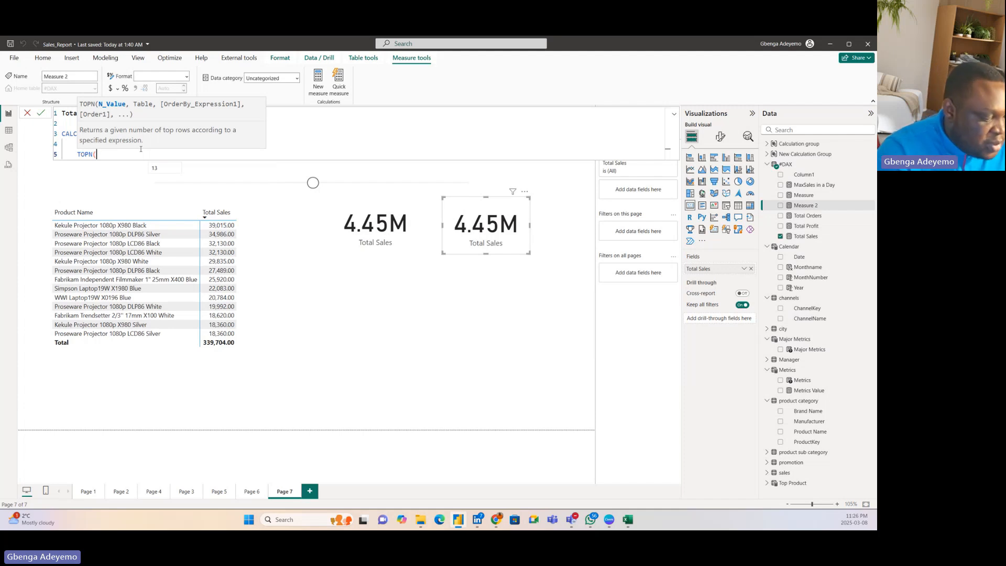
type("metr")
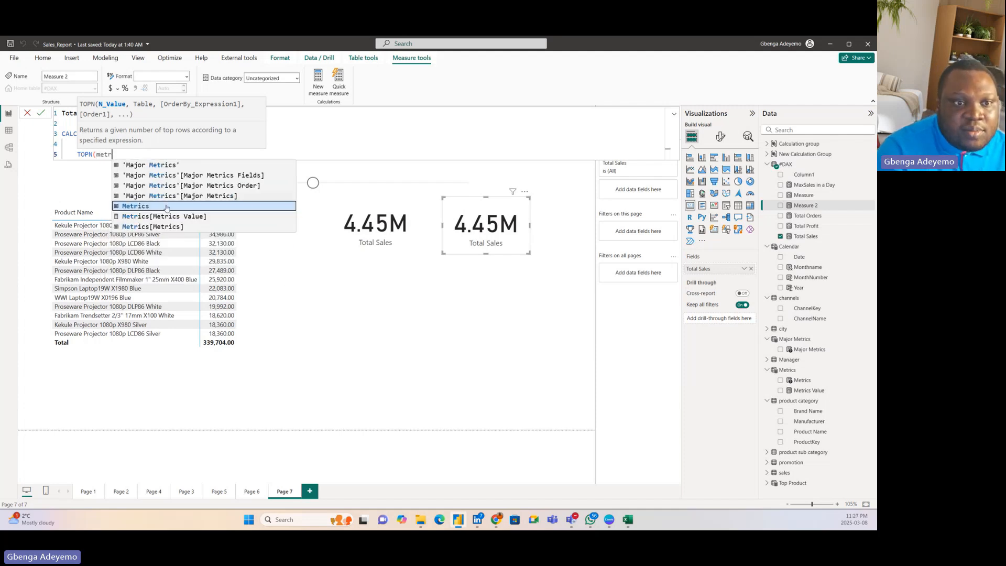
left_click(171, 217)
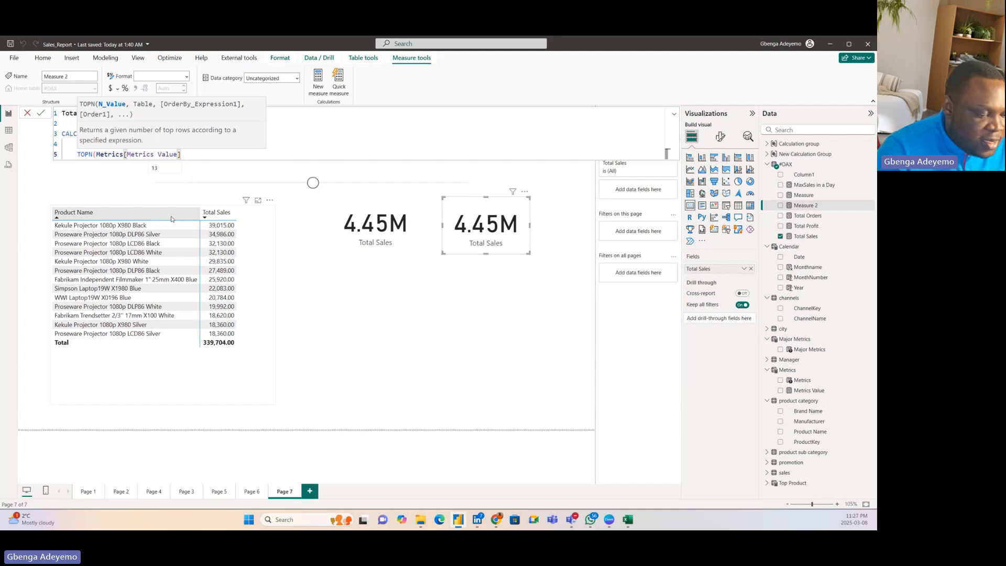
type(",")
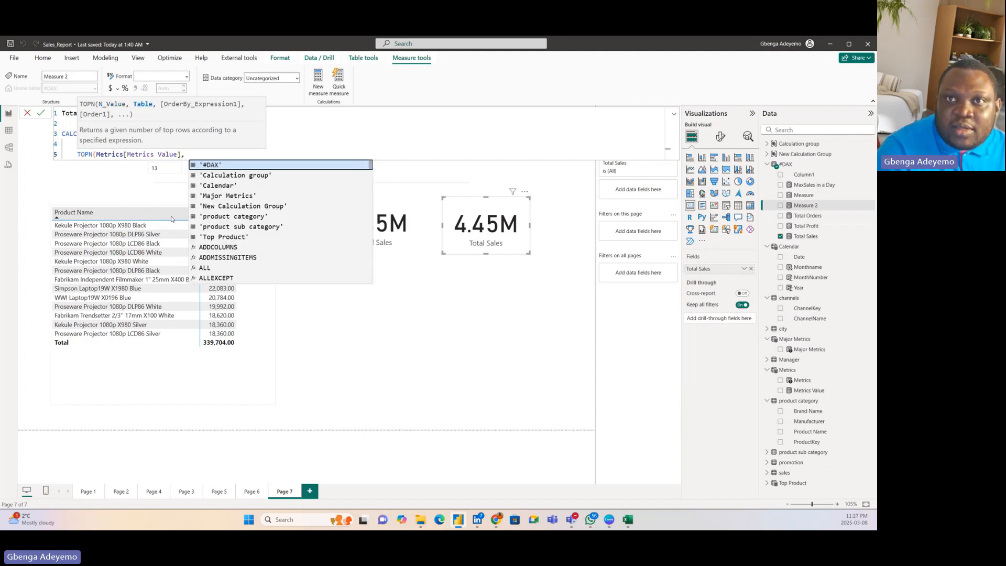
Step: Set the TOPN table argument to ALL('product category'[Product Name])
type("prod")
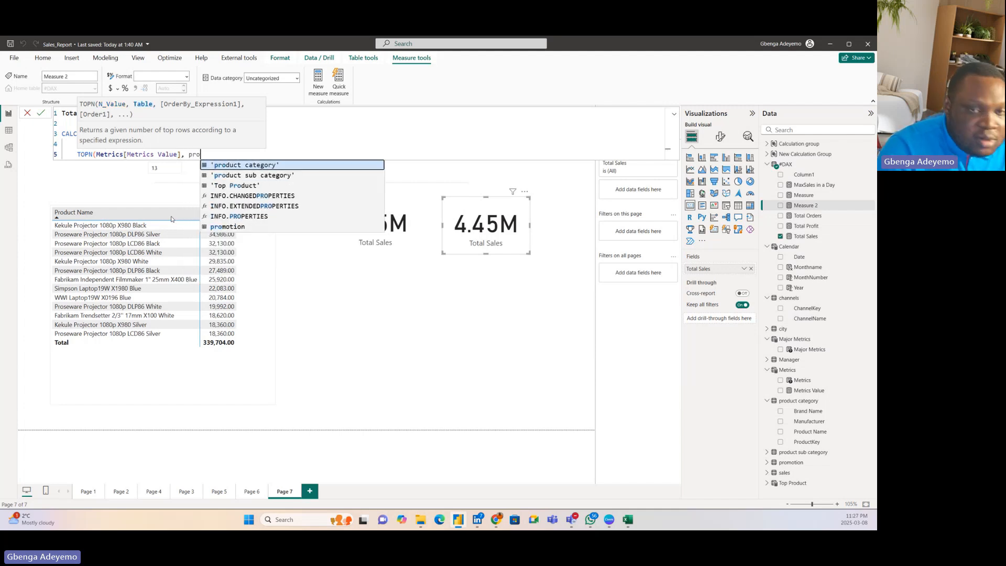
key("BackSpace")
key("BackSpace")
key("BackSpace")
key("BackSpace")
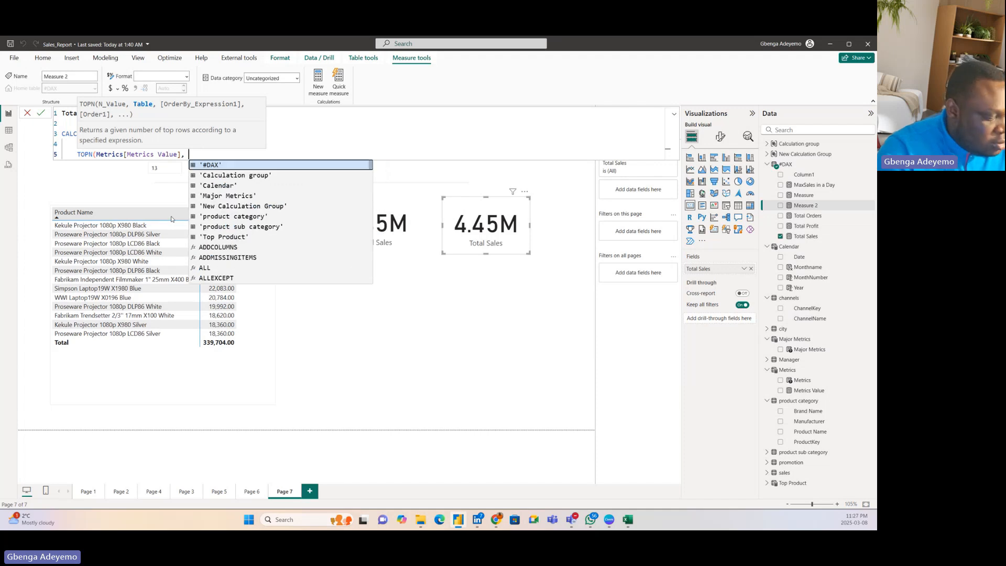
type("all(produc")
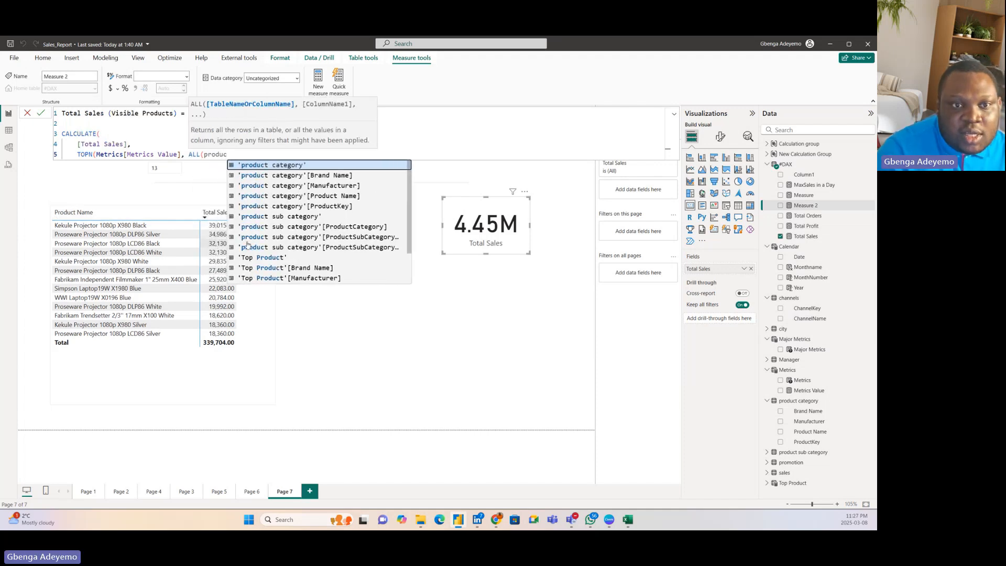
left_click(301, 197)
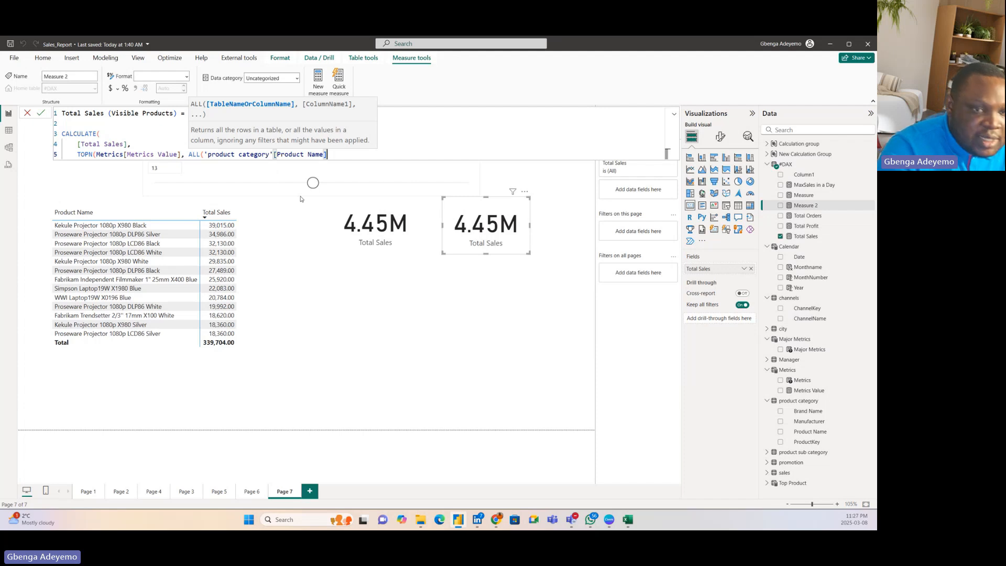
type("), ")
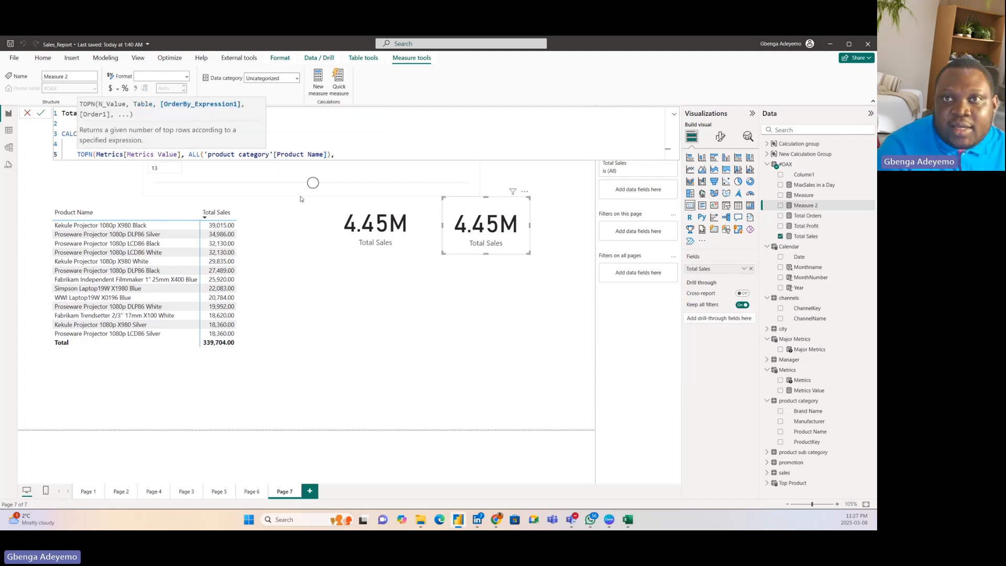
type("tot")
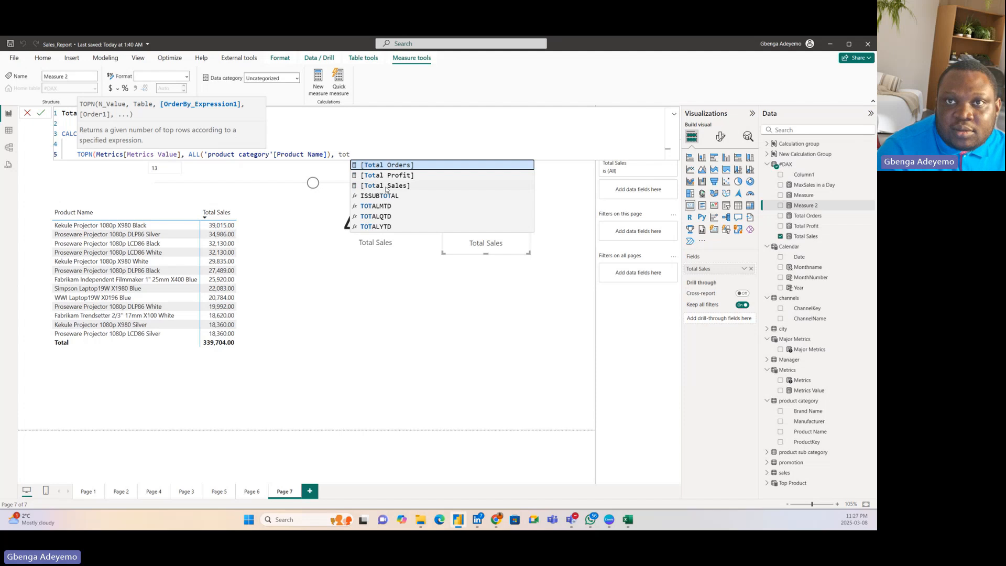
Step: Use [Total Sales] as the TOPN order-by expression and close the TOPN function
left_click(386, 187)
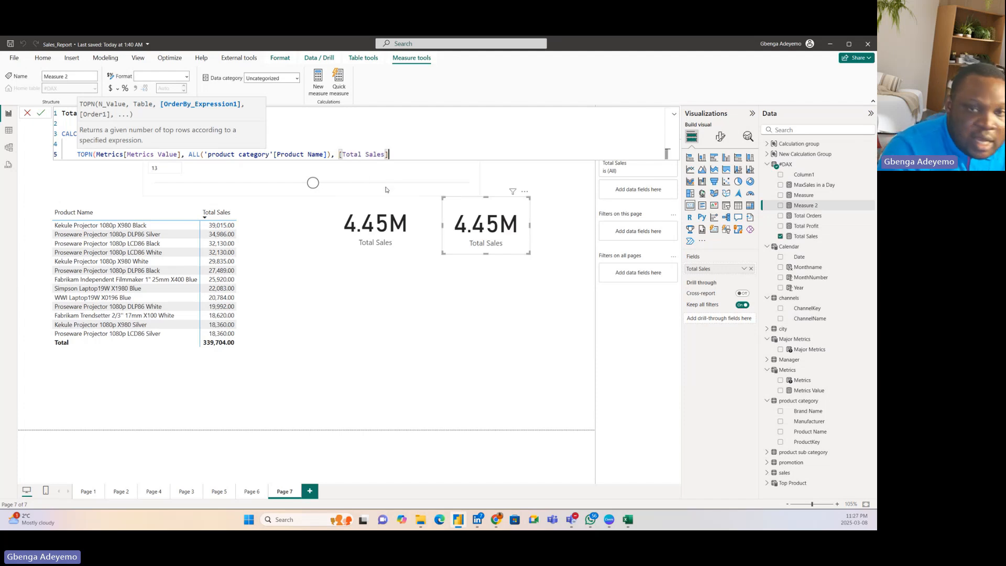
type(")")
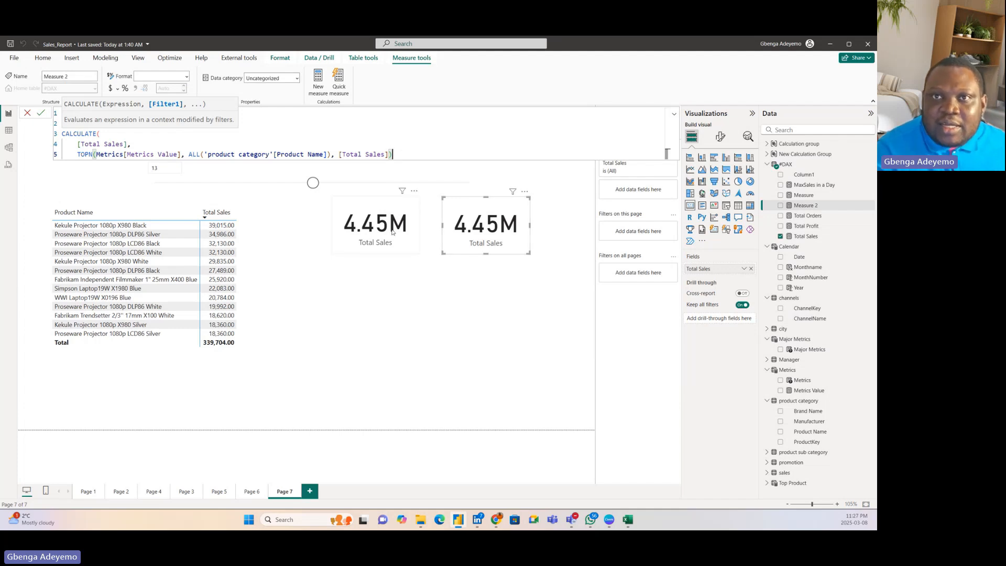
Step: Start an IF on the blank line above CALCULATE, with ISFILTERED on a new line as its logical test
left_click(131, 134)
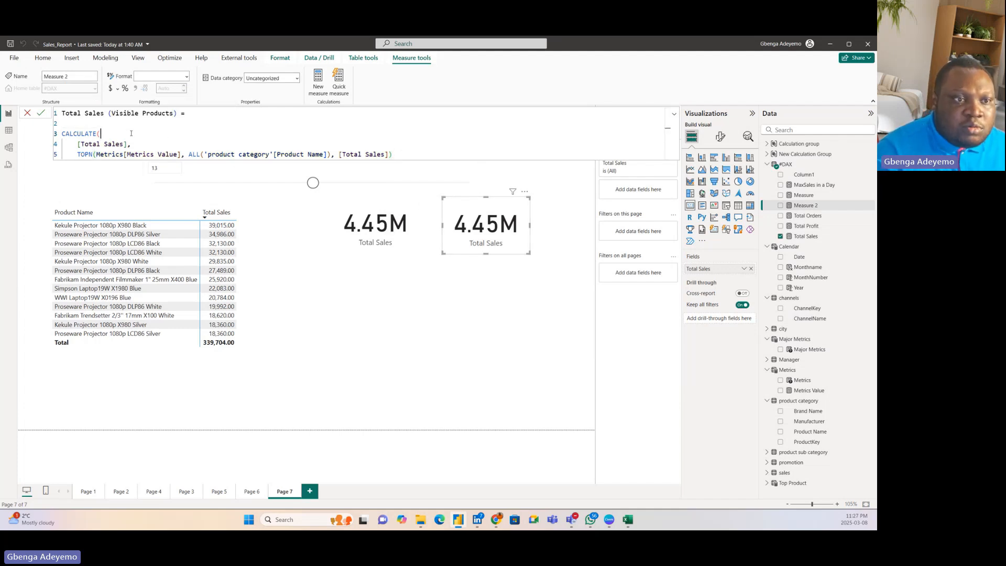
left_click(79, 123)
type("if")
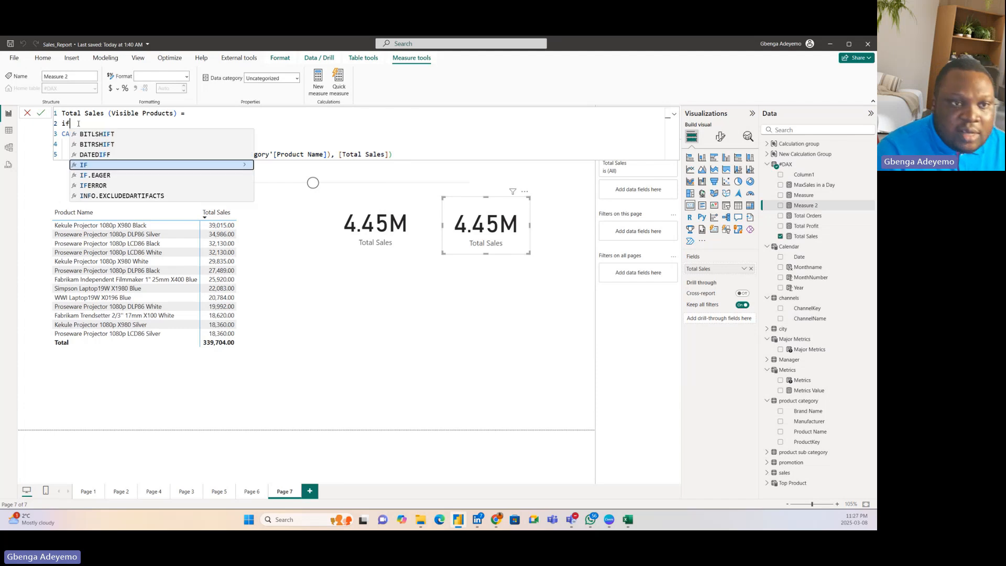
key("Tab")
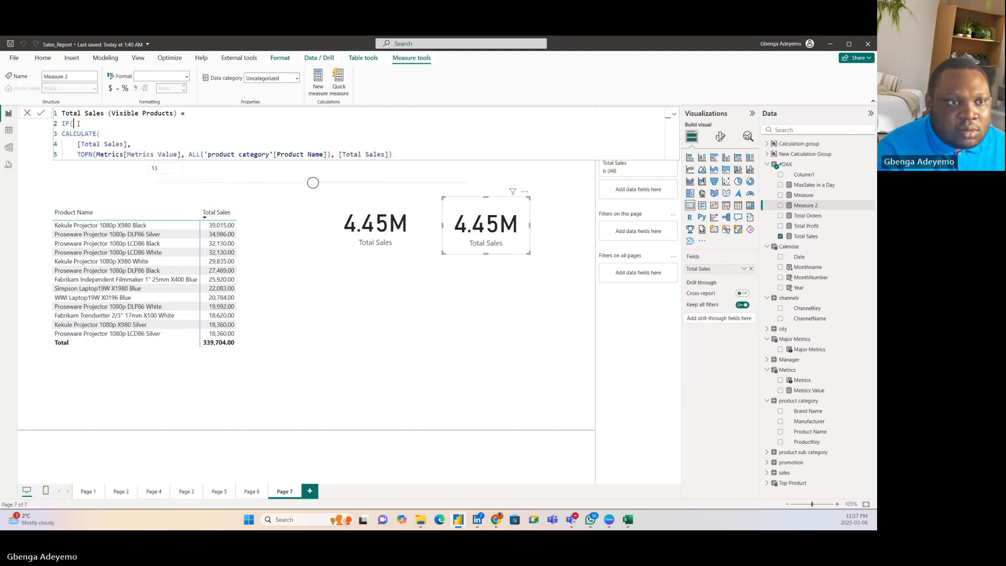
key("shift+Return")
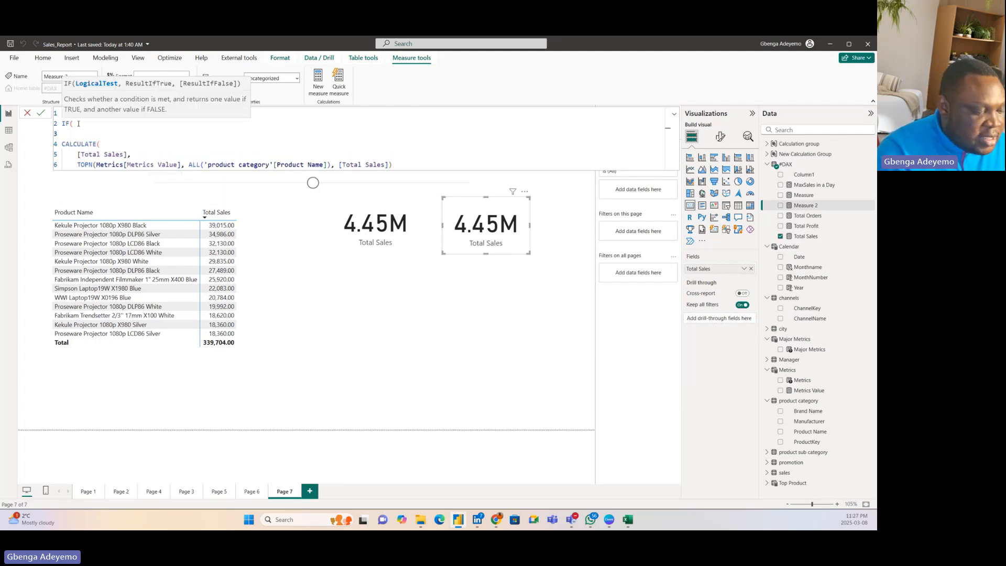
type("isf")
key("Tab")
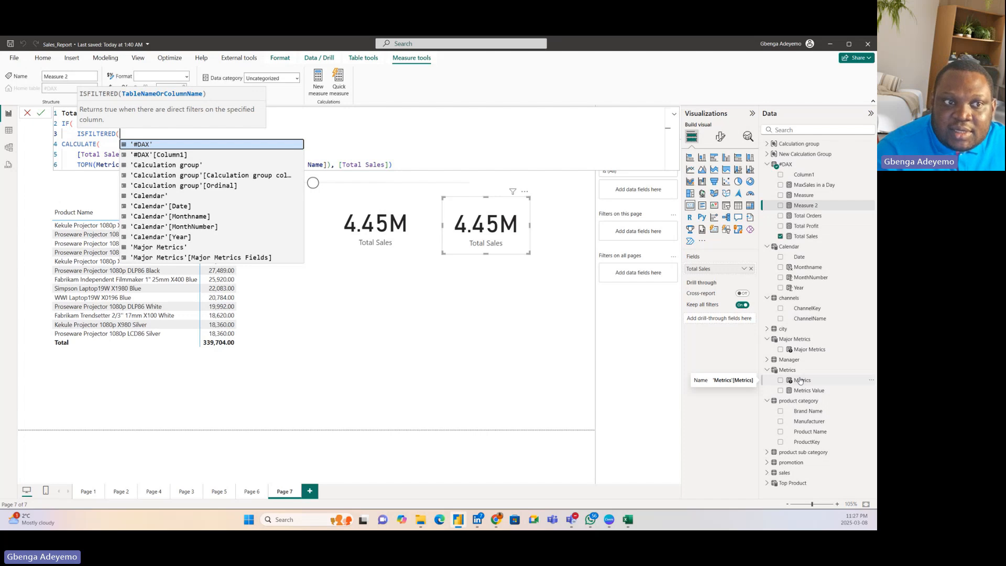
left_click(112, 154)
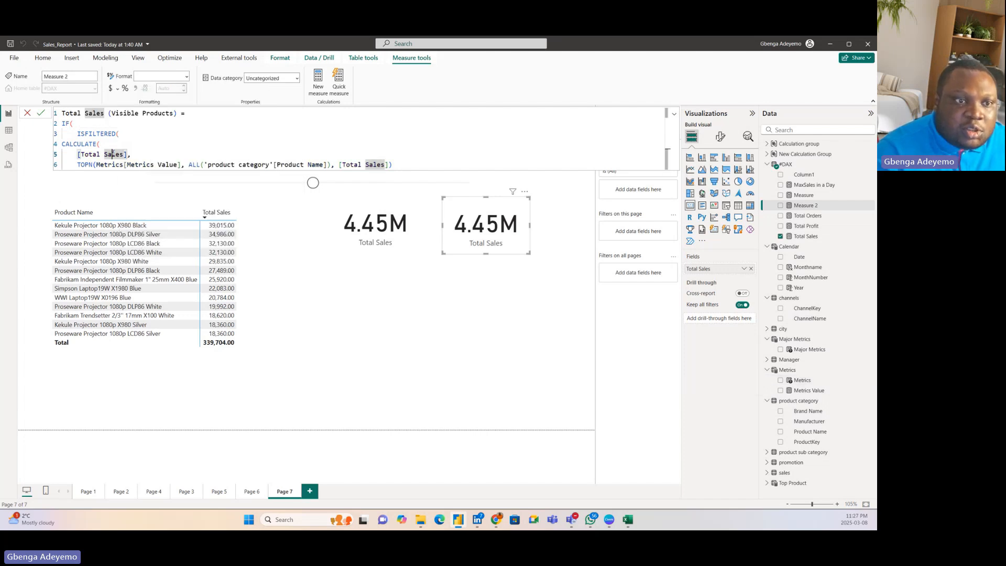
left_click(405, 163)
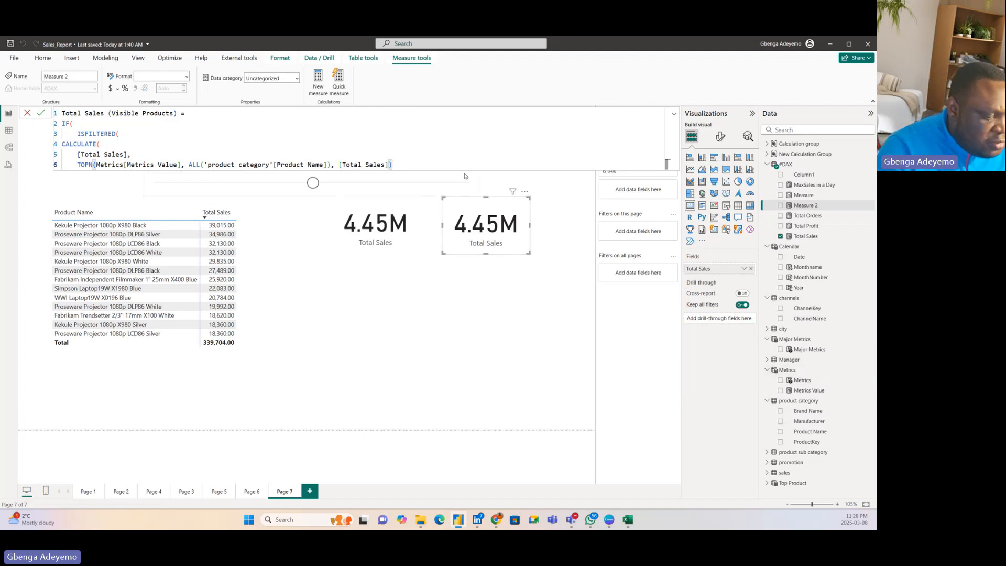
type("),")
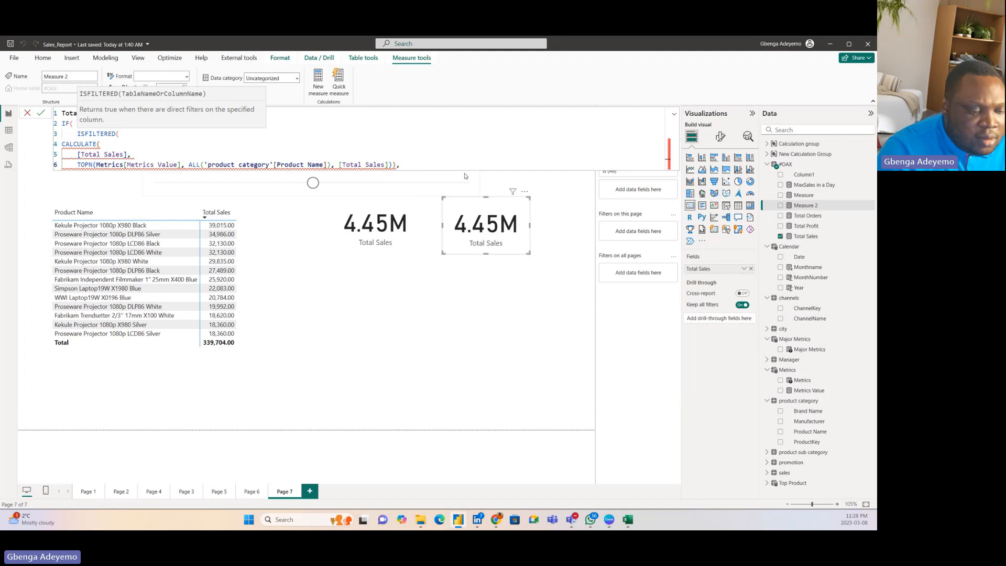
key("BackSpace")
key("BackSpace")
type(",")
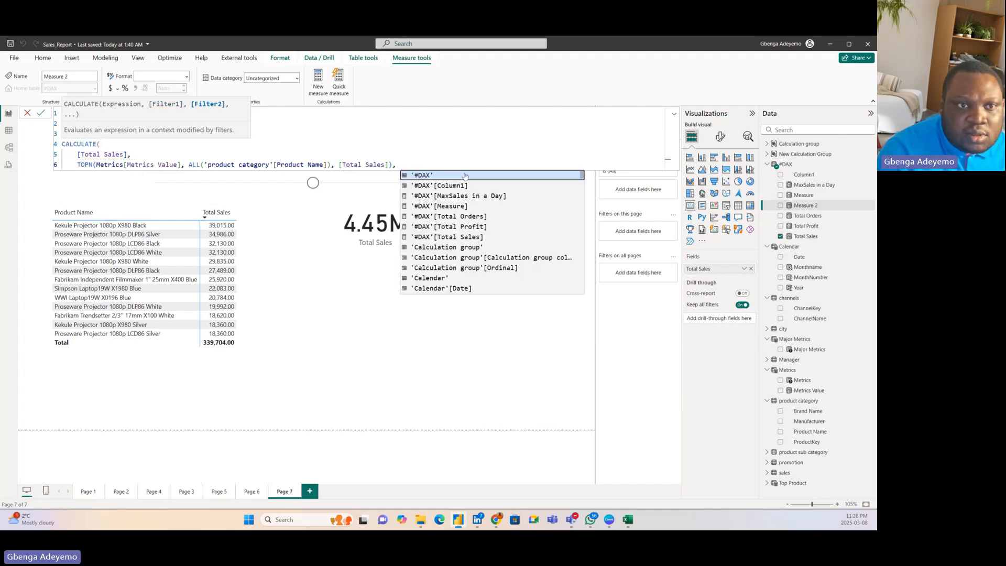
key("BackSpace")
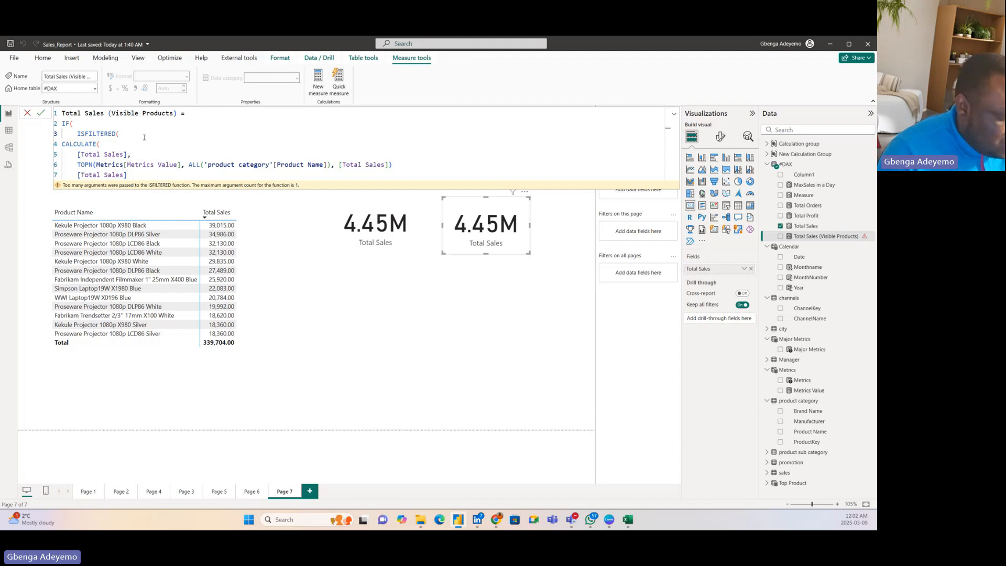
Step: Complete the ISFILTERED test with the Metrics[Metrics] column and continue to the IF's true result
type("metr")
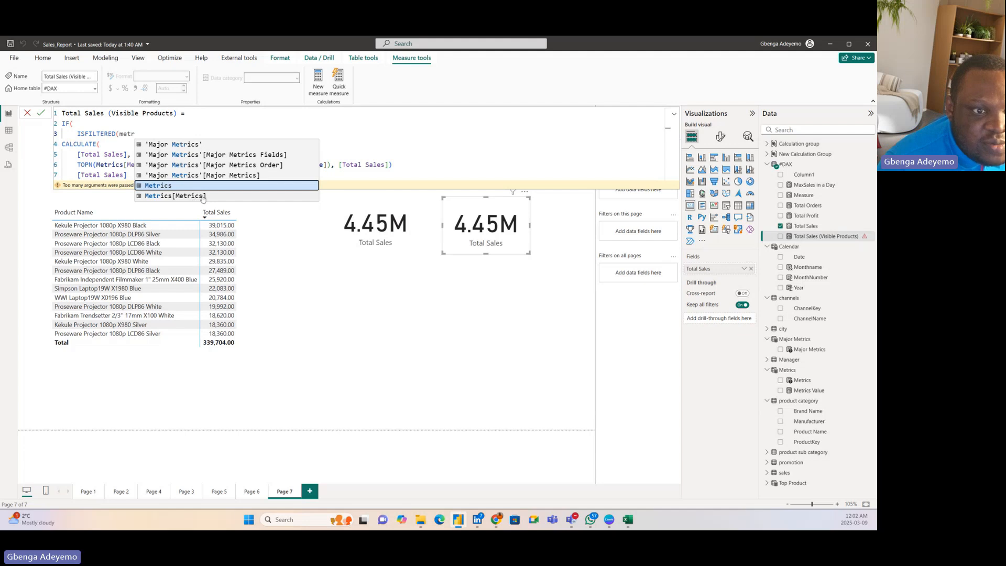
left_click(192, 197)
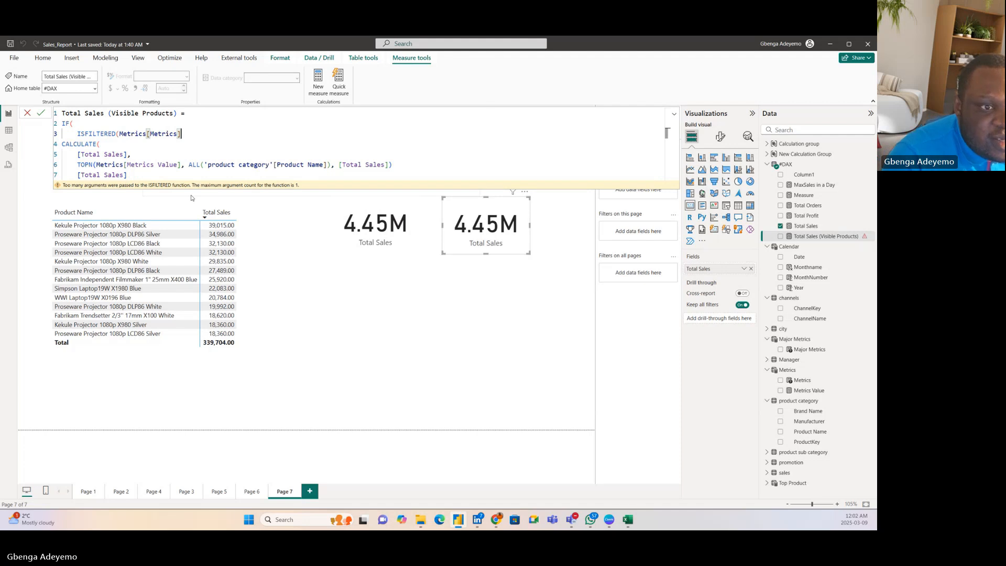
type(")")
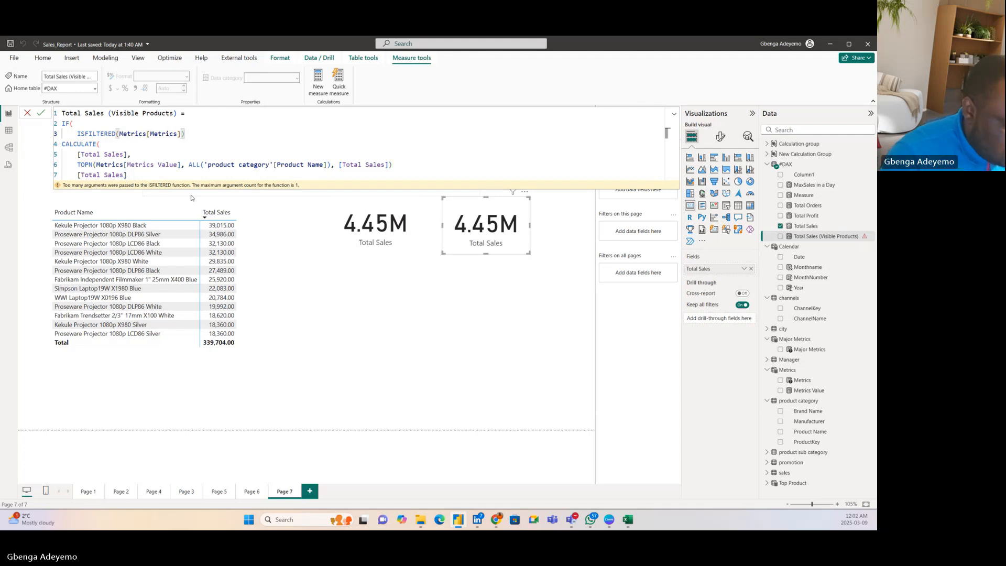
type(",")
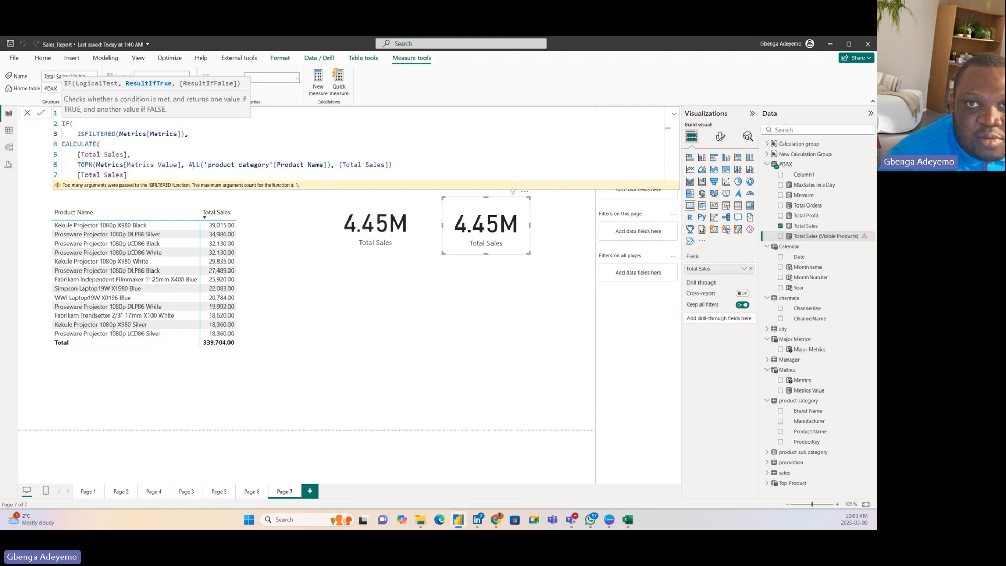
Step: Close CALCULATE after the TOPN filter, close the IF after the final [Total Sales] as its false result, and commit the measure
left_click(400, 164)
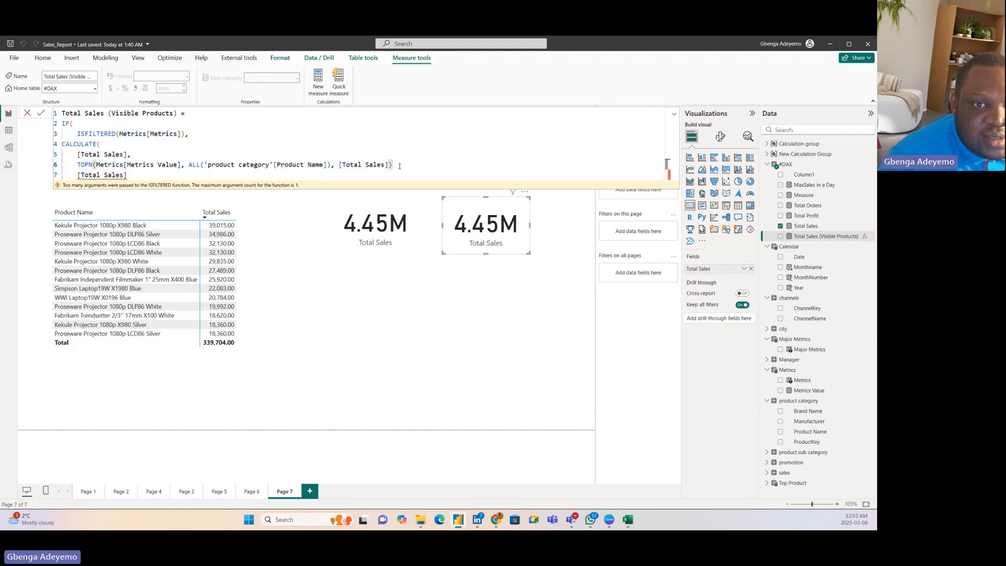
type(",")
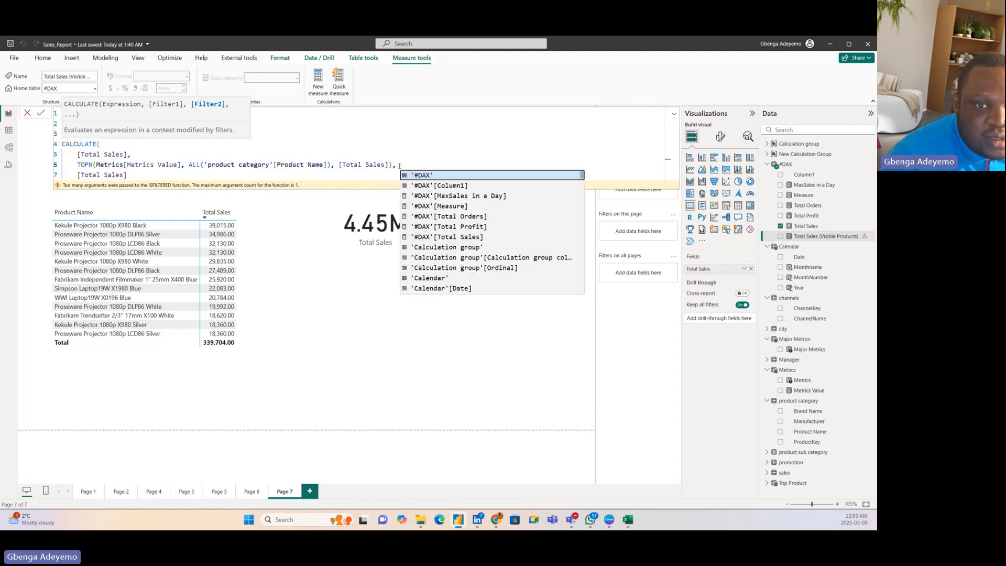
key("BackSpace")
key("BackSpace")
type(")")
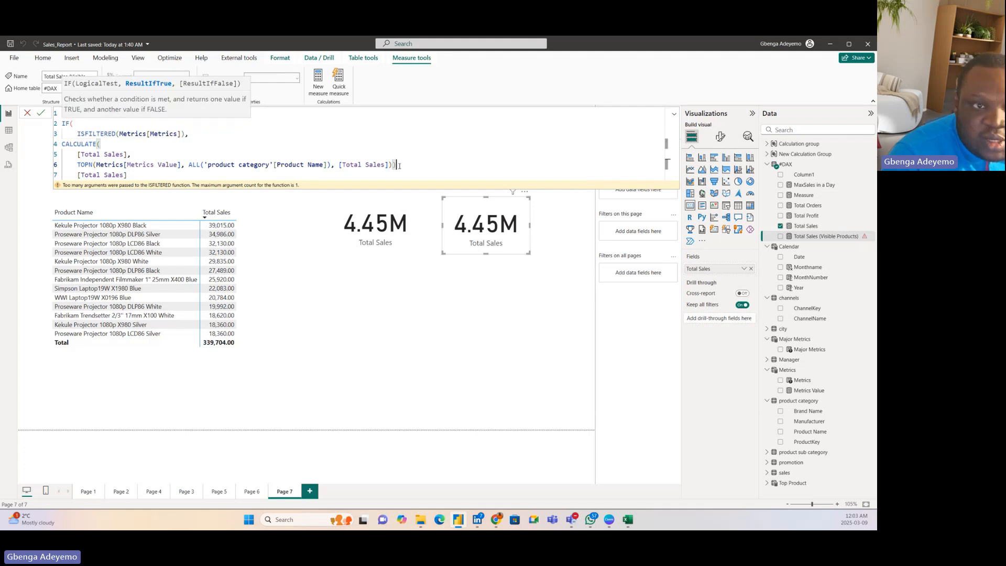
type(",")
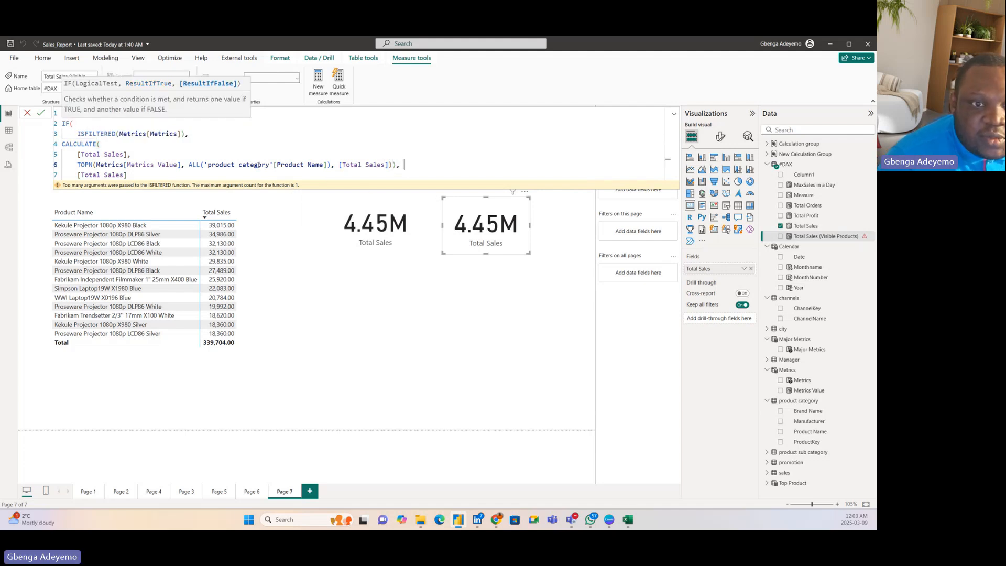
left_click(137, 174)
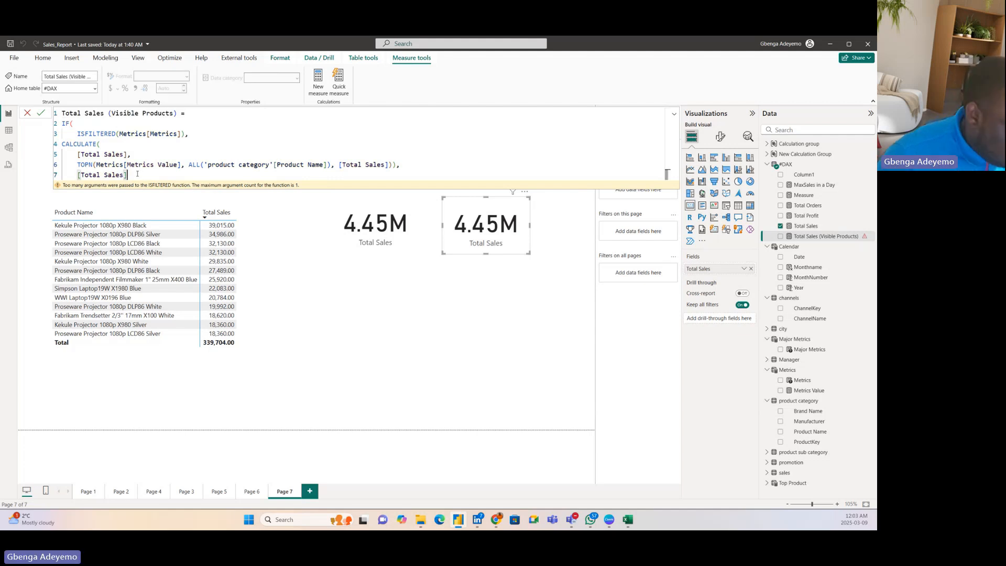
type(")")
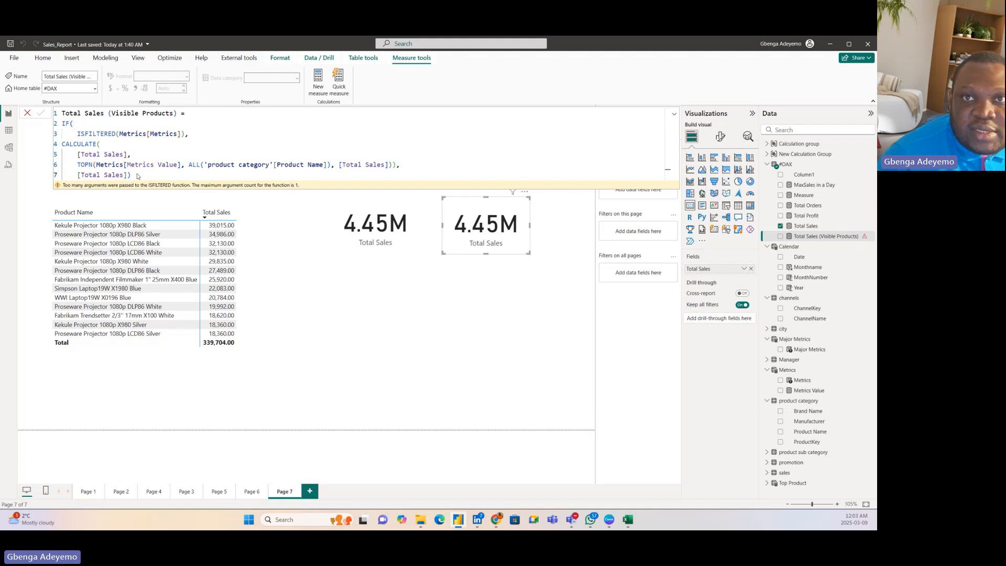
key("Return")
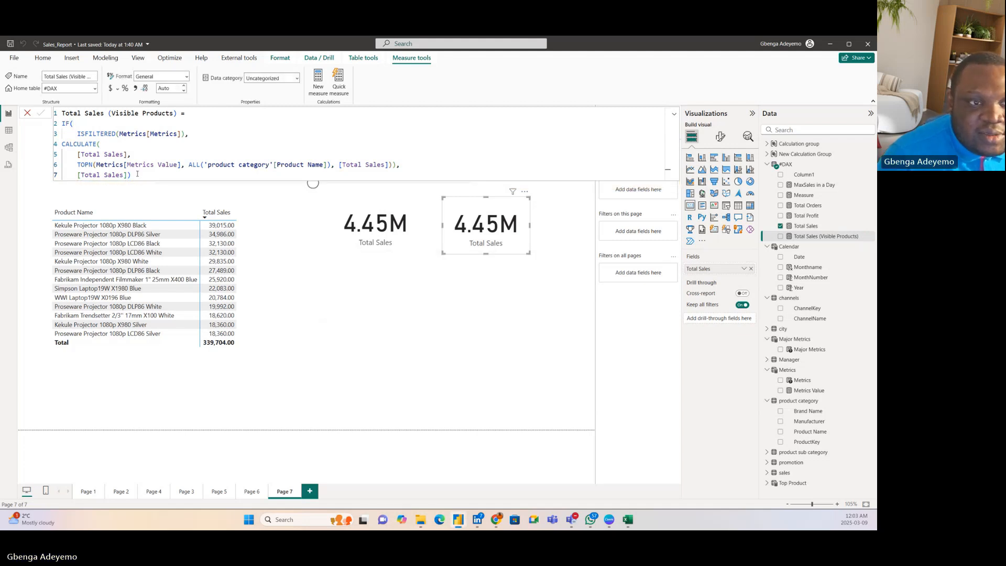
Step: Replace Total Sales with the Total Sales (Visible Products) measure in the card nearer the product matrix
left_click(359, 228)
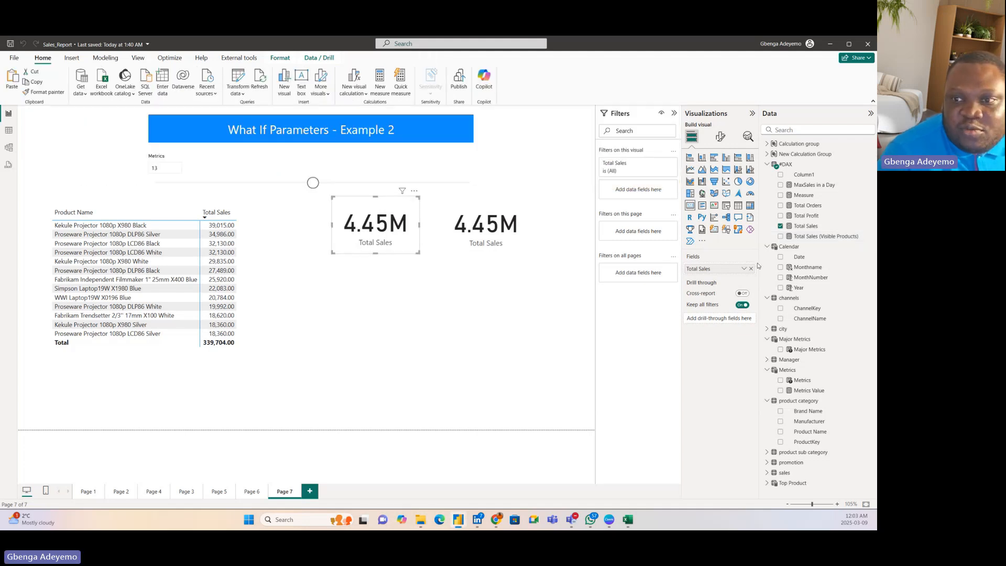
left_click(751, 269)
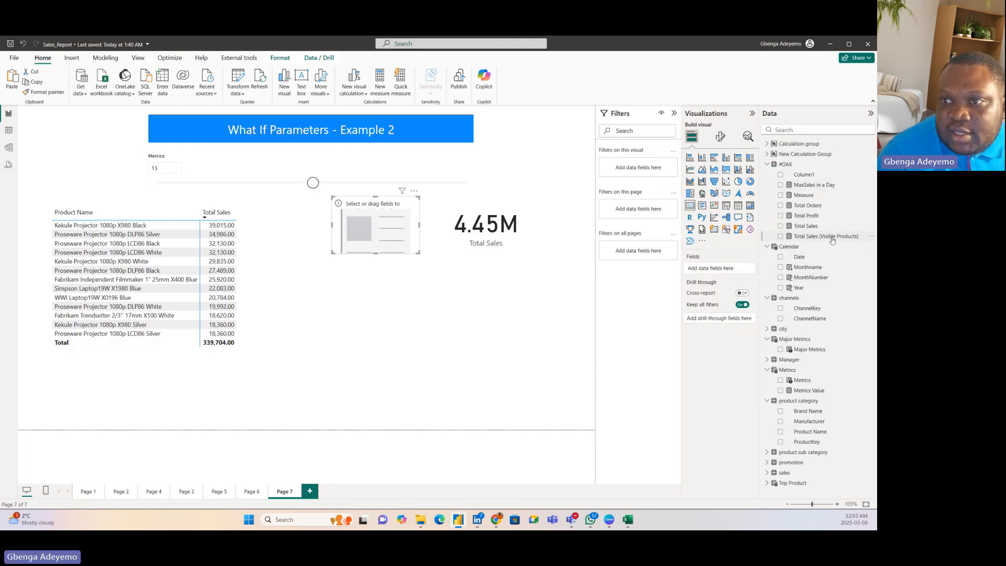
left_click_drag(832, 241, 391, 255)
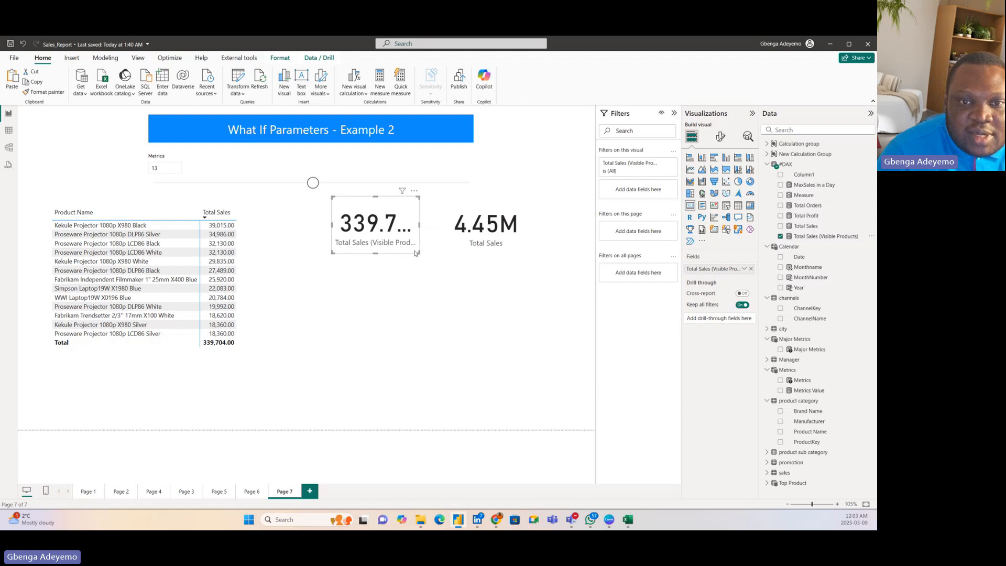
Step: Enlarge the Total Sales (Visible Products) card to fit its full value and label, and move the Total Sales card farther away from it
mouse_move(417, 252)
left_mouse_down()
mouse_move(470, 286)
mouse_move(415, 259)
left_mouse_up()
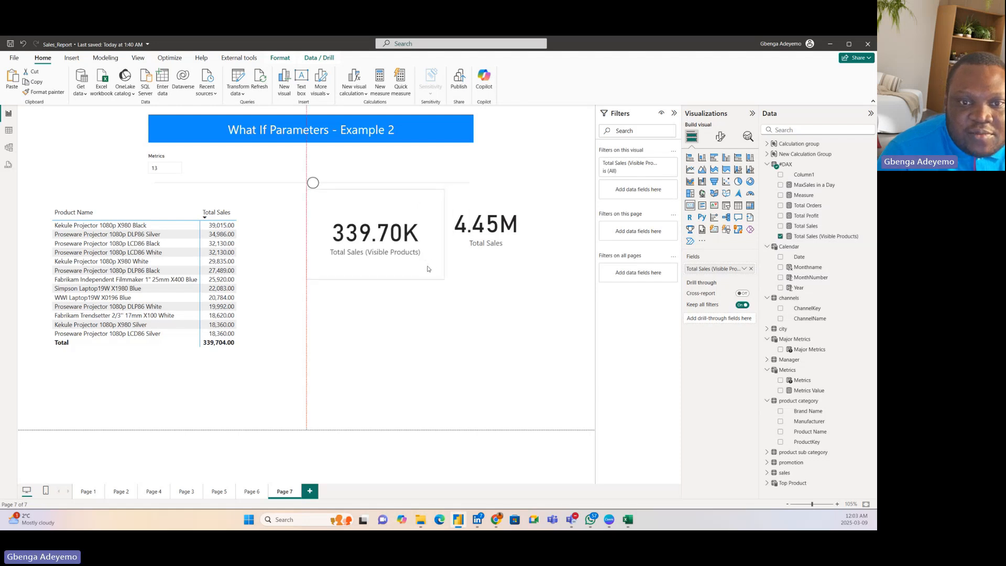
left_click_drag(511, 244, 543, 257)
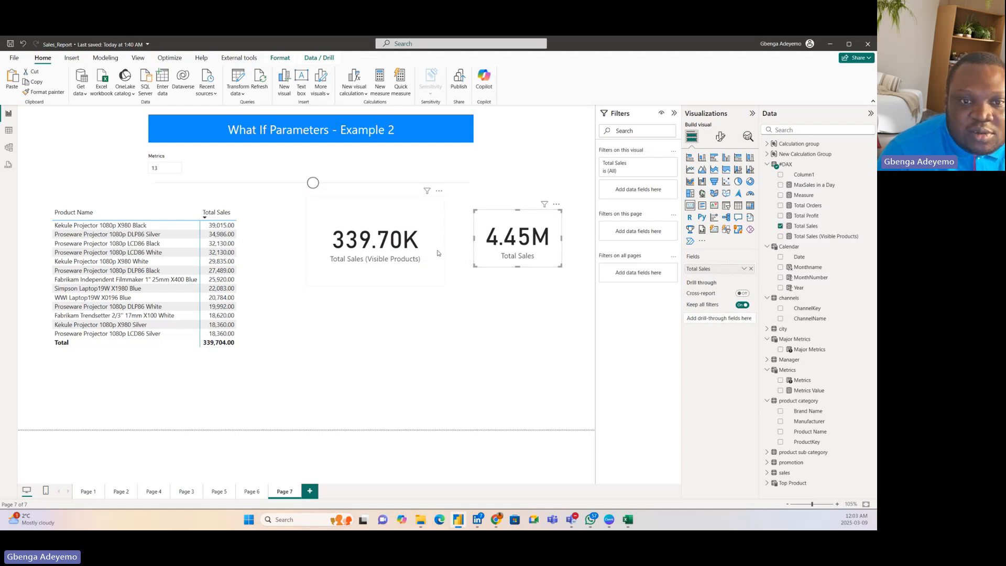
left_click(419, 268)
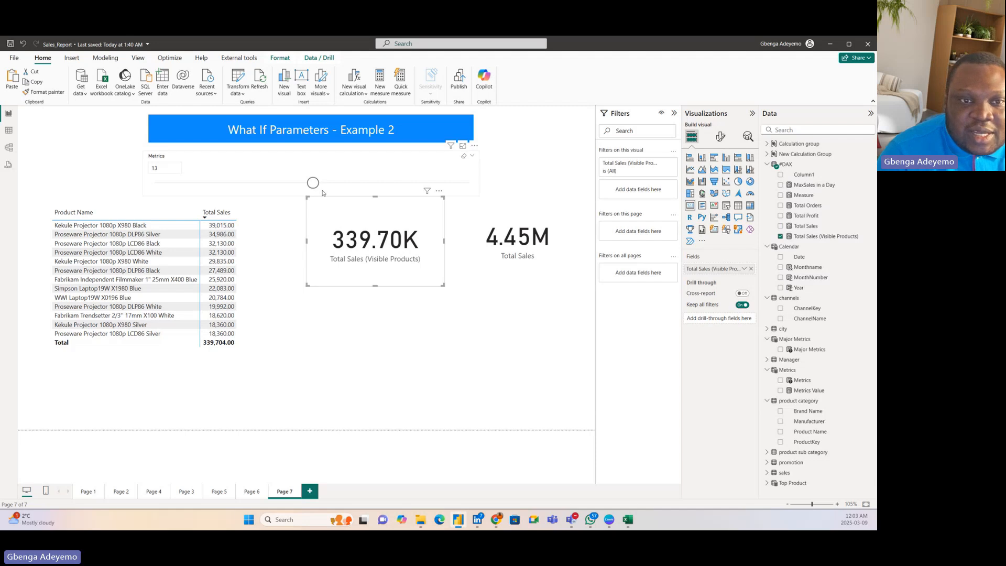
Step: Set the Metrics slicer to 16 and change the Total Sales (Visible Products) card's callout display units to None
left_click_drag(313, 182, 352, 182)
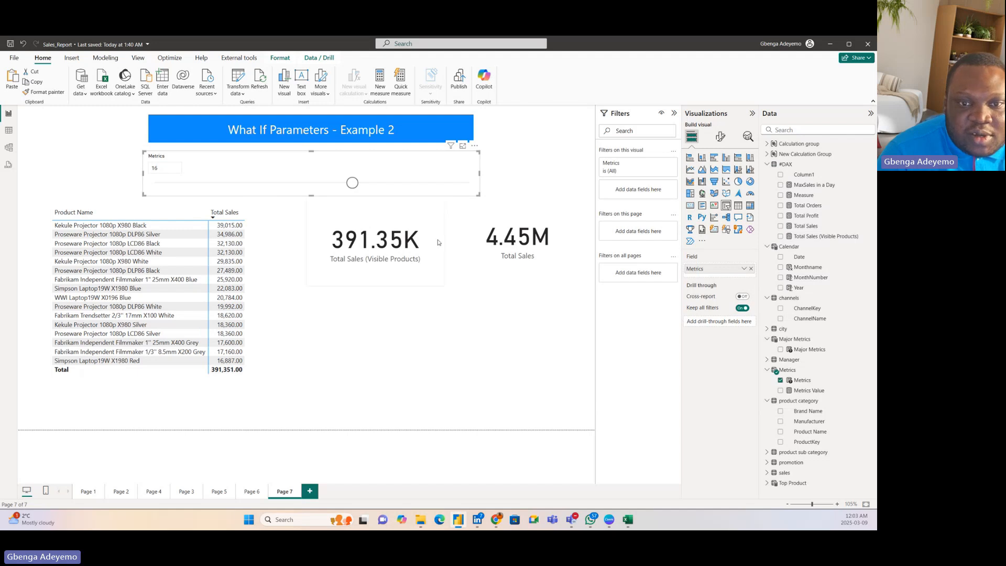
left_click(437, 259)
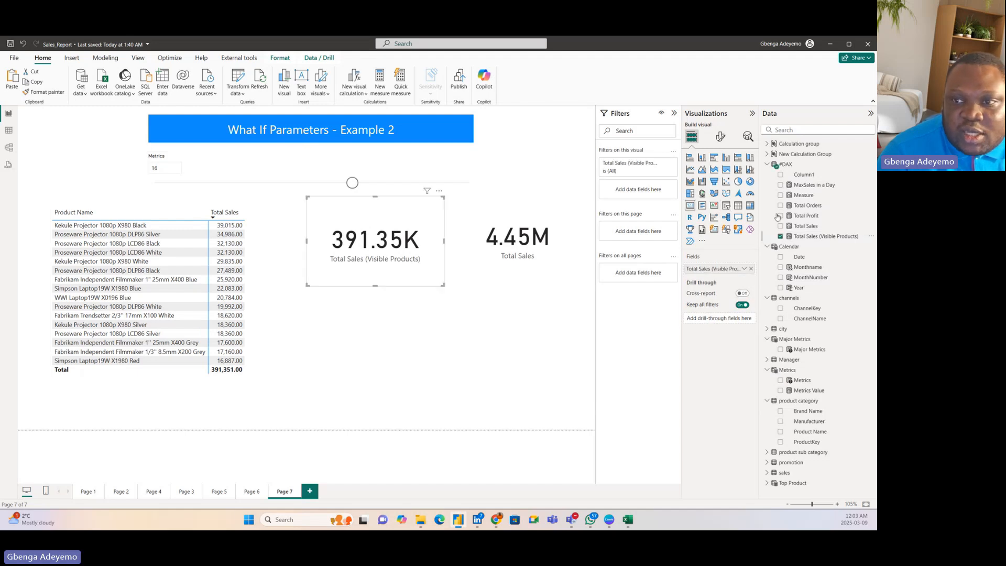
left_click(722, 137)
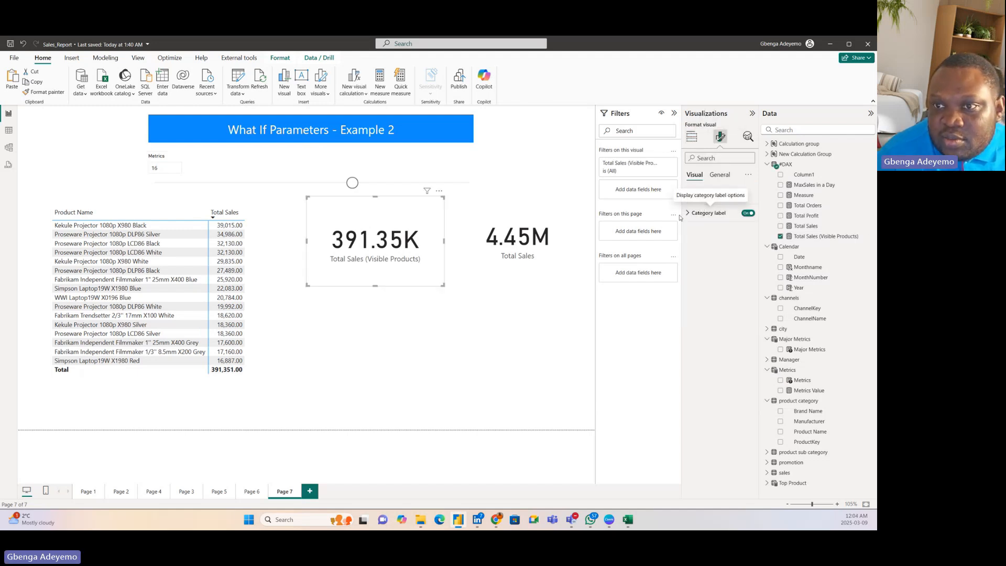
left_click(720, 175)
left_click(694, 175)
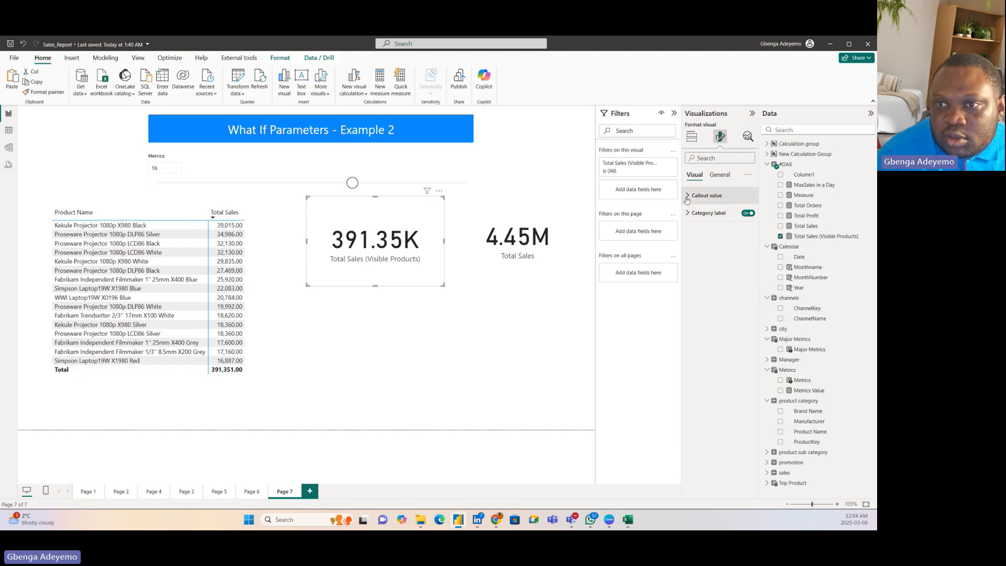
left_click(687, 200)
left_click(708, 282)
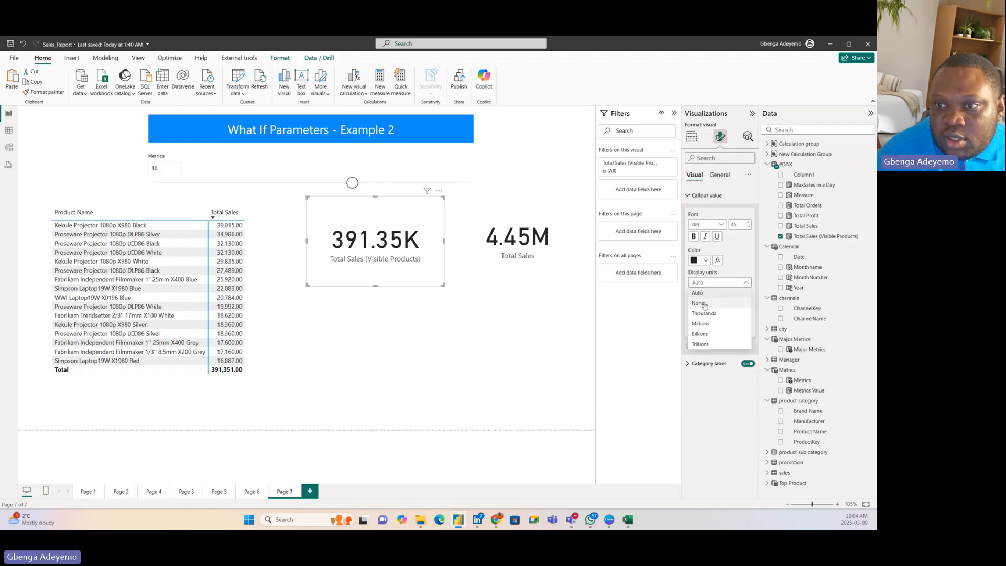
left_click(705, 304)
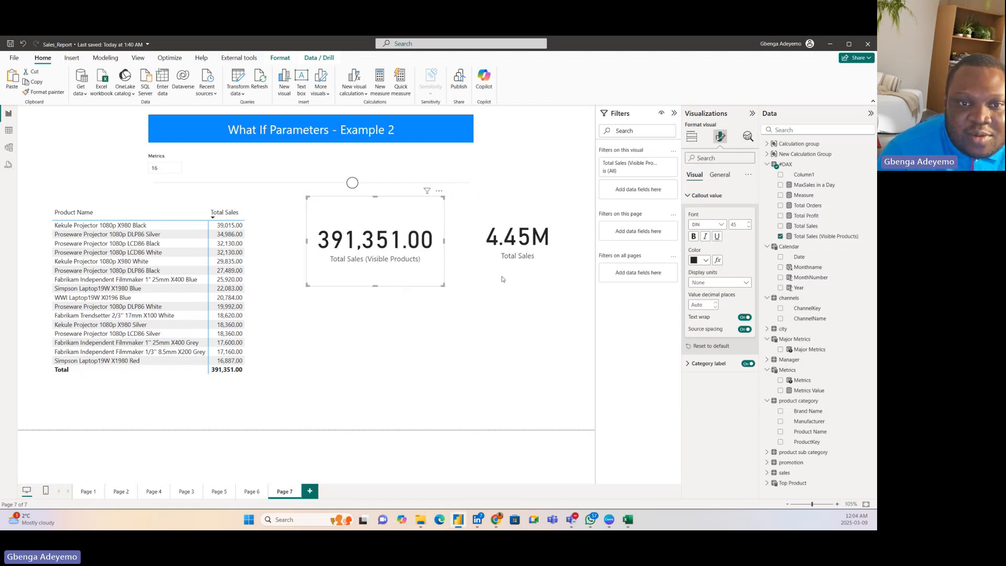
Step: Nudge the Metrics slicer up slightly and line up the Total Sales (Visible Products) and Total Sales cards beside each other
left_click(391, 174)
left_click_drag(391, 173, 391, 171)
left_click(442, 282)
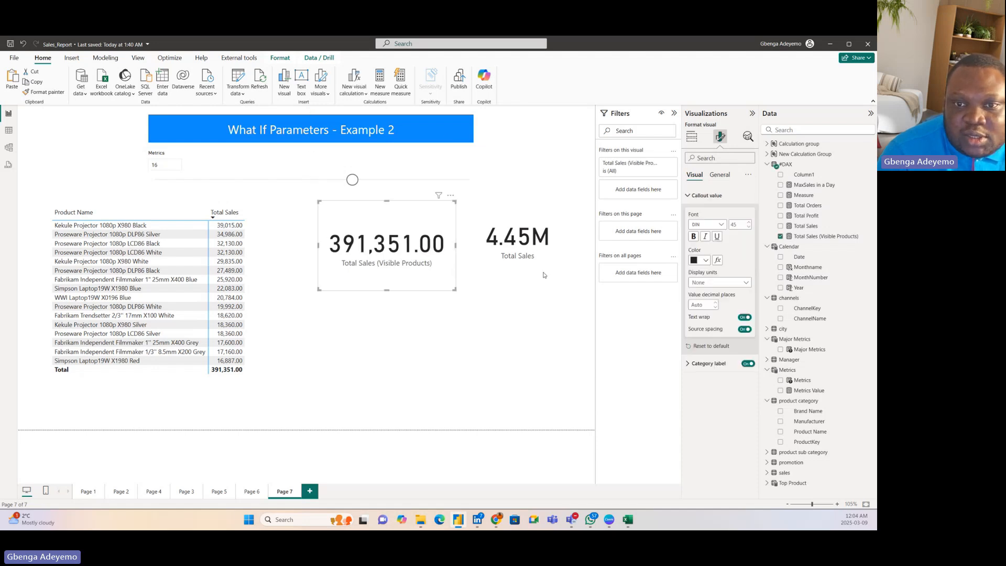
left_click_drag(535, 263, 571, 279)
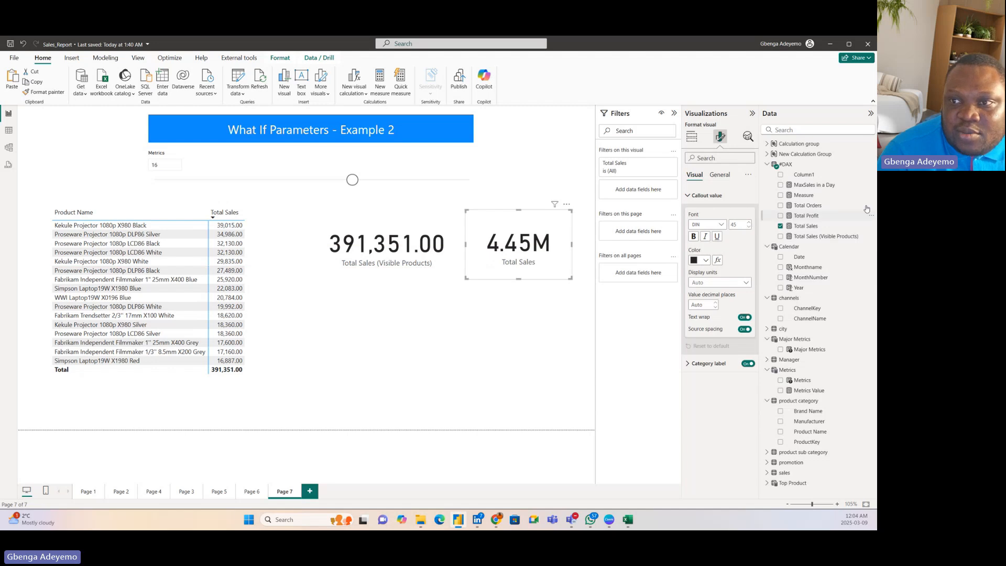
Step: Create a new measure in the #DAX table, name it Explain, and continue its formula on a second line
left_click(831, 168)
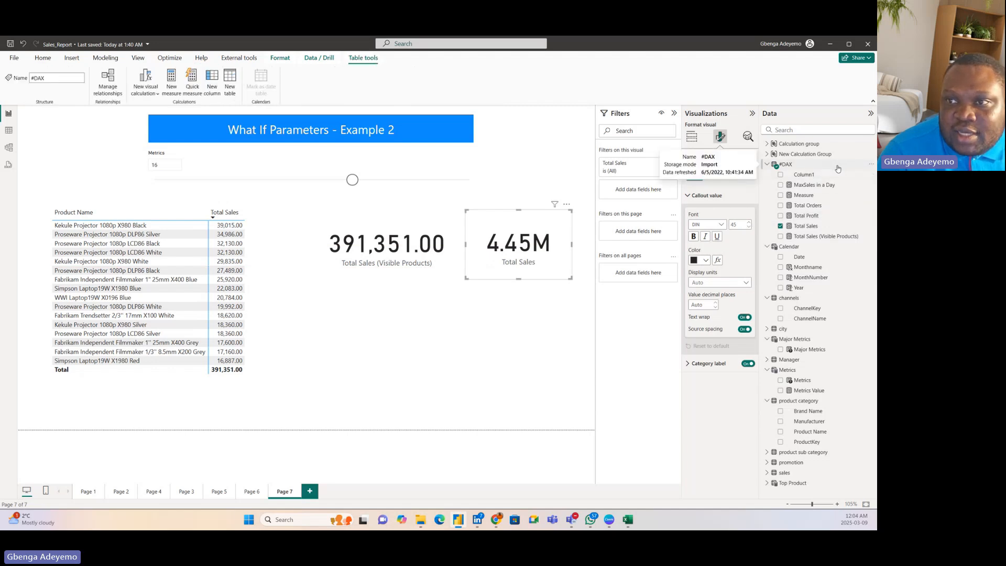
right_click(838, 168)
left_click(794, 181)
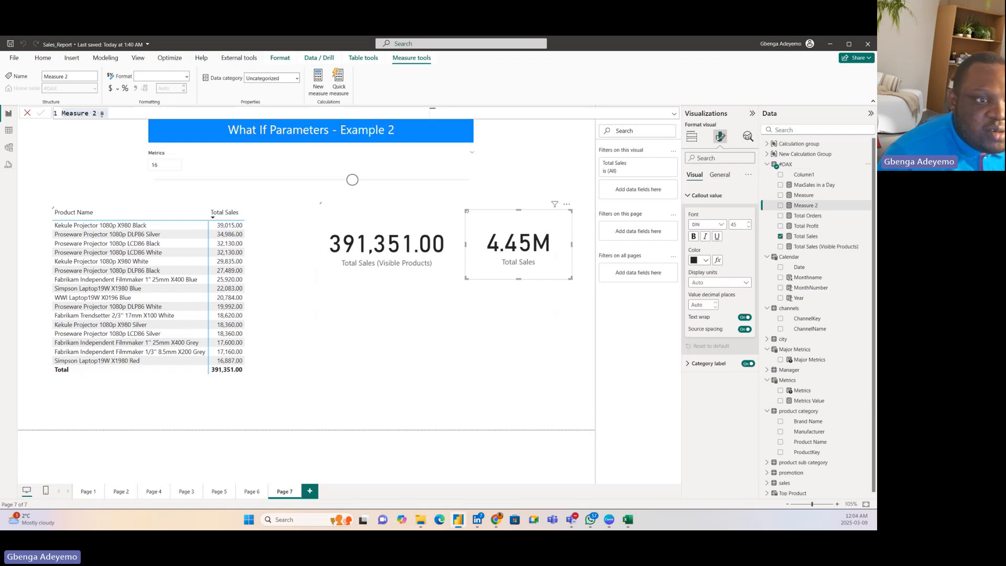
key("BackSpace")
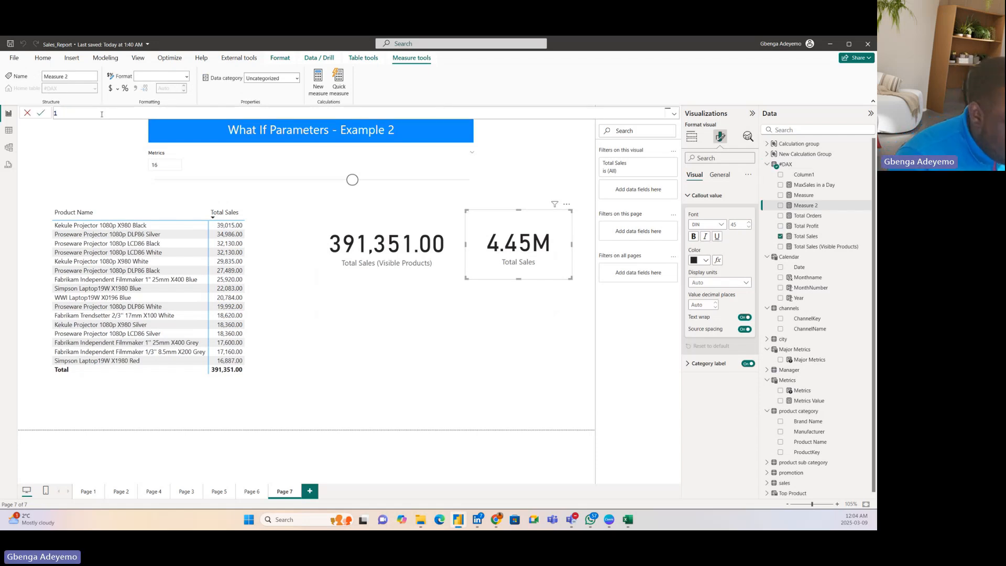
type("N")
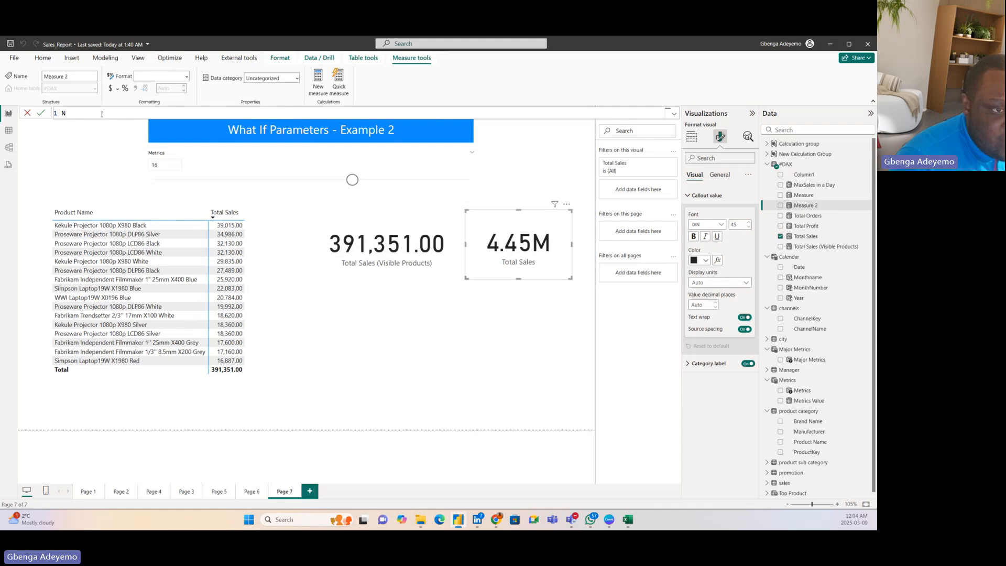
type("am")
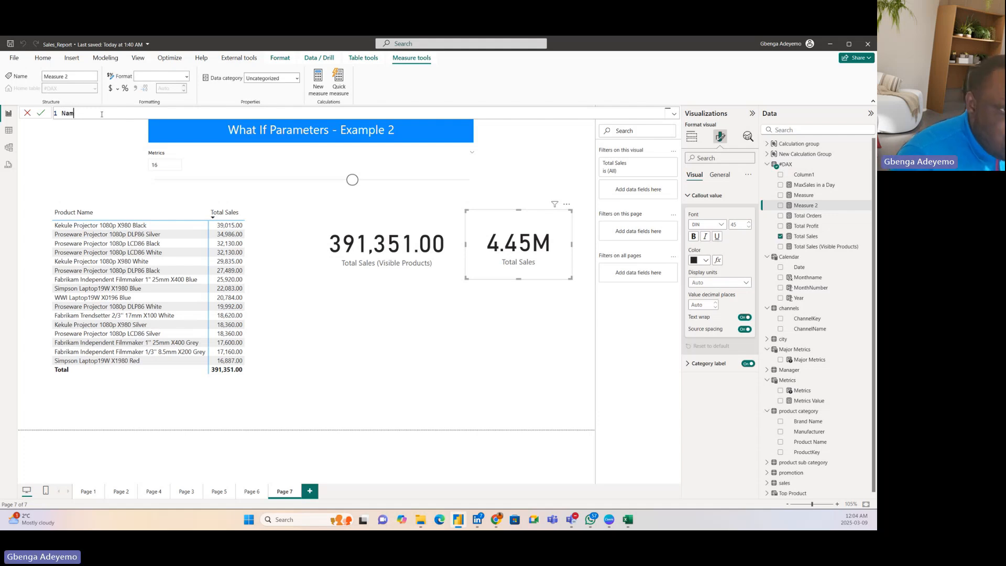
key("BackSpace")
key("BackSpace")
key("BackSpace")
type("Exp")
type("lain ")
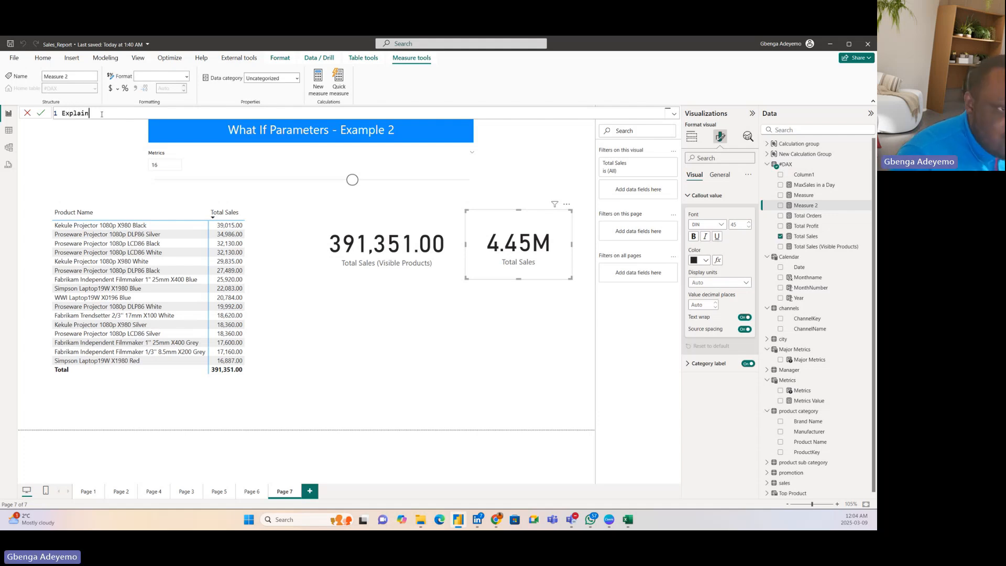
type("=")
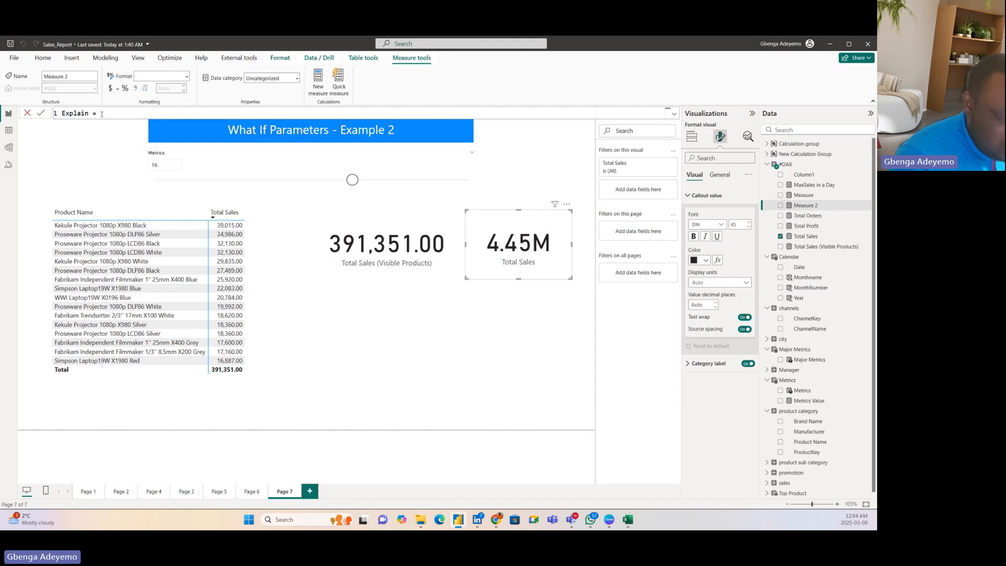
key("shift+Return")
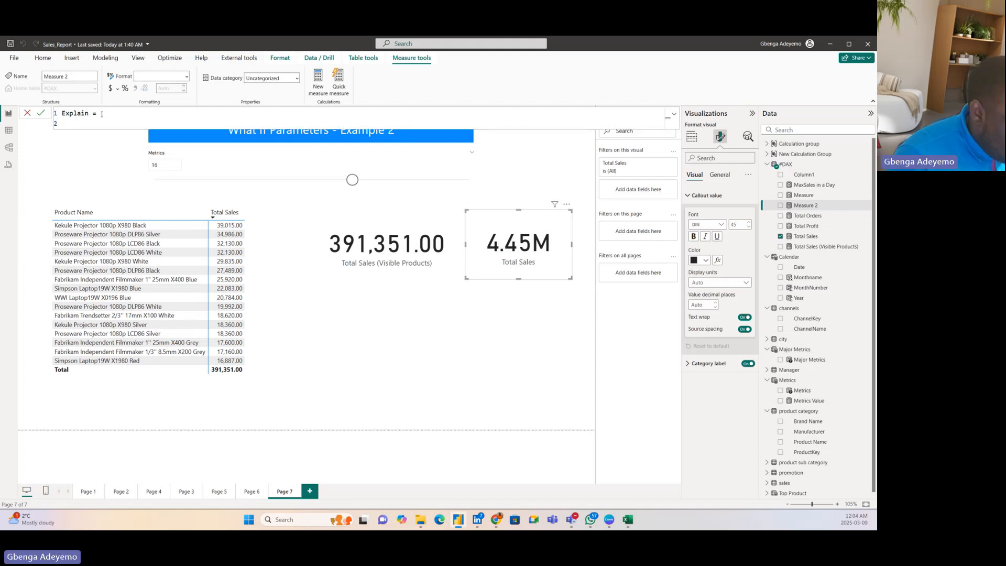
Step: Begin the Explain expression by joining the text "Top", a space and the Metrics[Metrics Value] measure with ampersands
type("\"")
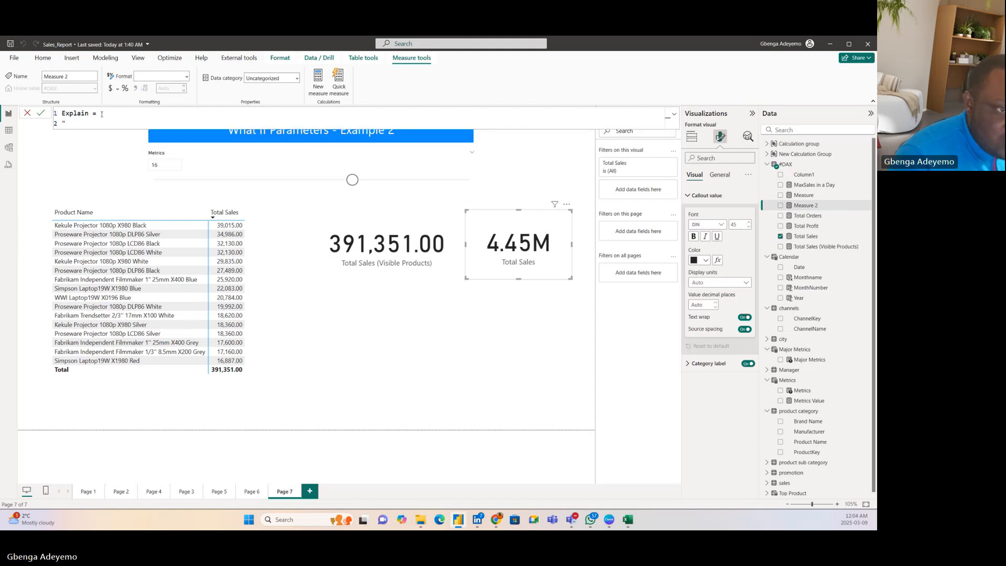
type("T")
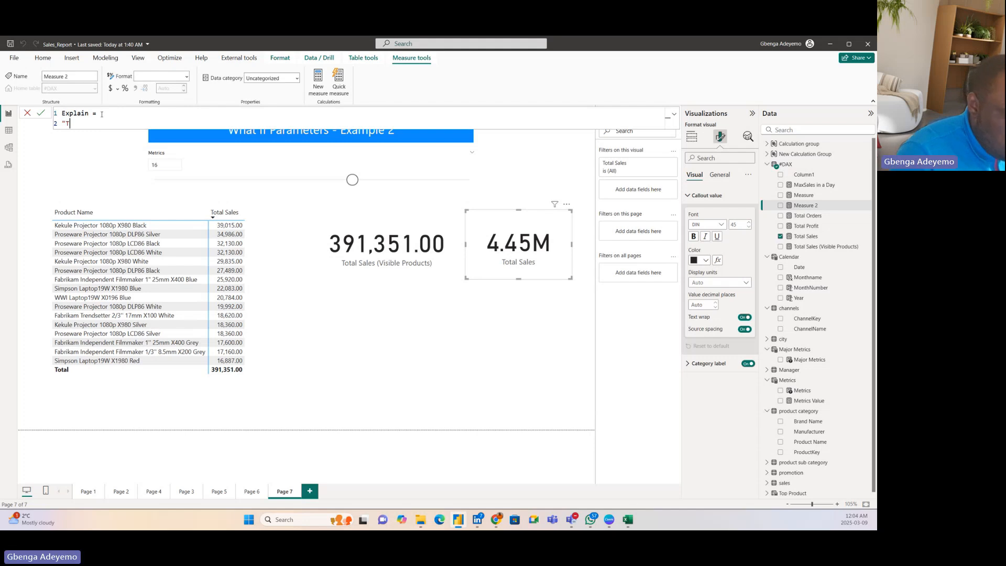
type("op\"")
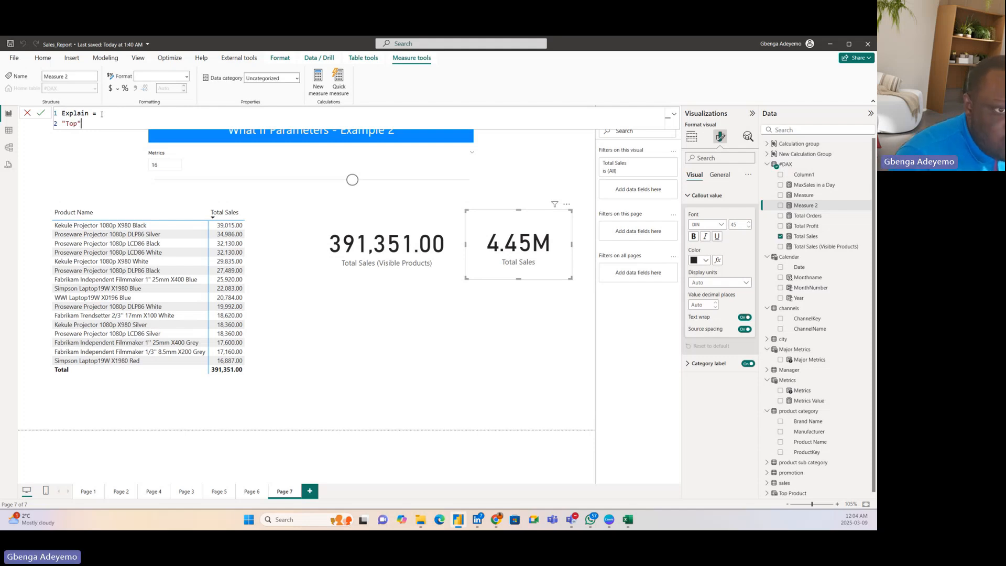
type("&")
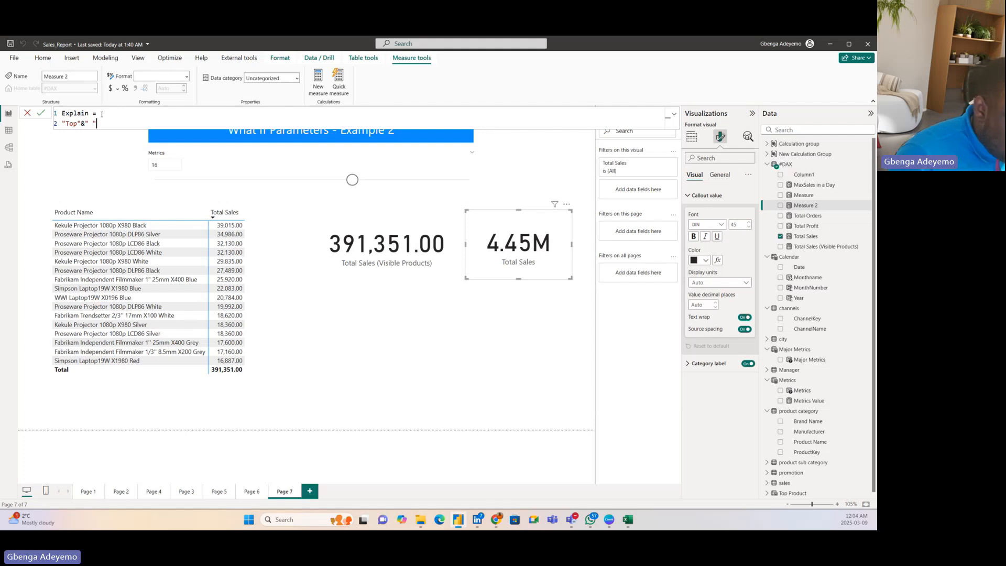
type("\" \"&")
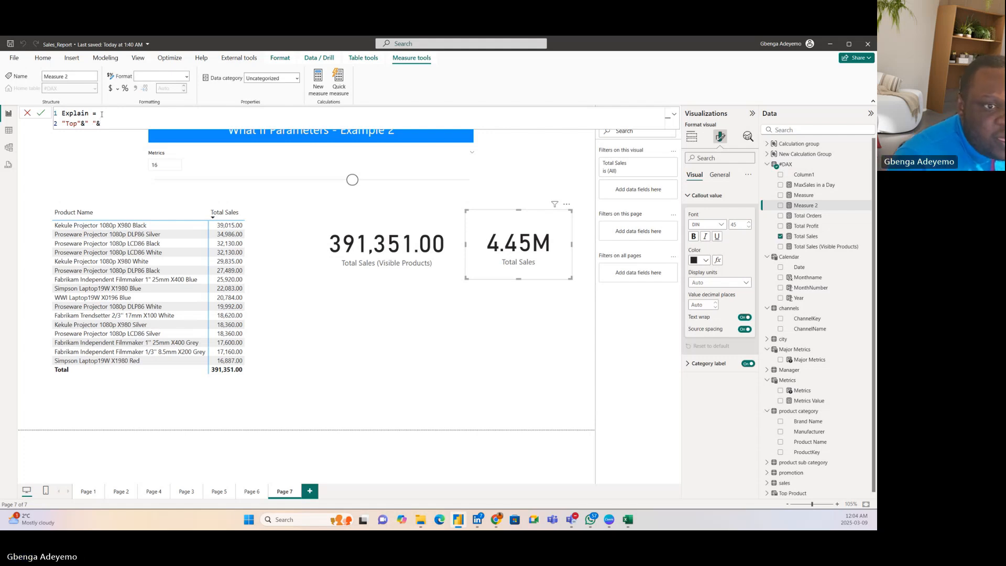
type("metr")
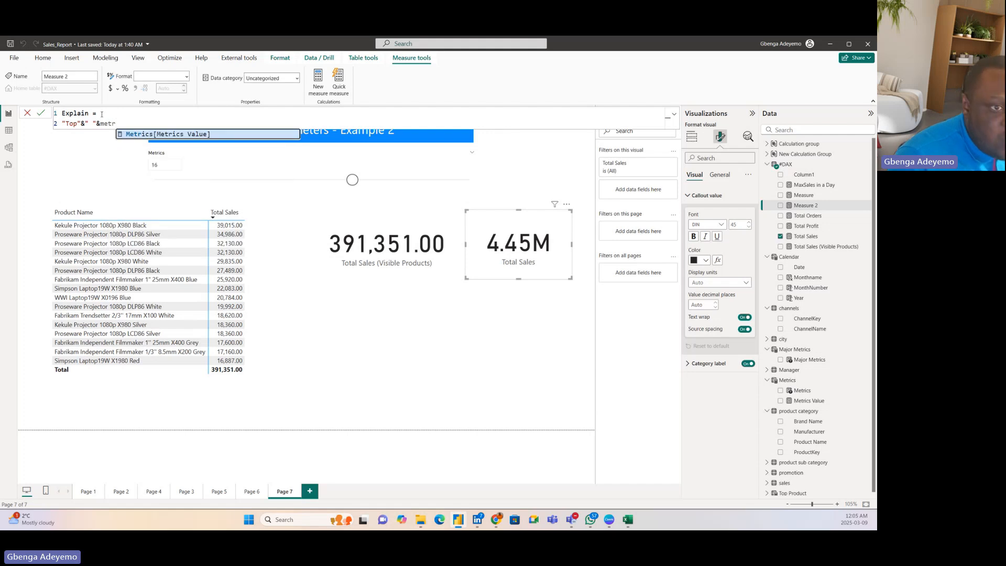
key("Tab")
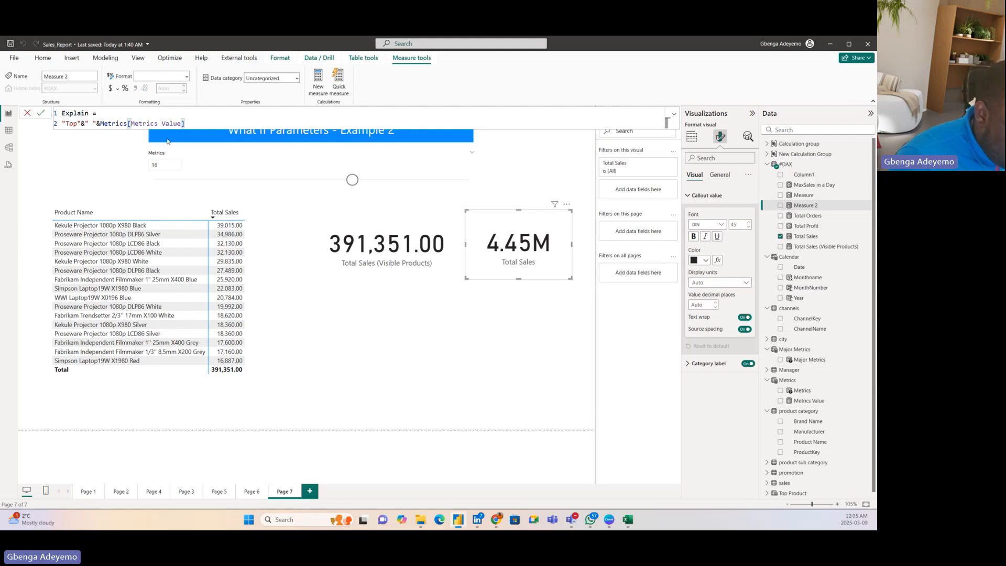
Step: Append a space and the text "Product forms" to the Explain expression after the Metrics Value reference
type("&\" ")
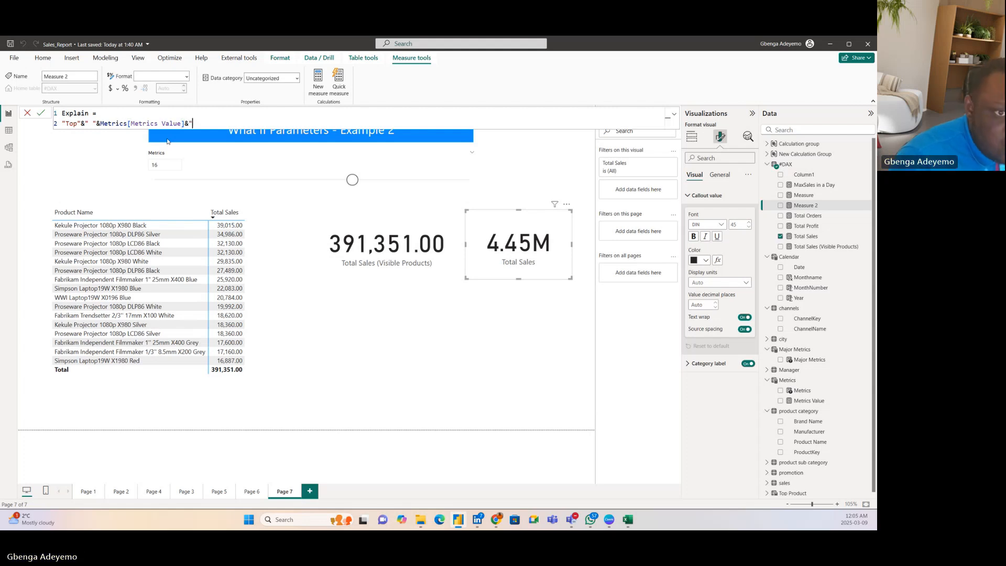
type("\"")
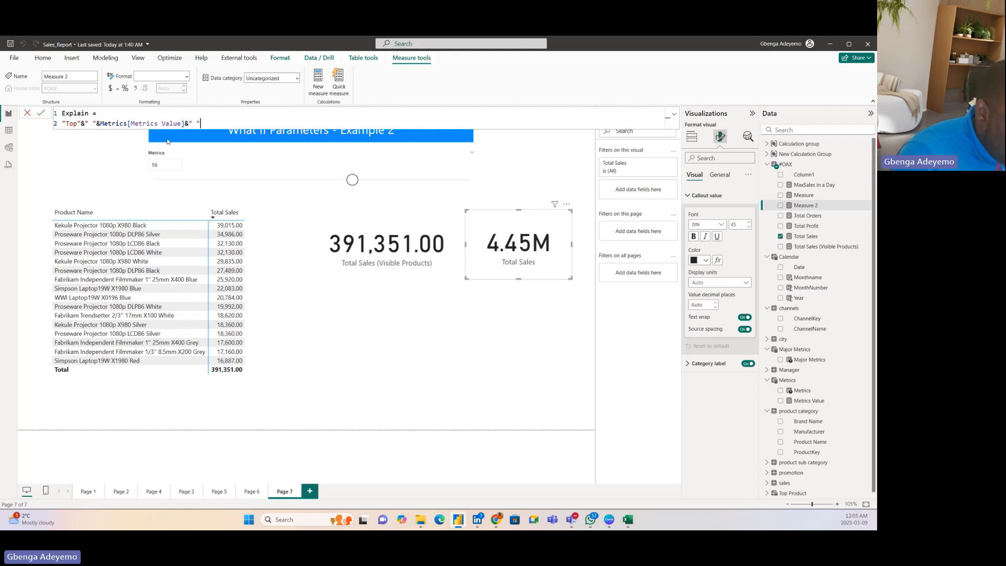
type("&")
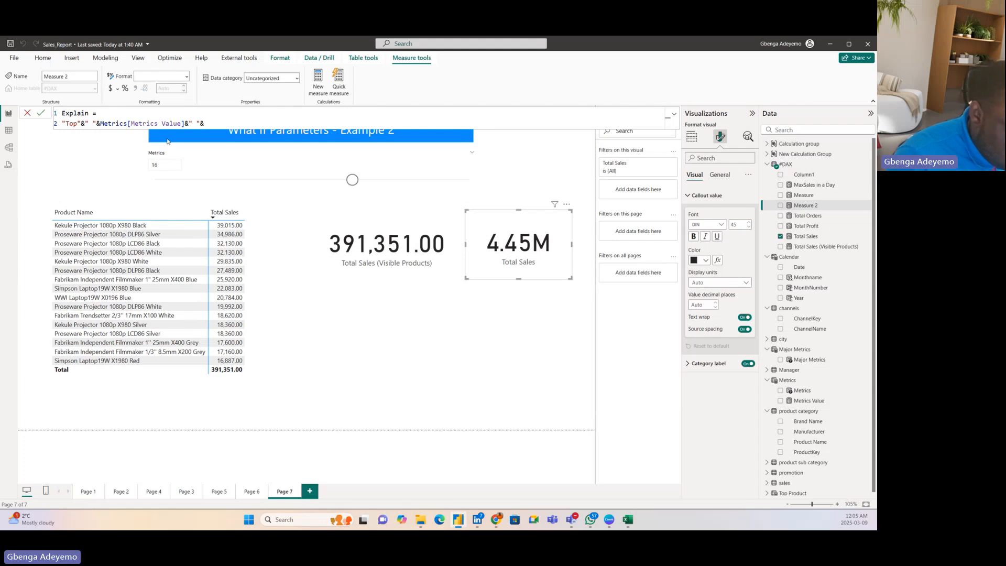
type("\"Produc")
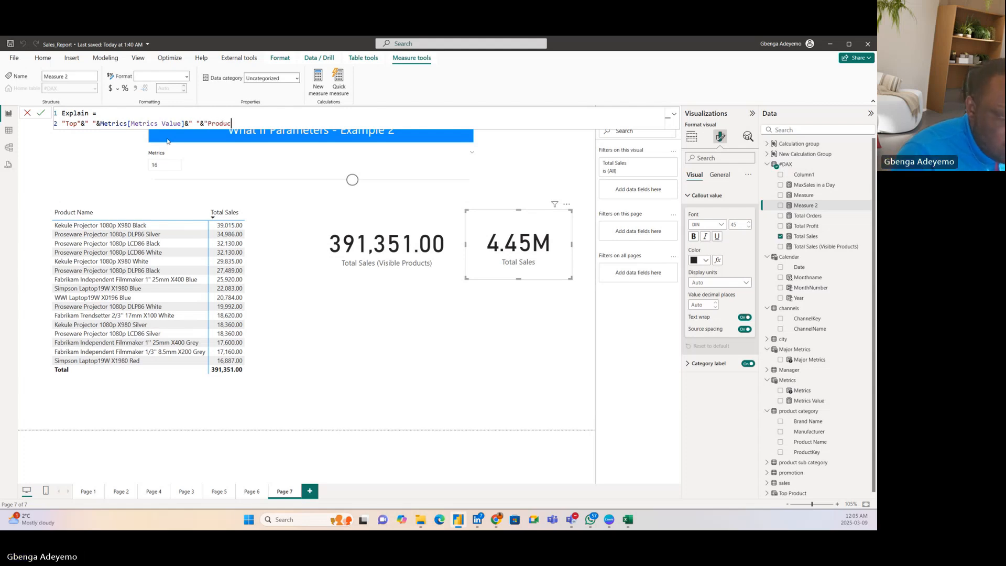
type("t")
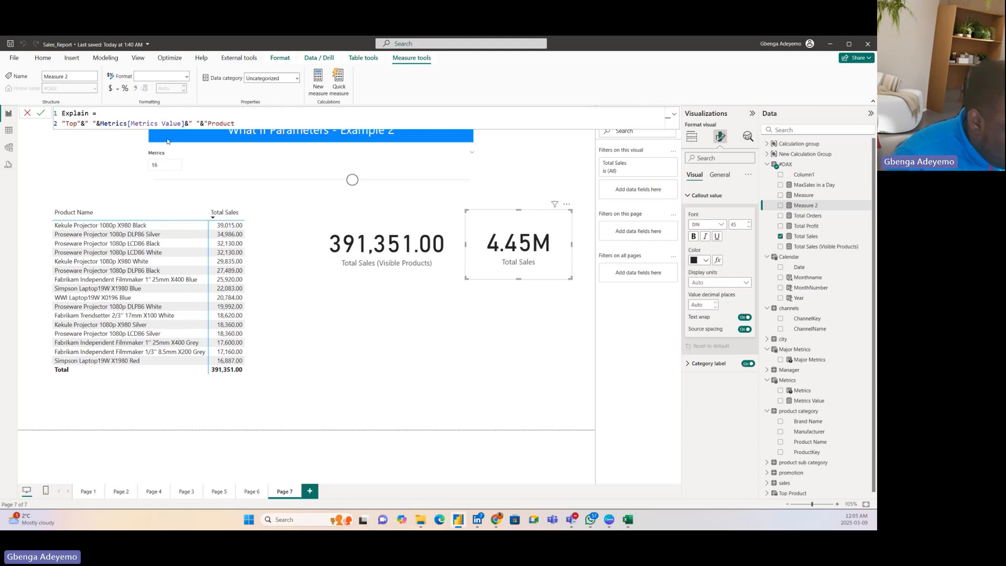
type("\"")
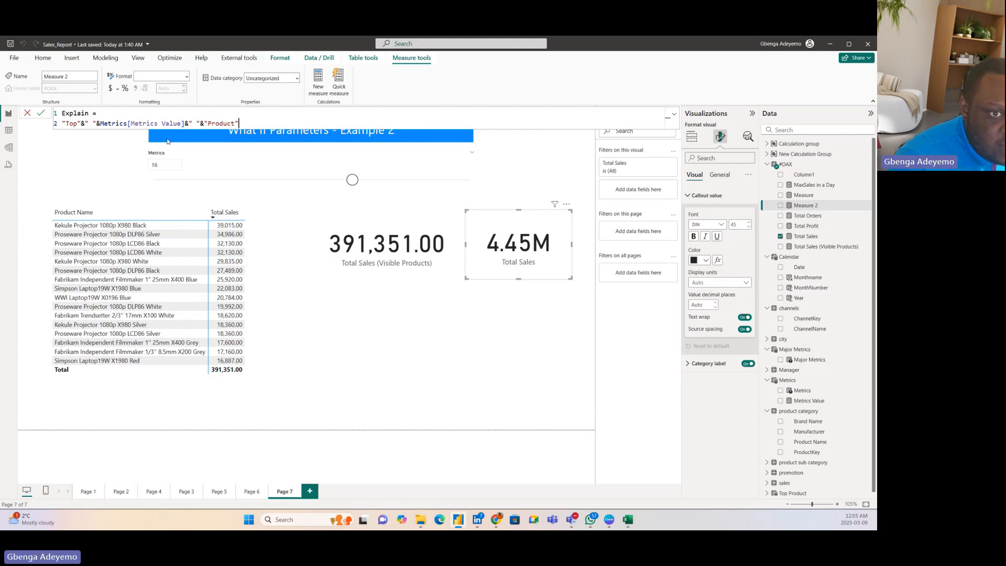
key("Left")
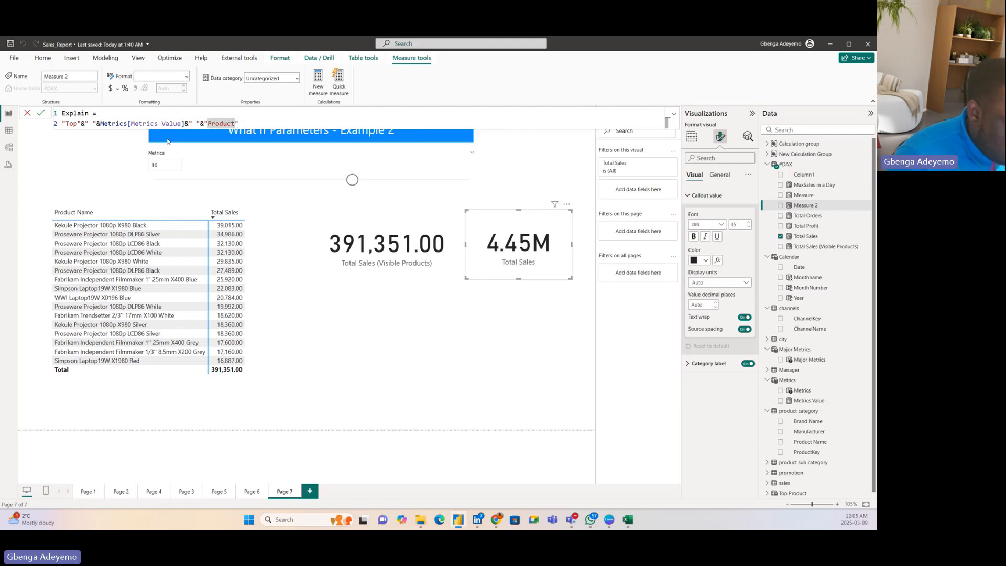
type("forms")
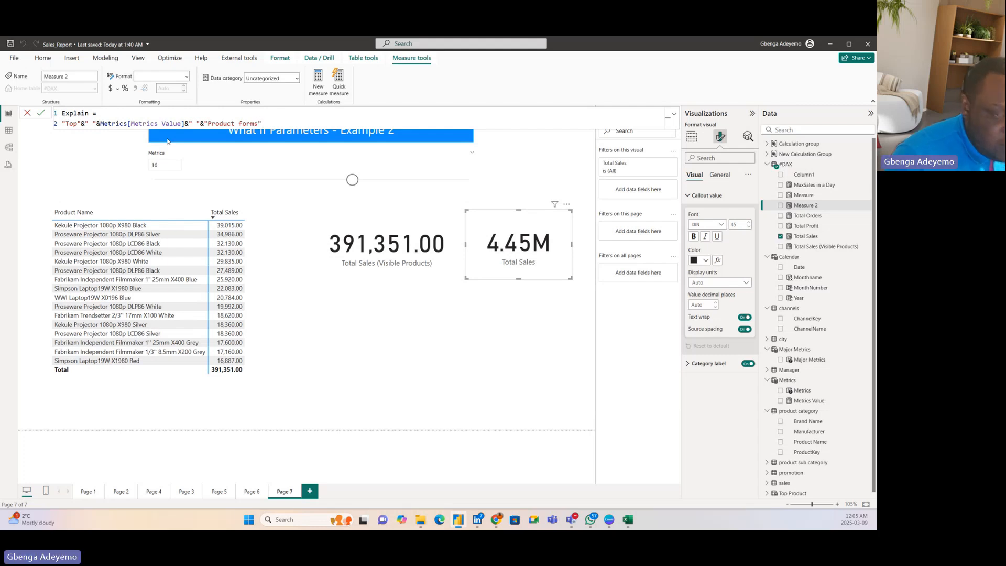
type(" &\"")
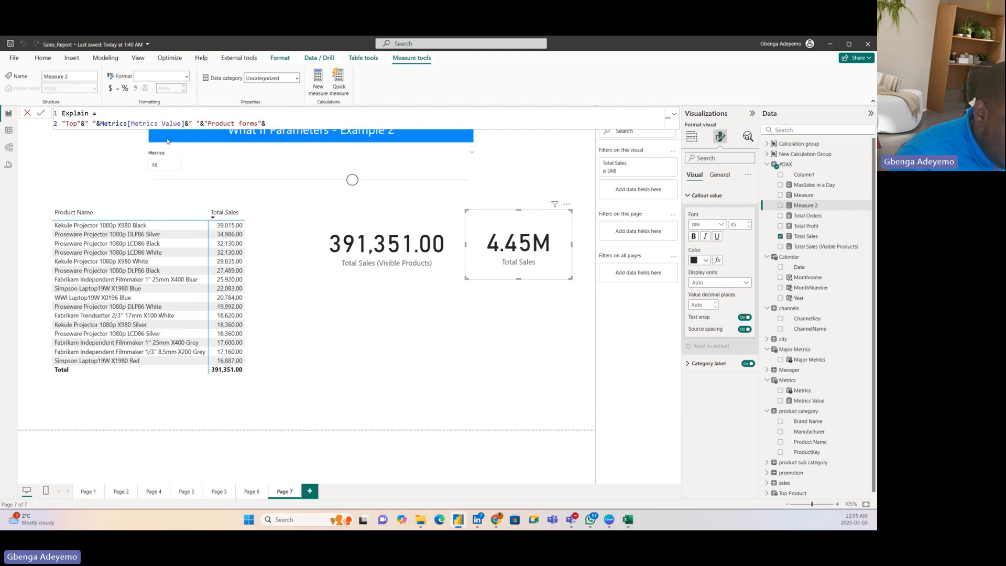
type(" \"&")
Step: Append a space and DIVIDE([Total Sales (Visible Products)], [Total Sales],0) to the Explain expression, joined with ampersands
type("Divide")
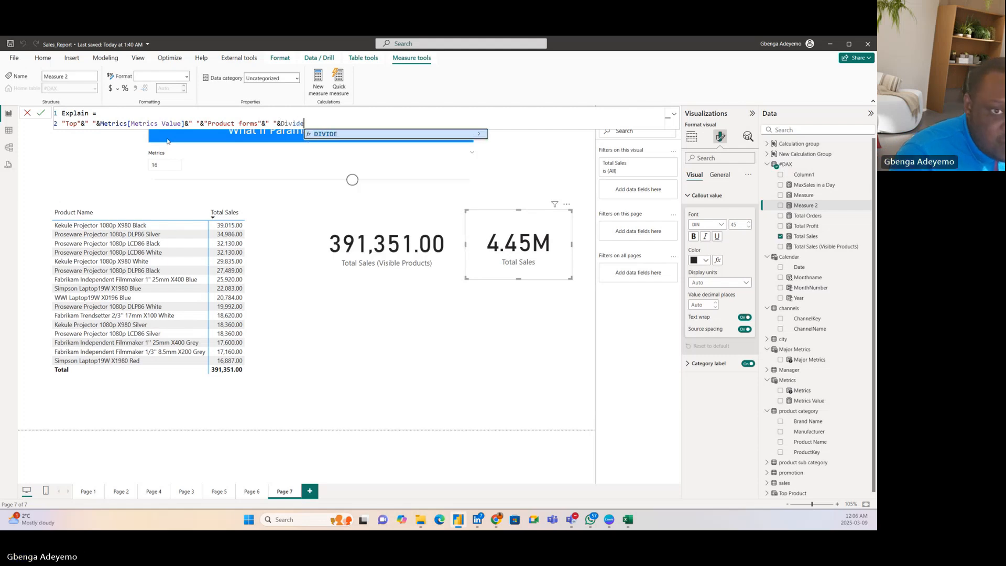
key("Tab")
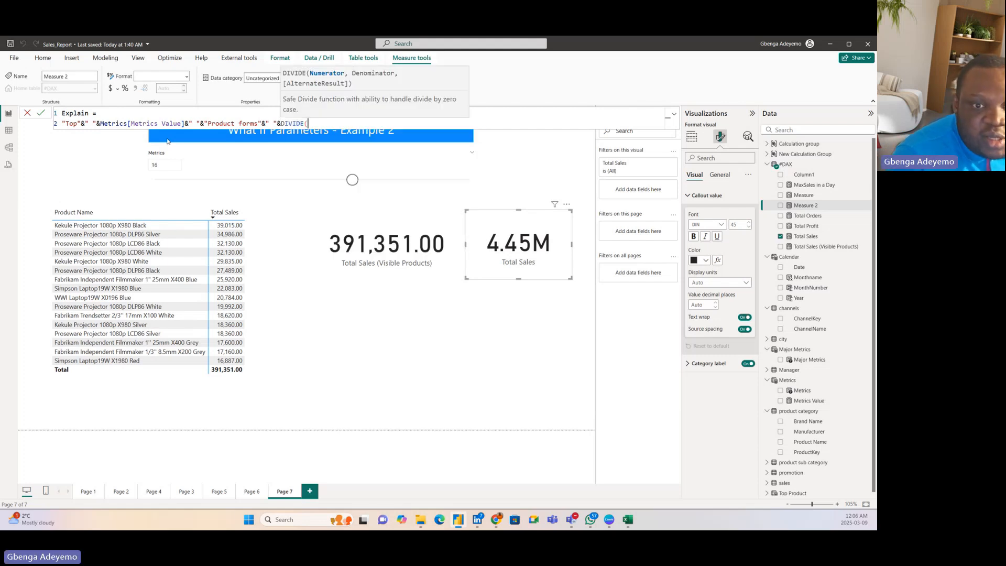
type("total")
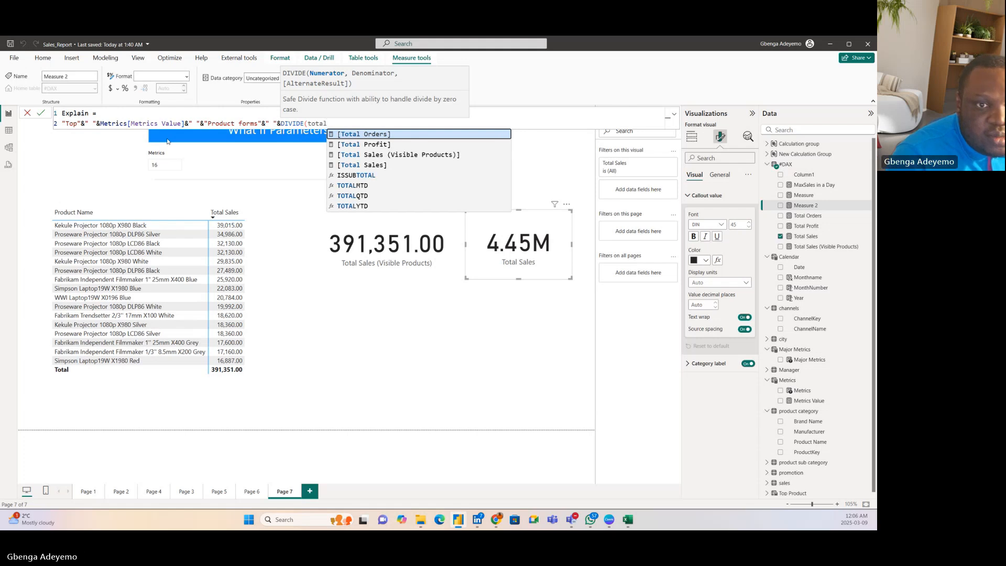
left_click(391, 157)
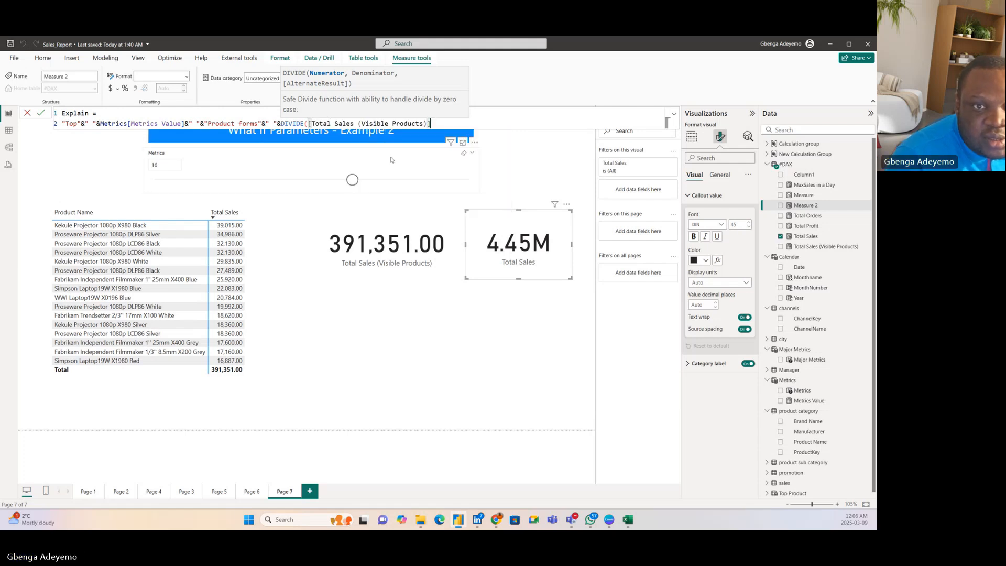
type(",")
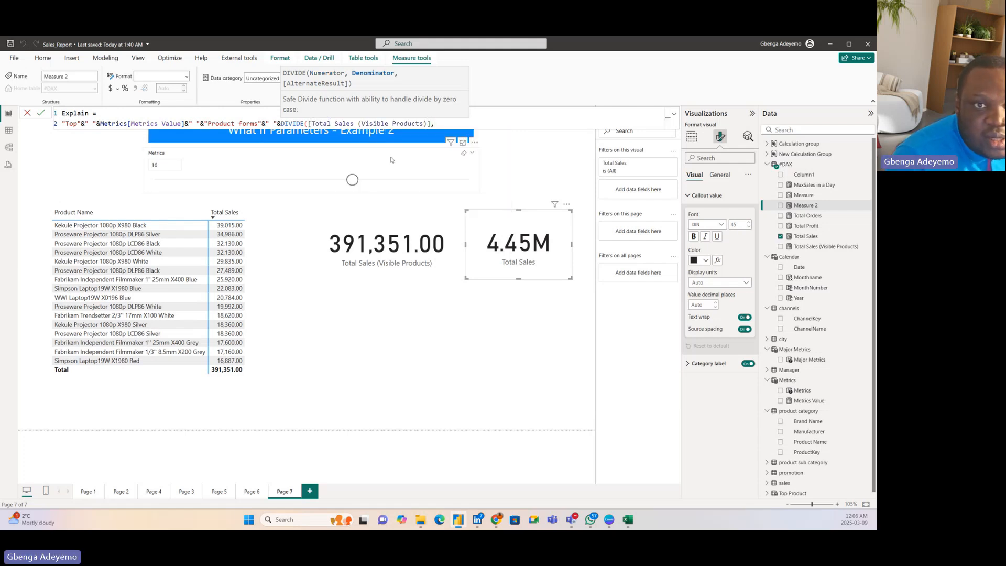
type(" tot")
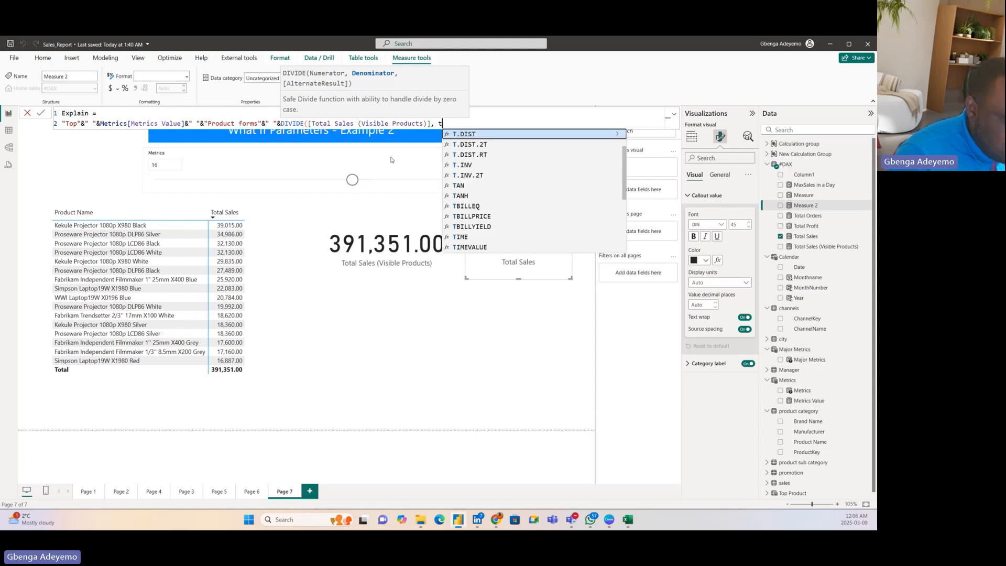
left_click(479, 166)
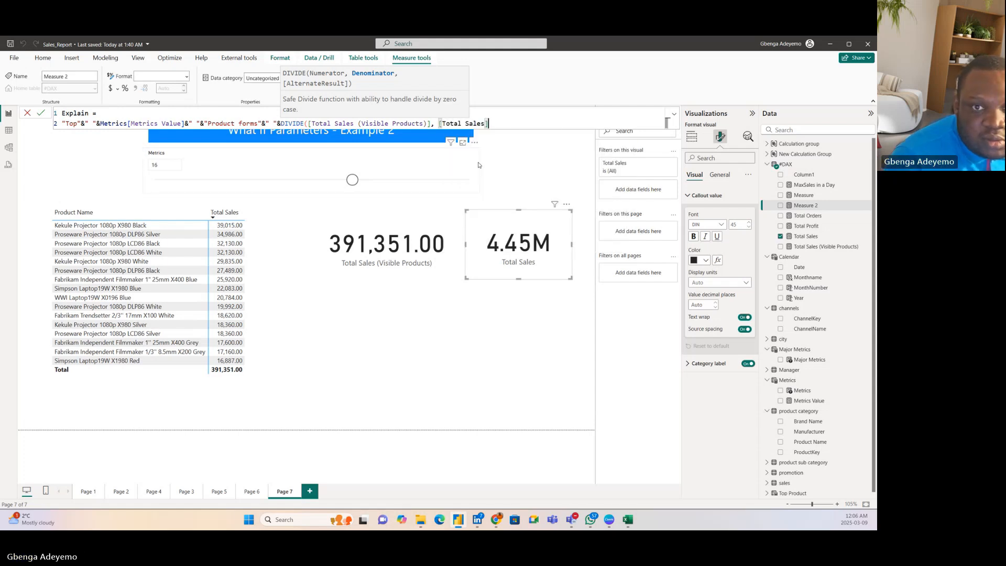
type(", )")
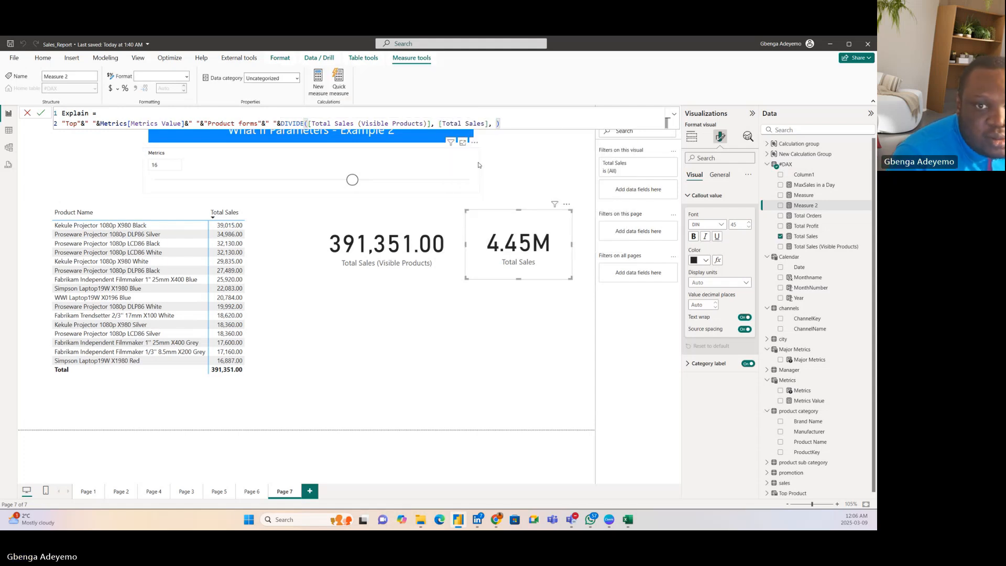
key("BackSpace")
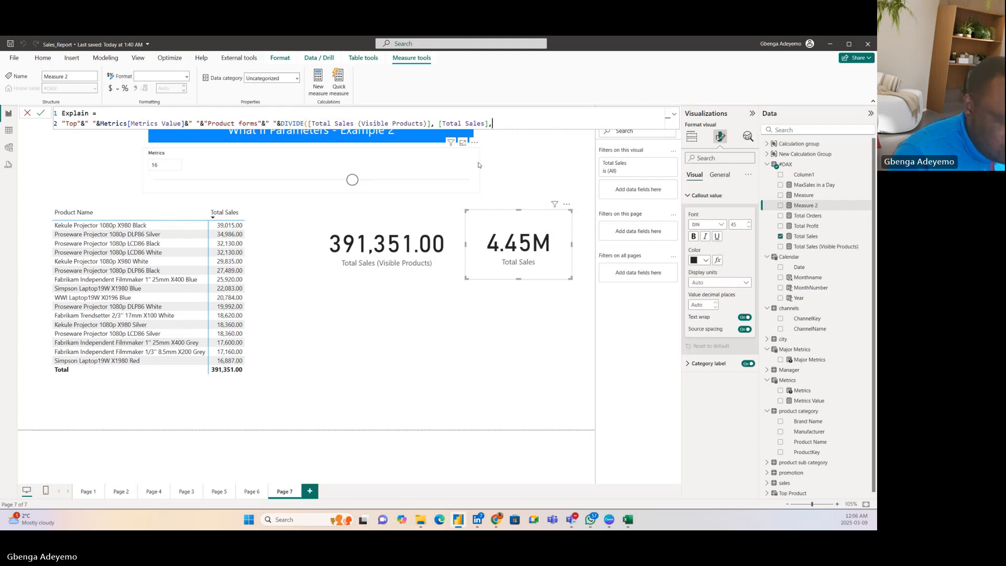
type("0)")
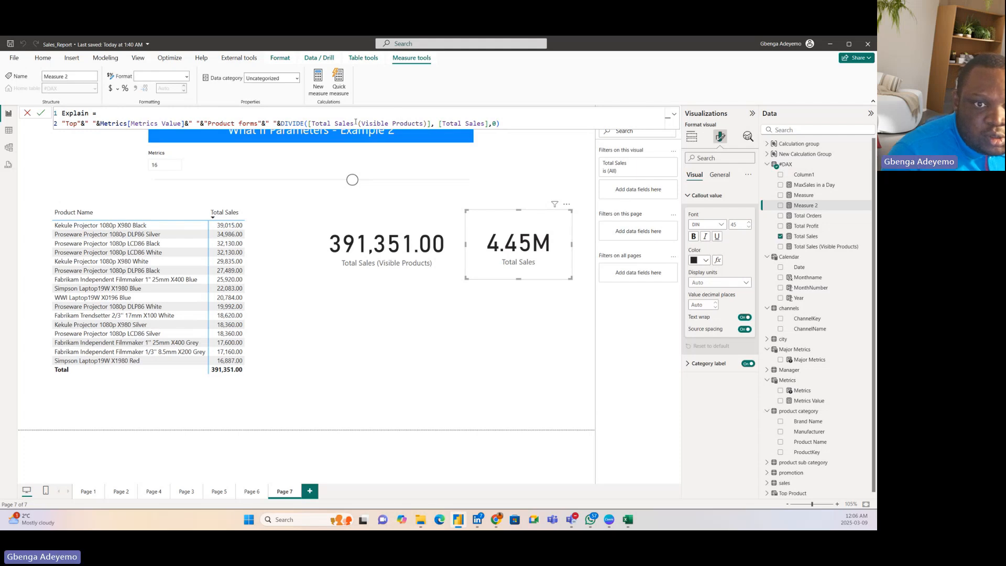
Step: Wrap the DIVIDE expression in a FORMAT function with the format string "00%"
left_click(282, 123)
type("forma")
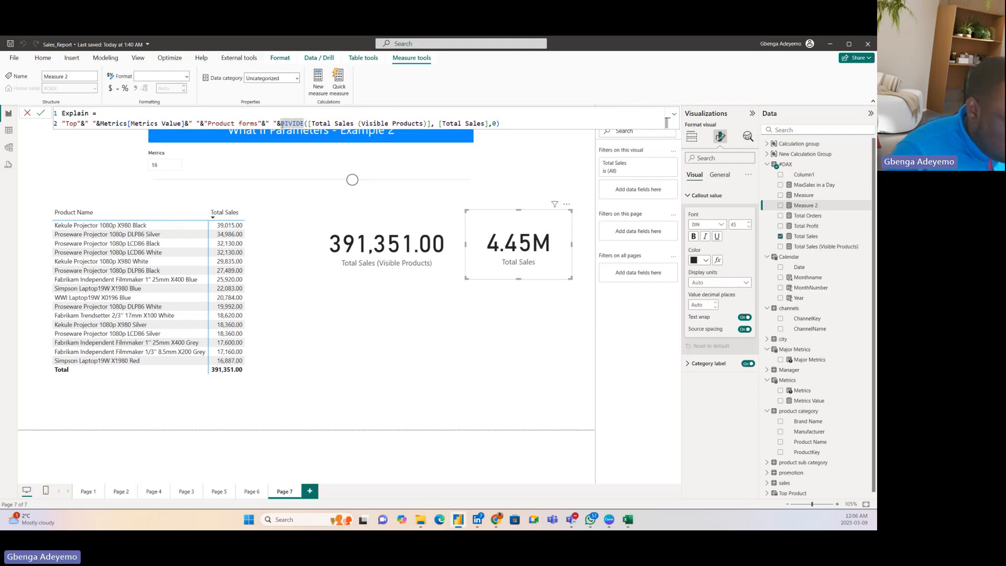
type("t")
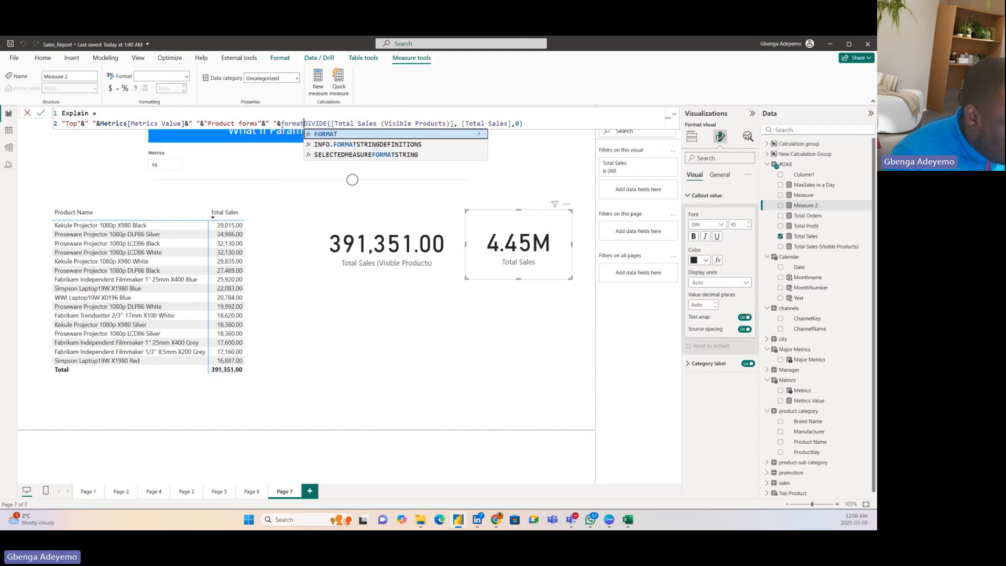
key("Tab")
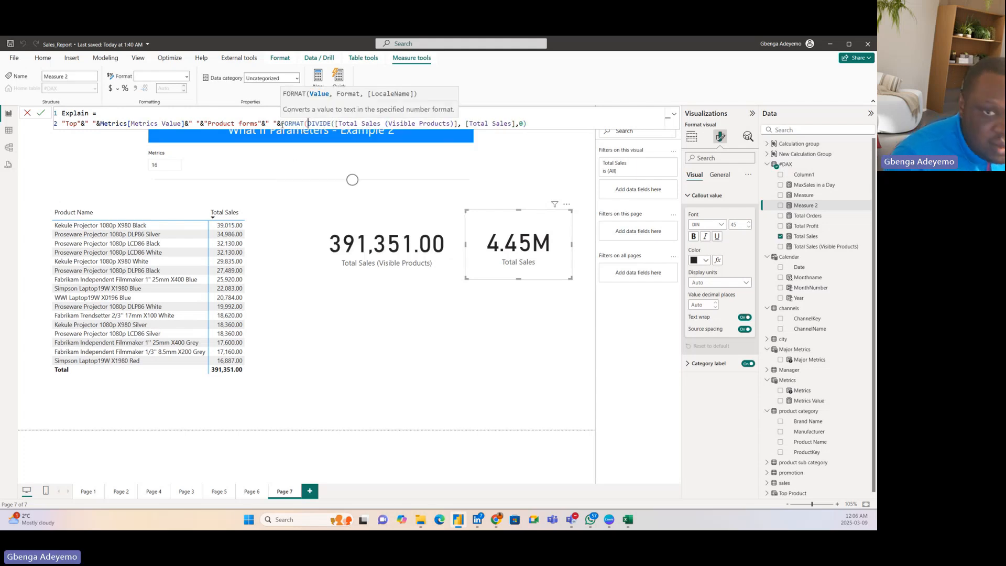
left_click(532, 124)
type(",")
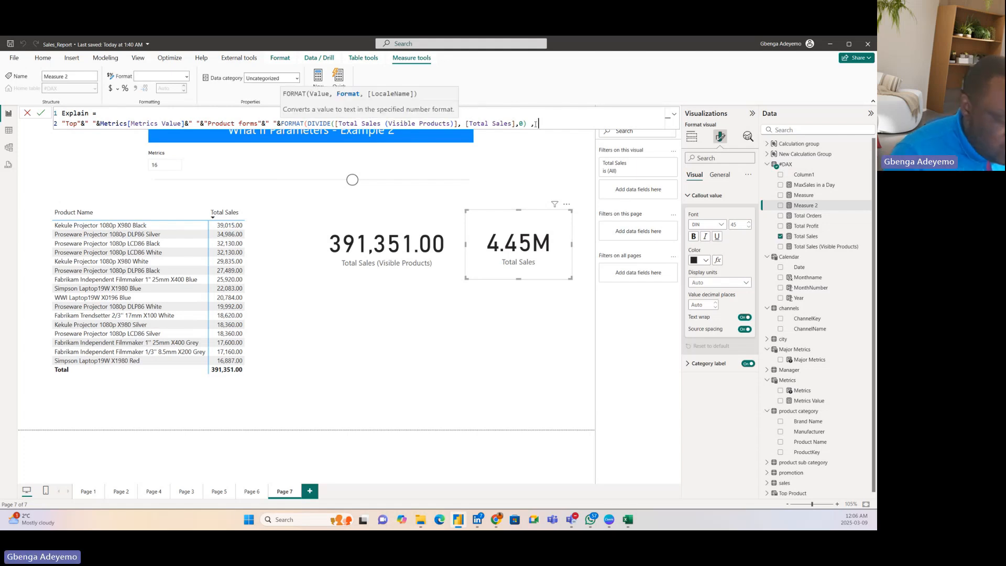
type("\"")
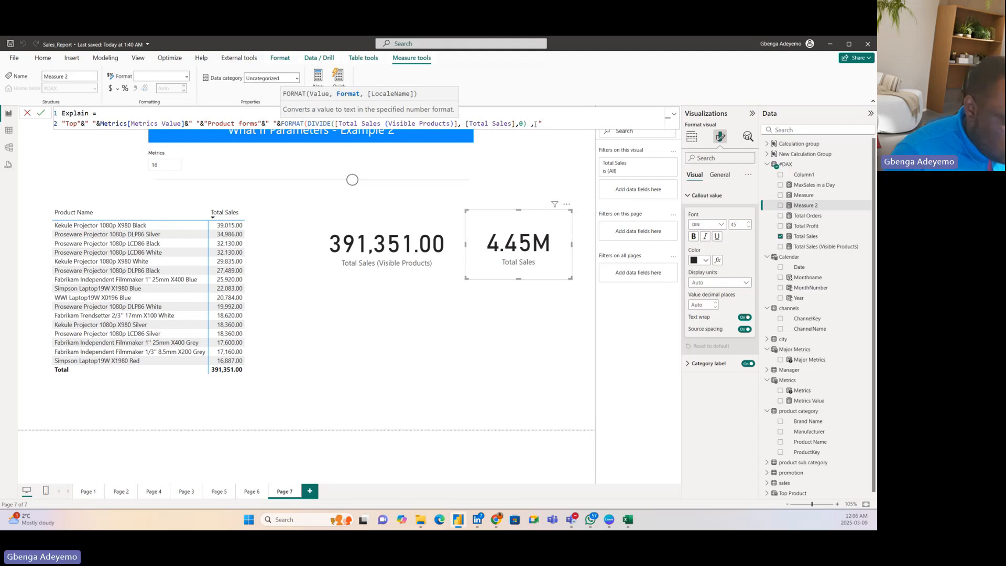
type("00")
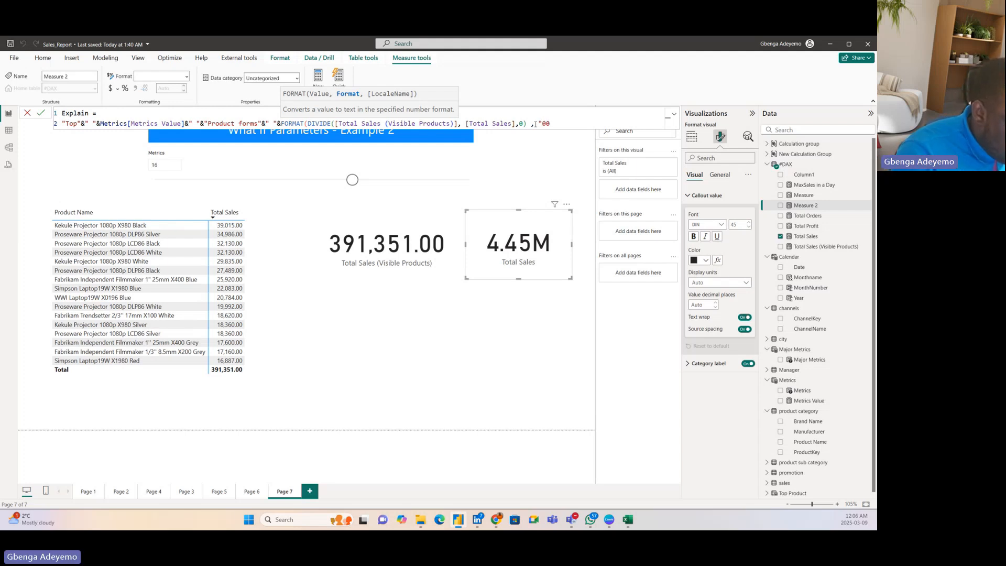
type("%")
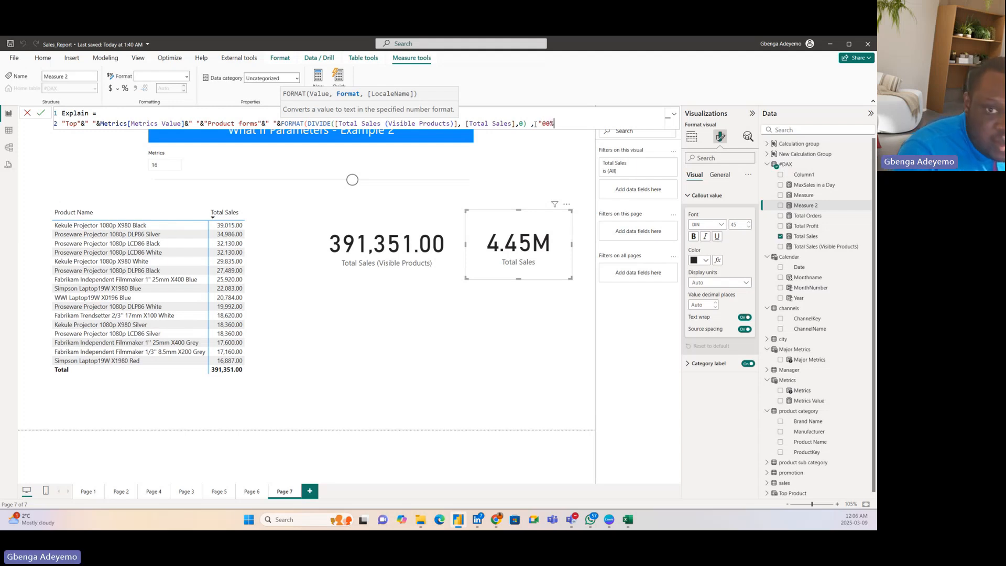
type("\"")
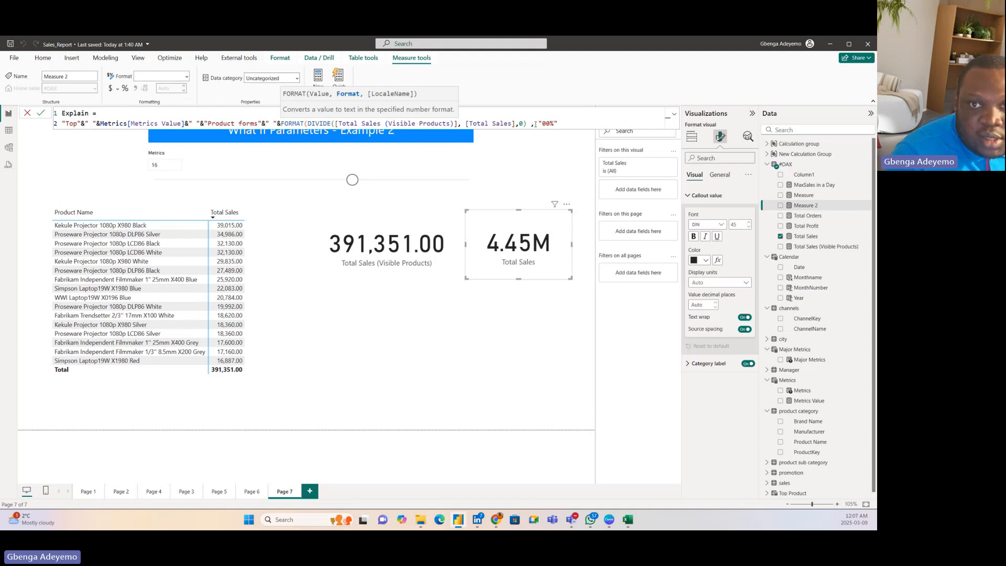
type(")")
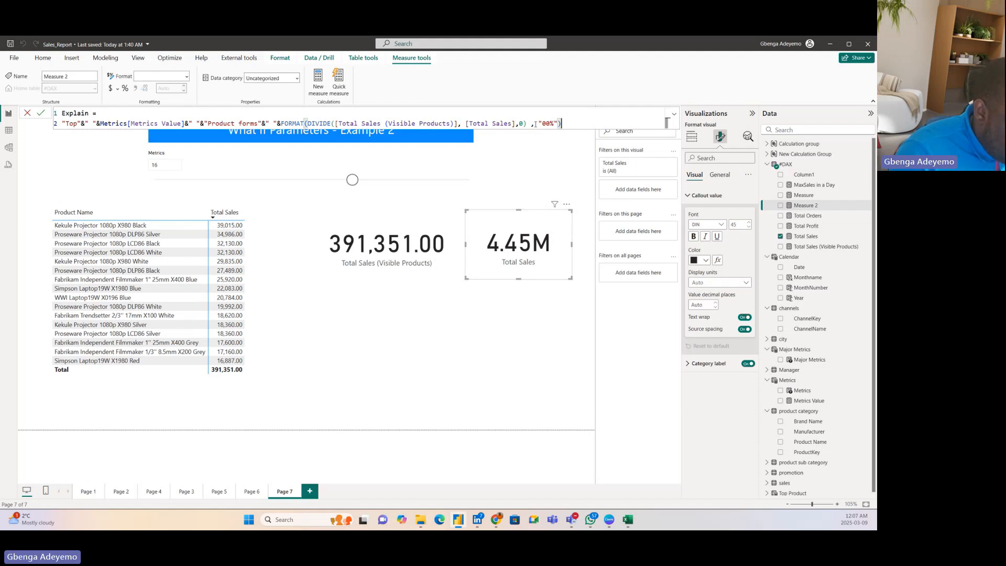
Step: Append a space and the text "of Total Sales" to the Explain expression and commit the measure
type("&")
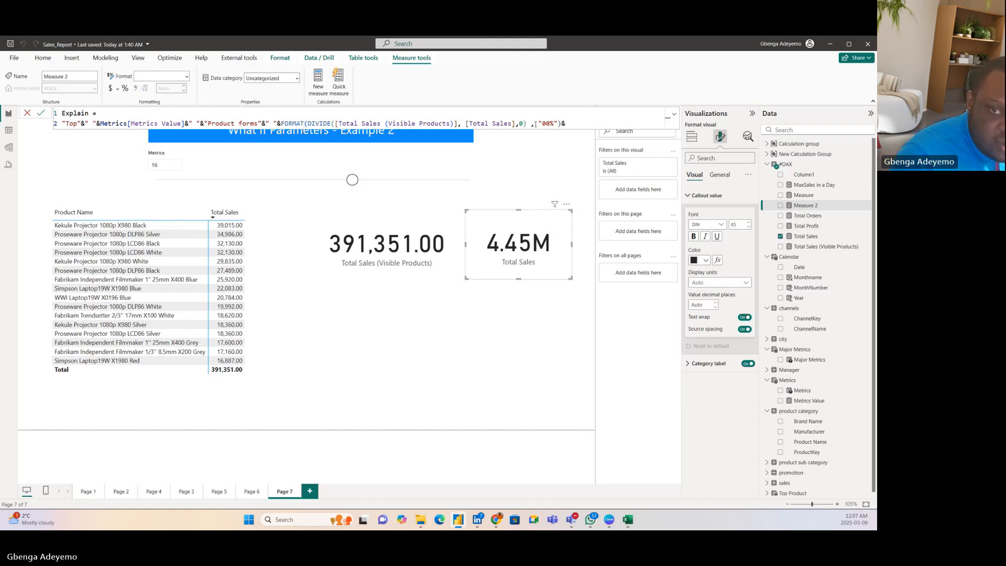
type("\" \"")
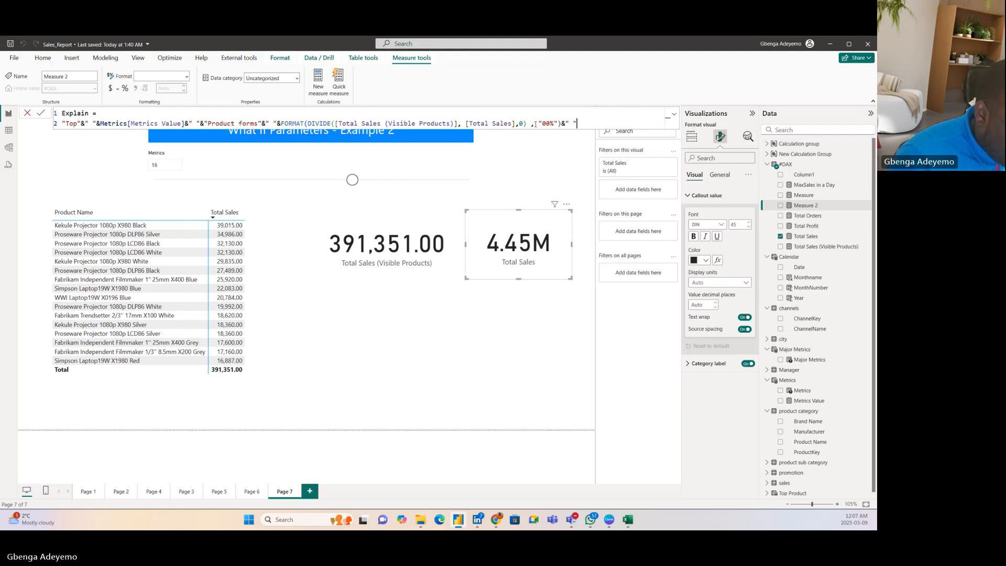
type("&\"of")
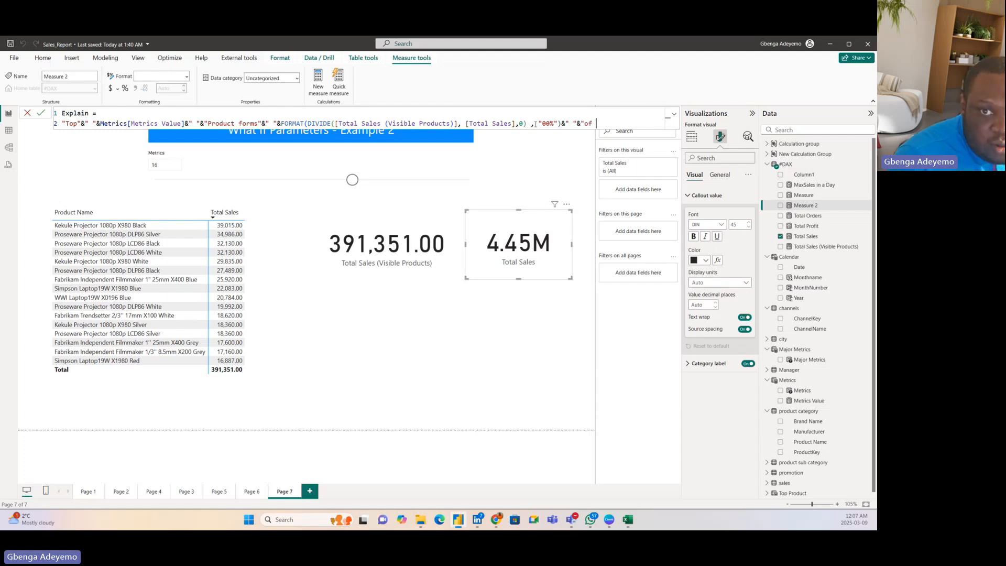
type(" Total ")
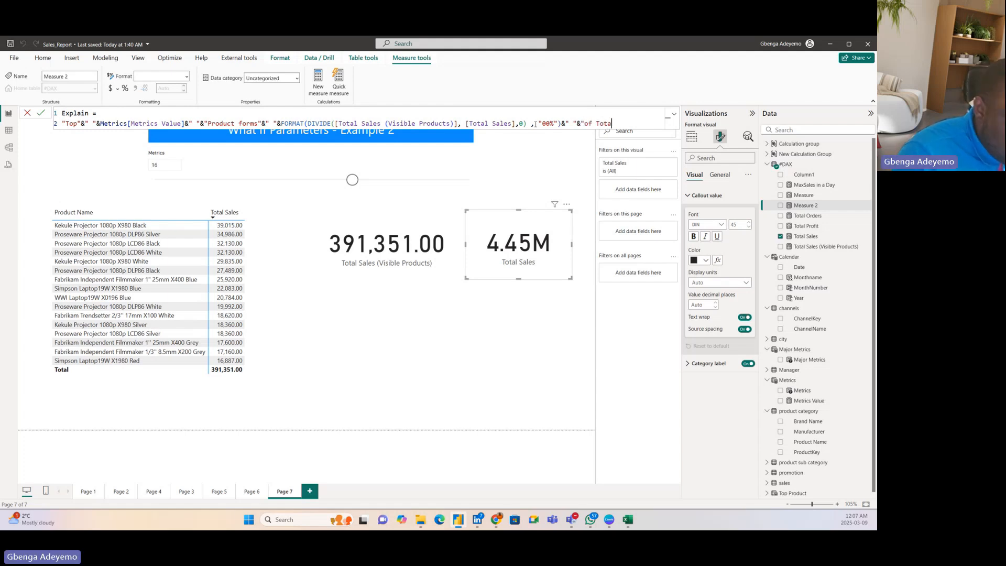
type("Sa")
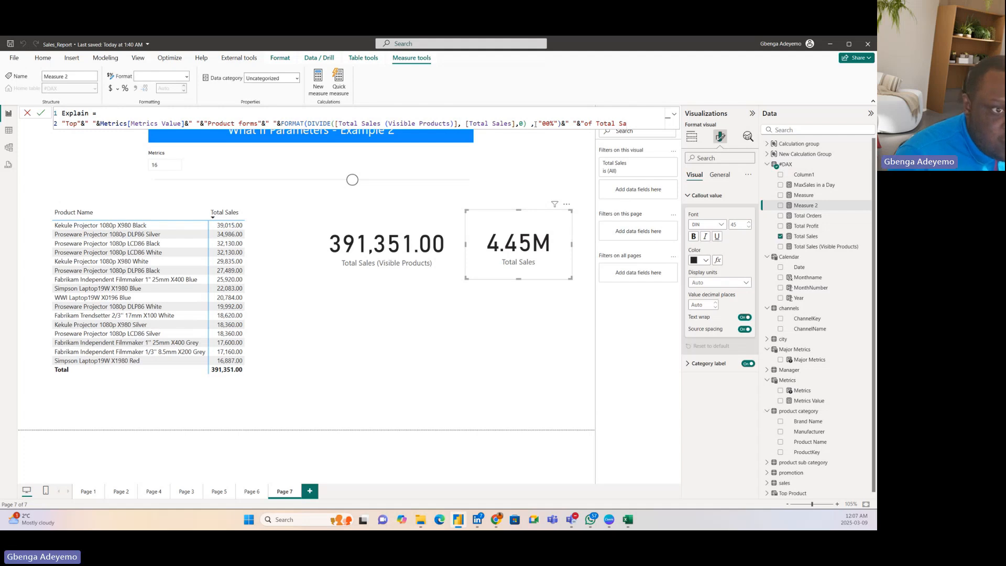
type("les")
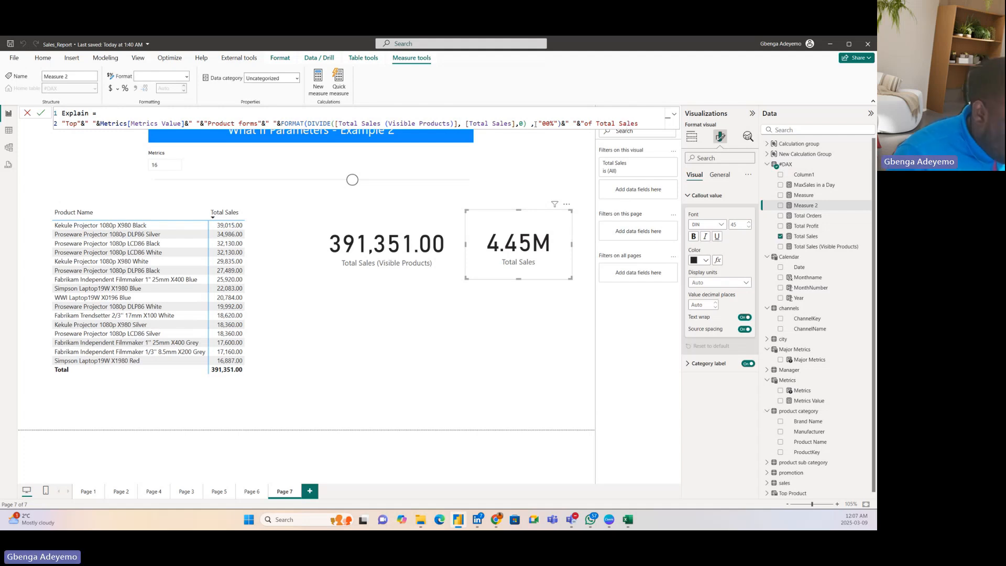
type("\"")
key("Return")
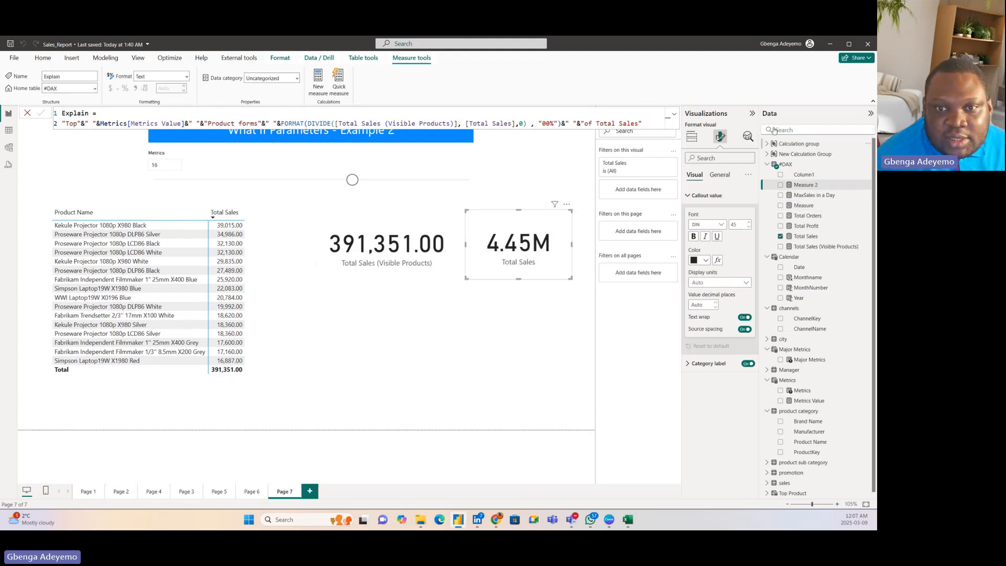
Step: Duplicate the Total Sales (Visible Products) card below the original and replace the copy's field with the Explain measure
left_click(385, 260)
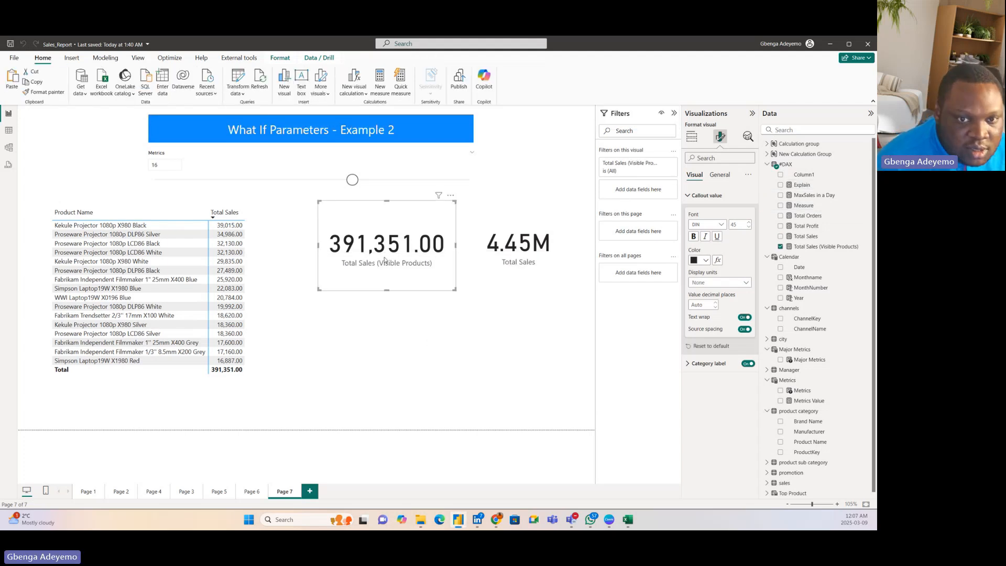
left_click(384, 326)
left_click_drag(390, 266, 421, 380)
left_click(780, 247)
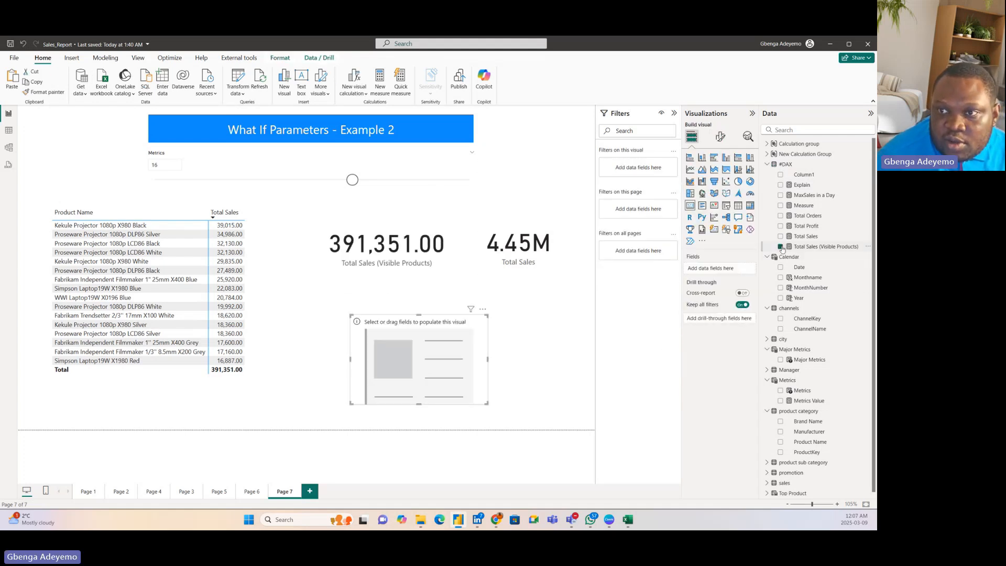
left_click_drag(802, 185, 443, 361)
left_click(493, 407)
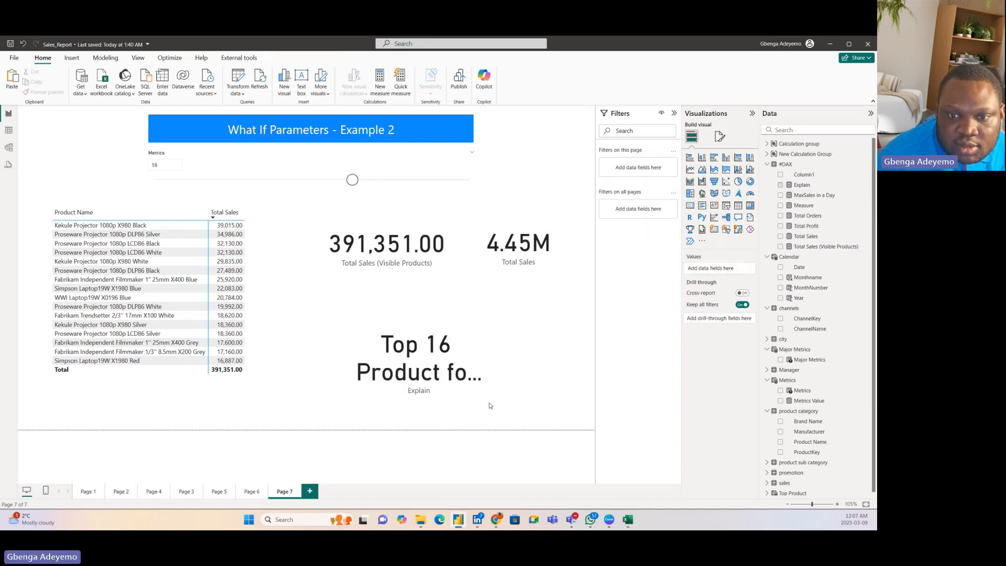
Step: Widen the Explain card on both sides until its full sentence fits, and shift it slightly down and right
left_click(483, 405)
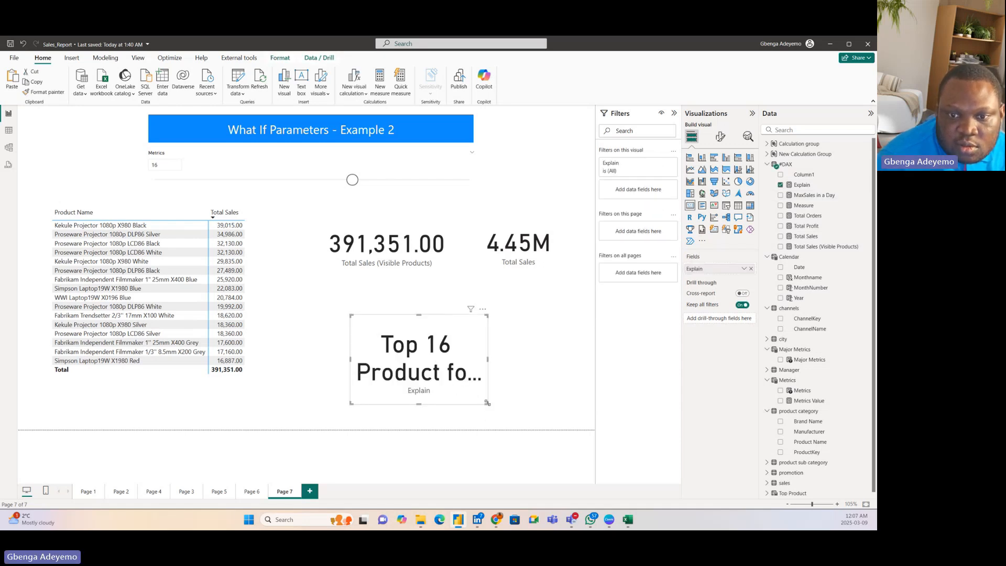
left_click_drag(487, 405, 577, 413)
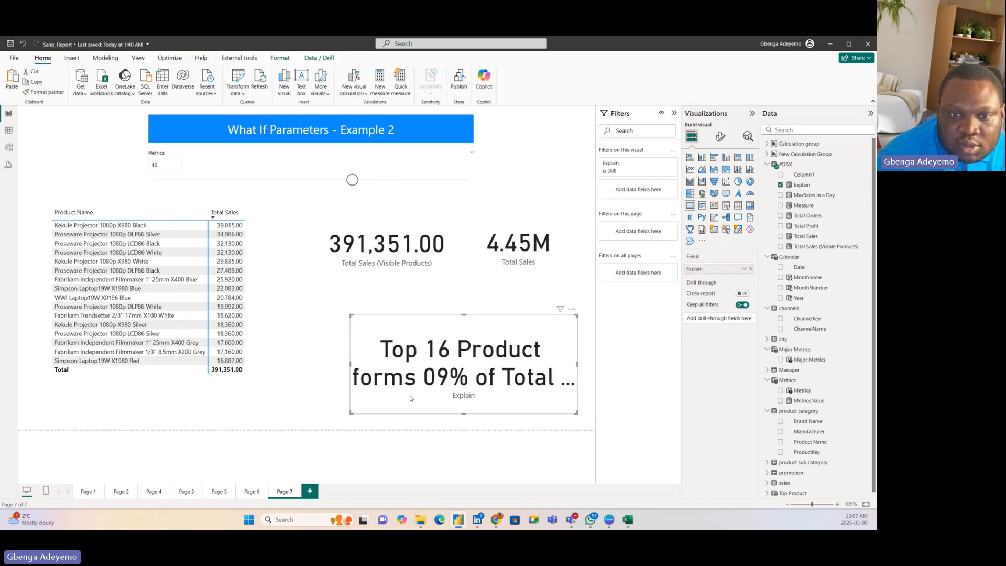
left_click(348, 365)
left_click(360, 361)
left_click_drag(350, 363, 273, 356)
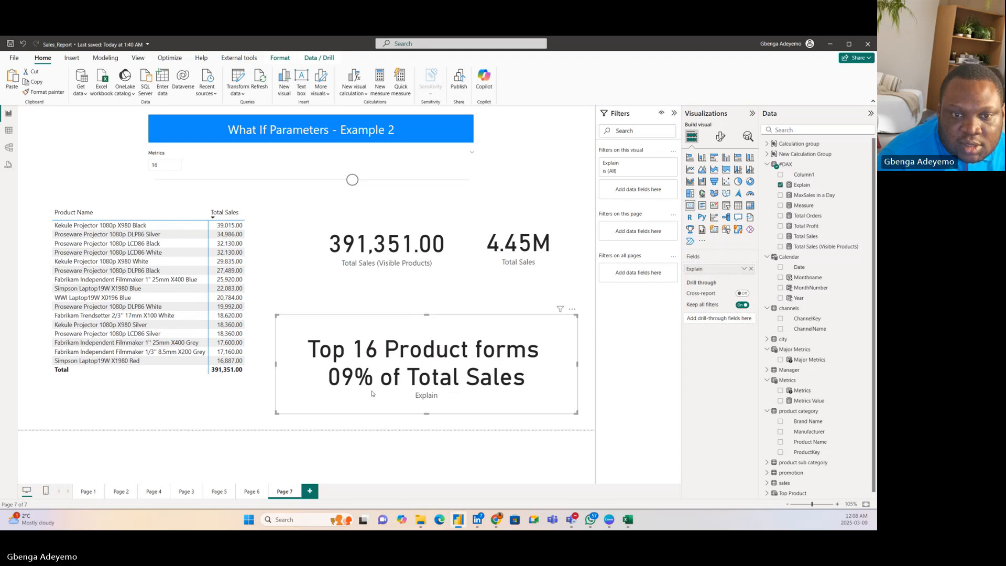
left_click_drag(371, 397, 378, 403)
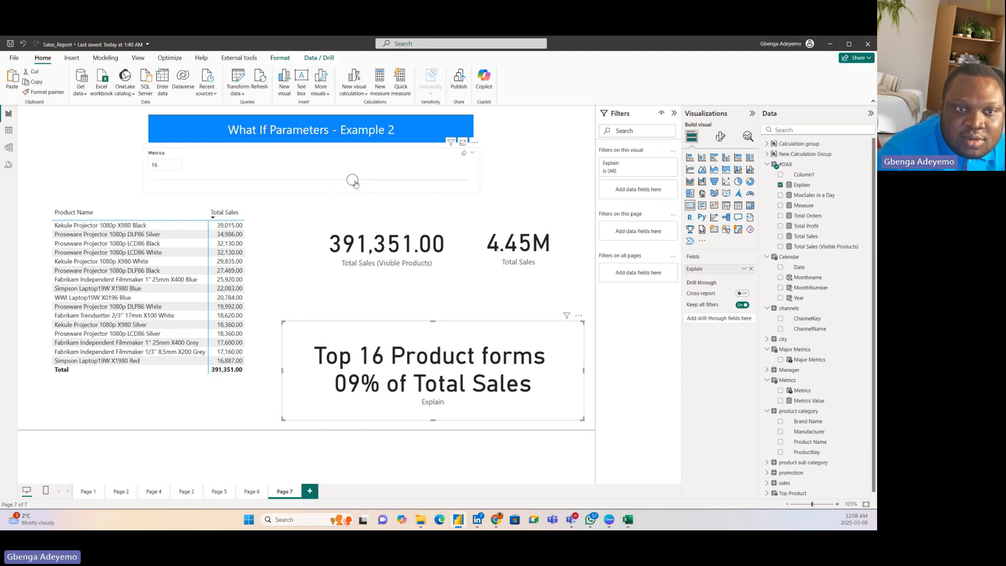
Step: Test the Explain card by moving the Metrics slicer to 18, 22 and finally 25, and select the card
left_click_drag(352, 179, 379, 180)
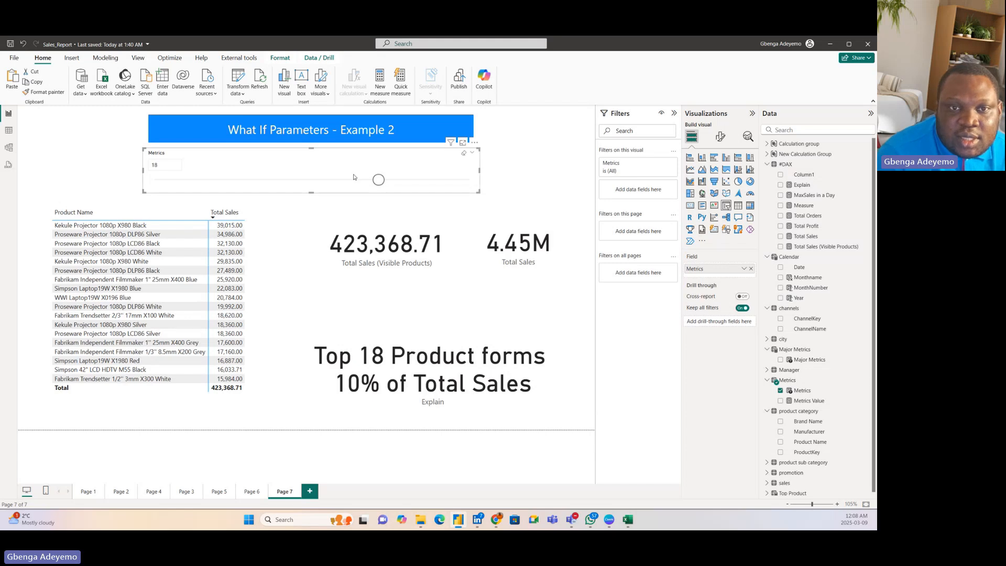
left_click_drag(379, 180, 428, 182)
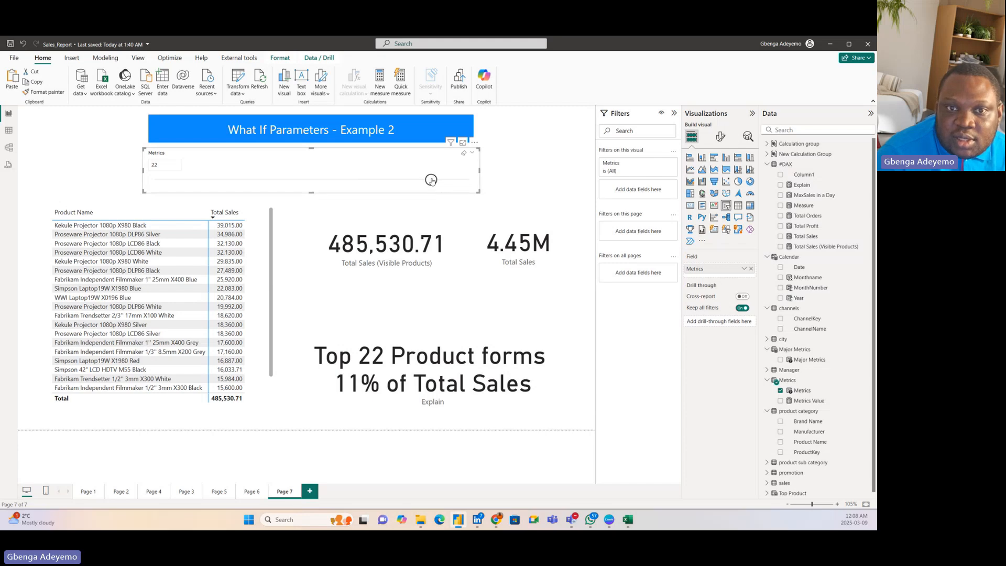
left_click_drag(431, 180, 470, 180)
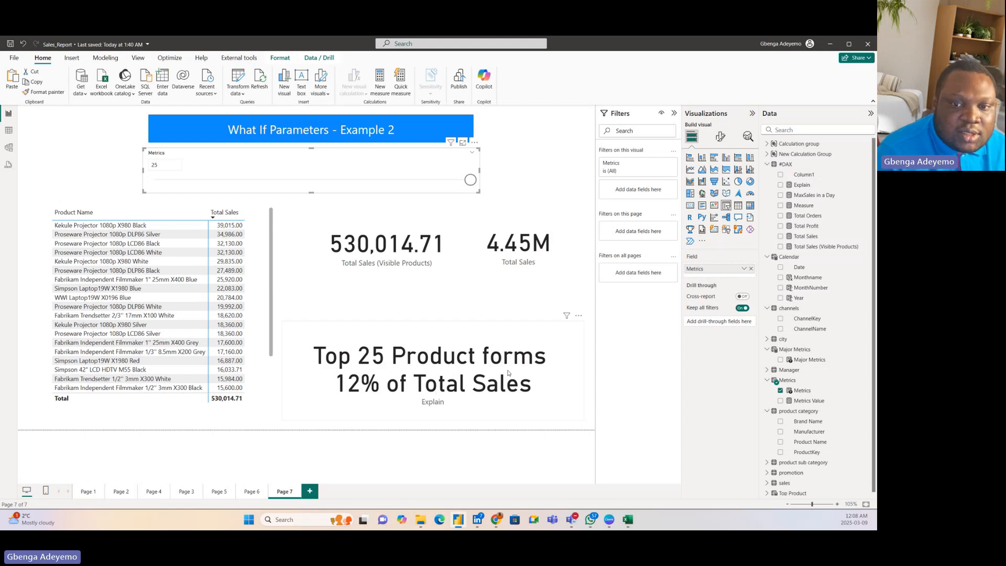
left_click(566, 360)
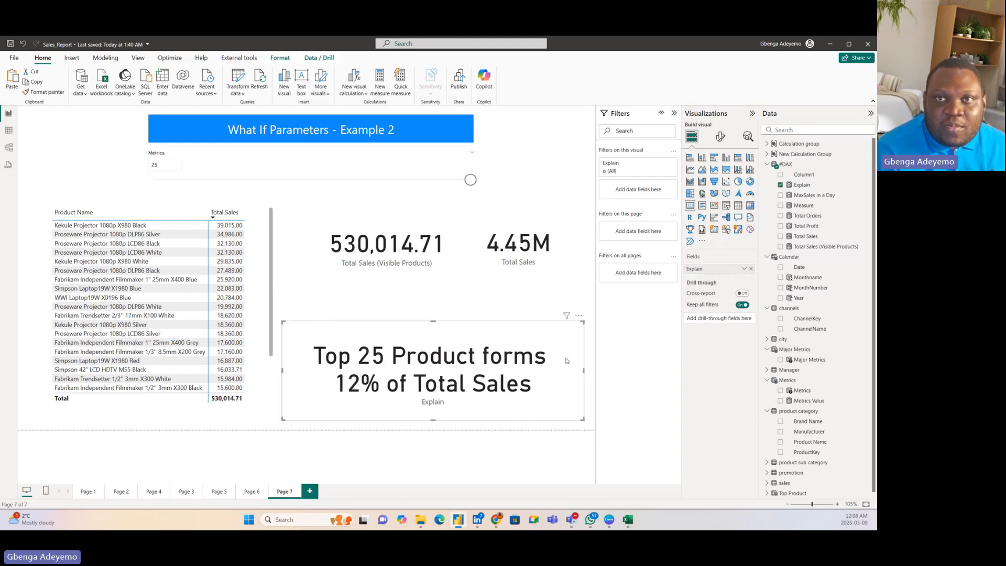